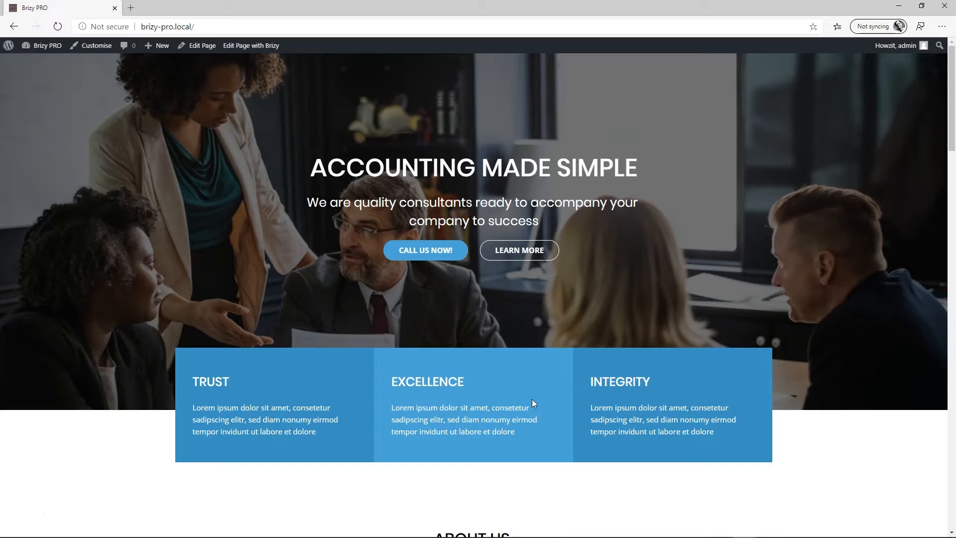
- Look over the live home page and open the list of installed themes in the WordPress admin
{"action": "scroll", "coordinate": [535, 397], "scroll_direction": "down", "scroll_amount": 10}
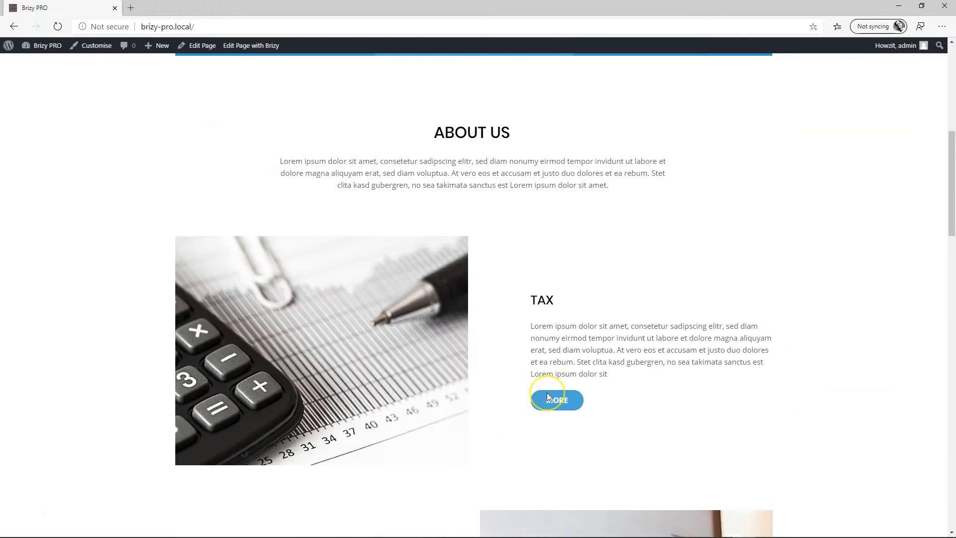
{"action": "scroll", "coordinate": [547, 393], "scroll_direction": "up", "scroll_amount": 10}
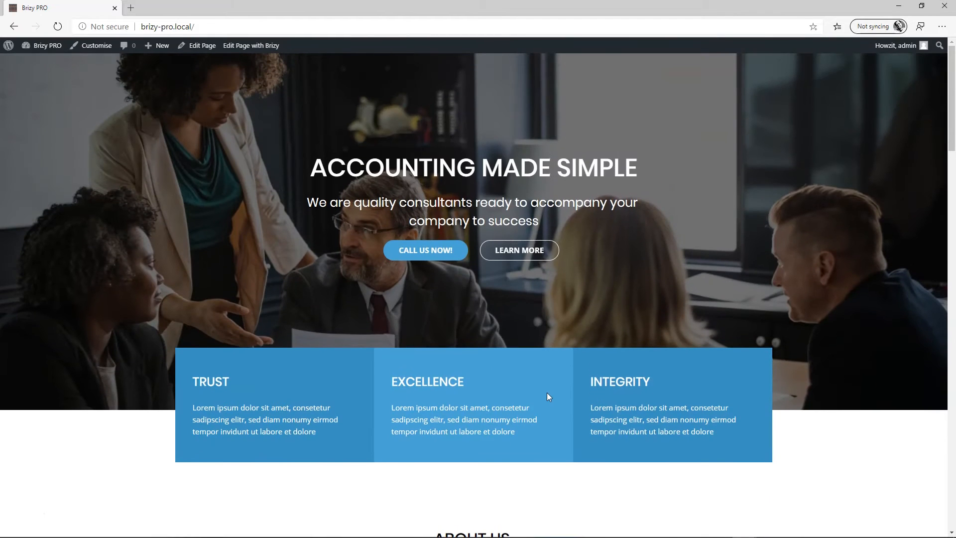
{"action": "left_click", "coordinate": [46, 49]}
{"action": "left_click", "coordinate": [94, 200]}
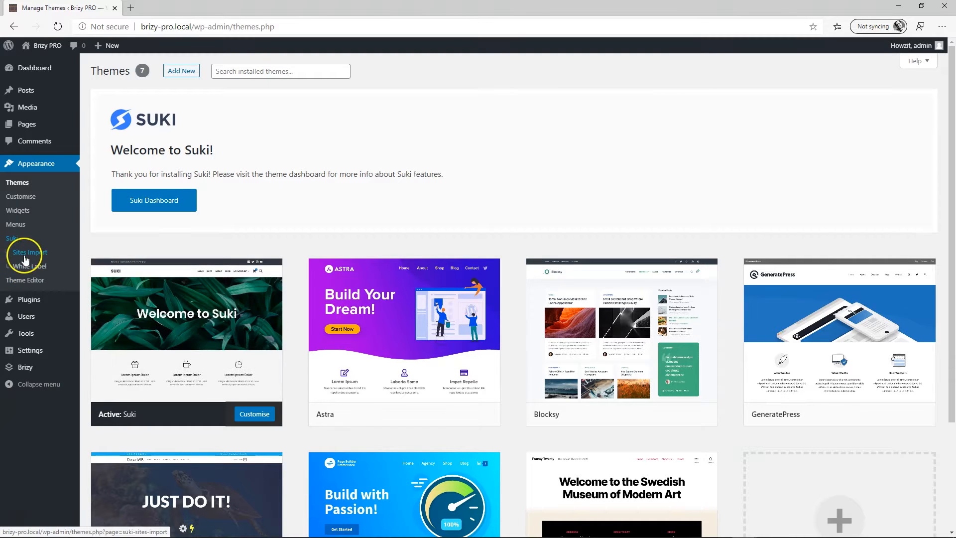
{"action": "mouse_move", "coordinate": [181, 348]}
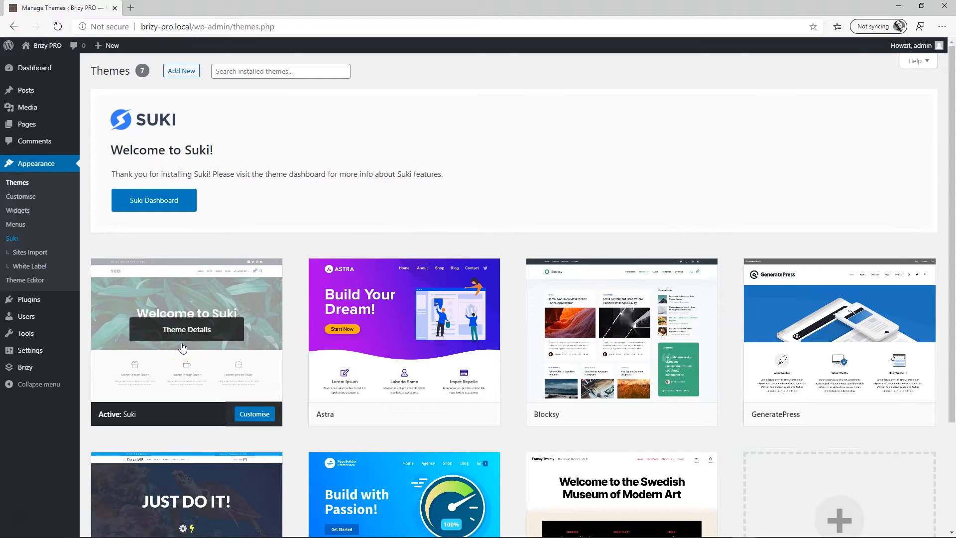
- Open the Home page in the Brizy editor and browse the available elements down to the WordPress group
{"action": "mouse_move", "coordinate": [40, 125]}
{"action": "left_click", "coordinate": [97, 130]}
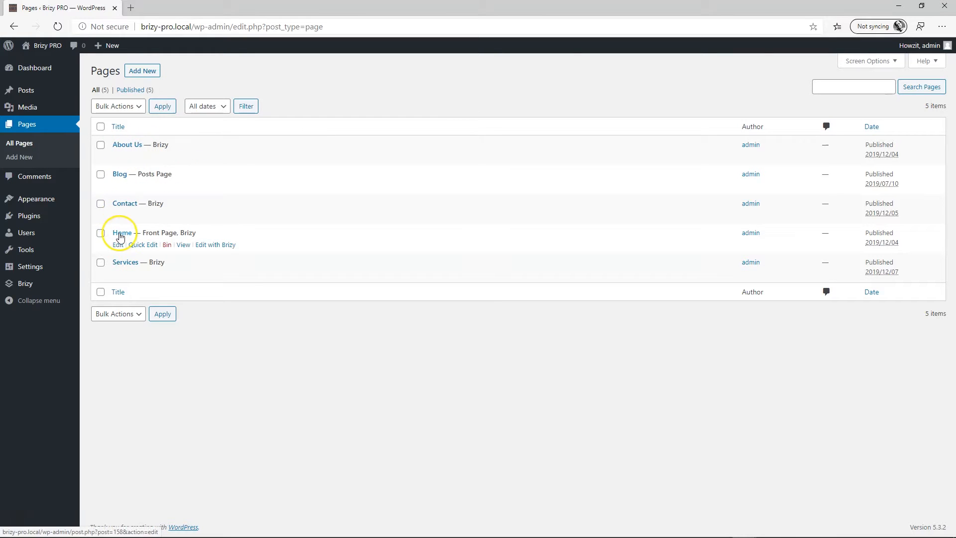
{"action": "left_click", "coordinate": [215, 250]}
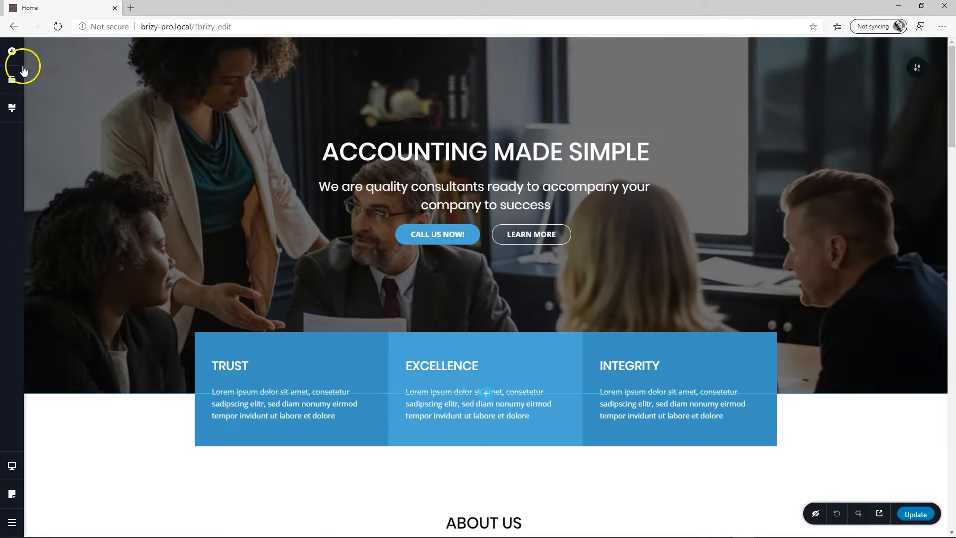
{"action": "left_click", "coordinate": [13, 52]}
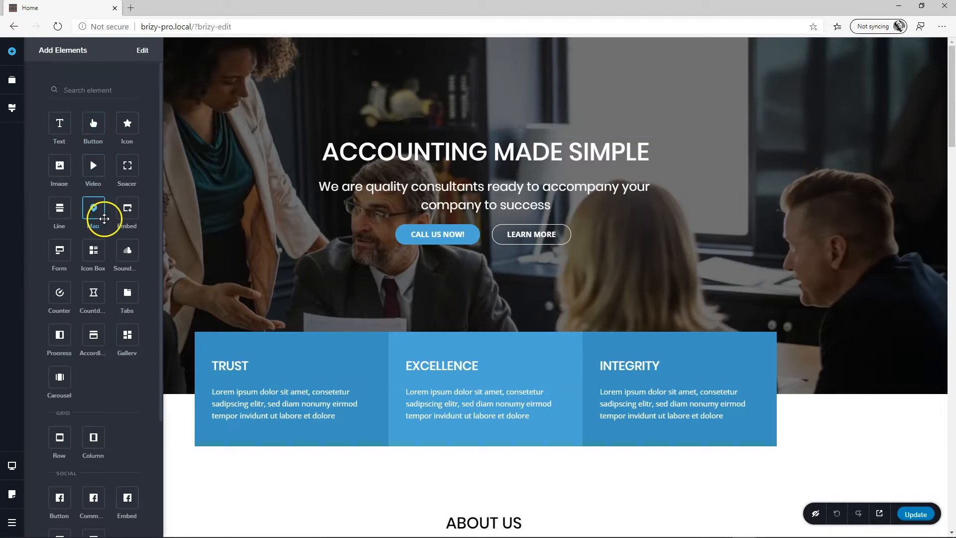
{"action": "scroll", "coordinate": [102, 213], "scroll_direction": "down", "scroll_amount": 3}
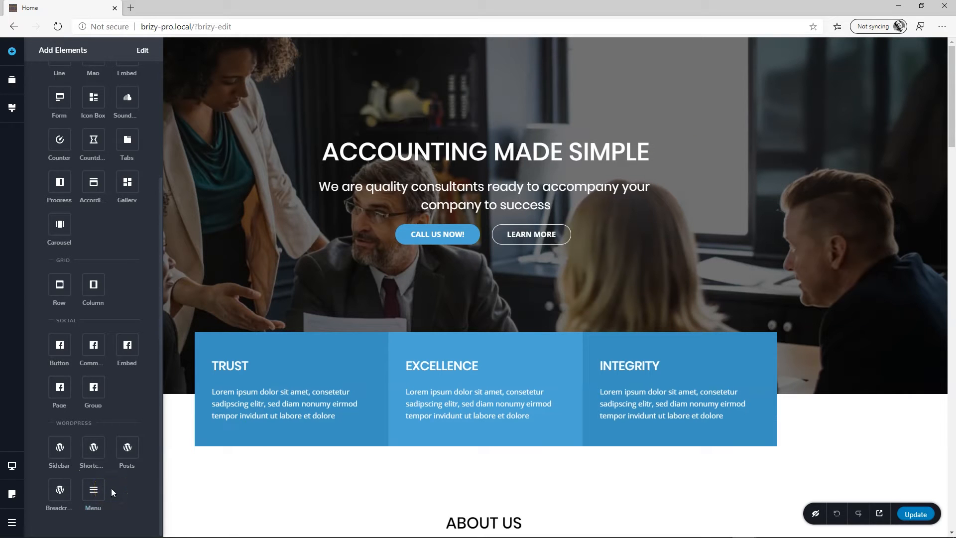
{"action": "left_click_drag", "start_coordinate": [111, 492], "coordinate": [488, 249]}
- Add a two-column block at the end of the page and narrow its first column to about a quarter of the width
{"action": "scroll", "coordinate": [551, 463], "scroll_direction": "down", "scroll_amount": 15}
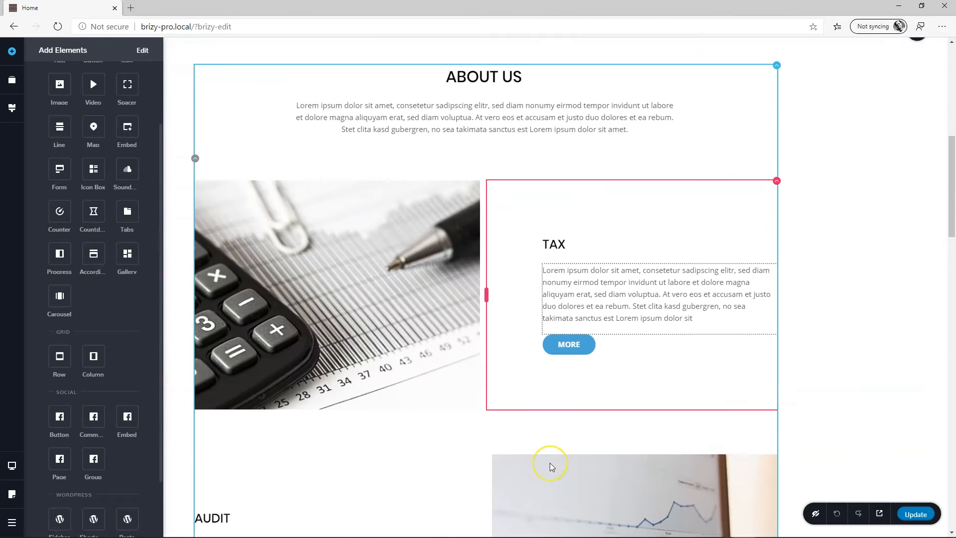
{"action": "scroll", "coordinate": [551, 467], "scroll_direction": "down", "scroll_amount": 10}
{"action": "left_click", "coordinate": [485, 484]}
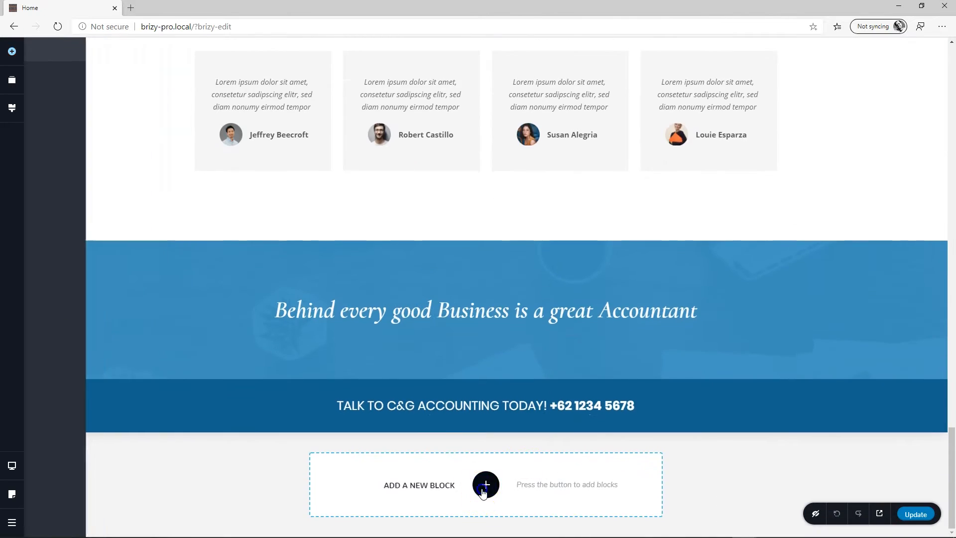
{"action": "left_click", "coordinate": [311, 156]}
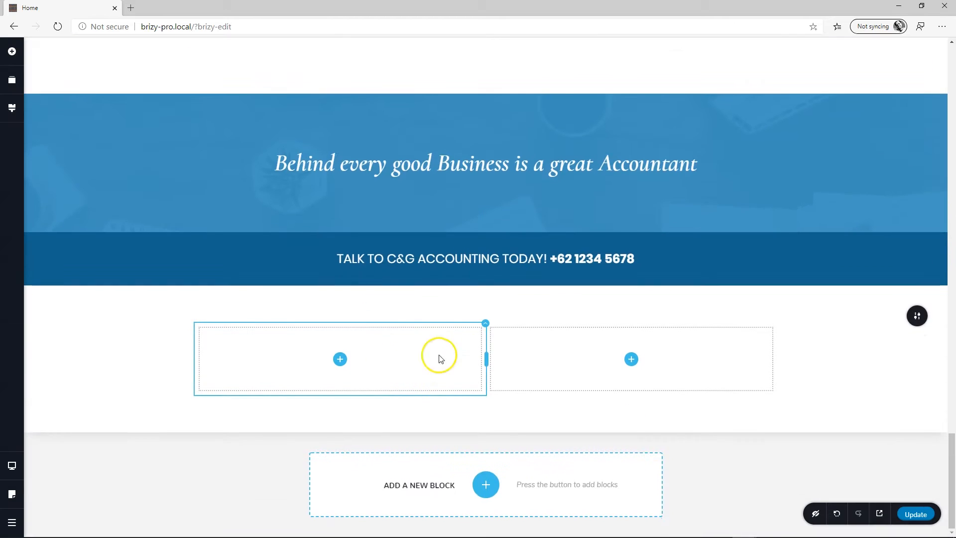
{"action": "left_click_drag", "start_coordinate": [483, 360], "coordinate": [337, 358]}
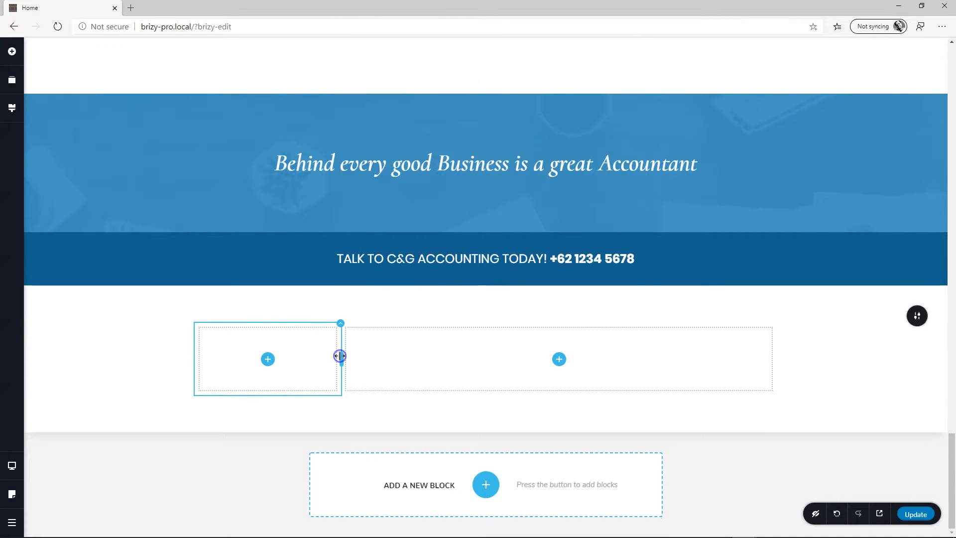
- Place a Menu element in the wider column of the new block
{"action": "left_click", "coordinate": [12, 51]}
{"action": "scroll", "coordinate": [103, 391], "scroll_direction": "down", "scroll_amount": 3}
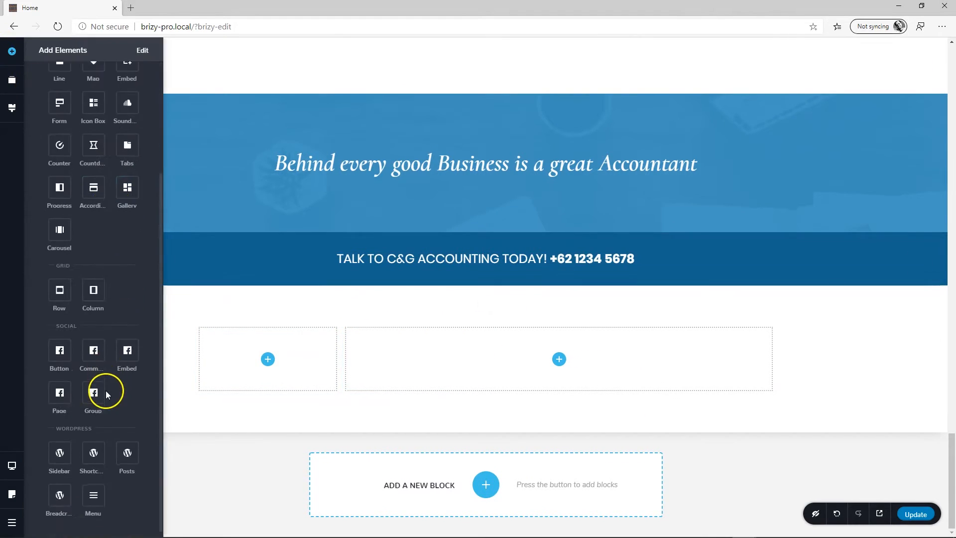
{"action": "left_click_drag", "start_coordinate": [108, 472], "coordinate": [567, 369]}
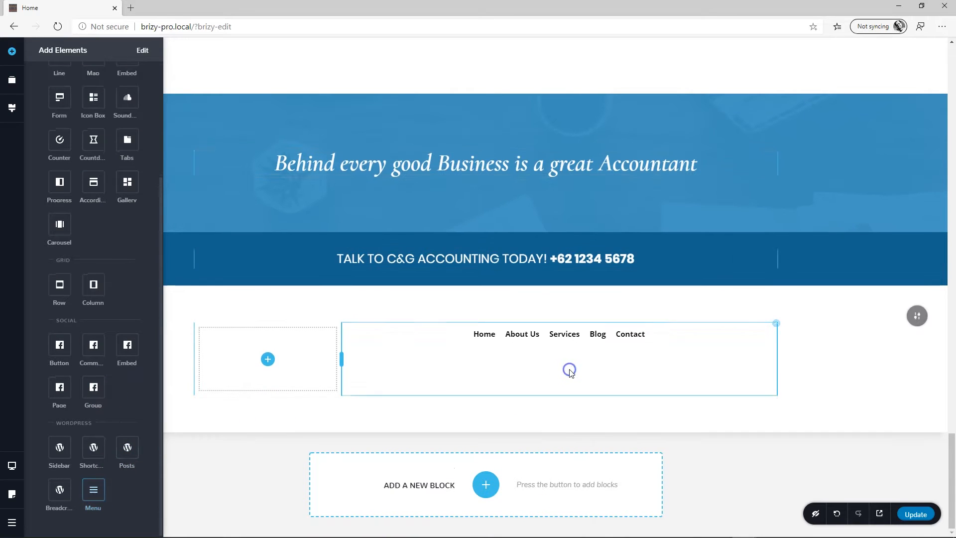
- Add an outline icon to the Services item of the menu
{"action": "left_click", "coordinate": [556, 335]}
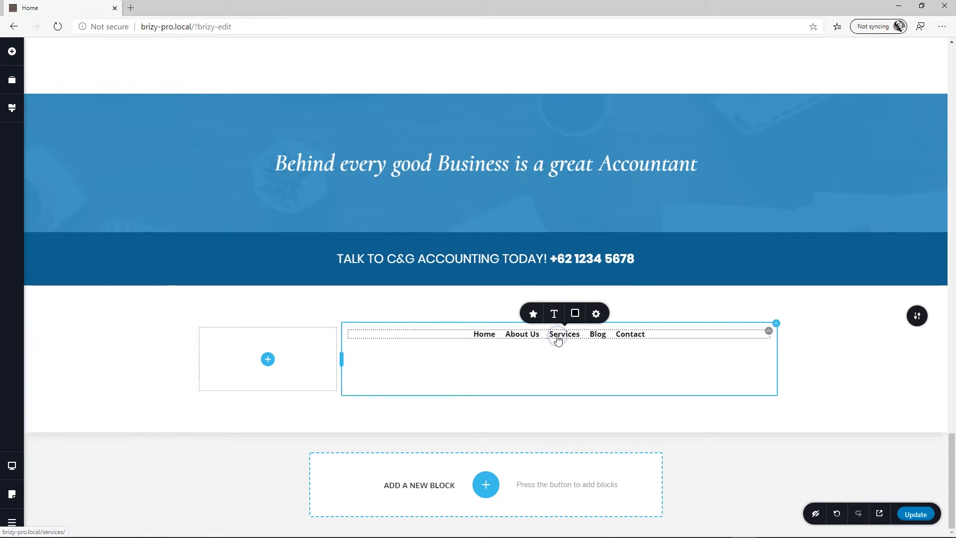
{"action": "left_click", "coordinate": [533, 314]}
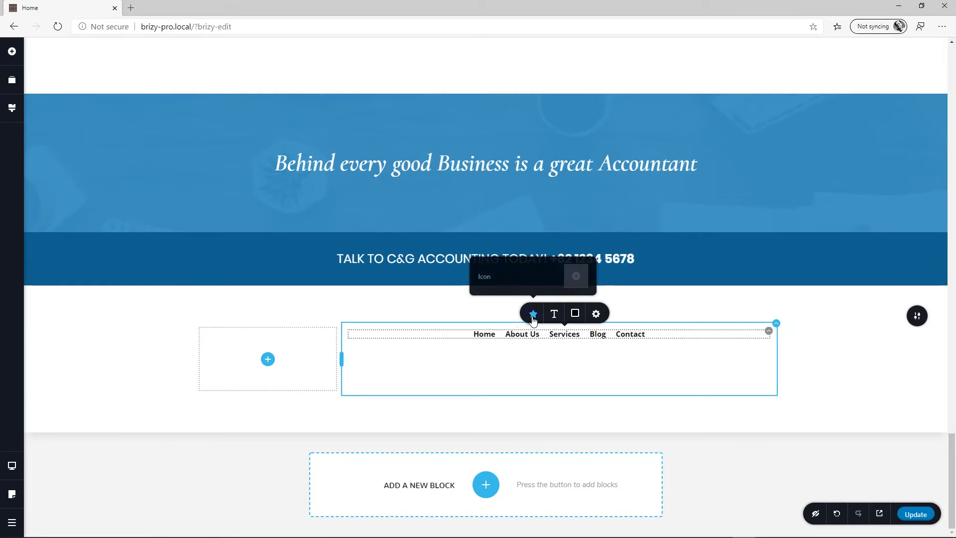
{"action": "left_click", "coordinate": [576, 278]}
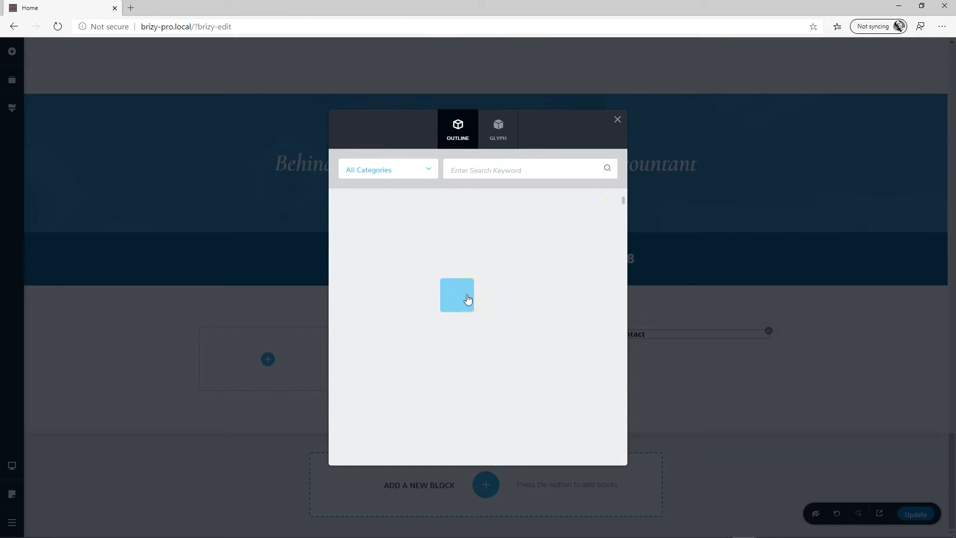
{"action": "left_click", "coordinate": [458, 222]}
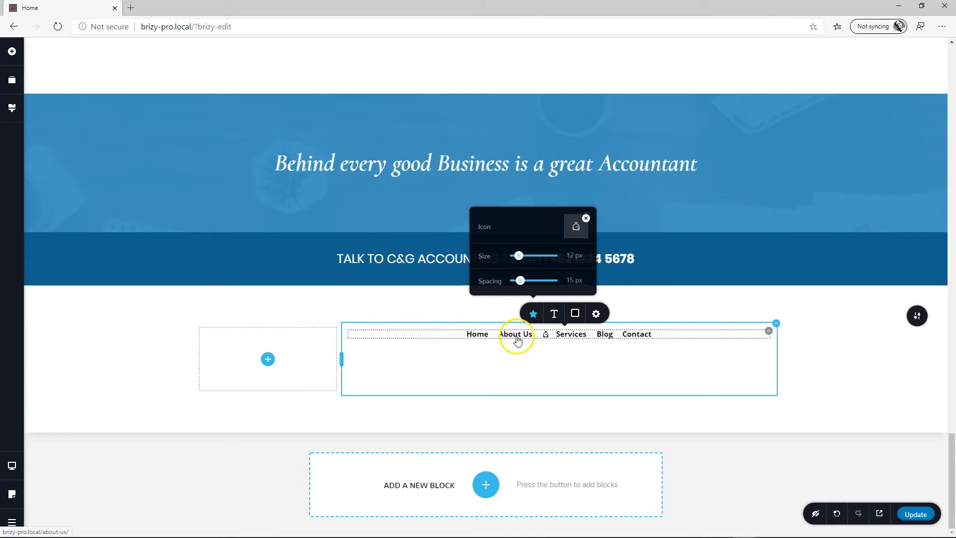
- Set the menu font to Poppins and the hover color to the light blue palette swatch
{"action": "left_click", "coordinate": [554, 313]}
{"action": "left_click", "coordinate": [495, 221]}
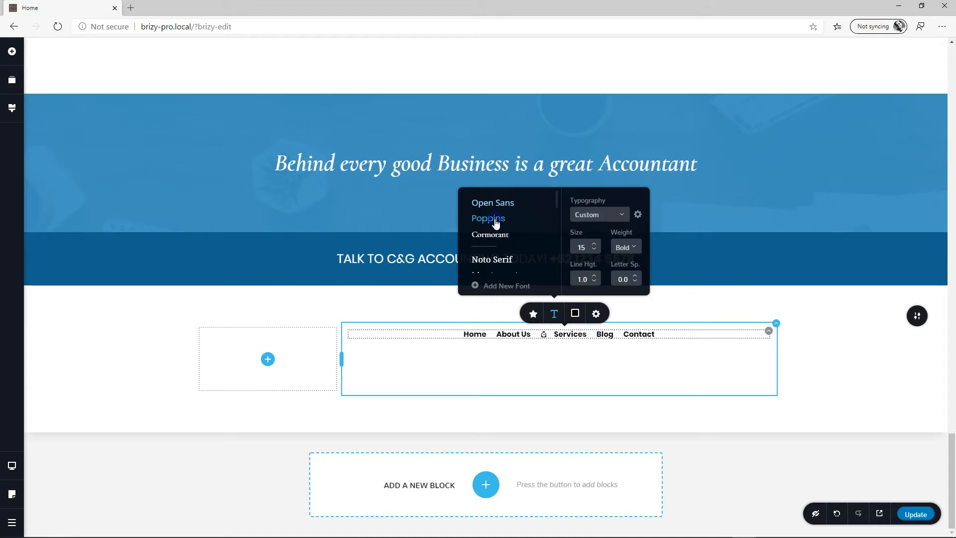
{"action": "left_click", "coordinate": [577, 314]}
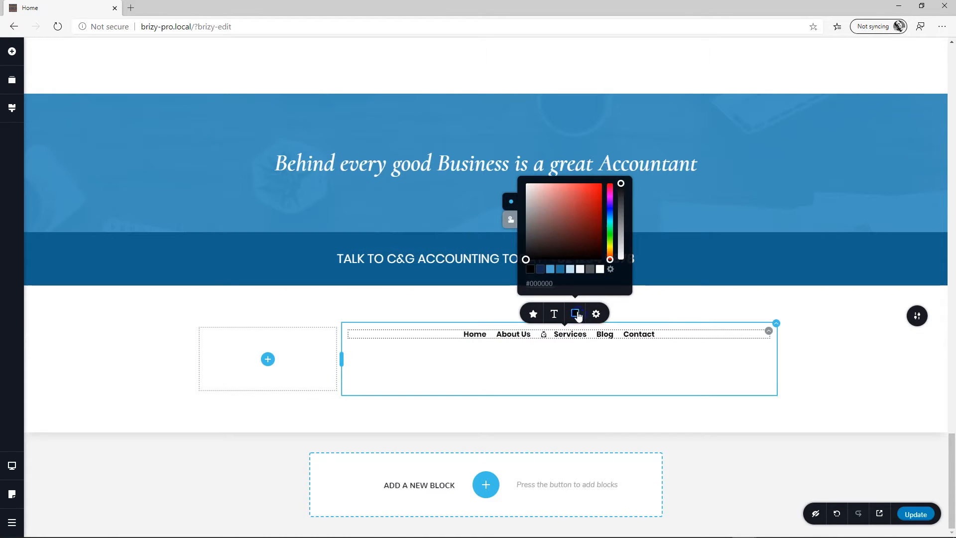
{"action": "left_click", "coordinate": [510, 220]}
{"action": "left_click", "coordinate": [551, 269]}
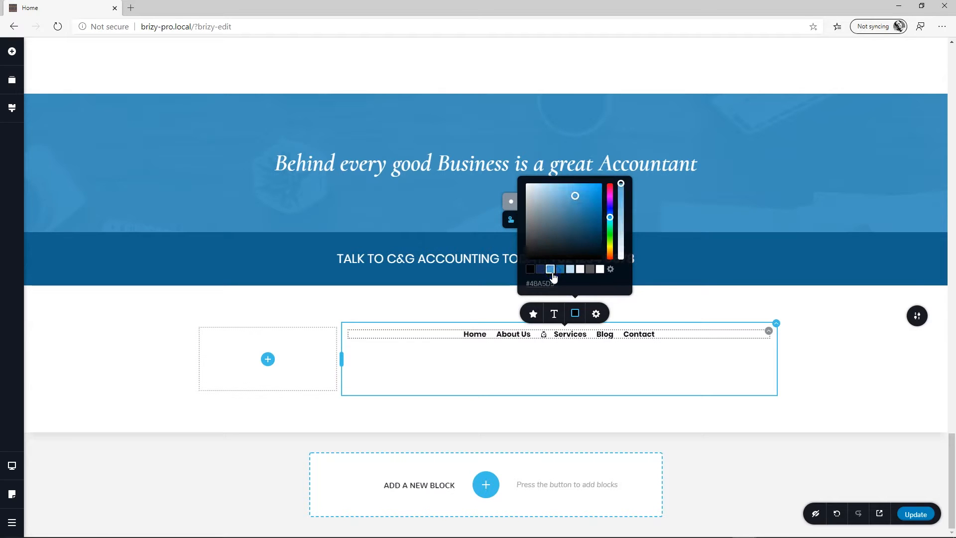
{"action": "left_click", "coordinate": [514, 201]}
{"action": "left_click", "coordinate": [687, 343]}
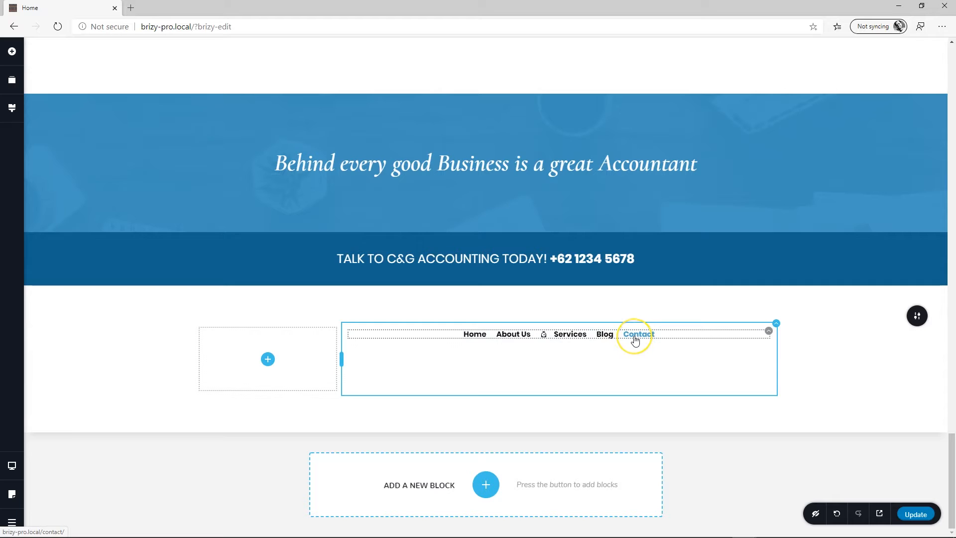
- Check the Blog item's color settings and delete the two-column menu block at the end of the page
{"action": "left_click", "coordinate": [605, 335]}
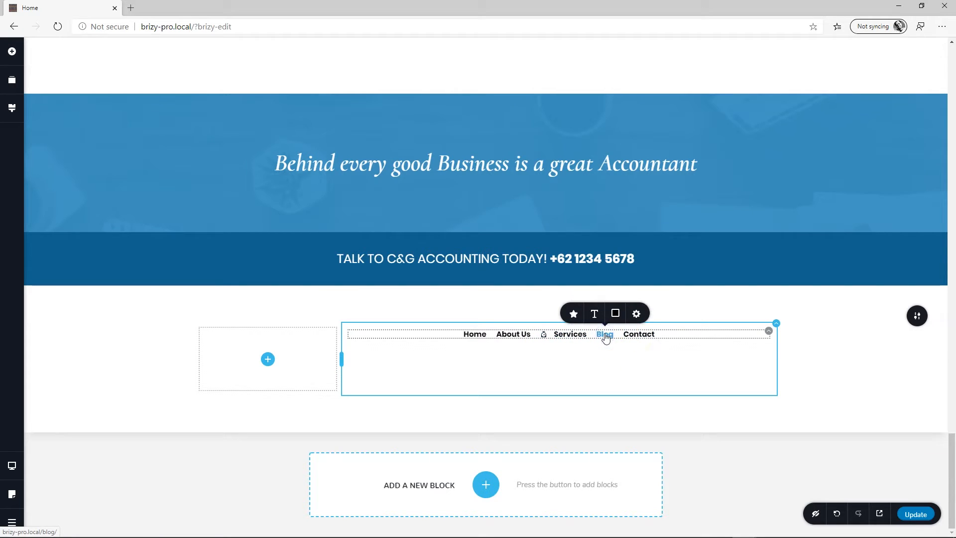
{"action": "left_click", "coordinate": [616, 314]}
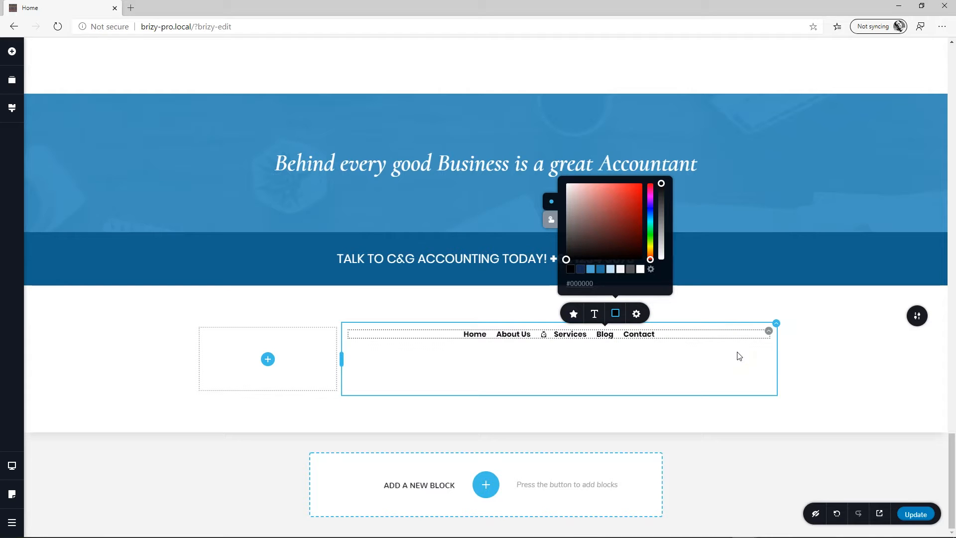
{"action": "left_click", "coordinate": [916, 317]}
{"action": "left_click", "coordinate": [914, 317]}
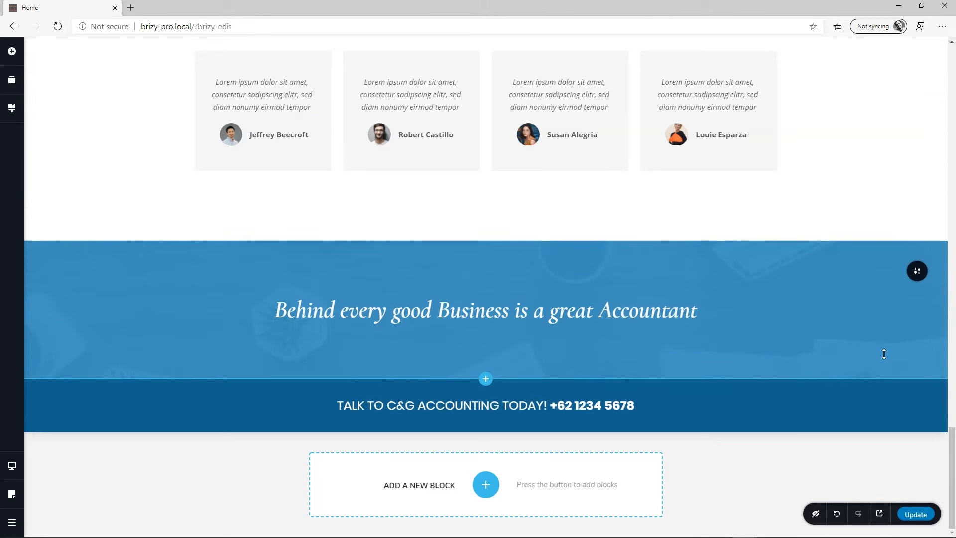
- Insert the Kit #2 header block with a Company logo and Services, Portfolio and Contact menu below the Trust, Excellence and Integrity section
{"action": "scroll", "coordinate": [774, 383], "scroll_direction": "up", "scroll_amount": 20}
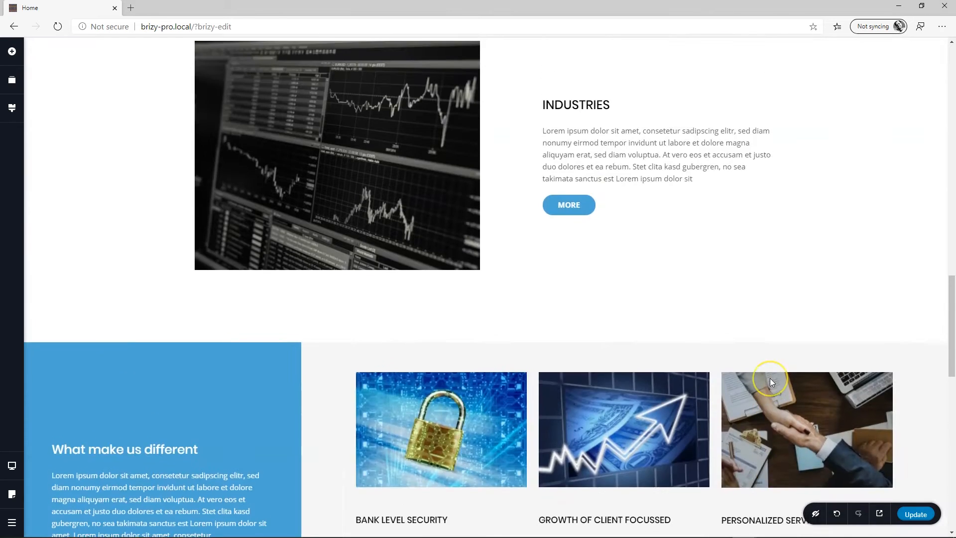
{"action": "scroll", "coordinate": [771, 382], "scroll_direction": "up", "scroll_amount": 2}
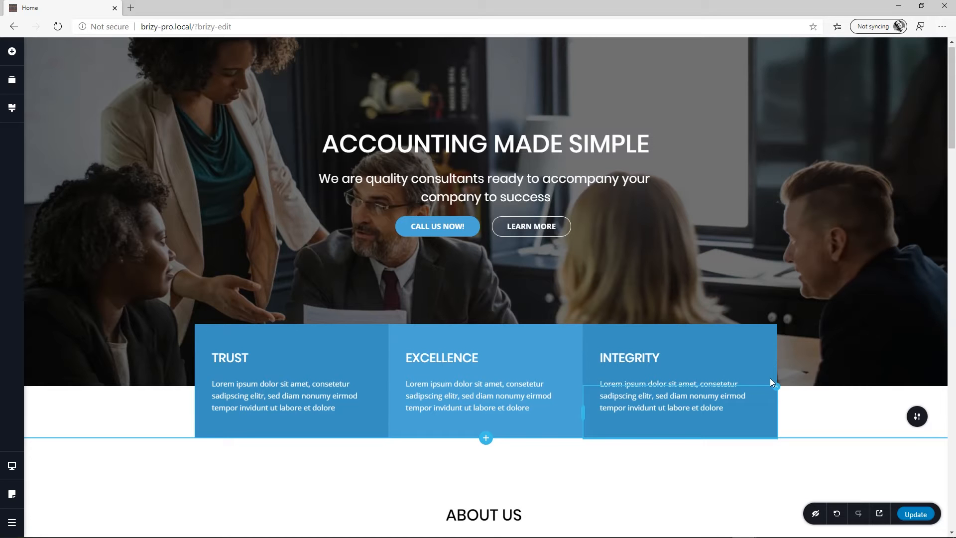
{"action": "left_click", "coordinate": [487, 438]}
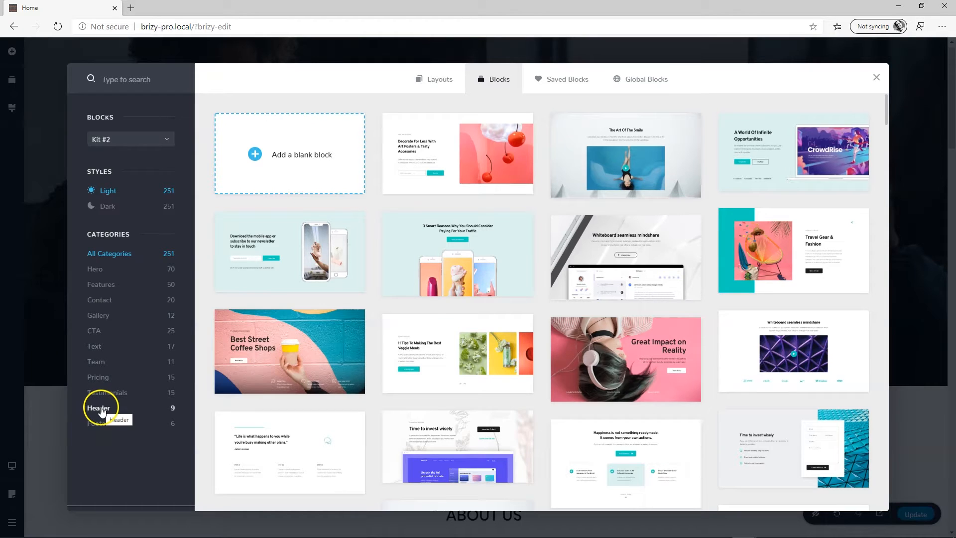
{"action": "left_click", "coordinate": [101, 409]}
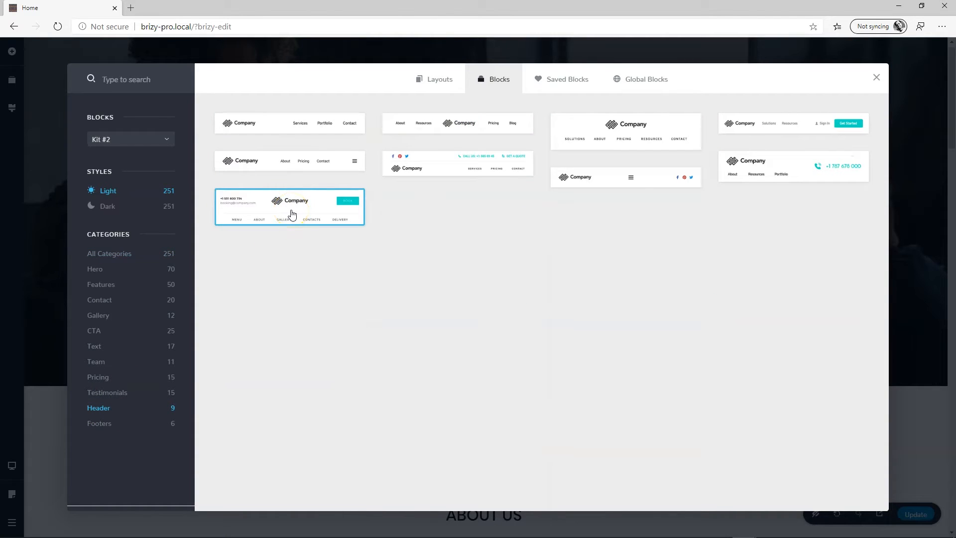
{"action": "left_click", "coordinate": [308, 173]}
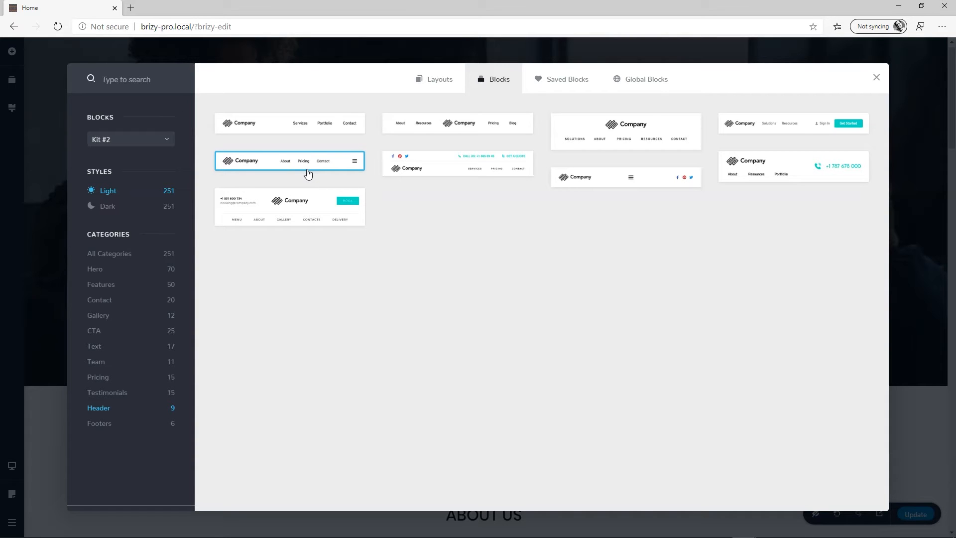
{"action": "left_click", "coordinate": [310, 125]}
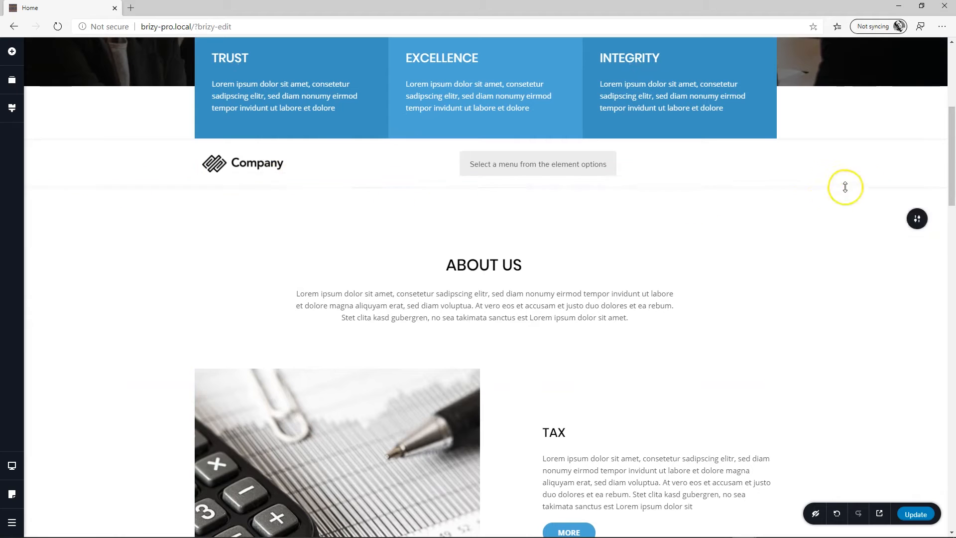
- Reorder the page's blocks so that the header block comes first, above the hero section
{"action": "left_click", "coordinate": [14, 81]}
{"action": "mouse_move", "coordinate": [101, 155]}
{"action": "left_click_drag", "start_coordinate": [100, 157], "coordinate": [106, 81]}
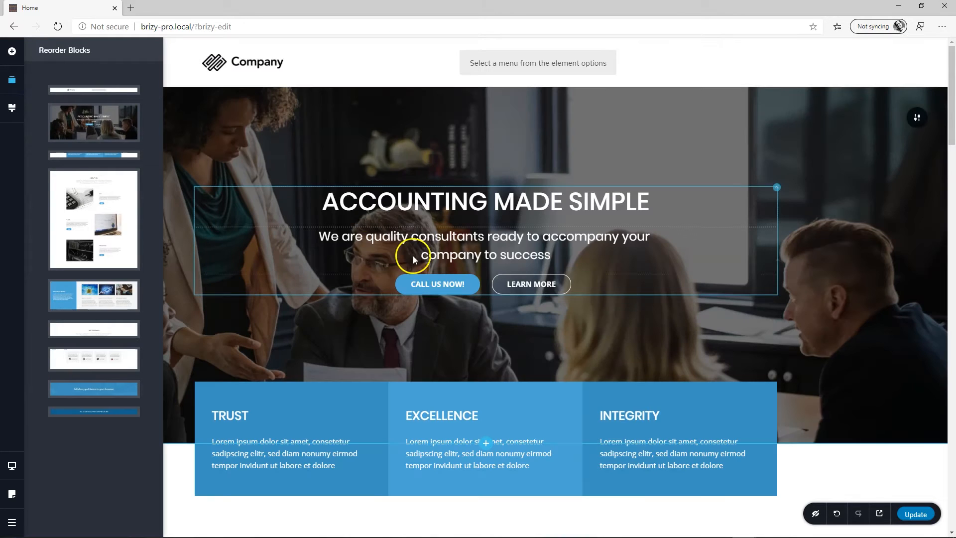
{"action": "left_click", "coordinate": [834, 181]}
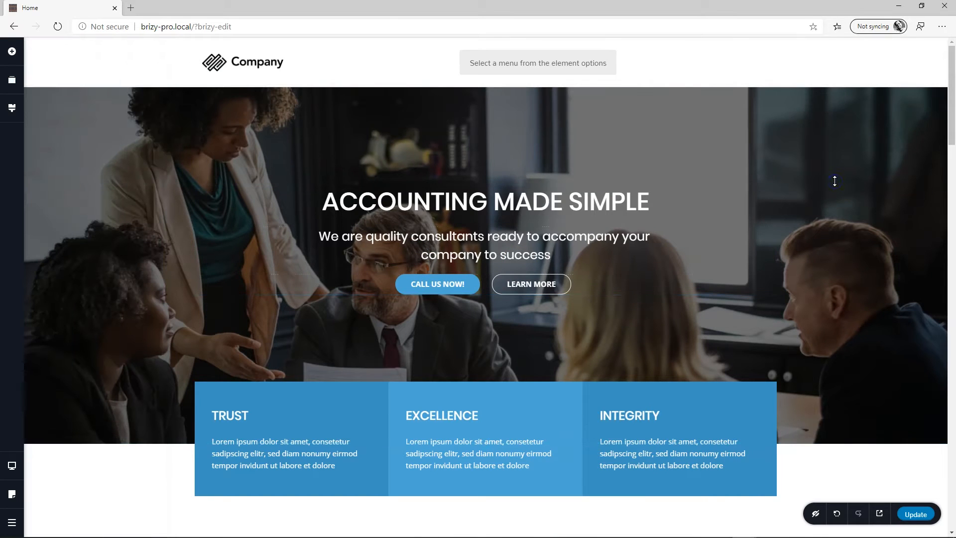
- Assign Main Menu to the header's menu element and set the spacing between its items to 18 px
{"action": "left_click", "coordinate": [486, 60]}
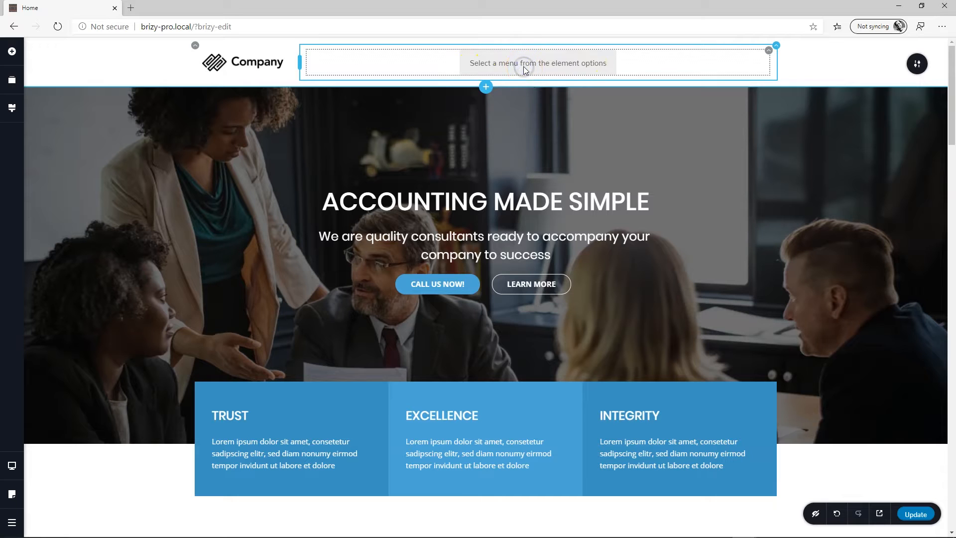
{"action": "left_click", "coordinate": [768, 52]}
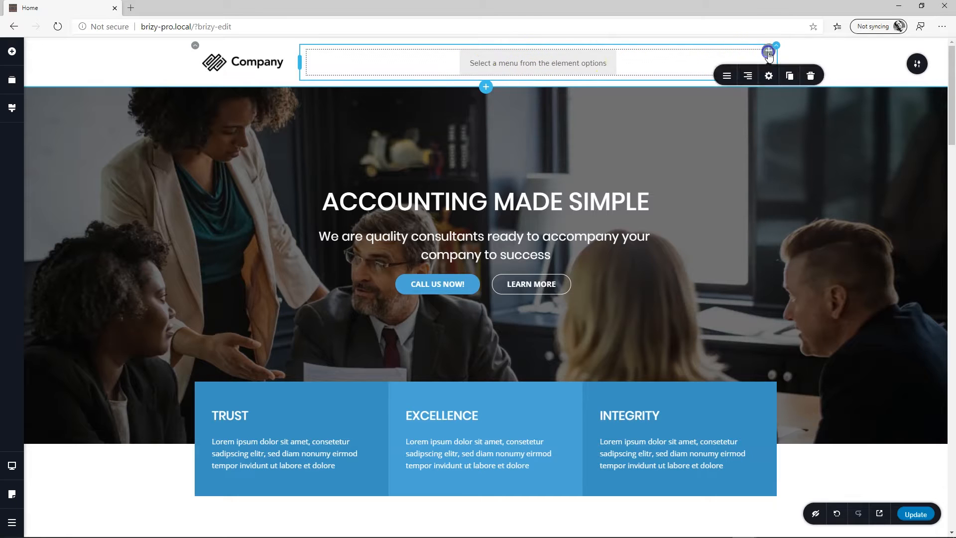
{"action": "left_click", "coordinate": [731, 80]}
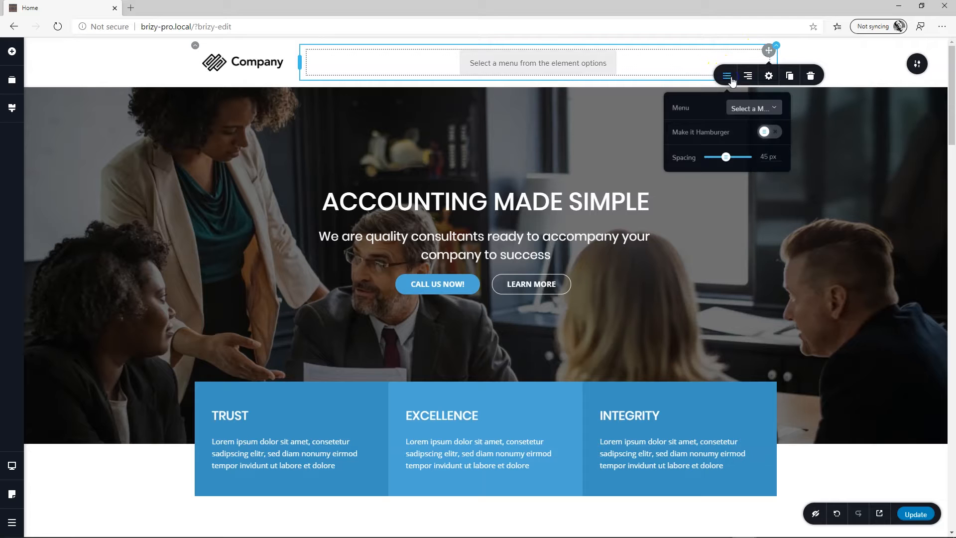
{"action": "left_click", "coordinate": [750, 112]}
{"action": "left_click", "coordinate": [752, 136]}
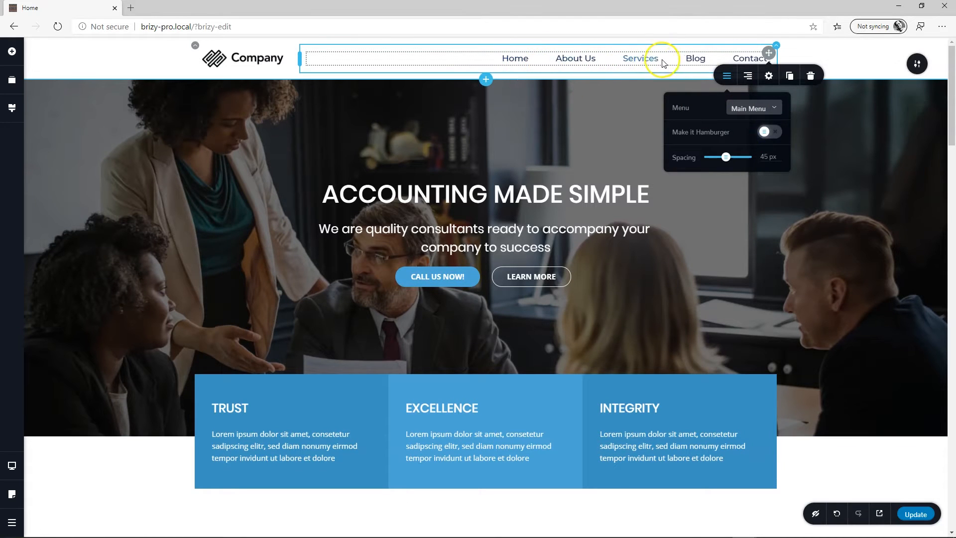
{"action": "left_click_drag", "start_coordinate": [726, 157], "coordinate": [714, 161]}
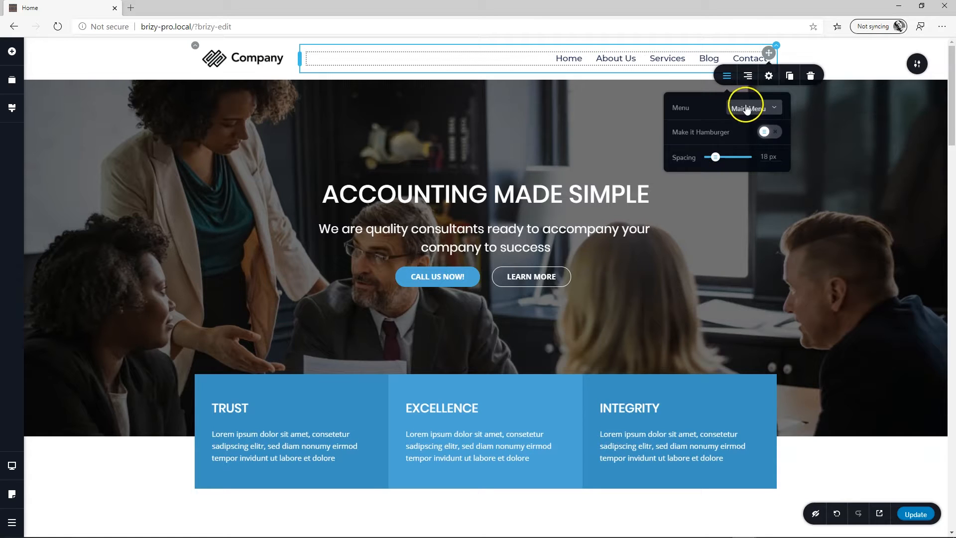
- Turn the header menu's hamburger option on and back off
{"action": "left_click", "coordinate": [771, 131]}
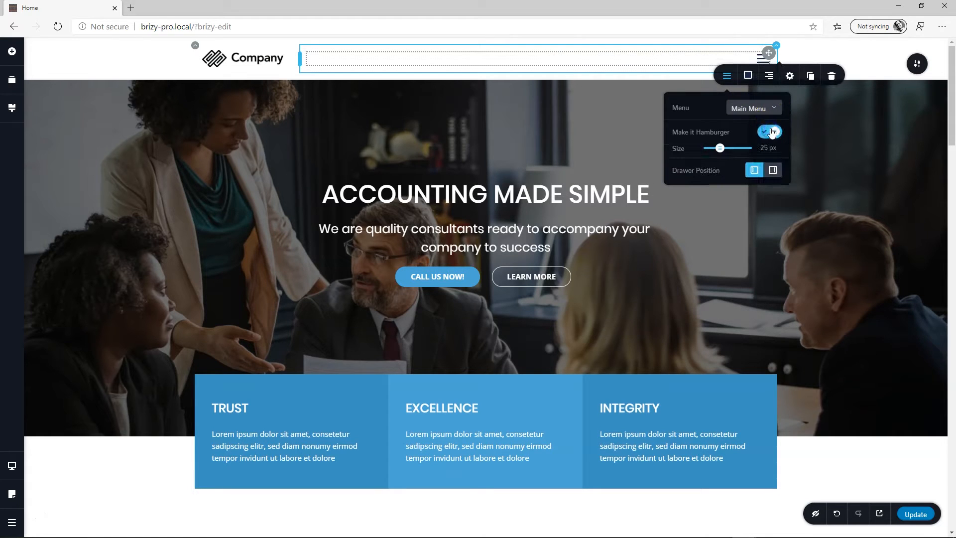
{"action": "left_click", "coordinate": [771, 131]}
{"action": "left_click", "coordinate": [749, 77]}
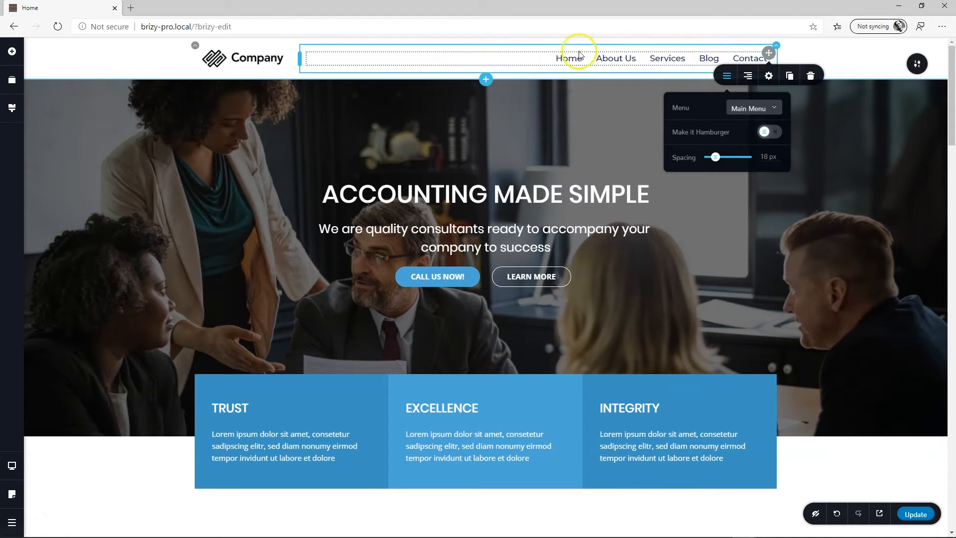
- Select the menu items in turn, from Home to Contact, to check that each offers its own options
{"action": "left_click", "coordinate": [566, 60]}
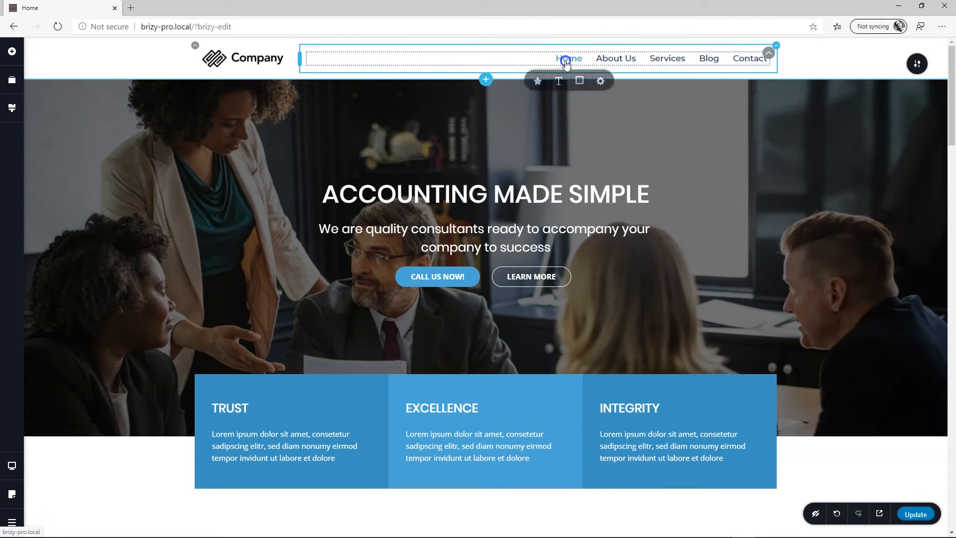
{"action": "left_click", "coordinate": [608, 61]}
{"action": "left_click", "coordinate": [673, 59]}
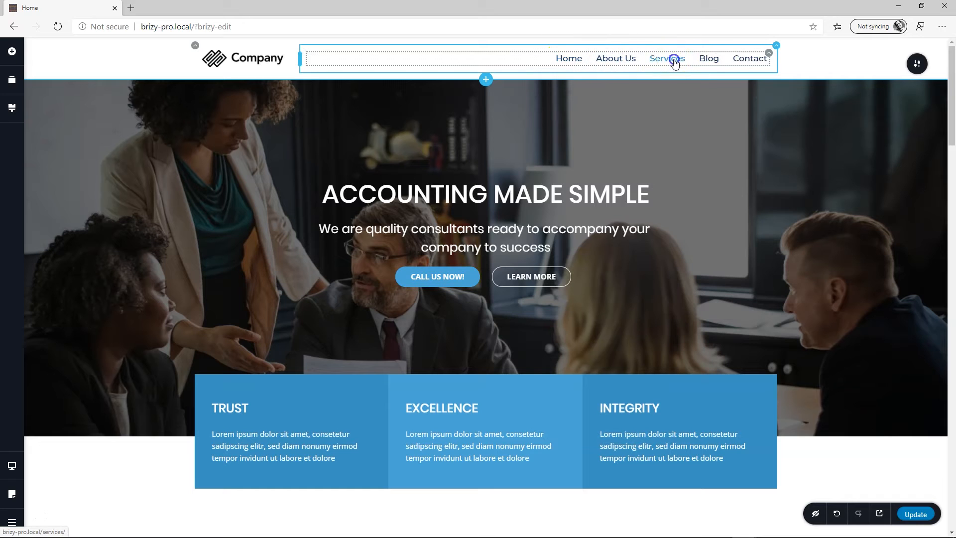
{"action": "left_click", "coordinate": [708, 60]}
{"action": "left_click", "coordinate": [747, 60]}
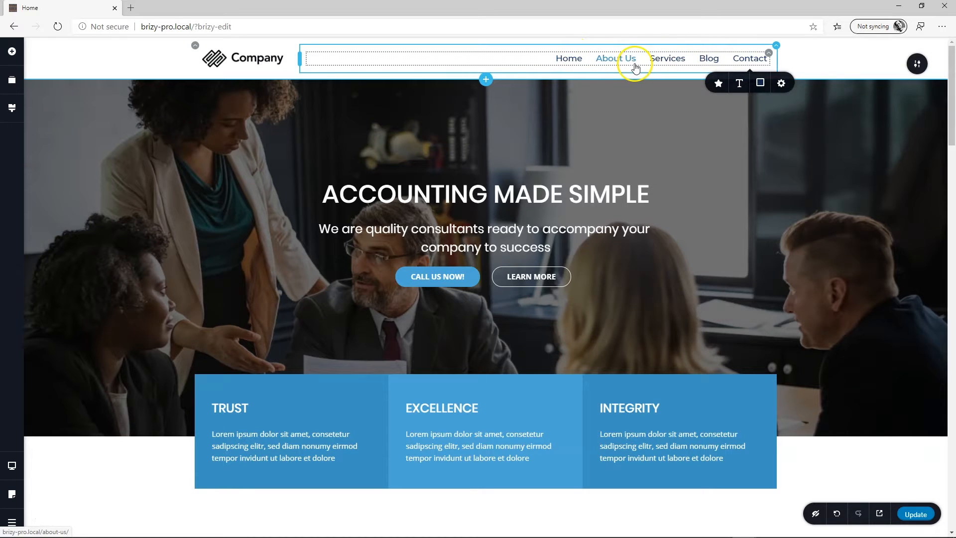
{"action": "left_click", "coordinate": [821, 70]}
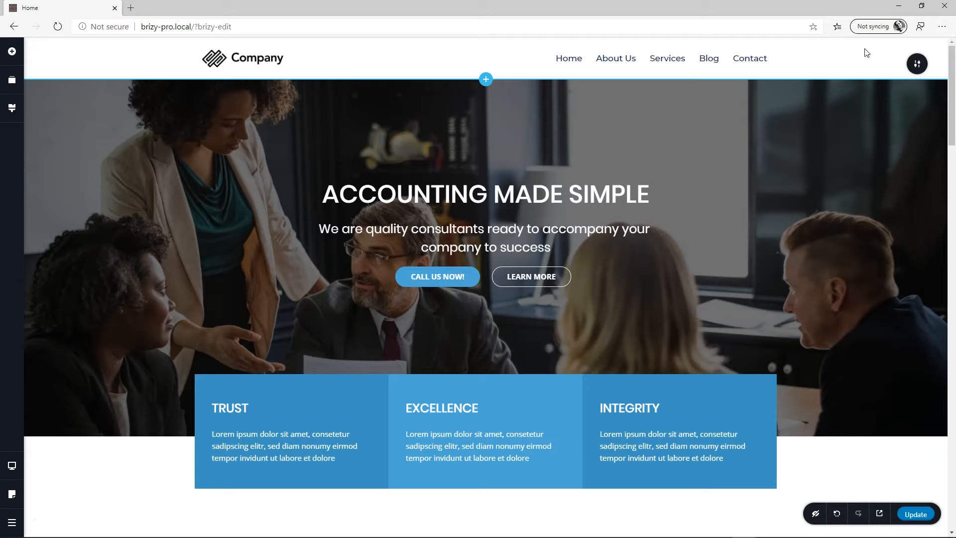
- Set the header type to Static and preview how it behaves further down the page
{"action": "left_click", "coordinate": [915, 68]}
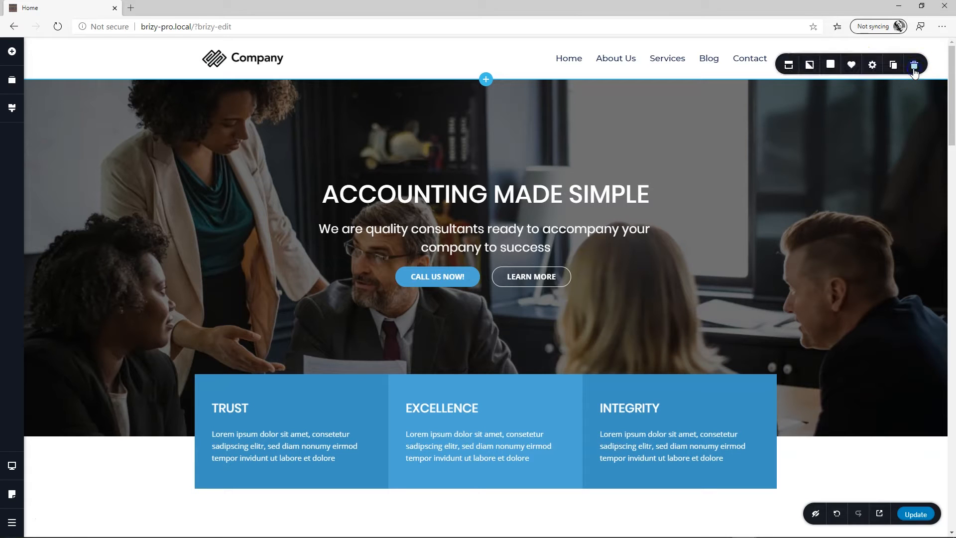
{"action": "left_click", "coordinate": [790, 66]}
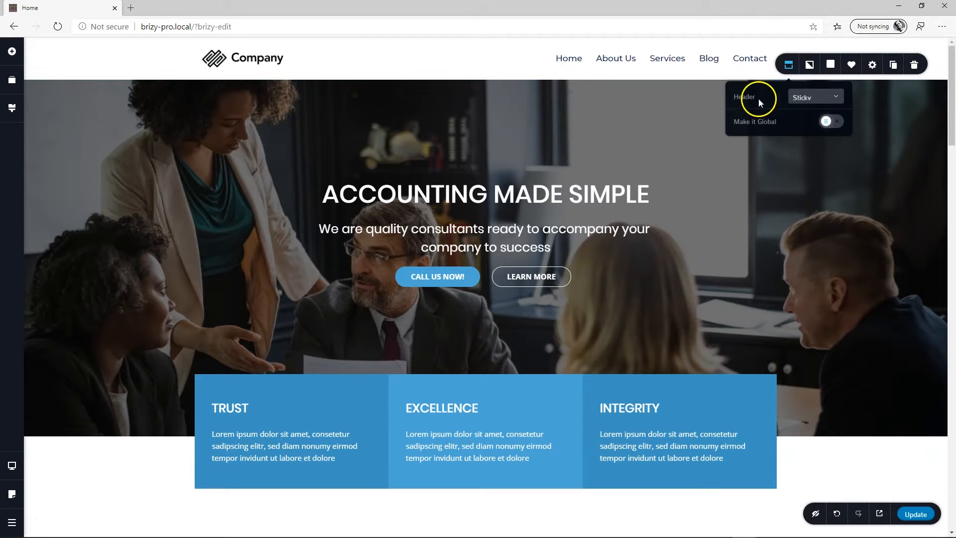
{"action": "left_click", "coordinate": [806, 98]}
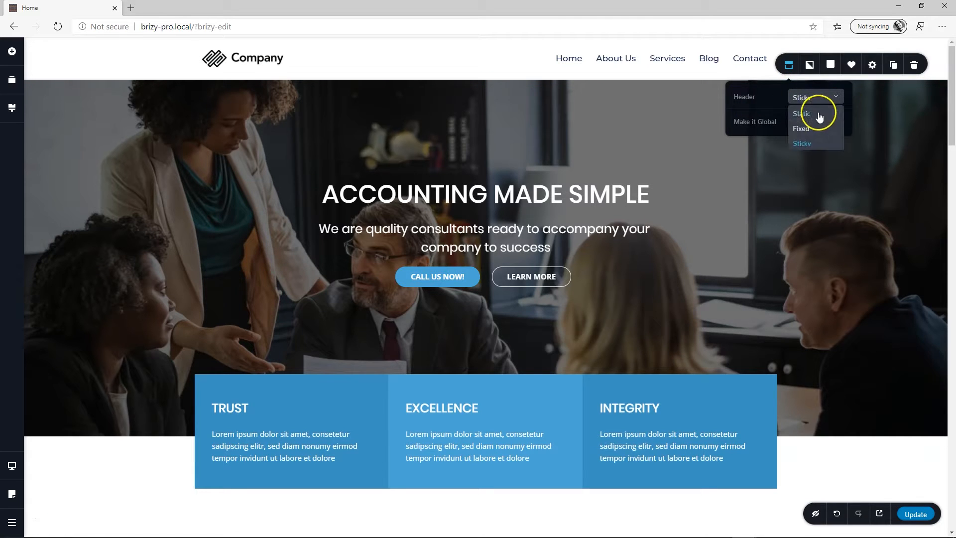
{"action": "left_click", "coordinate": [809, 146]}
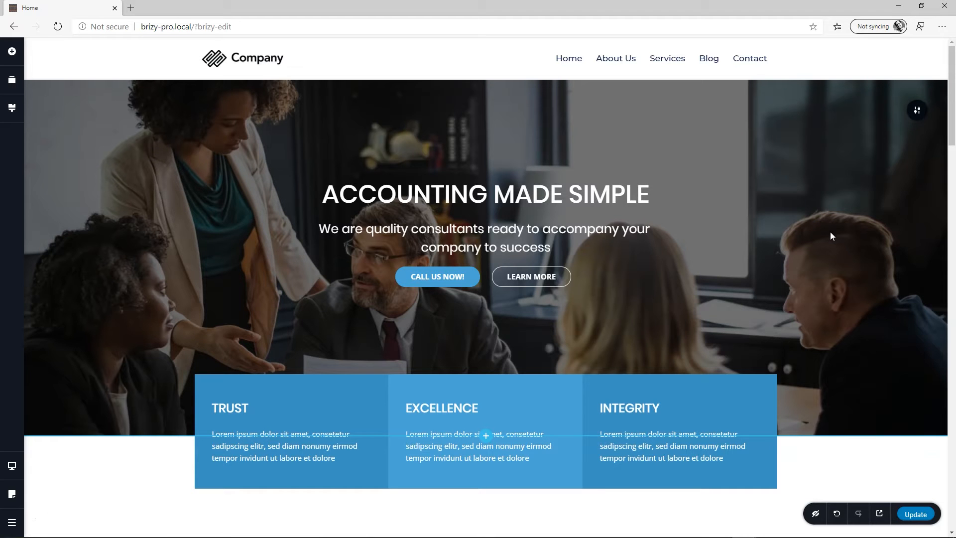
{"action": "scroll", "coordinate": [780, 141], "scroll_direction": "down", "scroll_amount": 15}
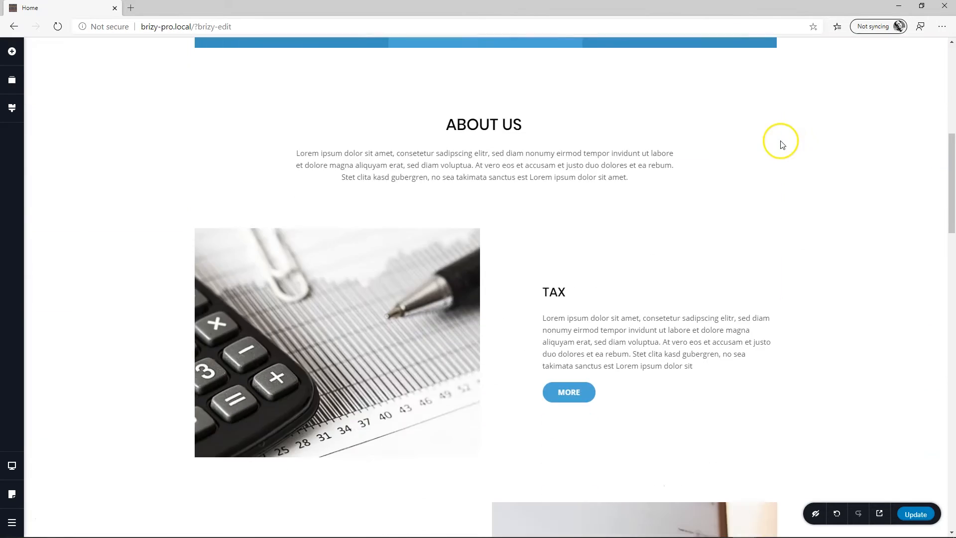
{"action": "scroll", "coordinate": [780, 143], "scroll_direction": "up", "scroll_amount": 12}
{"action": "scroll", "coordinate": [782, 148], "scroll_direction": "up", "scroll_amount": 3}
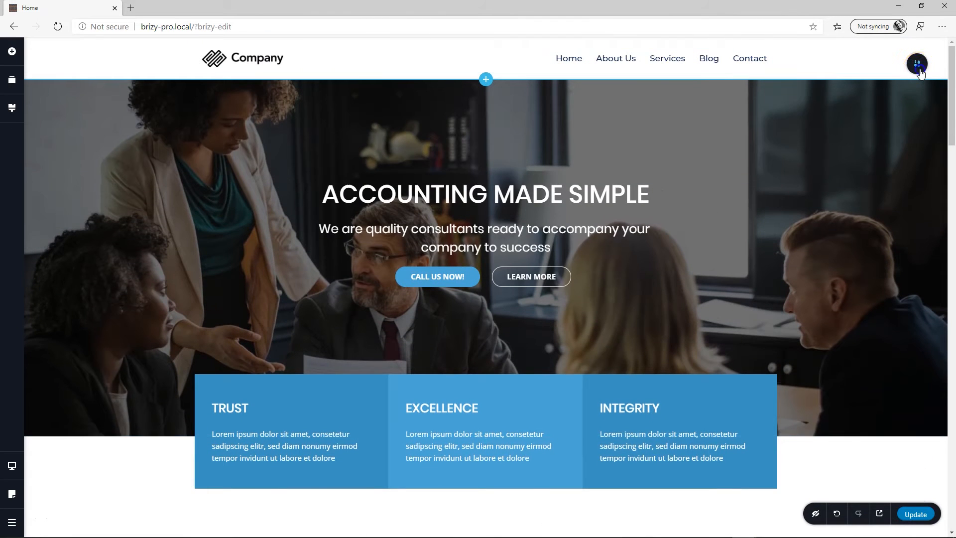
- Set the header type to Fixed and preview its behavior down to the end of the page
{"action": "left_click", "coordinate": [788, 65]}
{"action": "left_click", "coordinate": [803, 98]}
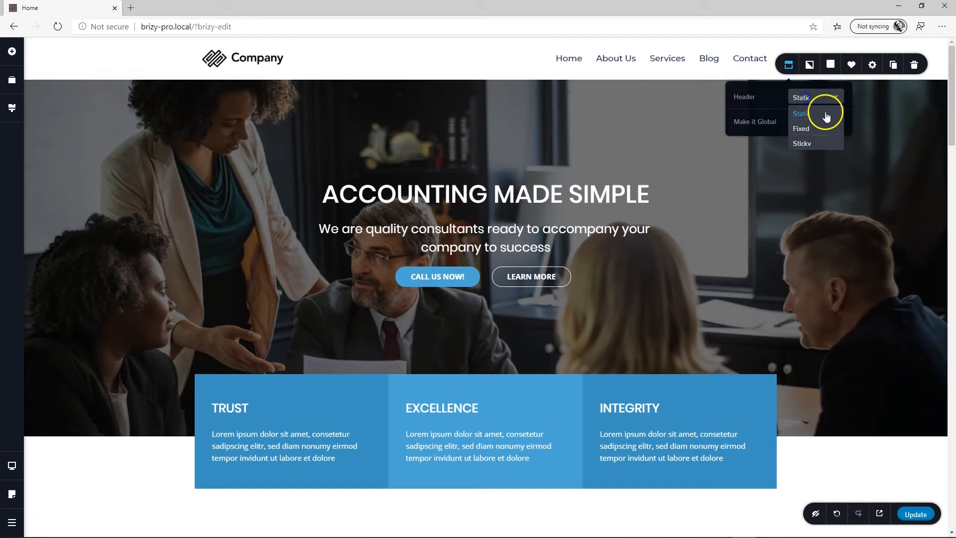
{"action": "left_click", "coordinate": [808, 126]}
{"action": "scroll", "coordinate": [810, 125], "scroll_direction": "down", "scroll_amount": 20}
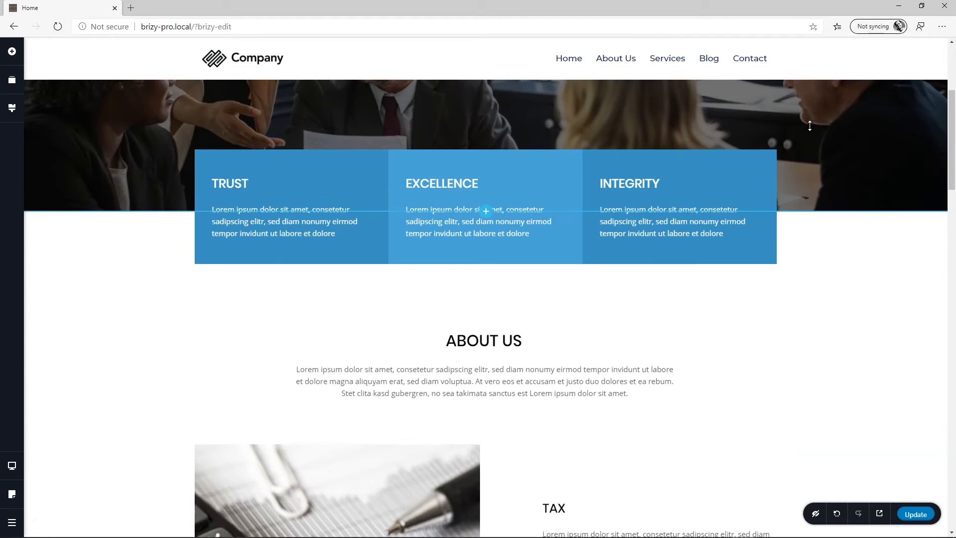
{"action": "scroll", "coordinate": [812, 130], "scroll_direction": "down", "scroll_amount": 5}
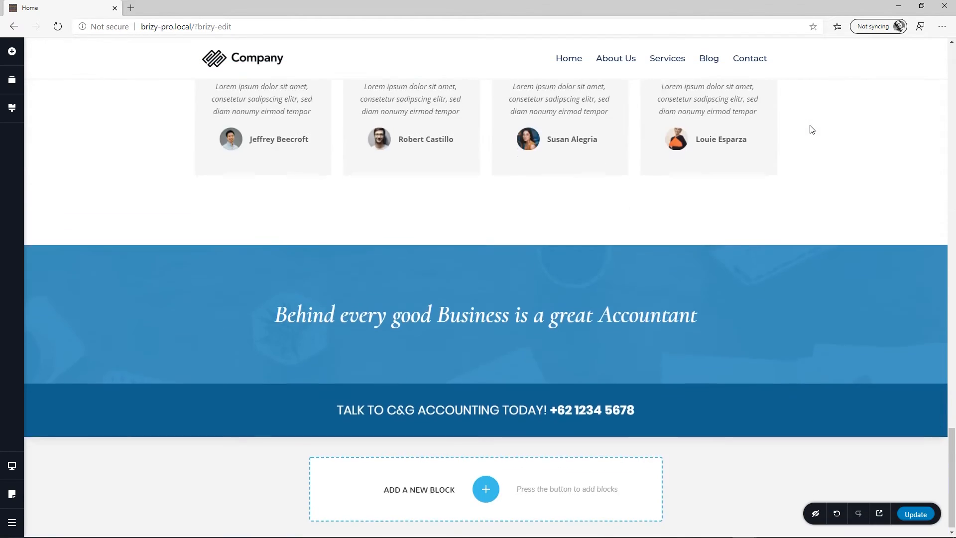
{"action": "scroll", "coordinate": [810, 129], "scroll_direction": "up", "scroll_amount": 20}
{"action": "scroll", "coordinate": [810, 126], "scroll_direction": "up", "scroll_amount": 1}
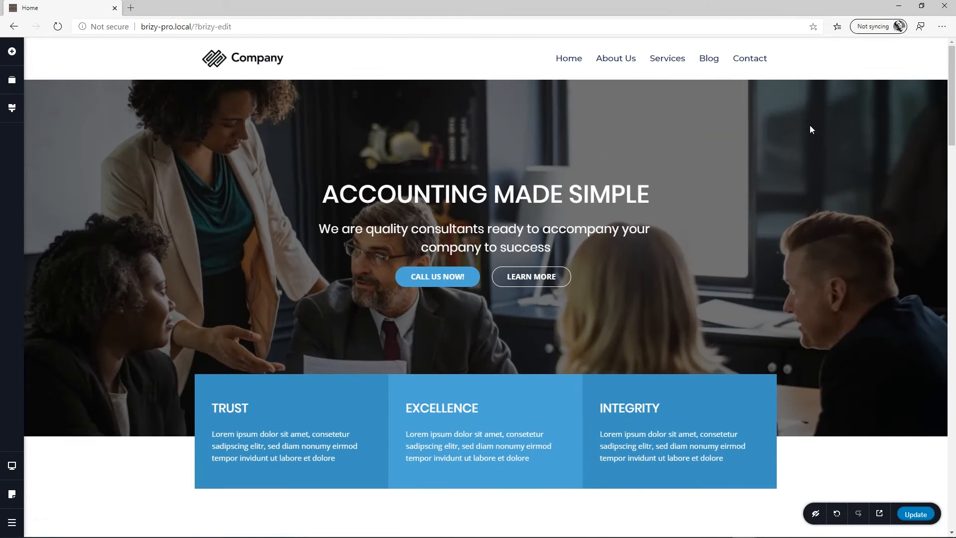
- Set the header type to Sticky and preview its behavior further down the page
{"action": "left_click", "coordinate": [914, 63]}
{"action": "left_click", "coordinate": [789, 68]}
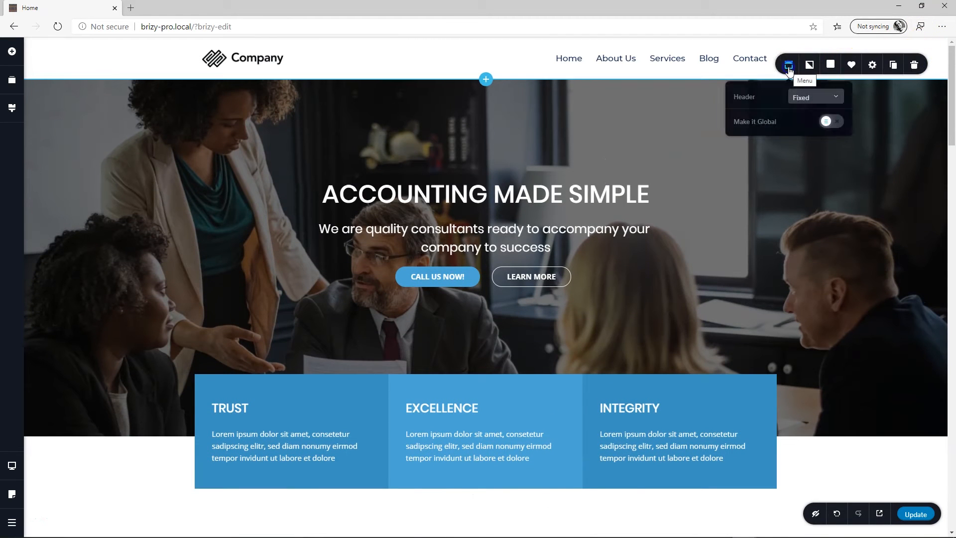
{"action": "left_click", "coordinate": [810, 98]}
{"action": "left_click", "coordinate": [811, 143]}
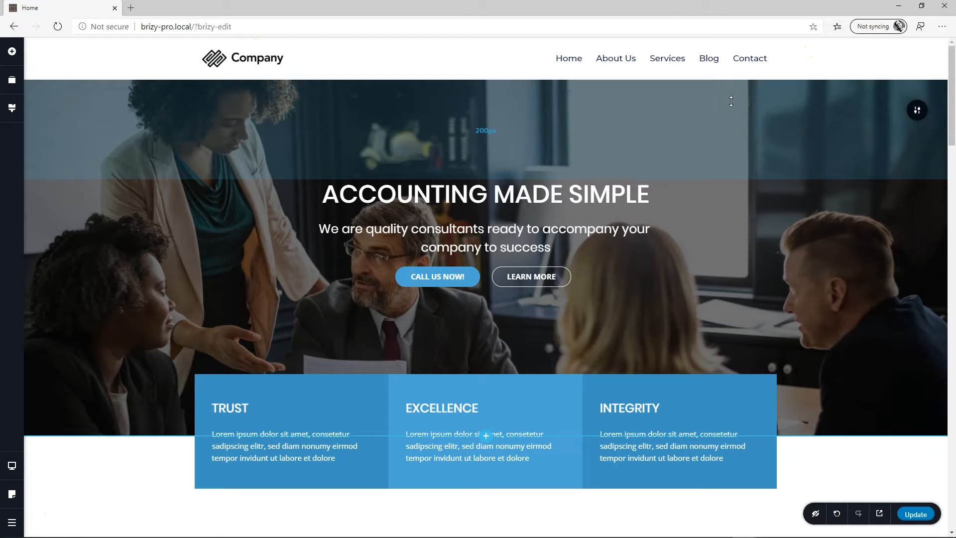
{"action": "scroll", "coordinate": [731, 101], "scroll_direction": "down", "scroll_amount": 3}
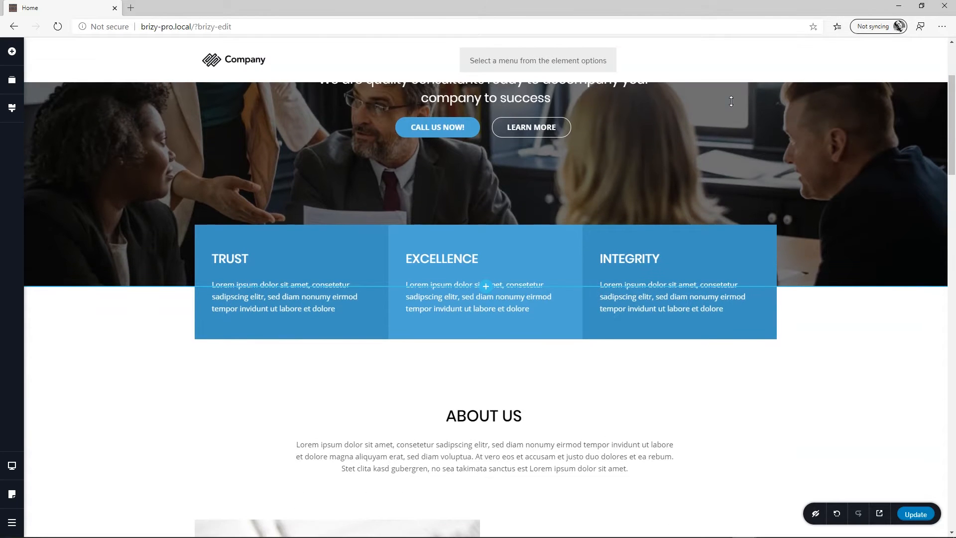
{"action": "scroll", "coordinate": [730, 101], "scroll_direction": "down", "scroll_amount": 10}
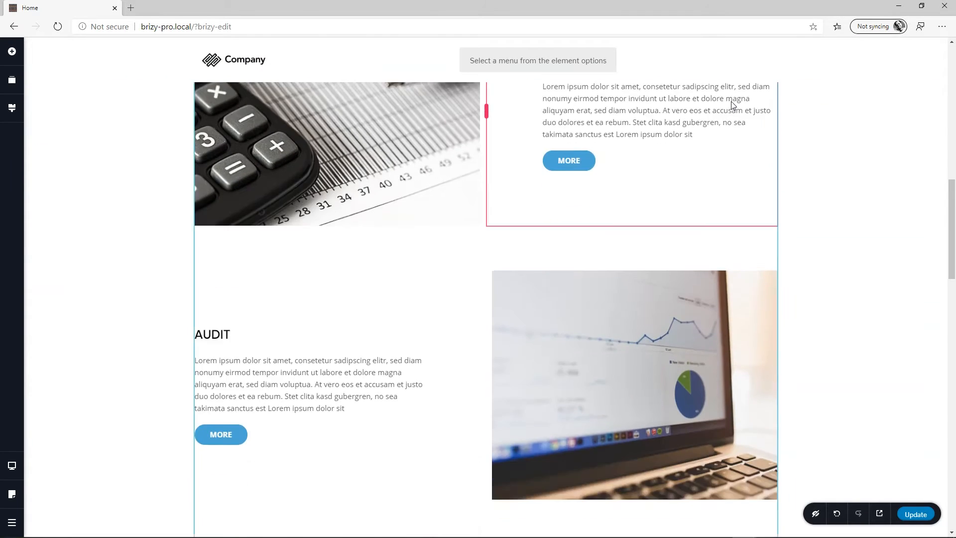
{"action": "scroll", "coordinate": [767, 109], "scroll_direction": "up", "scroll_amount": 13}
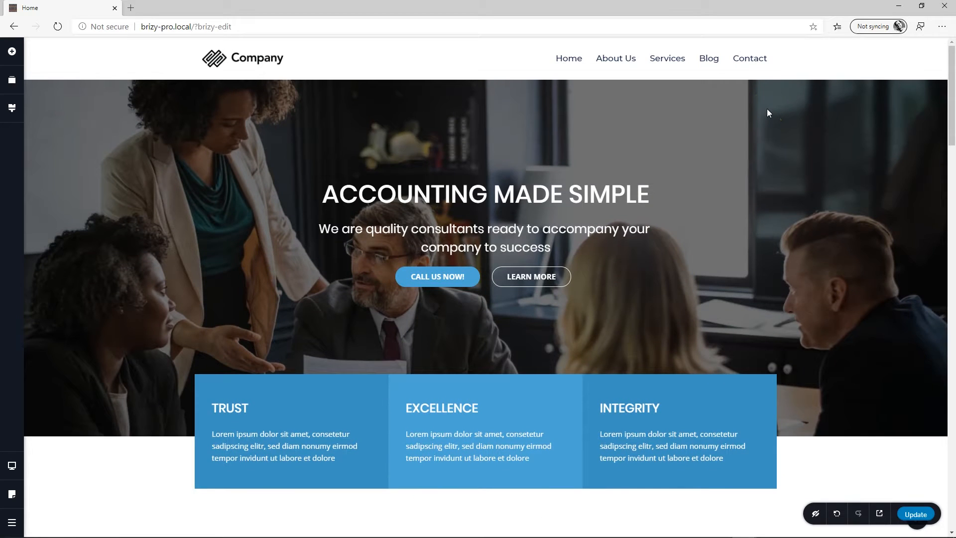
{"action": "mouse_move", "coordinate": [499, 96]}
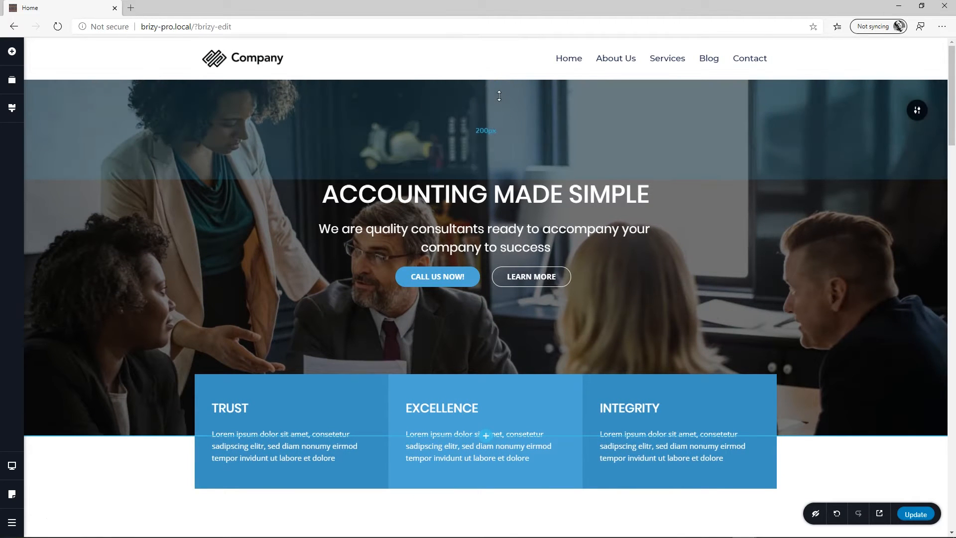
- Assign Main Menu to the menu element in the sticky version of the header shown further down the page
{"action": "scroll", "coordinate": [500, 98], "scroll_direction": "down", "scroll_amount": 7}
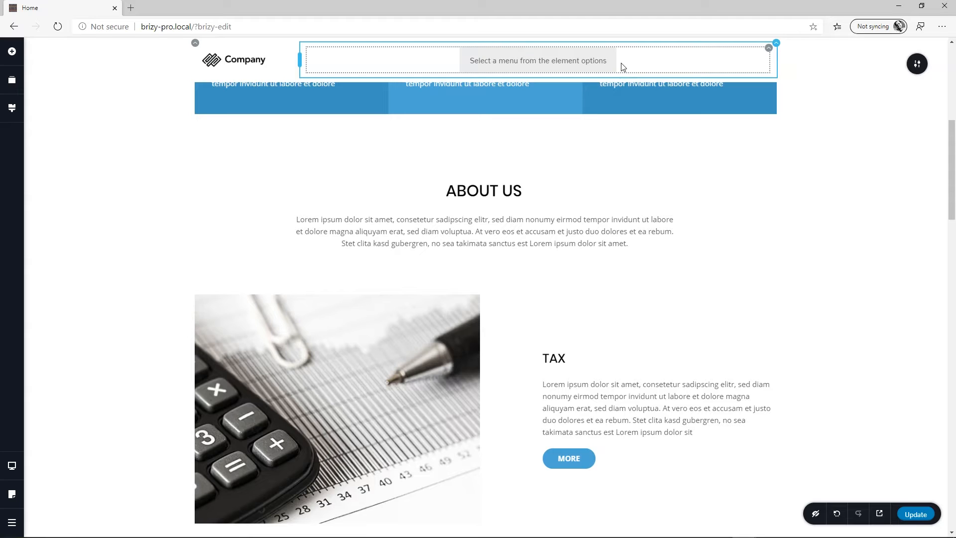
{"action": "left_click", "coordinate": [769, 51]}
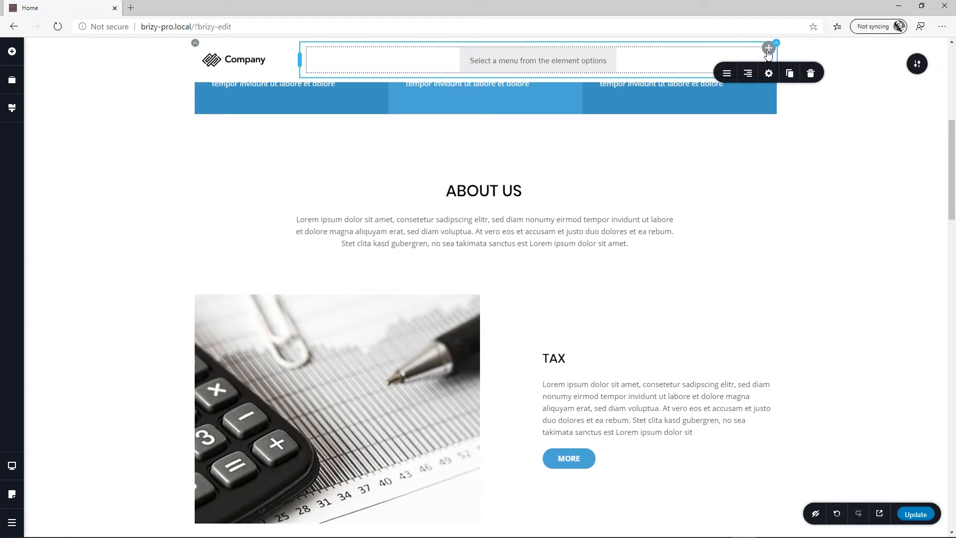
{"action": "left_click", "coordinate": [727, 73]}
{"action": "left_click", "coordinate": [763, 104]}
{"action": "left_click", "coordinate": [745, 136]}
{"action": "left_click", "coordinate": [850, 150]}
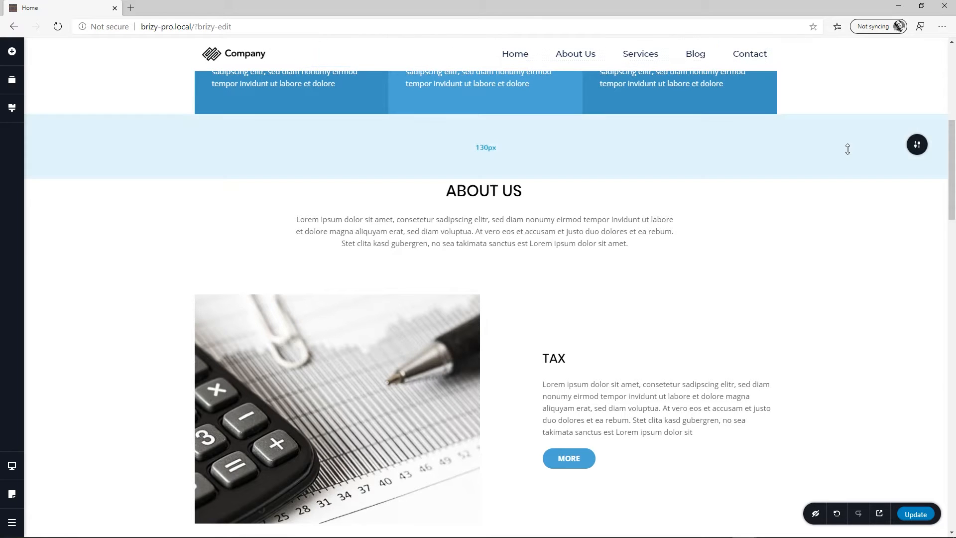
{"action": "left_click", "coordinate": [736, 52]}
{"action": "left_click", "coordinate": [797, 66]}
- Delete the row holding the logo and menu from the regular header above the hero section
{"action": "scroll", "coordinate": [797, 66], "scroll_direction": "up", "scroll_amount": 8}
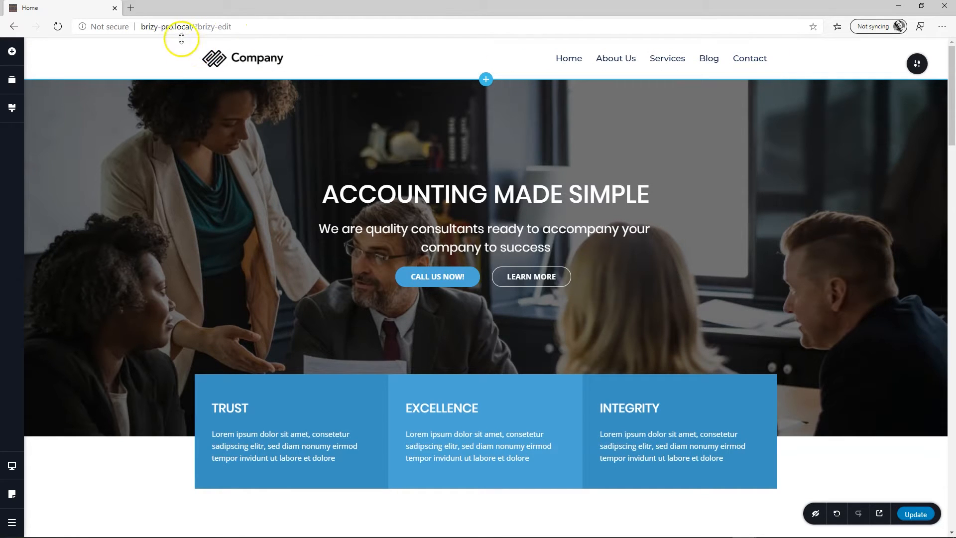
{"action": "left_click", "coordinate": [197, 47]}
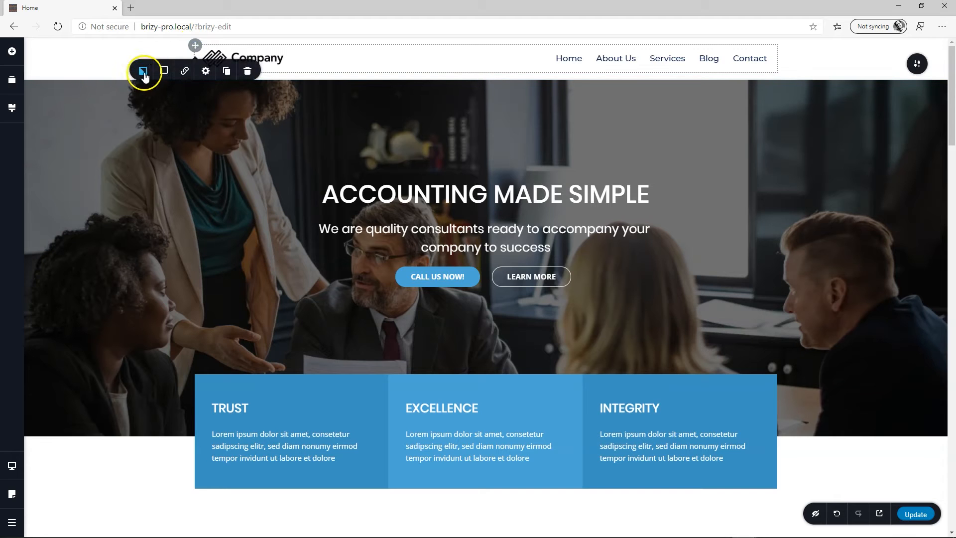
{"action": "left_click", "coordinate": [248, 72]}
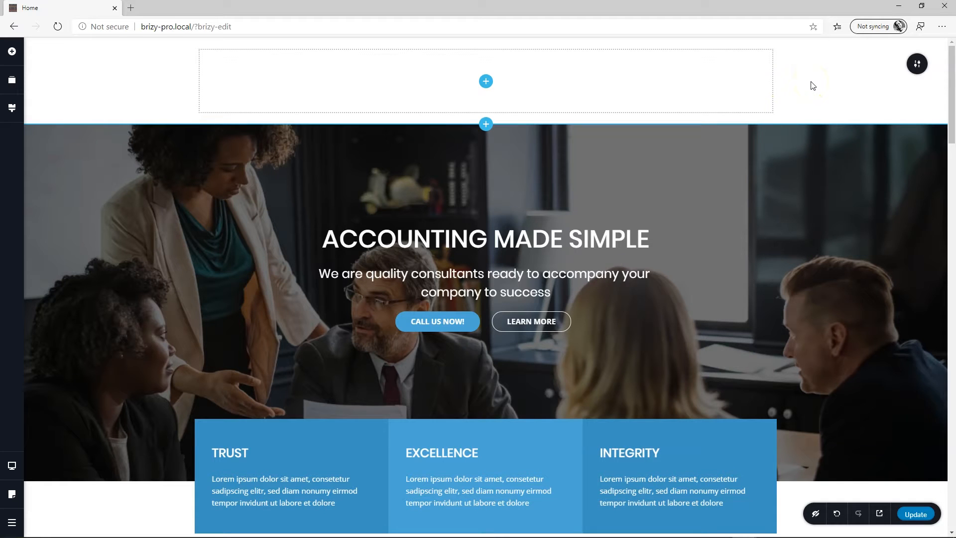
- Add a Column element to the empty header block and delete one of the two resulting columns
{"action": "left_click", "coordinate": [486, 81]}
{"action": "left_click_drag", "start_coordinate": [93, 294], "coordinate": [478, 78]}
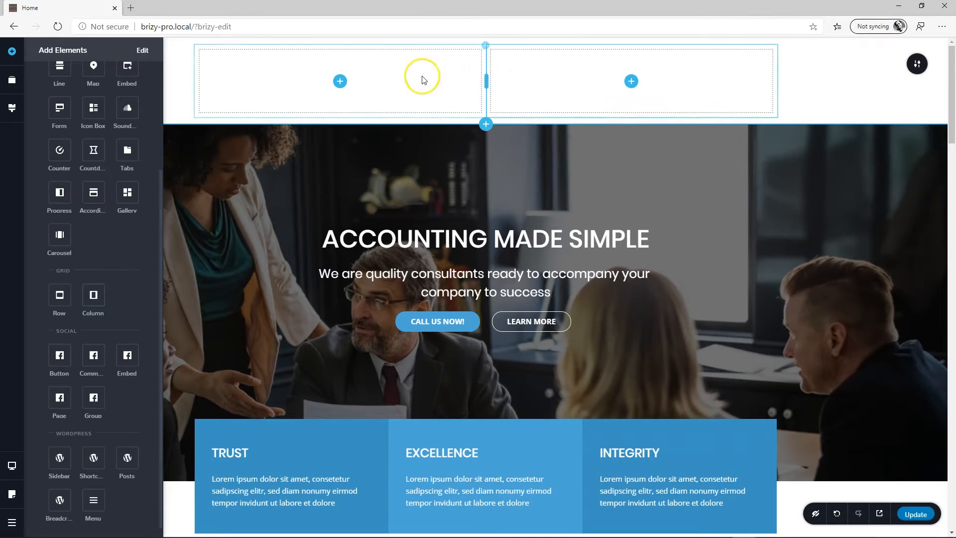
{"action": "right_click", "coordinate": [421, 77]}
{"action": "left_click", "coordinate": [439, 195]}
{"action": "left_click", "coordinate": [461, 84]}
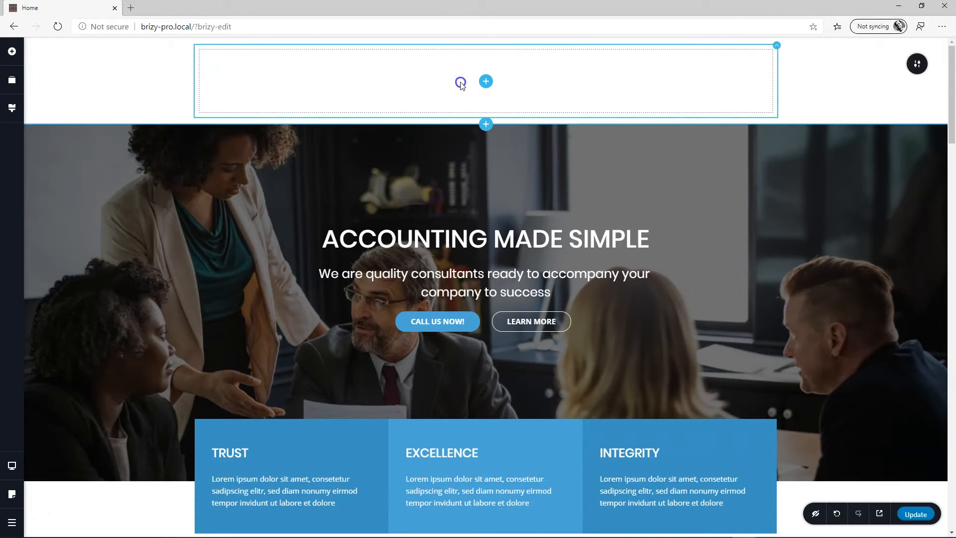
- Add a Column element beneath the empty full-width column to form a second header row with two columns
{"action": "left_click", "coordinate": [12, 52]}
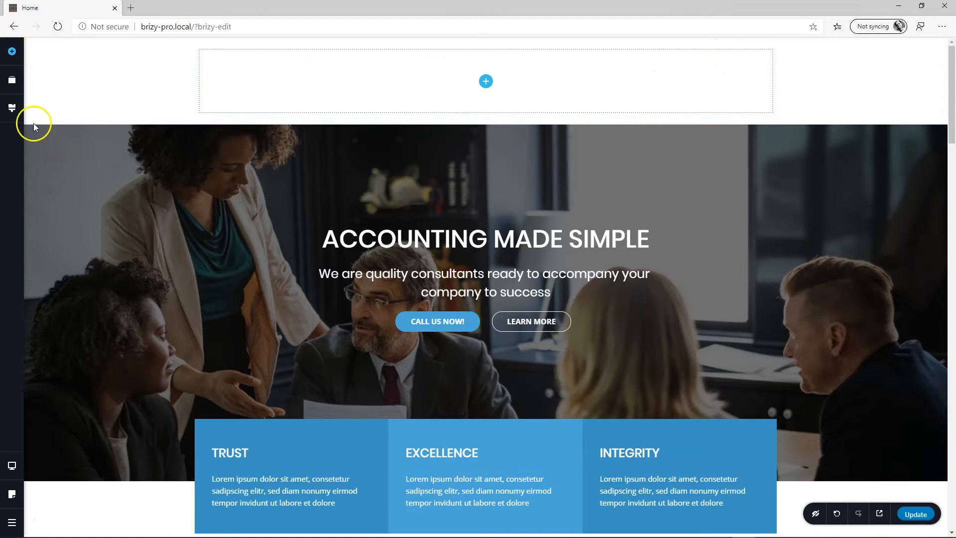
{"action": "scroll", "coordinate": [94, 377], "scroll_direction": "down", "scroll_amount": 3}
{"action": "left_click_drag", "start_coordinate": [93, 284], "coordinate": [469, 123]}
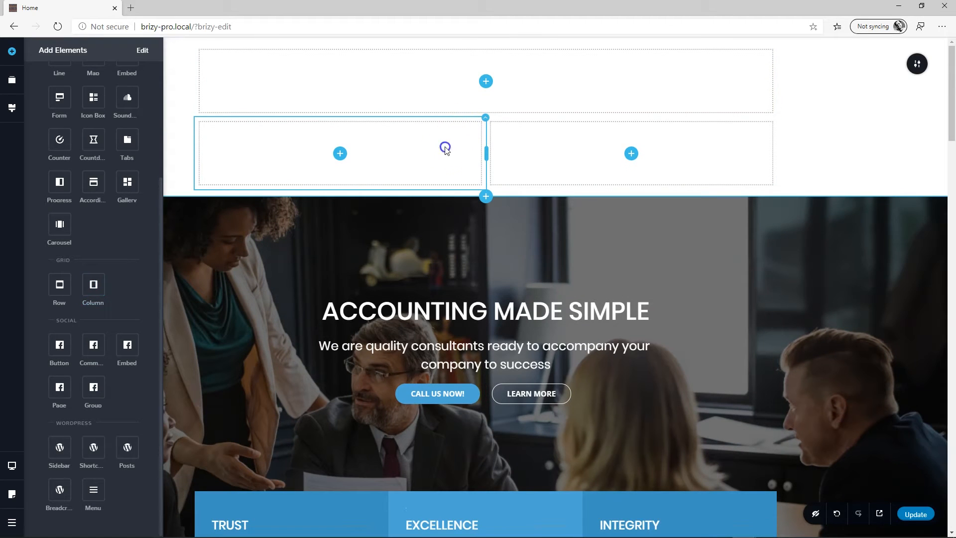
{"action": "left_click", "coordinate": [822, 100]}
{"action": "left_click", "coordinate": [415, 148]}
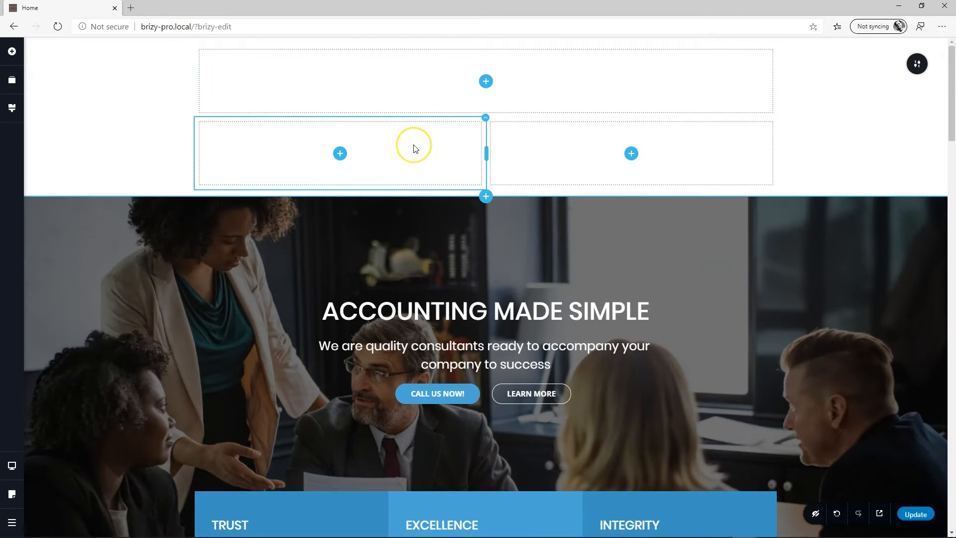
- Change the header block's width from Boxed to Full
{"action": "mouse_move", "coordinate": [915, 69]}
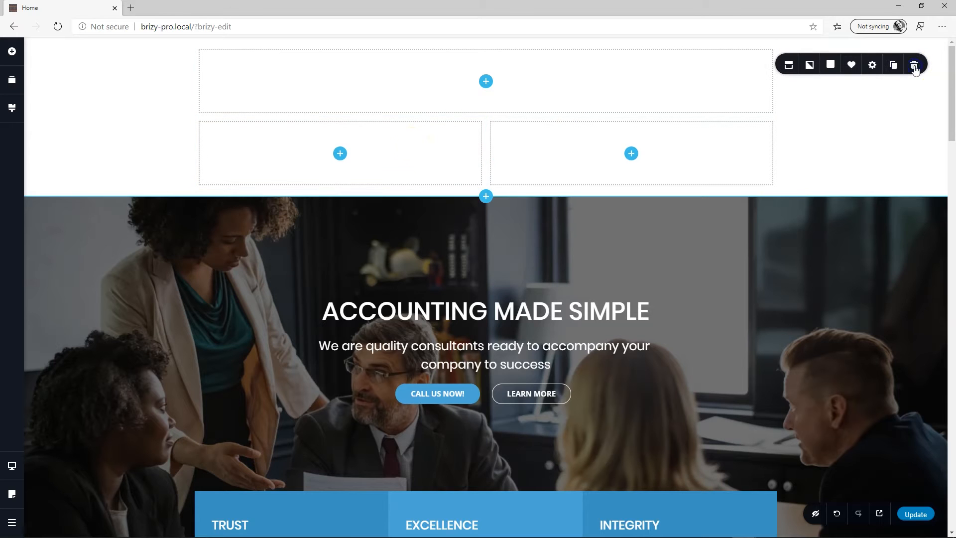
{"action": "left_click", "coordinate": [871, 69]}
{"action": "left_click", "coordinate": [887, 98]}
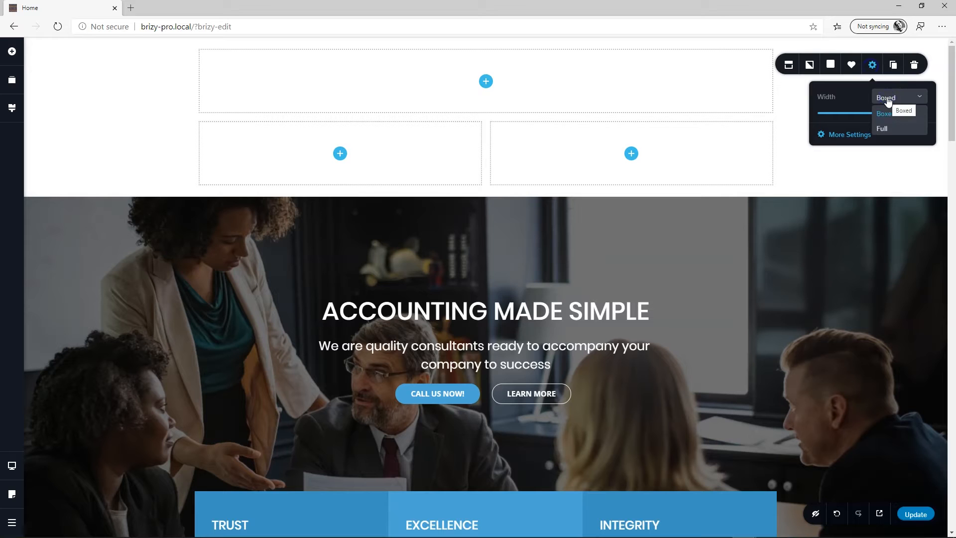
{"action": "left_click", "coordinate": [890, 129]}
{"action": "left_click", "coordinate": [885, 129]}
{"action": "left_click", "coordinate": [567, 93]}
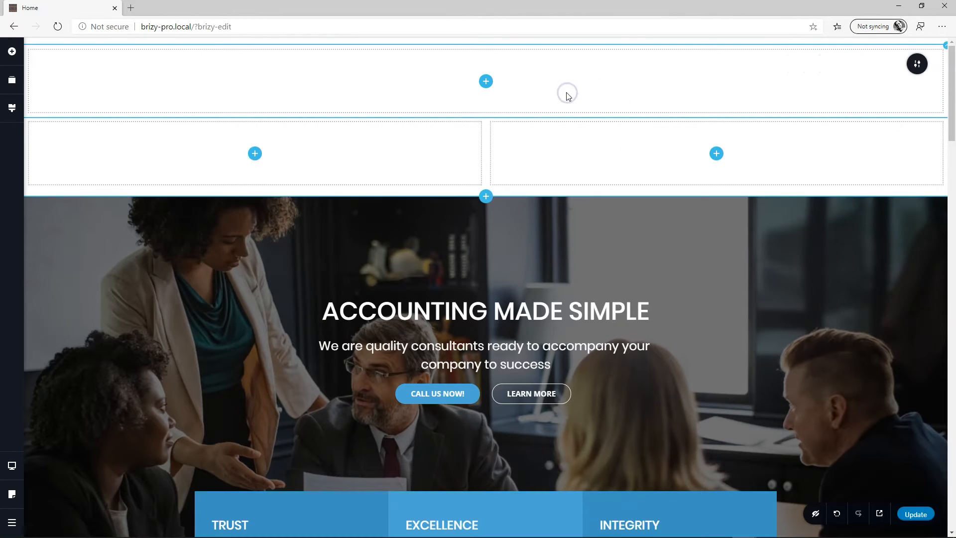
- Set the header block's top and bottom padding to 0 px
{"action": "left_click", "coordinate": [917, 64]}
{"action": "left_click", "coordinate": [870, 65]}
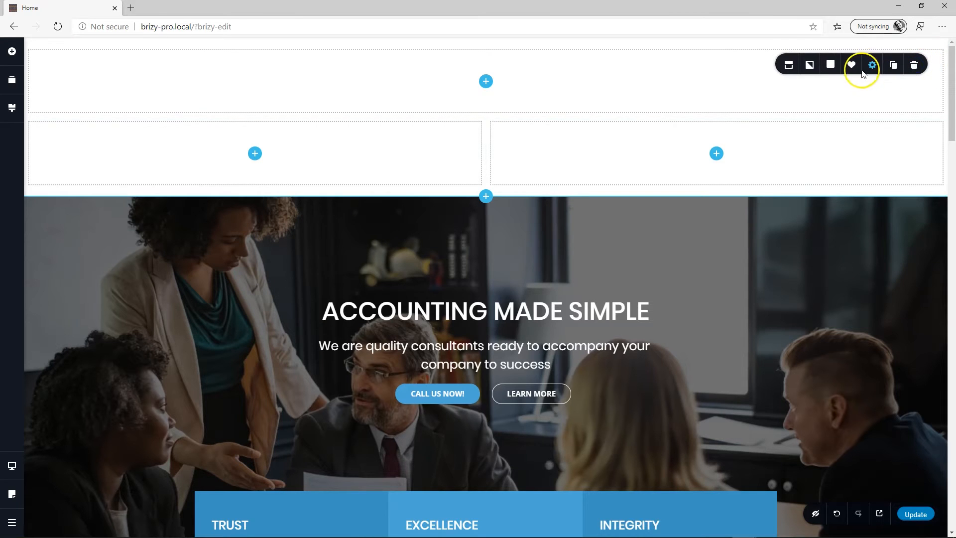
{"action": "left_click", "coordinate": [841, 121]}
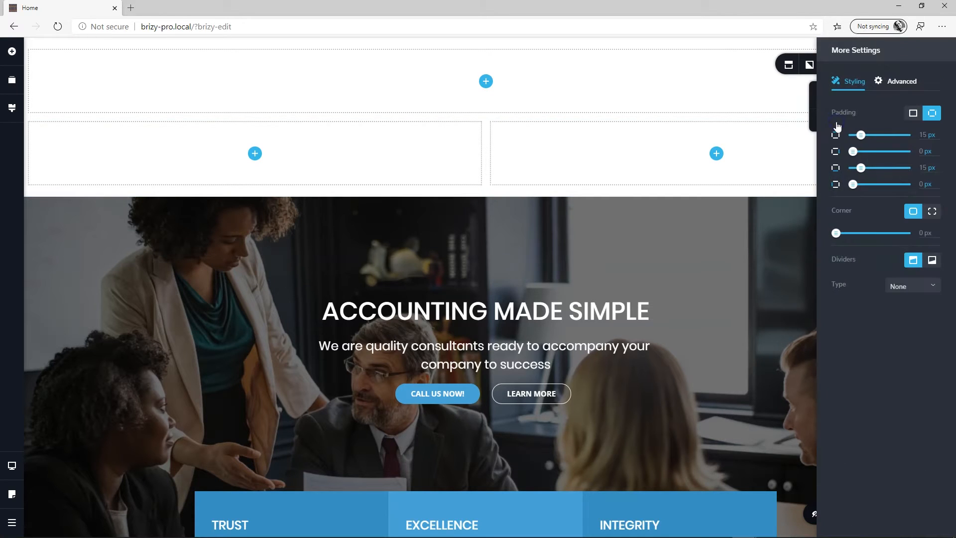
{"action": "left_click_drag", "start_coordinate": [862, 140], "coordinate": [841, 171]}
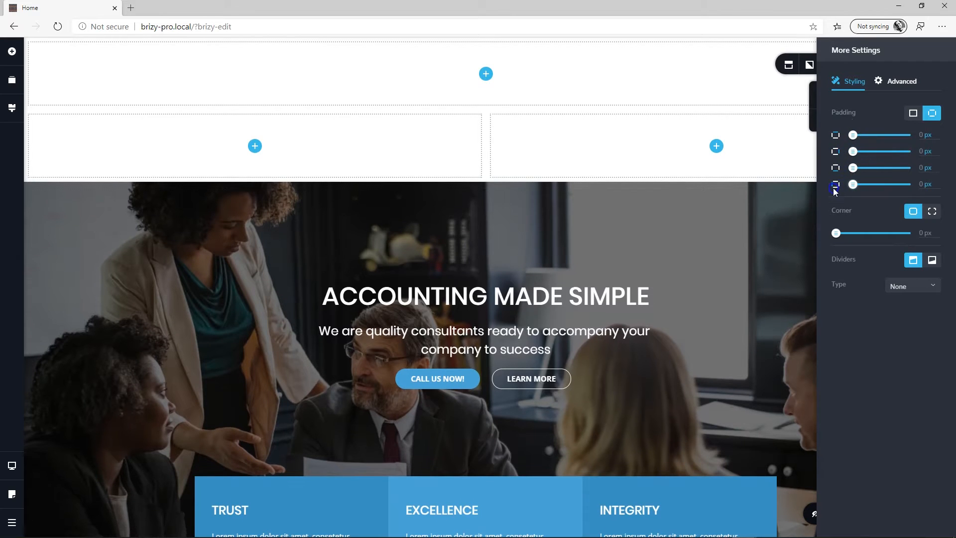
{"action": "left_click", "coordinate": [576, 126]}
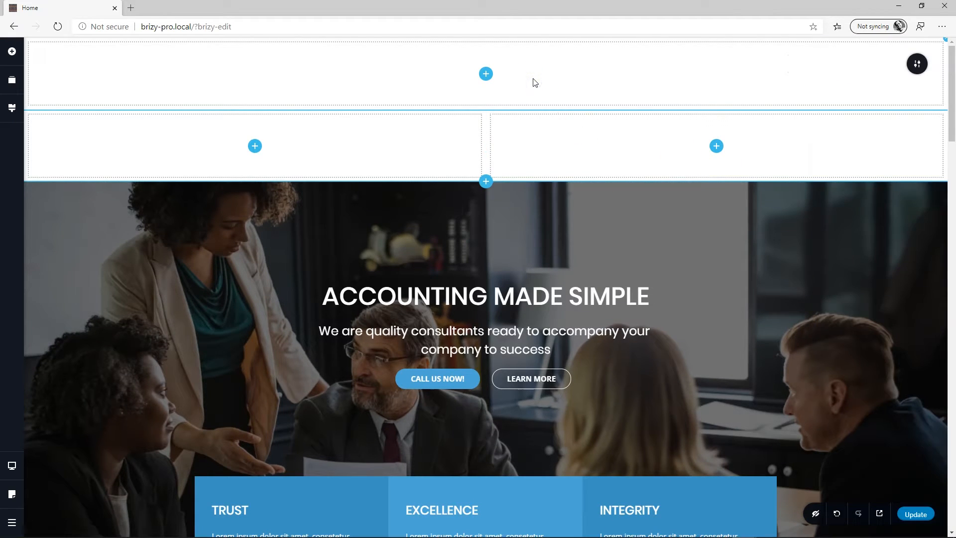
- Give the single upper header column a solid overlay in the palette's medium blue
{"action": "left_click", "coordinate": [945, 45]}
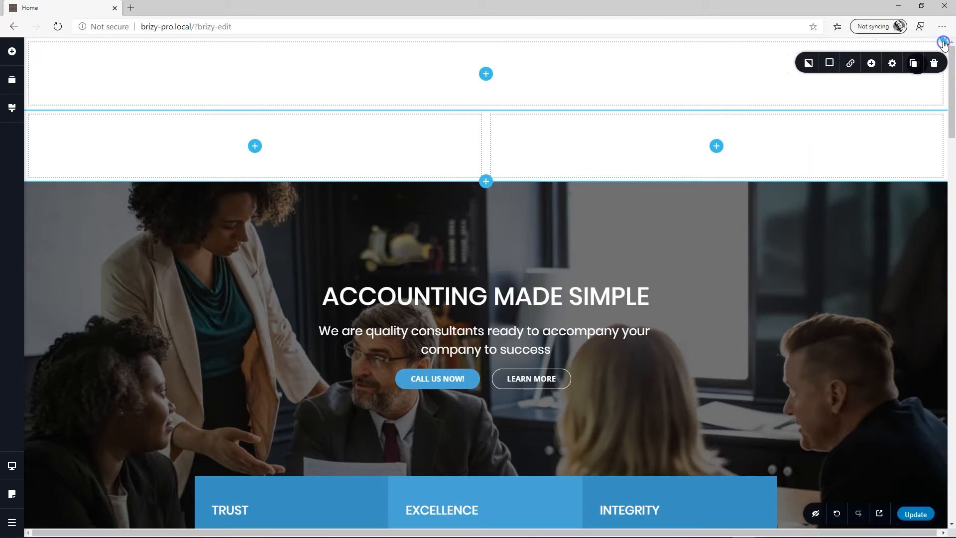
{"action": "left_click", "coordinate": [830, 64]}
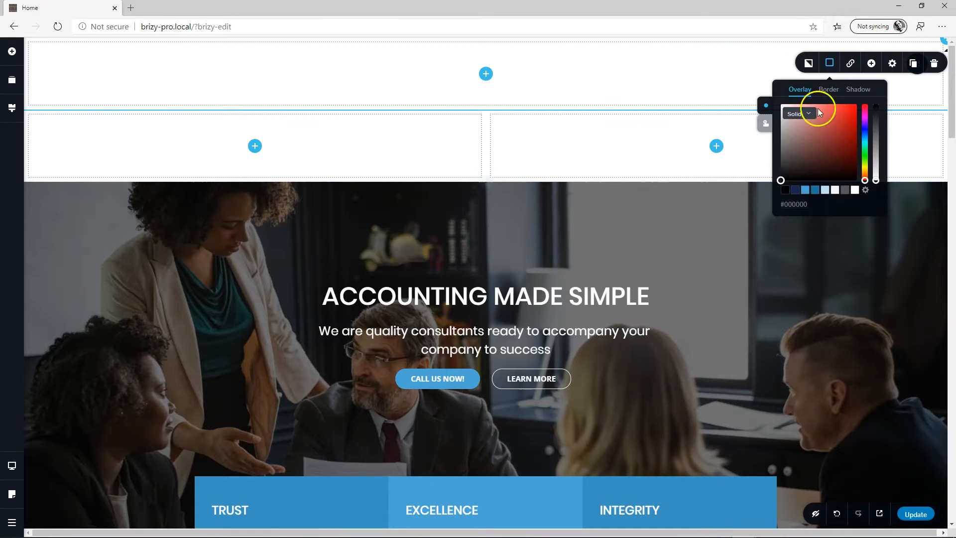
{"action": "left_click", "coordinate": [805, 190]}
{"action": "right_click", "coordinate": [483, 74]}
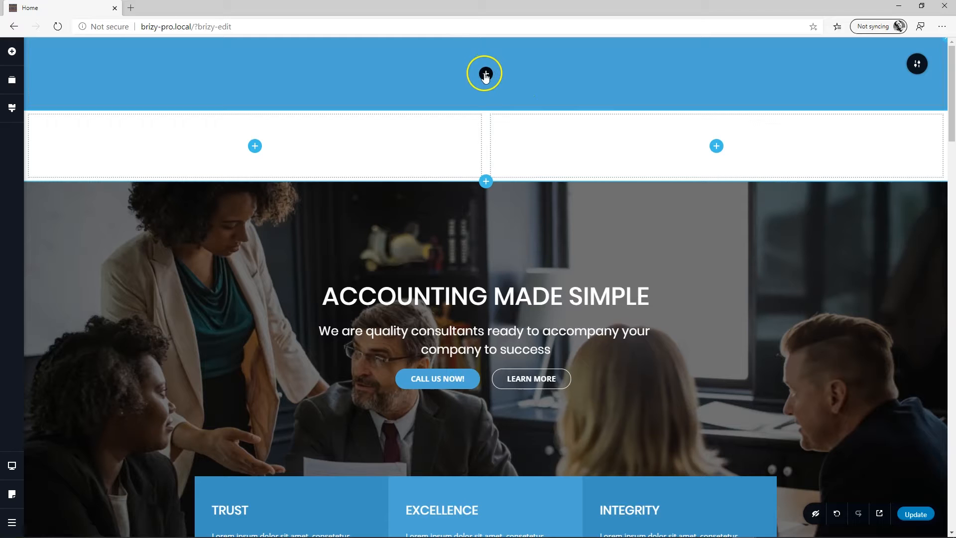
- Split the blue header column into two inner columns and place an Image element in the left one
{"action": "left_click", "coordinate": [15, 50]}
{"action": "mouse_move", "coordinate": [93, 437]}
{"action": "left_mouse_down"}
{"action": "mouse_move", "coordinate": [252, 271]}
{"action": "mouse_move", "coordinate": [465, 80]}
{"action": "mouse_move", "coordinate": [449, 81]}
{"action": "left_mouse_up"}
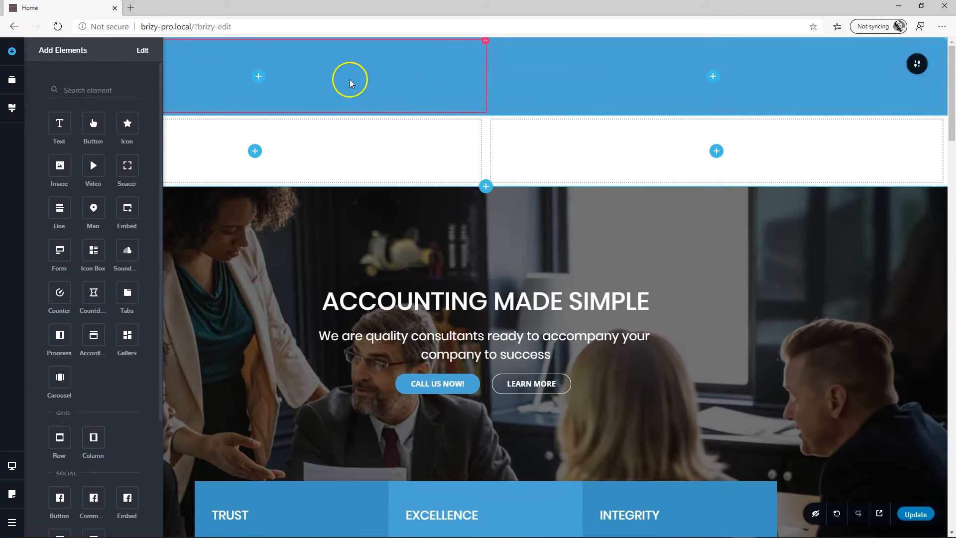
{"action": "left_click", "coordinate": [258, 78]}
{"action": "left_click_drag", "start_coordinate": [59, 165], "coordinate": [262, 85]}
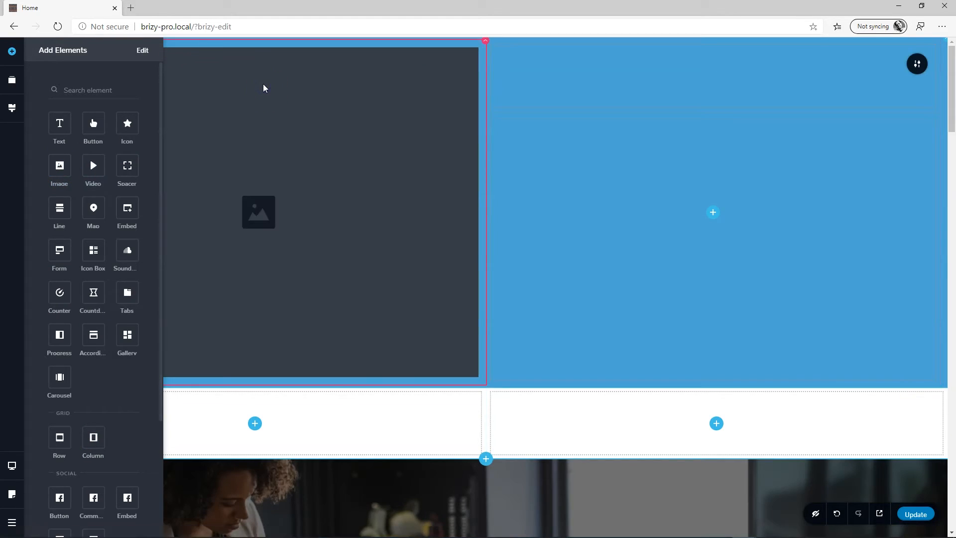
- Load the white C&G accounting logo from the media library into the image placeholder
{"action": "left_click", "coordinate": [263, 109]}
{"action": "left_click", "coordinate": [195, 395]}
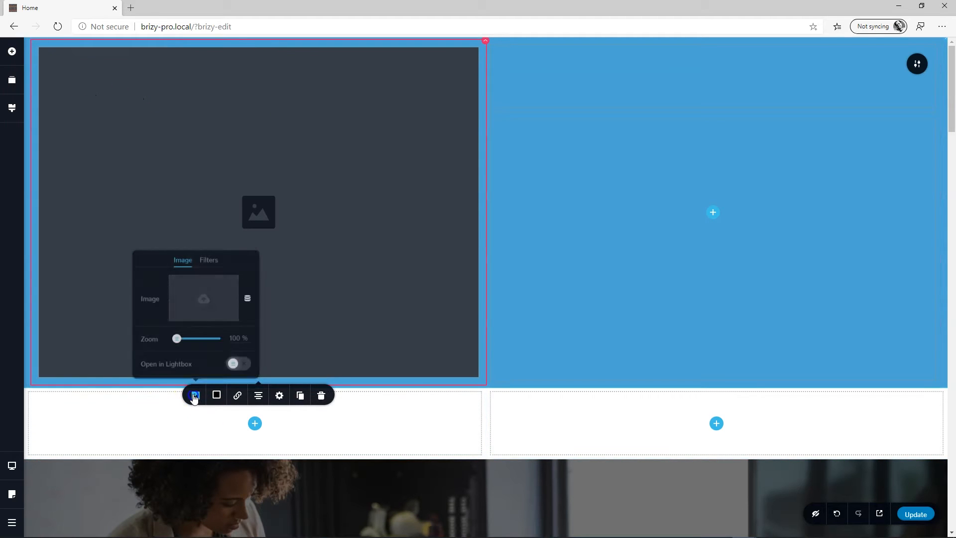
{"action": "left_click", "coordinate": [201, 301]}
{"action": "left_click", "coordinate": [422, 257]}
{"action": "left_click", "coordinate": [909, 491]}
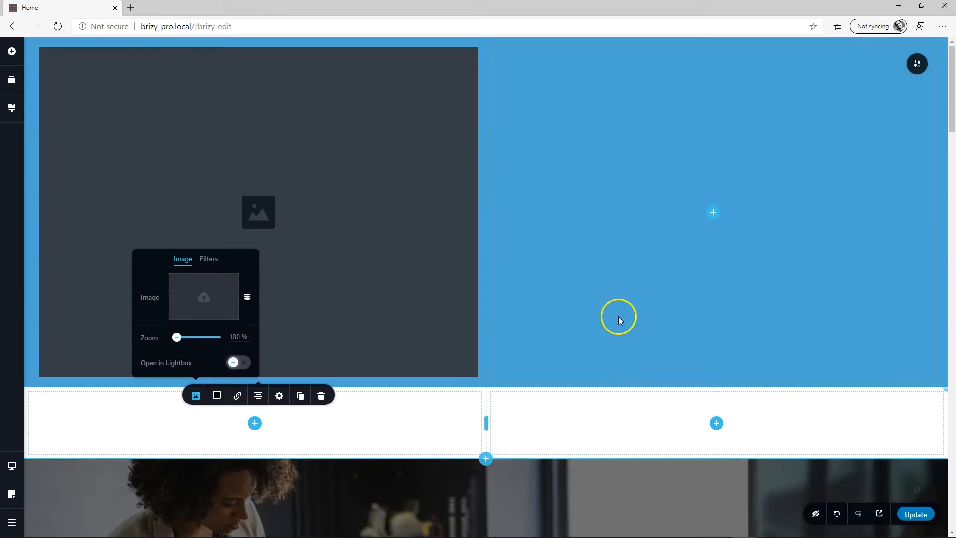
{"action": "left_click", "coordinate": [388, 165]}
- Set the logo image's height to 100% and scale it down to about a fifth of its column's width
{"action": "left_click", "coordinate": [279, 395]}
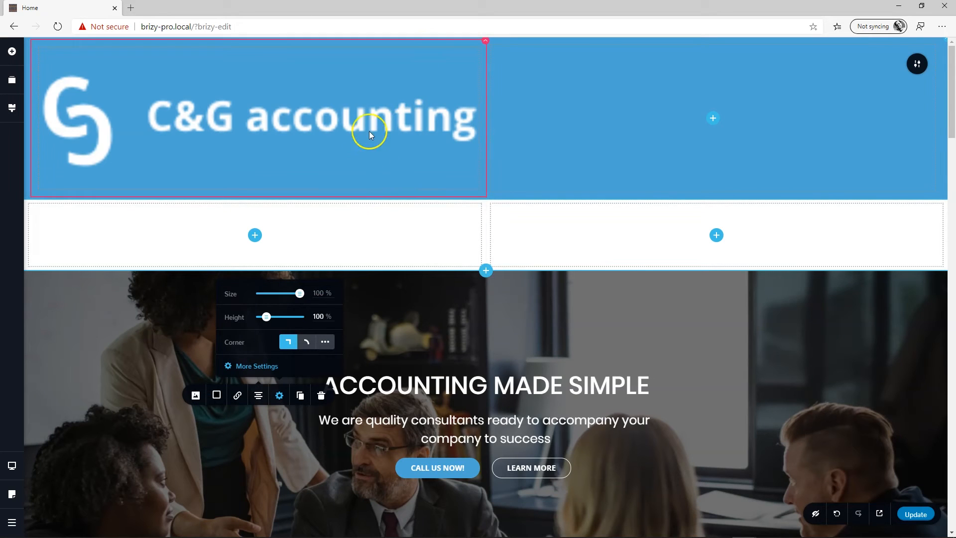
{"action": "left_click", "coordinate": [370, 133]}
{"action": "left_click_drag", "start_coordinate": [477, 188], "coordinate": [312, 74]}
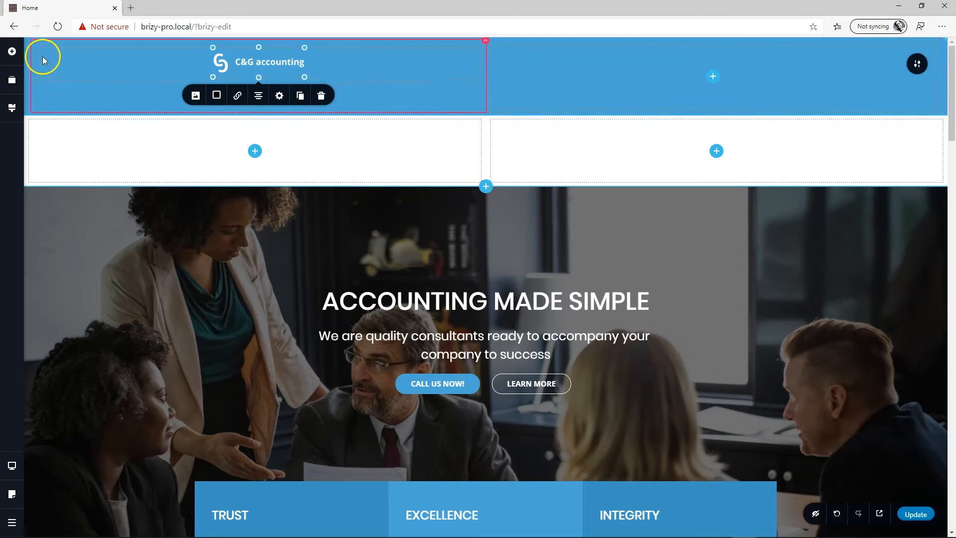
- Add a Text element to the right inner column of the blue bar and color it white (#FFFFFF)
{"action": "left_click", "coordinate": [13, 51]}
{"action": "left_click_drag", "start_coordinate": [52, 127], "coordinate": [715, 80]}
{"action": "left_click", "coordinate": [715, 46]}
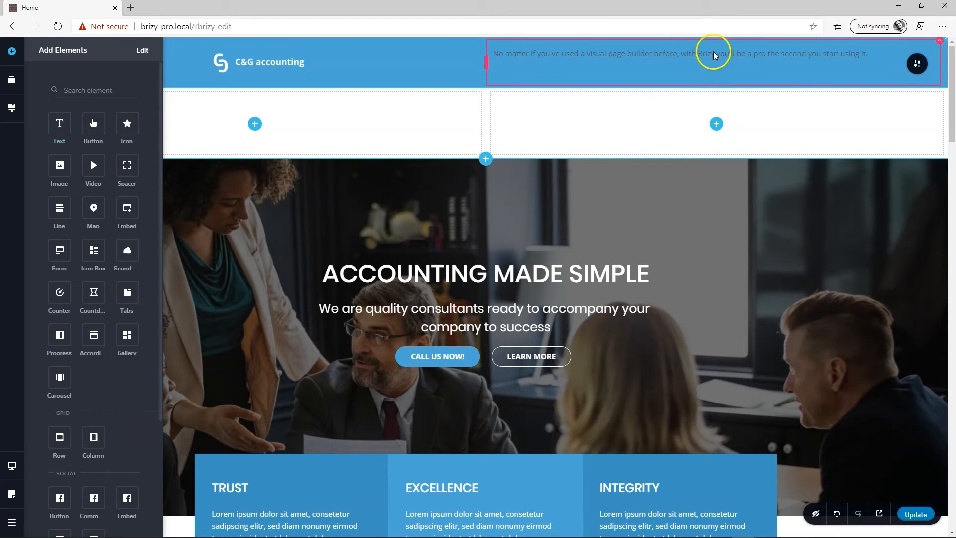
{"action": "left_click", "coordinate": [640, 77]}
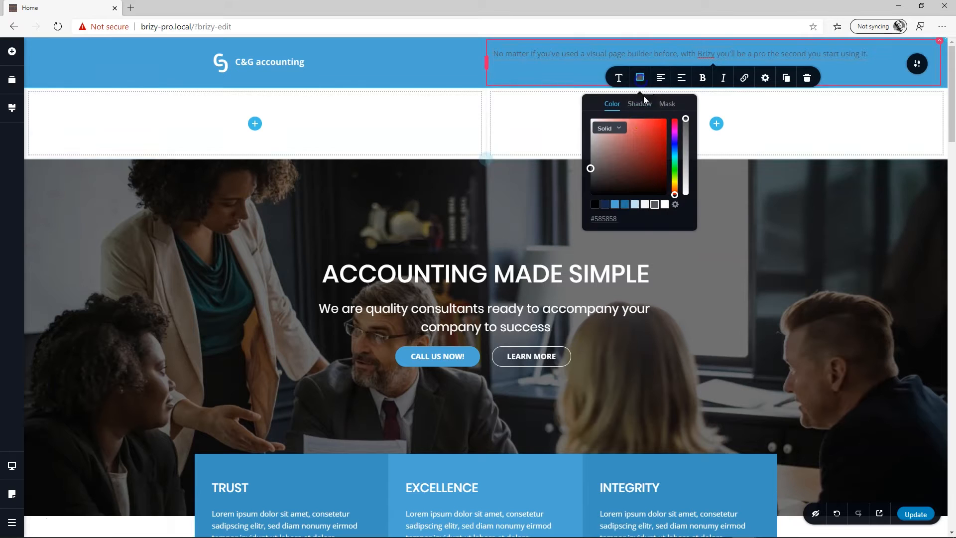
{"action": "left_click", "coordinate": [666, 206]}
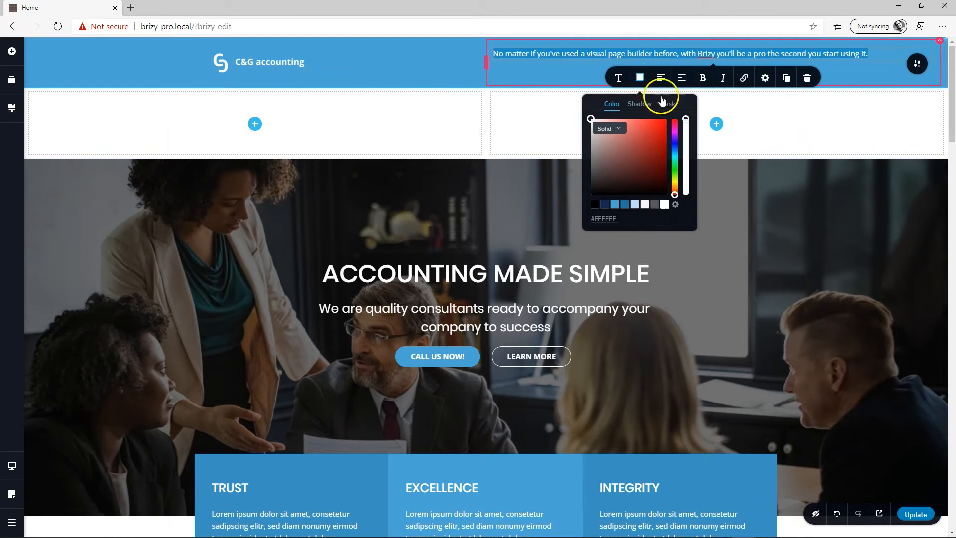
- Change the font of the blue bar's text to Poppins
{"action": "triple_click", "coordinate": [665, 53]}
{"action": "left_click", "coordinate": [619, 78]}
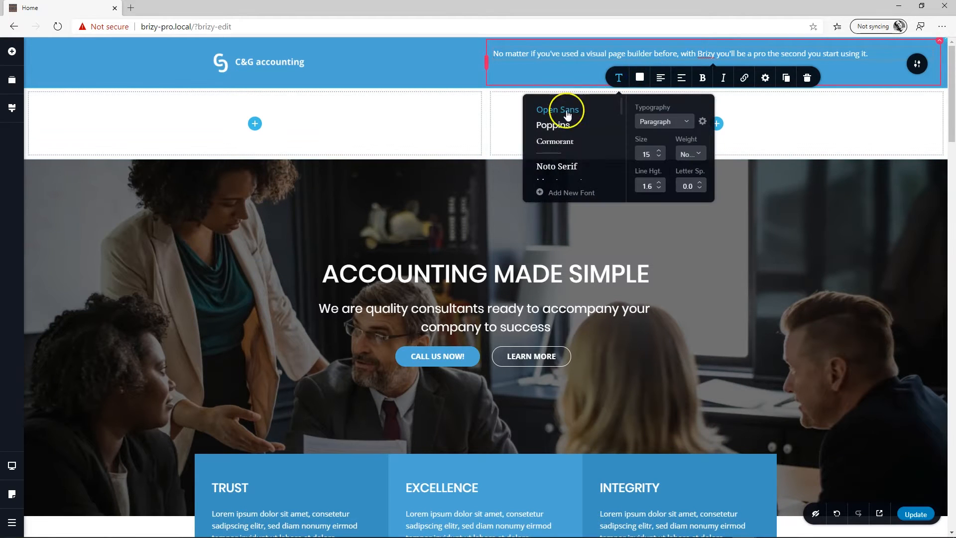
{"action": "left_click", "coordinate": [555, 124]}
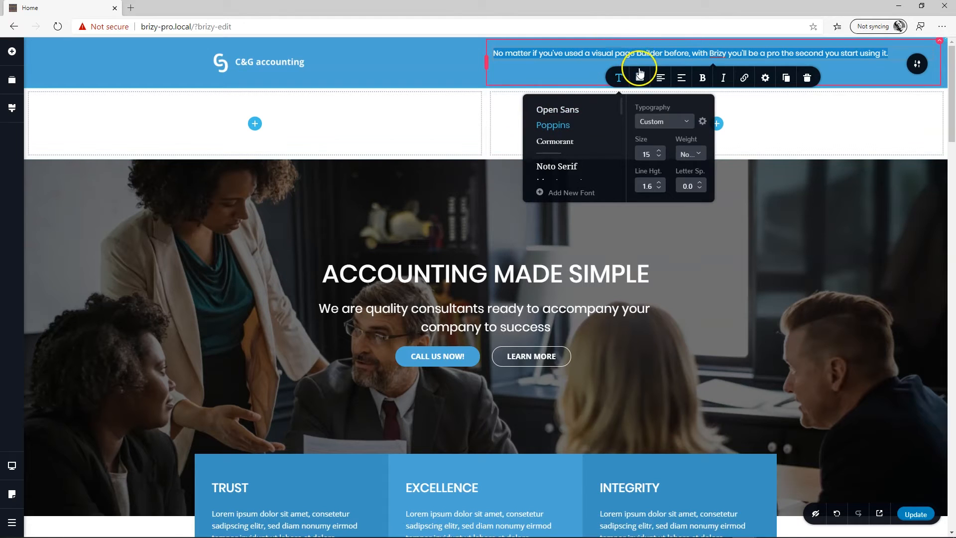
- Replace the placeholder sentence with "Call Us at" followed by the company's phone number, and right-align the text
{"action": "double_click", "coordinate": [638, 52]}
{"action": "left_click", "coordinate": [638, 53]}
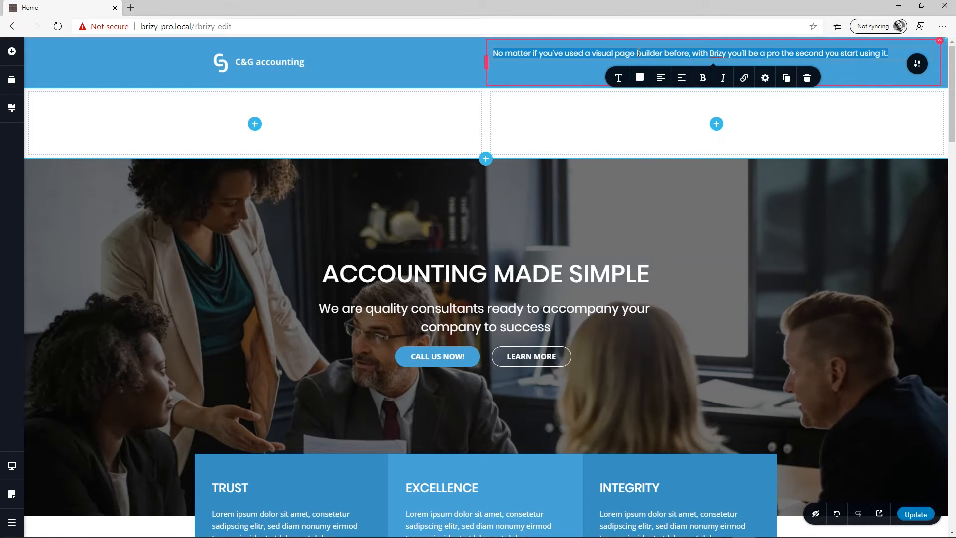
{"action": "type", "text": "c"}
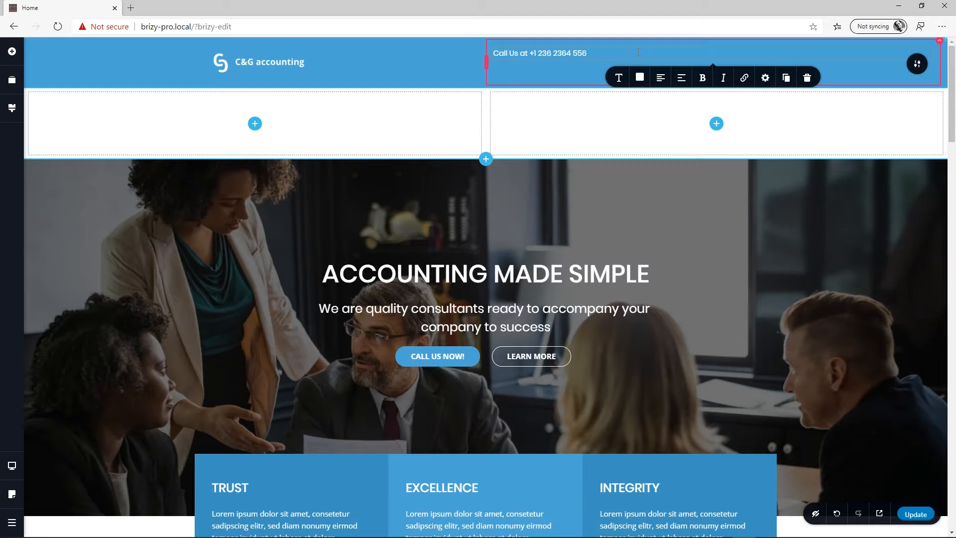
{"action": "left_click", "coordinate": [662, 78]}
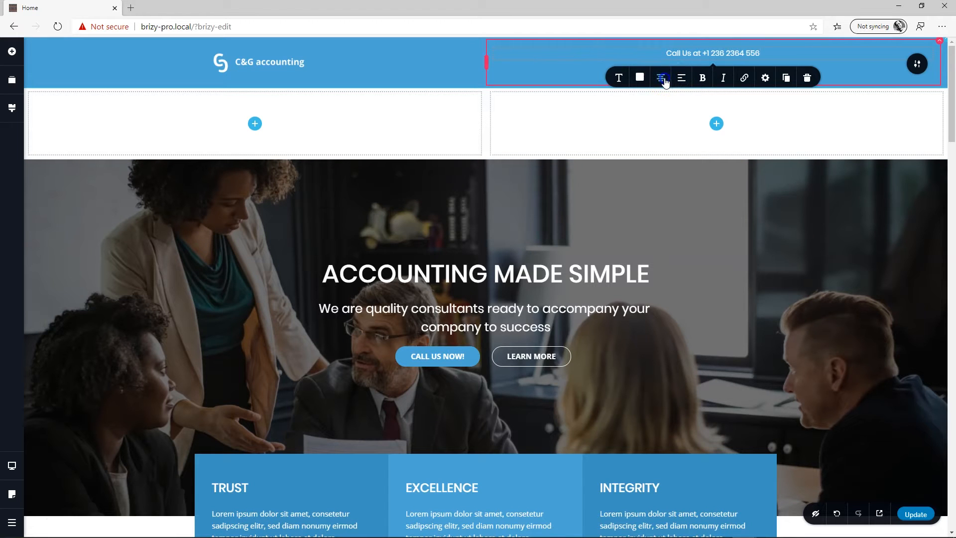
{"action": "left_click", "coordinate": [662, 79]}
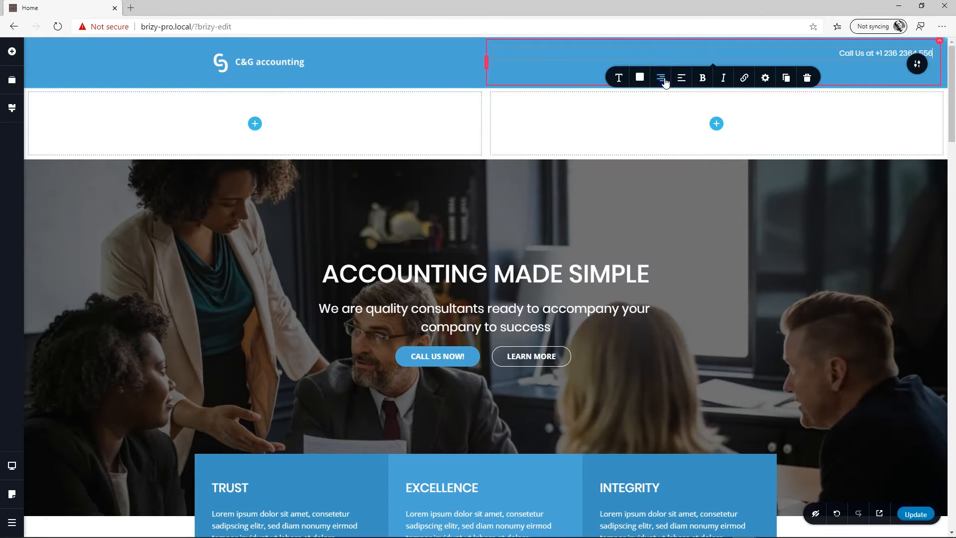
{"action": "left_click", "coordinate": [937, 46]}
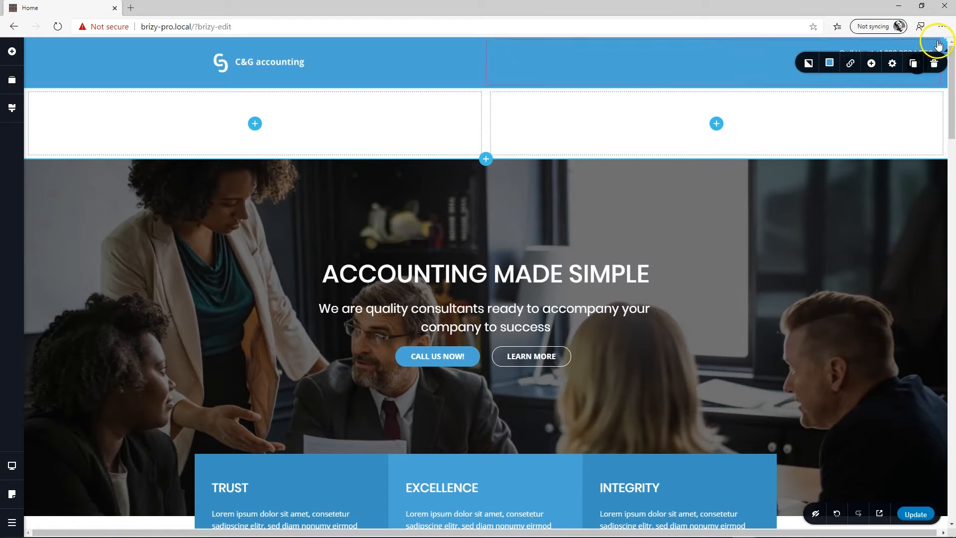
{"action": "left_click", "coordinate": [892, 63]}
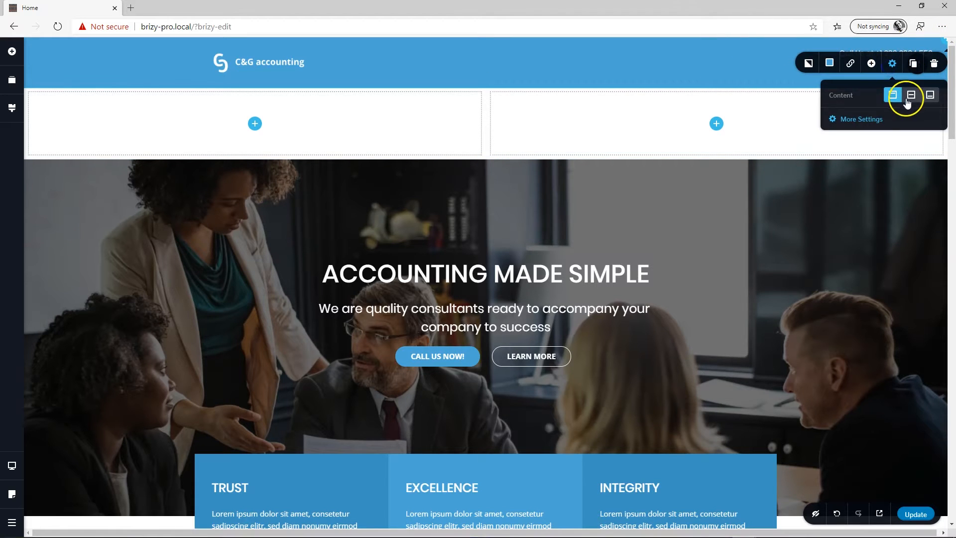
{"action": "left_click", "coordinate": [921, 54]}
- Vertically center the content of the inner column that holds the phone text
{"action": "left_click", "coordinate": [935, 48]}
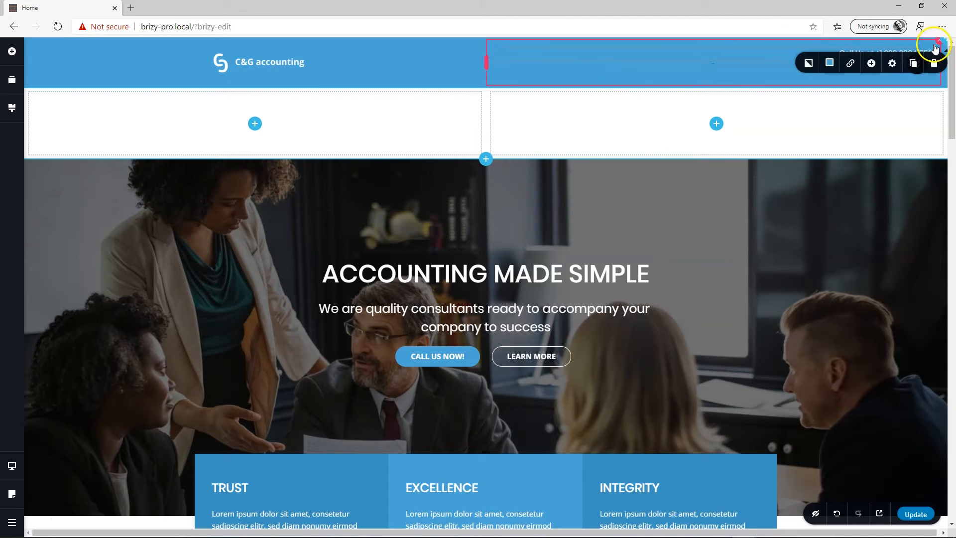
{"action": "left_click", "coordinate": [892, 64]}
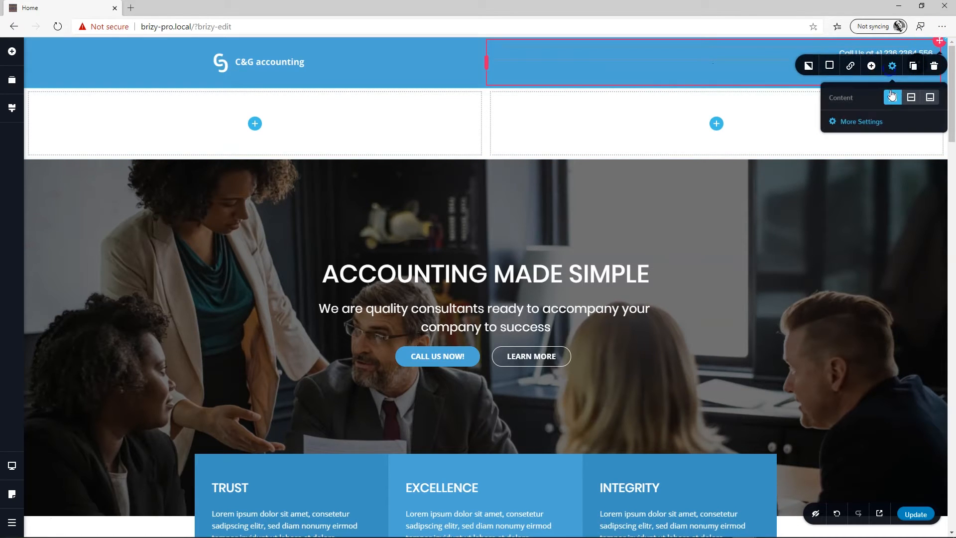
{"action": "left_click", "coordinate": [911, 97]}
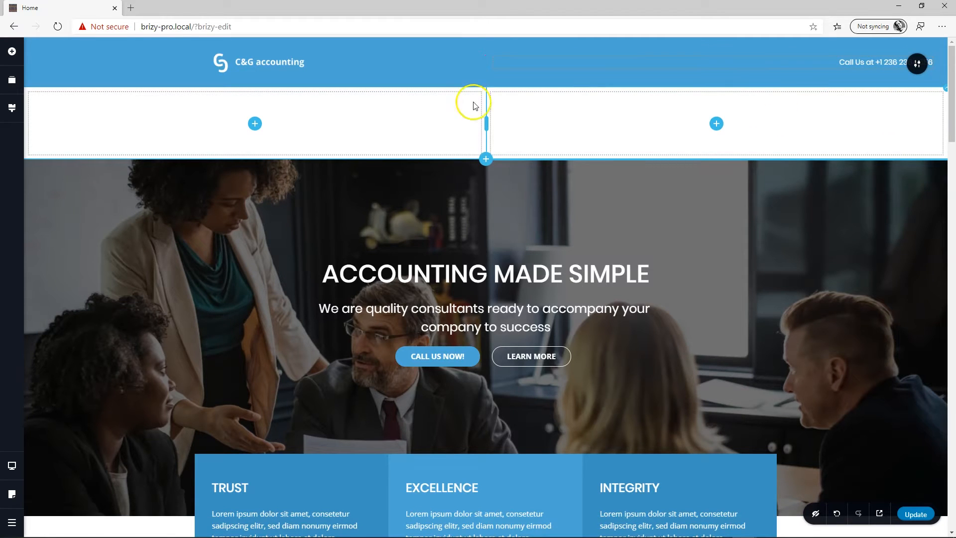
- Left-align the C&G accounting logo within its column
{"action": "left_click", "coordinate": [252, 51]}
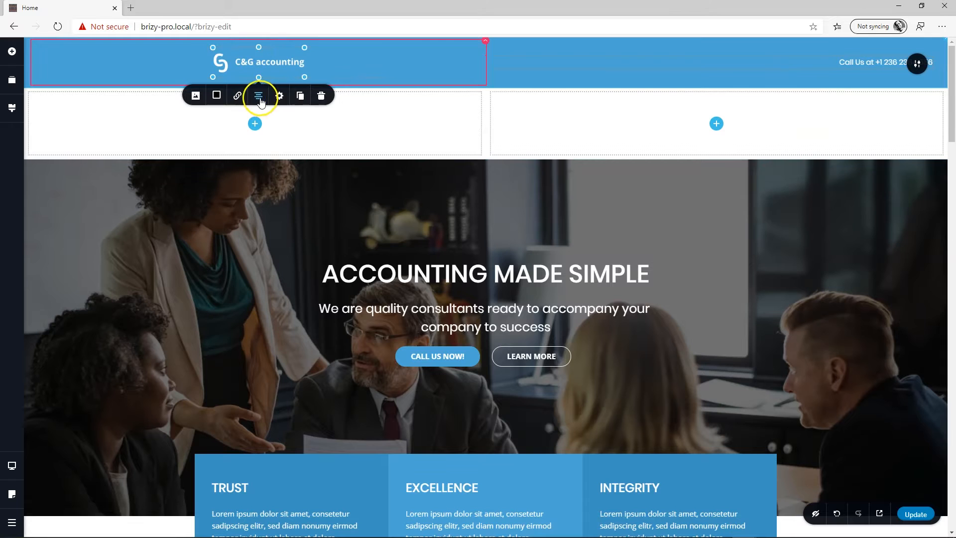
{"action": "left_click", "coordinate": [259, 95]}
{"action": "left_click", "coordinate": [259, 96]}
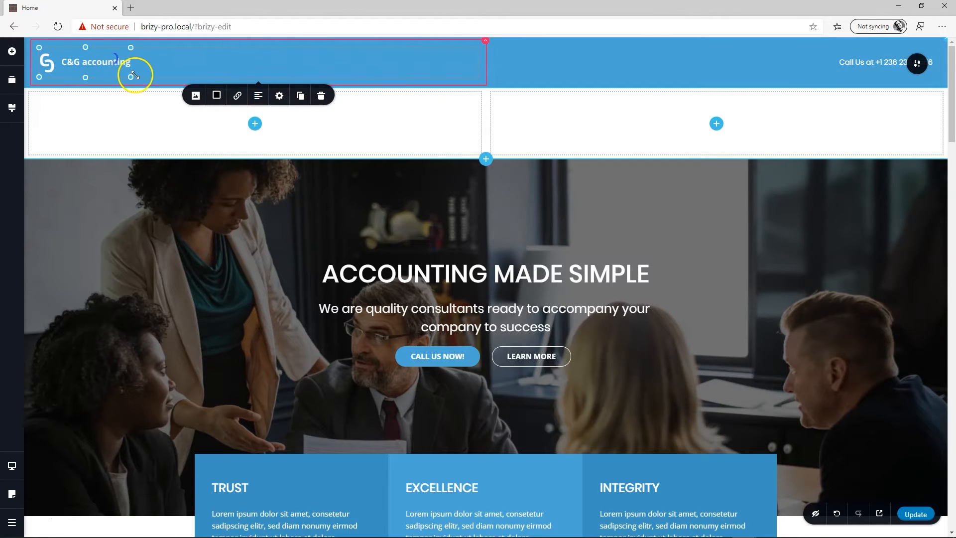
- Shrink the C&G accounting logo slightly and set the blue bar's left and right padding to 15%
{"action": "left_click_drag", "start_coordinate": [130, 79], "coordinate": [122, 75]}
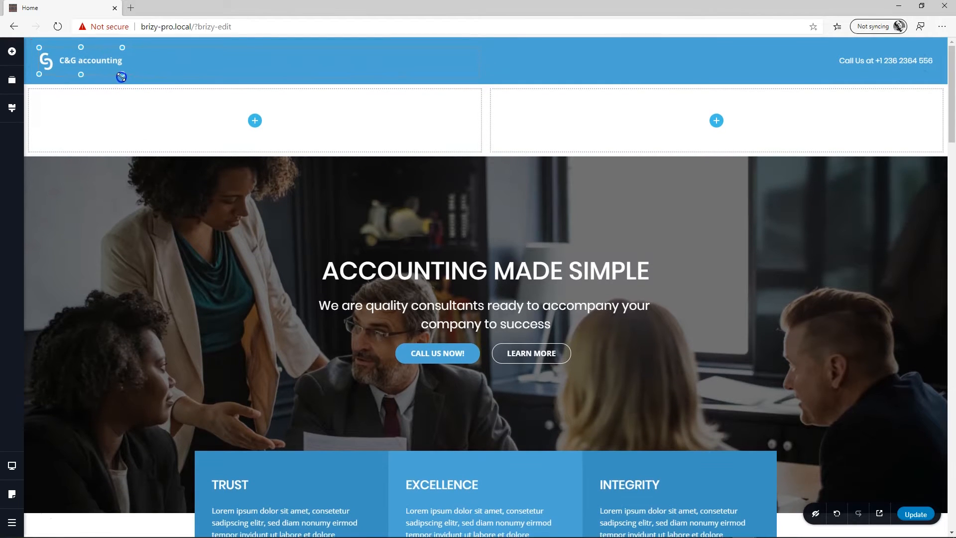
{"action": "left_click", "coordinate": [945, 44]}
{"action": "left_click", "coordinate": [892, 64]}
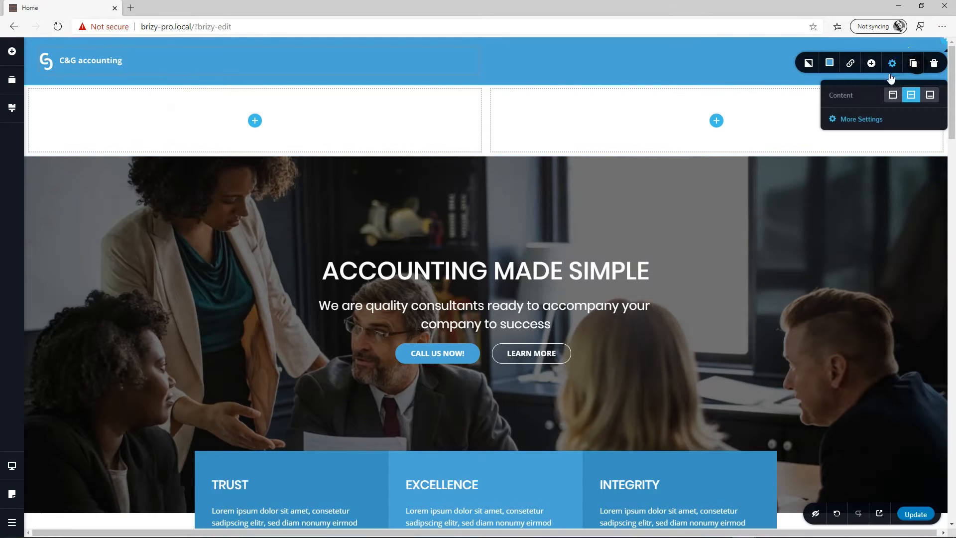
{"action": "left_click", "coordinate": [857, 124]}
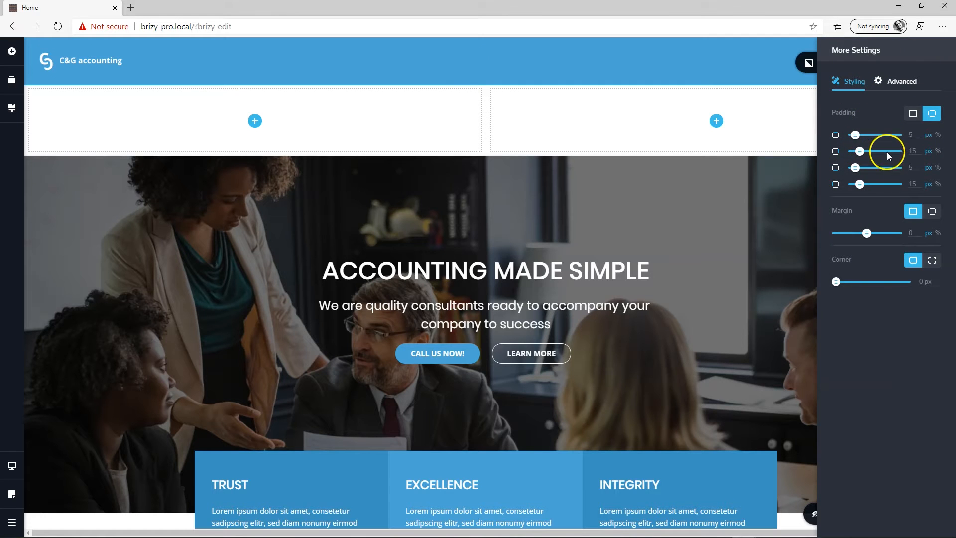
{"action": "left_click", "coordinate": [916, 153]}
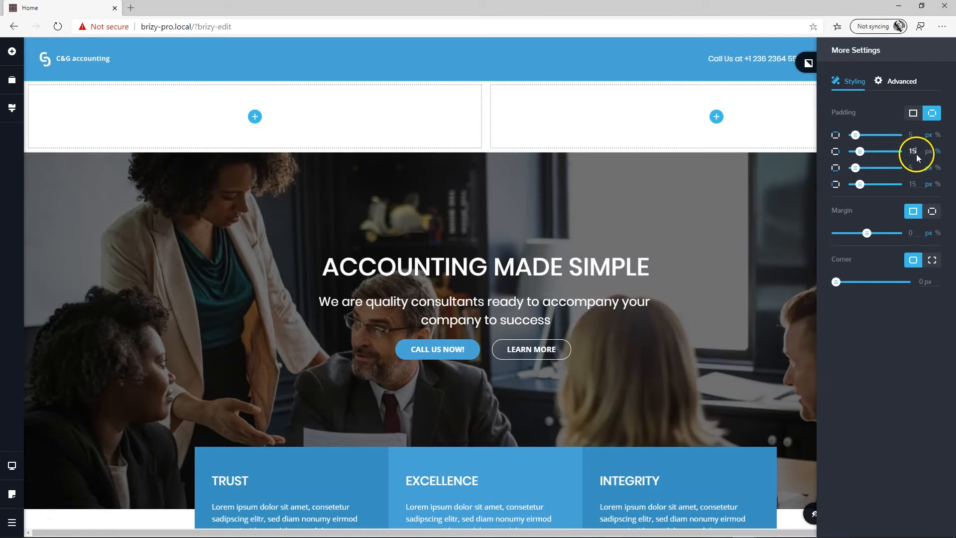
{"action": "left_click", "coordinate": [679, 100]}
{"action": "left_click", "coordinate": [791, 66]}
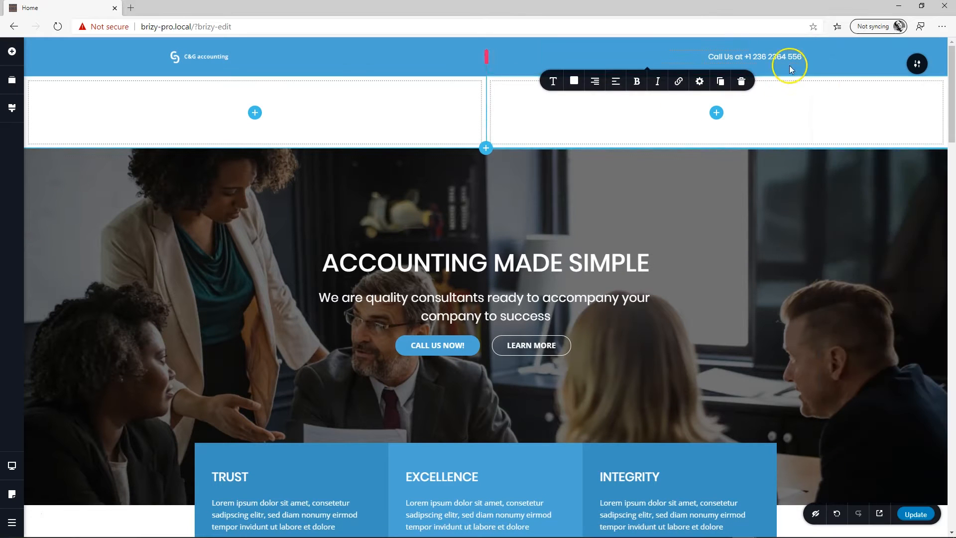
- Enlarge the C&G accounting logo in the blue bar and slightly reduce the height of its image frame
{"action": "left_click", "coordinate": [205, 61]}
{"action": "left_click_drag", "start_coordinate": [228, 66], "coordinate": [287, 88]}
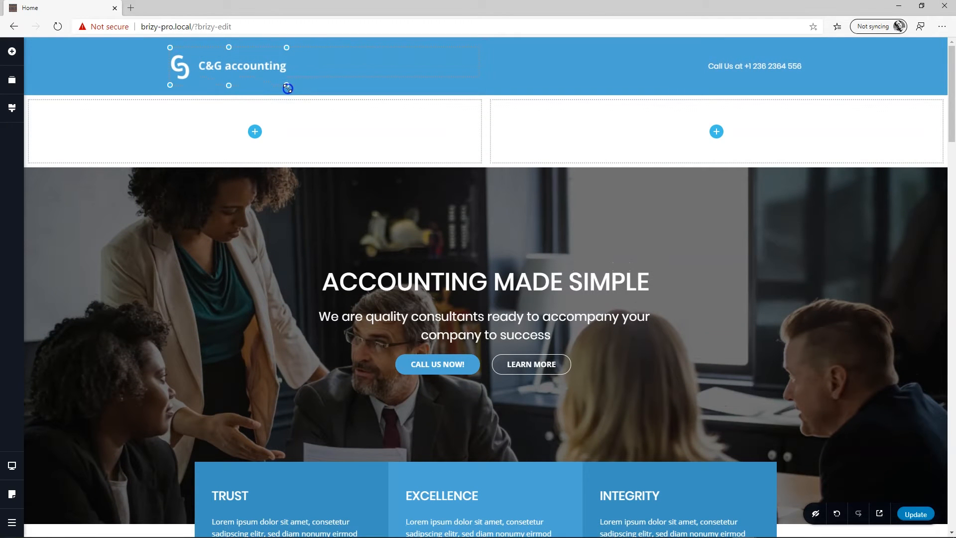
{"action": "left_click_drag", "start_coordinate": [228, 85], "coordinate": [229, 77]}
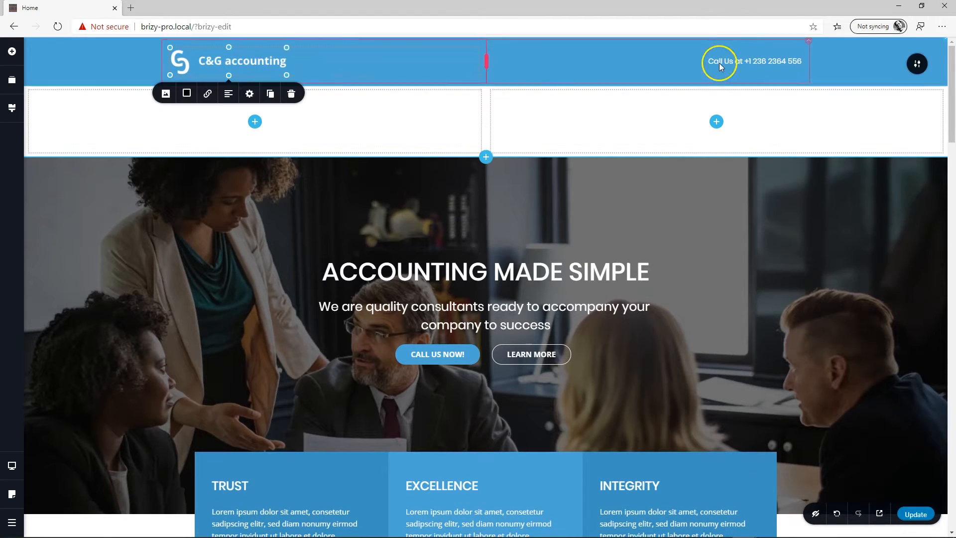
- Increase the font size of the phone text in the blue bar slightly
{"action": "left_click", "coordinate": [749, 61]}
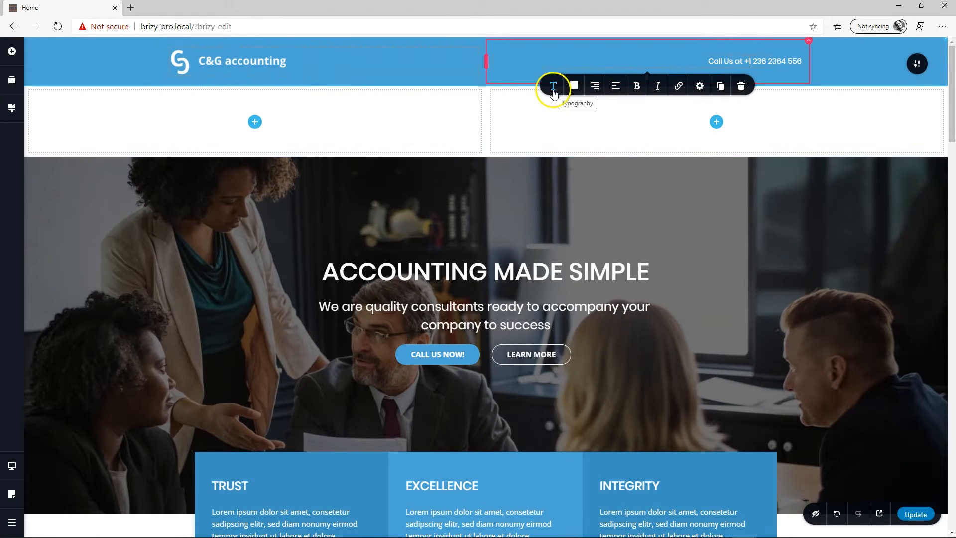
{"action": "left_click", "coordinate": [554, 90]}
{"action": "left_click", "coordinate": [593, 160]}
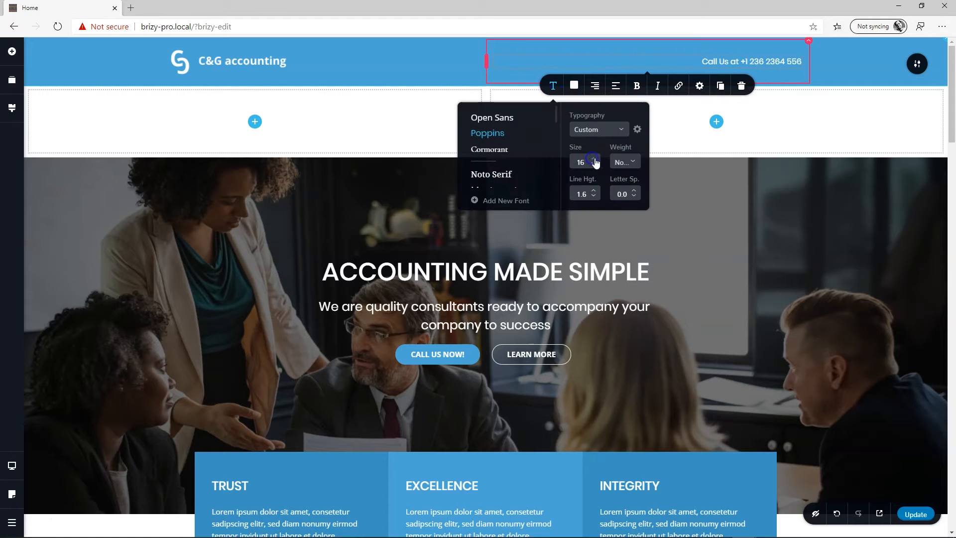
{"action": "left_click", "coordinate": [860, 126]}
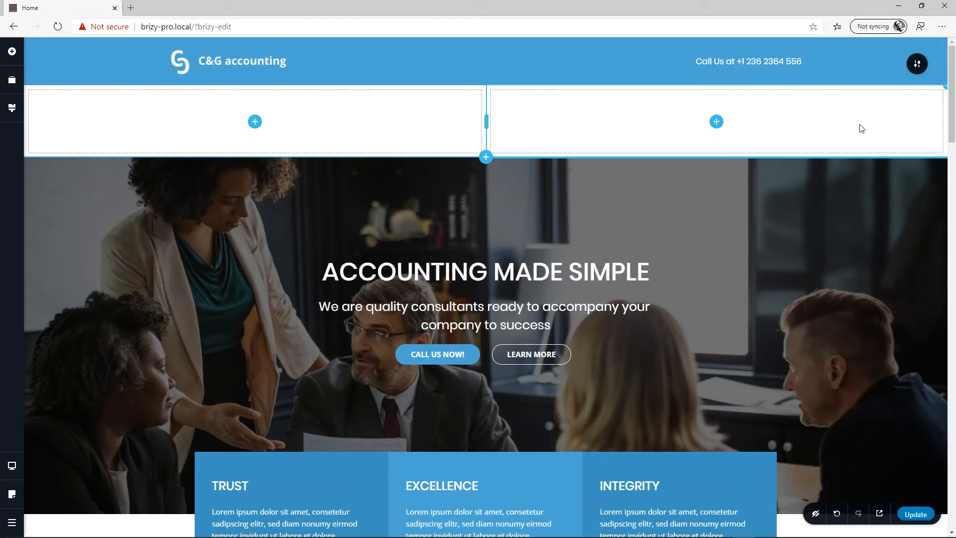
- Add an Icon element to the right column of the empty two-column row below the blue bar
{"action": "mouse_move", "coordinate": [522, 159]}
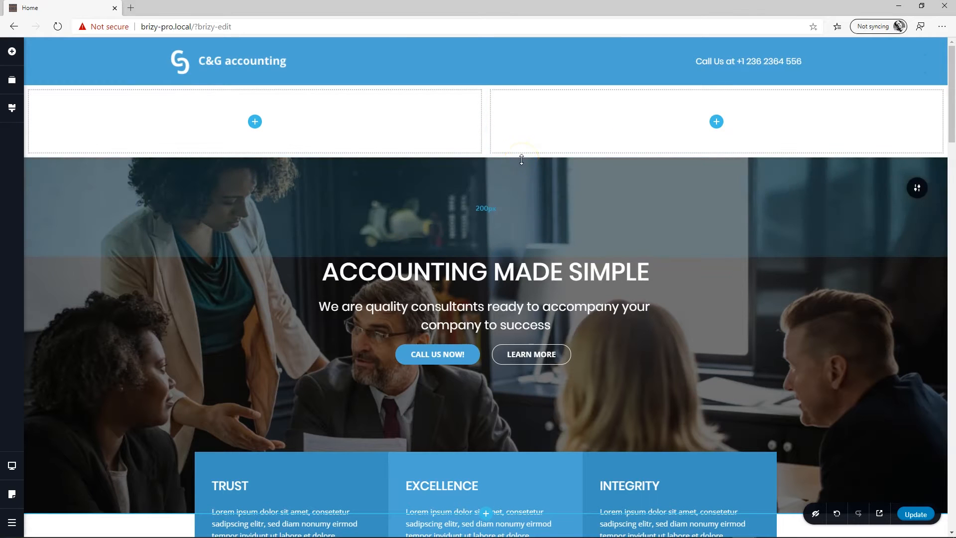
{"action": "left_click", "coordinate": [15, 54]}
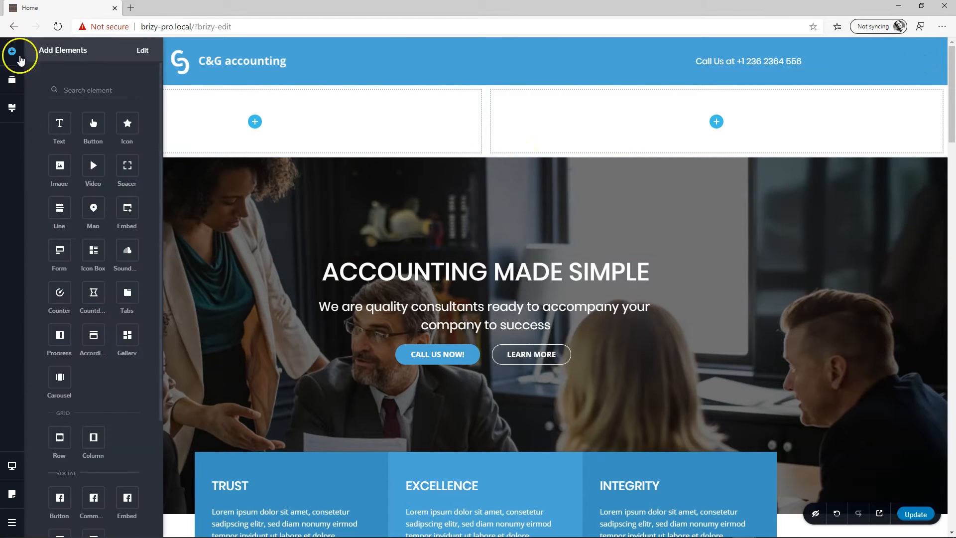
{"action": "left_click_drag", "start_coordinate": [128, 121], "coordinate": [722, 141]}
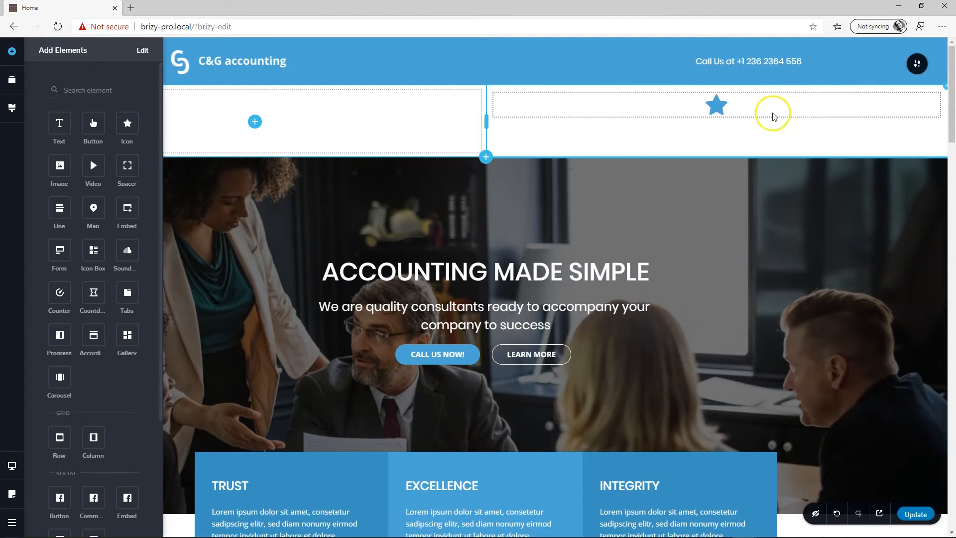
- Replace the star icon with the square Facebook glyph, searching the icon library for "facebook"
{"action": "left_click", "coordinate": [717, 106]}
{"action": "left_click", "coordinate": [653, 76]}
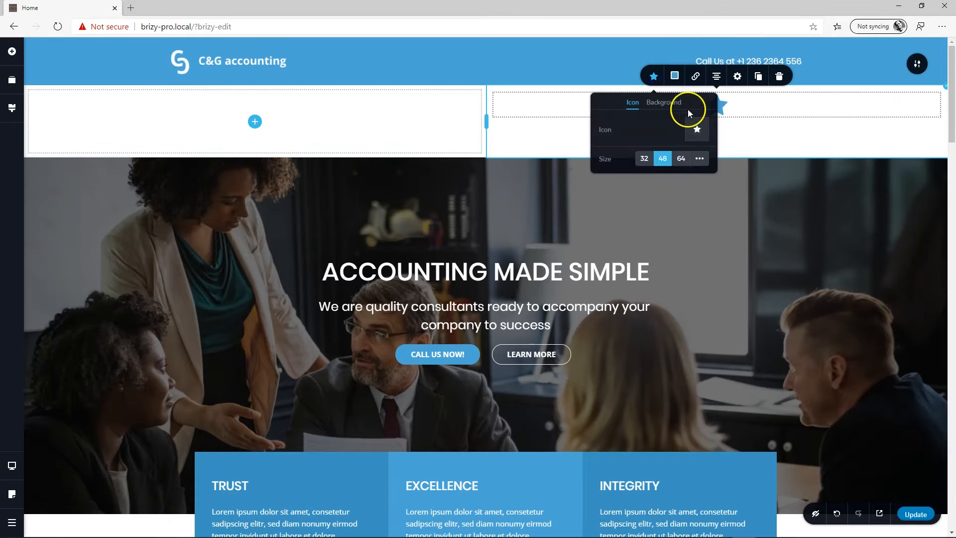
{"action": "left_click", "coordinate": [696, 129]}
{"action": "left_click", "coordinate": [523, 171]}
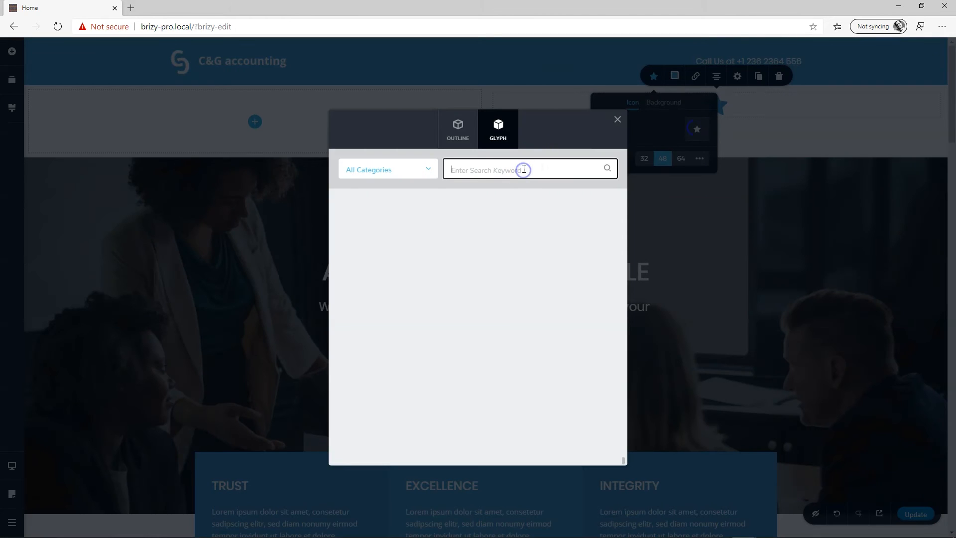
{"action": "type", "text": "facebl"}
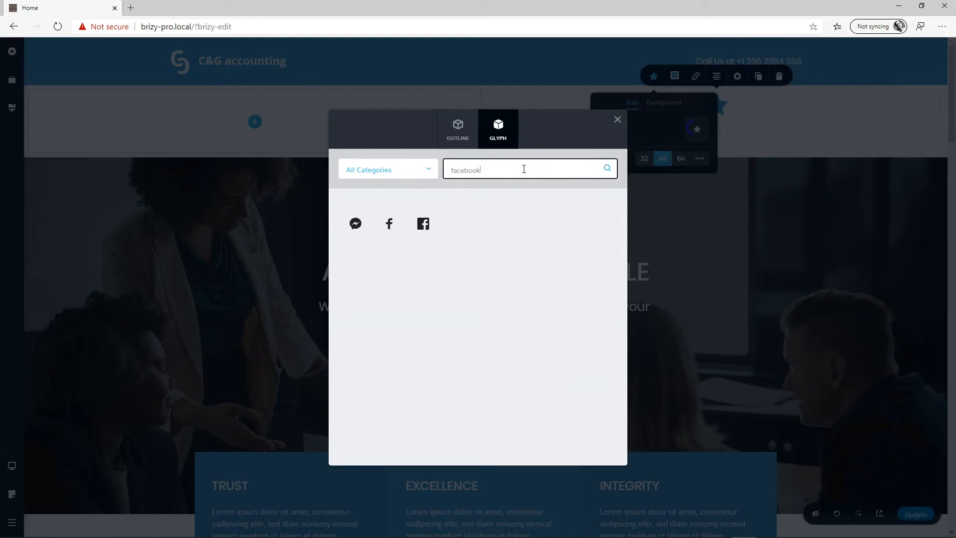
{"action": "left_click", "coordinate": [423, 224]}
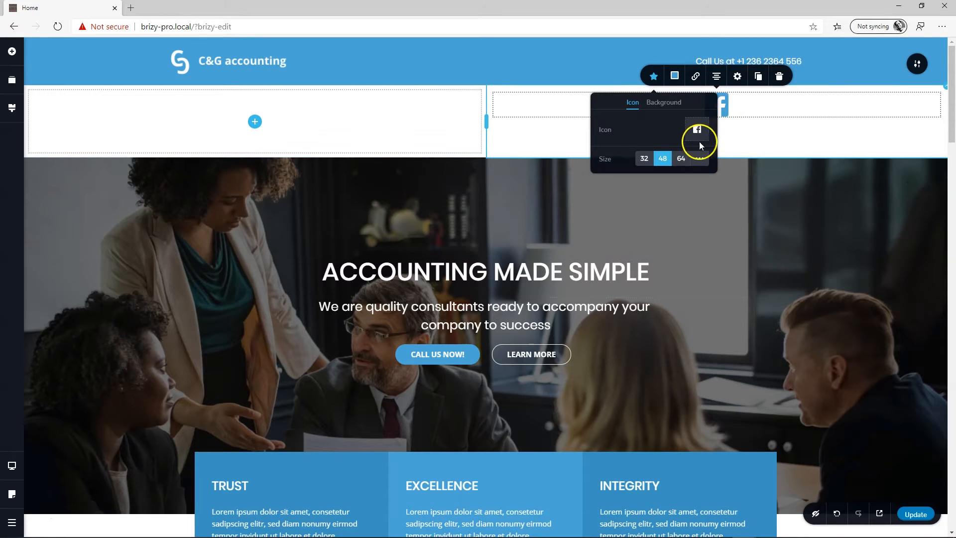
- Color the Facebook icon black (#000000) and set its size to 24 px
{"action": "left_click", "coordinate": [675, 75]}
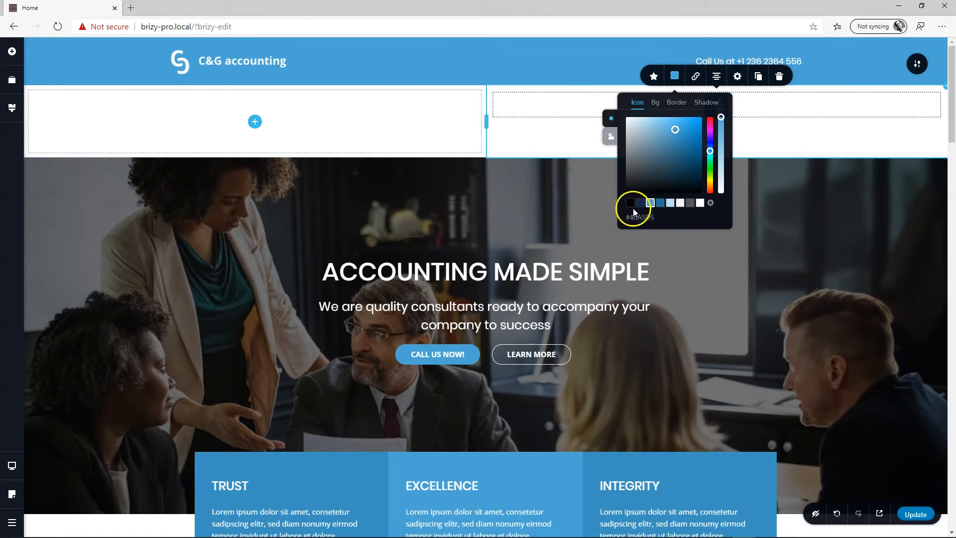
{"action": "left_click", "coordinate": [631, 203]}
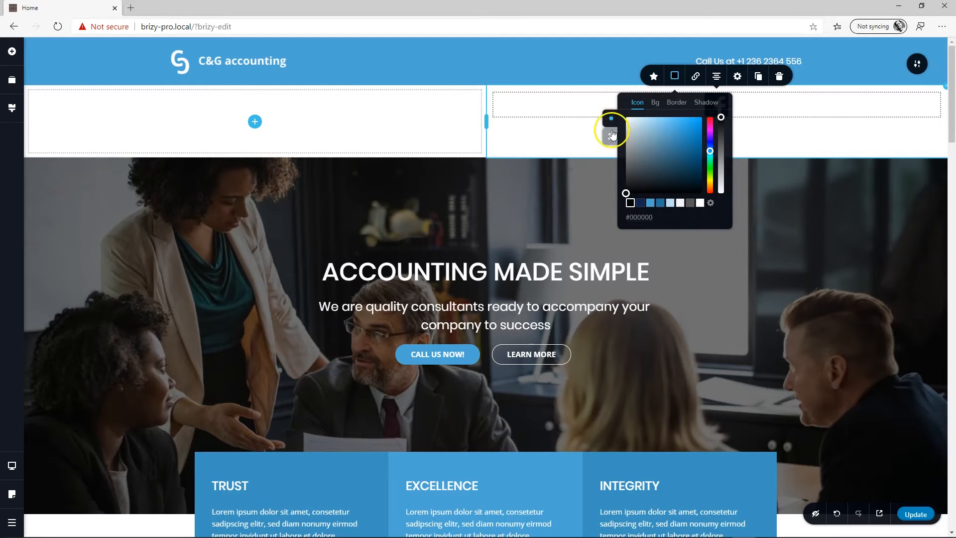
{"action": "left_click", "coordinate": [651, 80]}
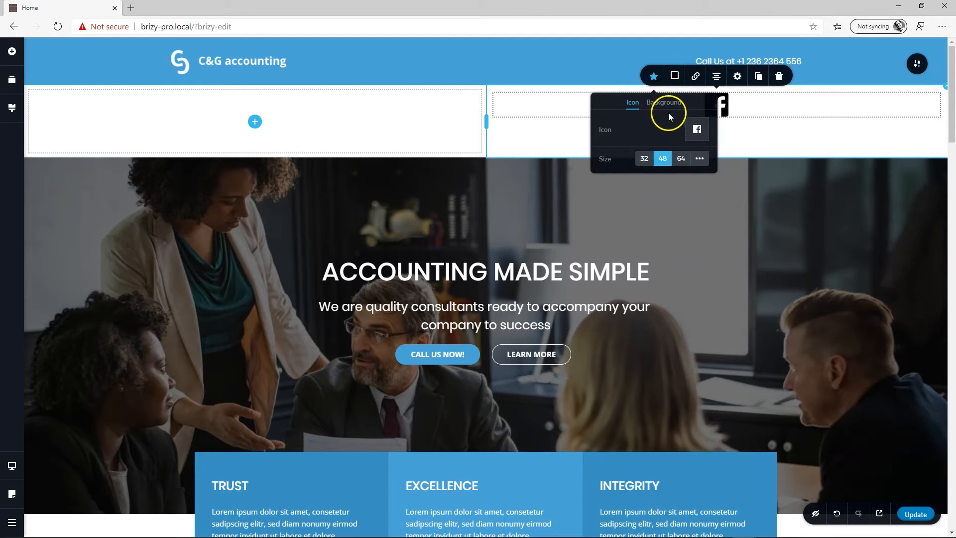
{"action": "left_click", "coordinate": [699, 159]}
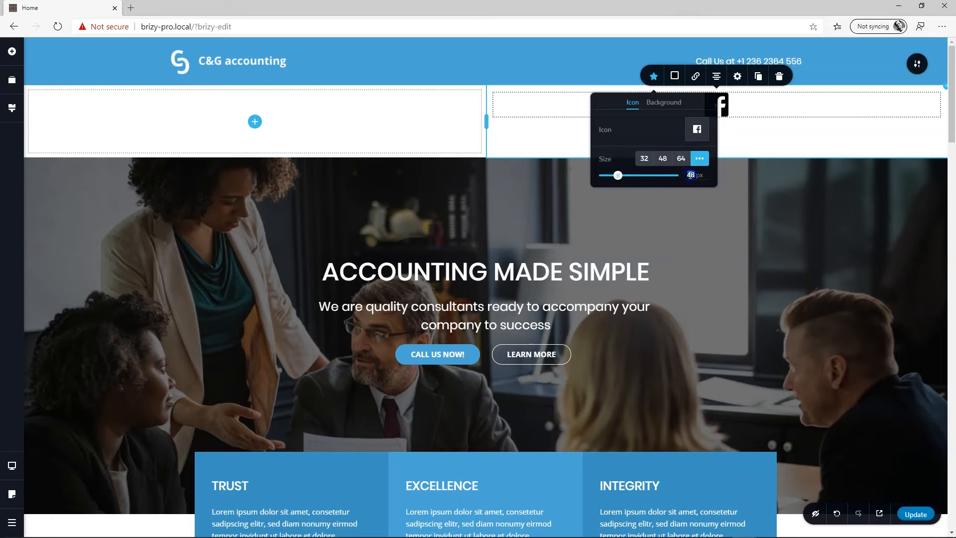
{"action": "left_click", "coordinate": [734, 102]}
- Duplicate the Facebook icon three times to make a row of four icons
{"action": "left_click", "coordinate": [720, 101]}
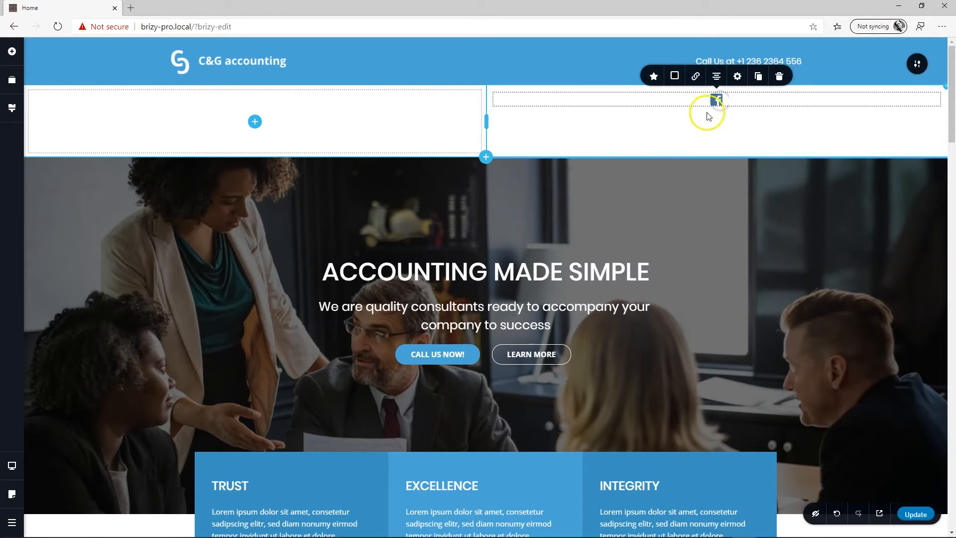
{"action": "left_click", "coordinate": [757, 77]}
{"action": "left_click", "coordinate": [757, 78]}
{"action": "left_click", "coordinate": [757, 77]}
- Change the second icon to the Twitter bird glyph, searching the icon library for "twit"
{"action": "left_click", "coordinate": [708, 101]}
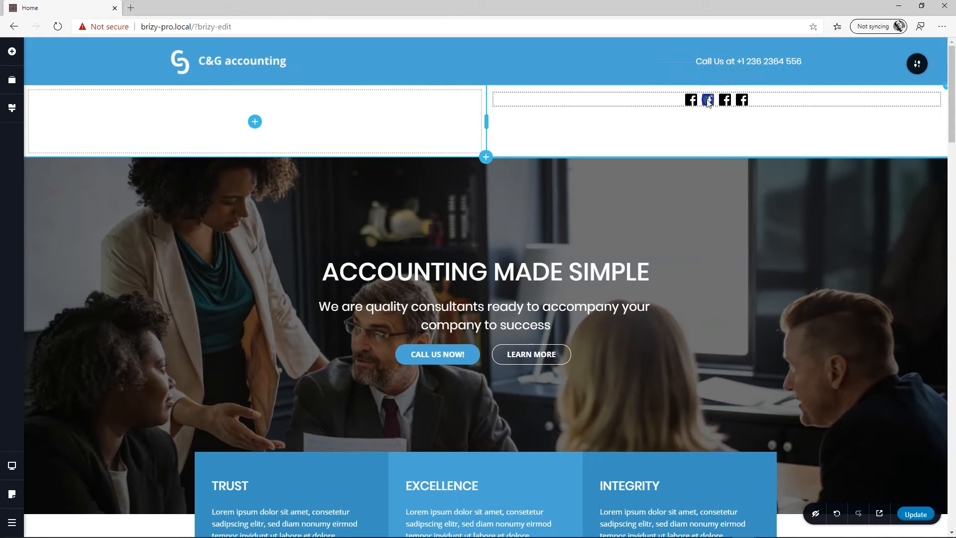
{"action": "left_click", "coordinate": [646, 76]}
{"action": "left_click", "coordinate": [693, 133]}
{"action": "left_click", "coordinate": [513, 173]}
{"action": "type", "text": "twit"}
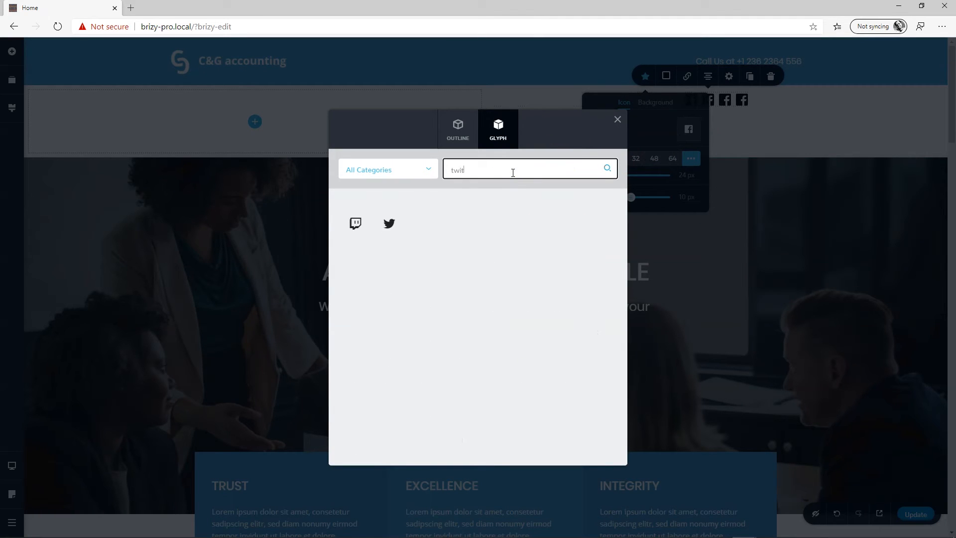
{"action": "left_click", "coordinate": [392, 225]}
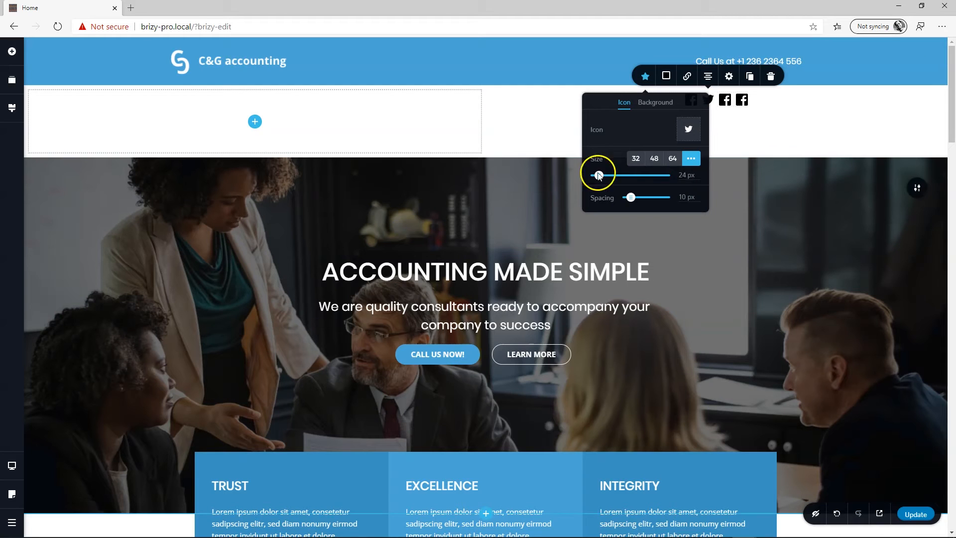
- Change the third icon to the Instagram glyph, searching the icon library for "inst"
{"action": "left_click", "coordinate": [725, 104]}
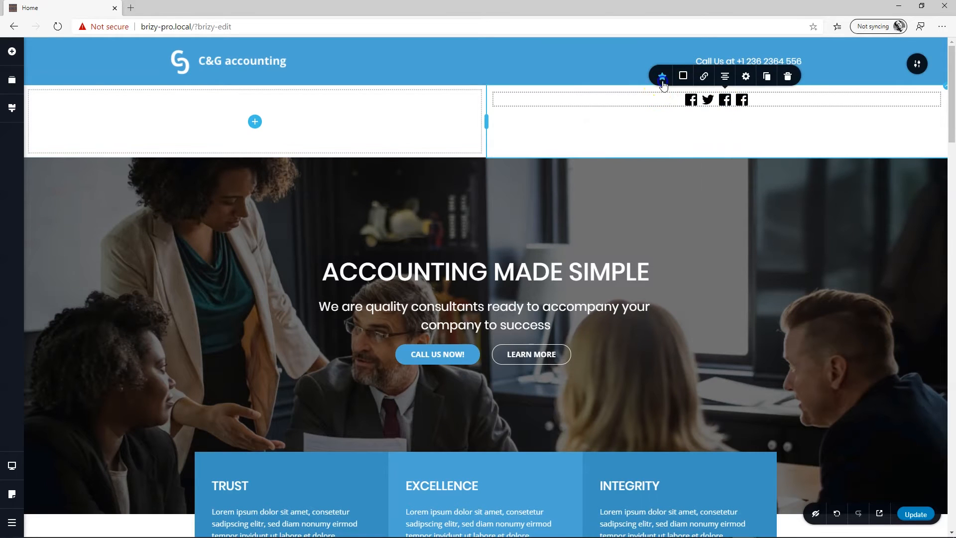
{"action": "left_click", "coordinate": [661, 76]}
{"action": "left_click", "coordinate": [705, 128]}
{"action": "left_click", "coordinate": [501, 173]}
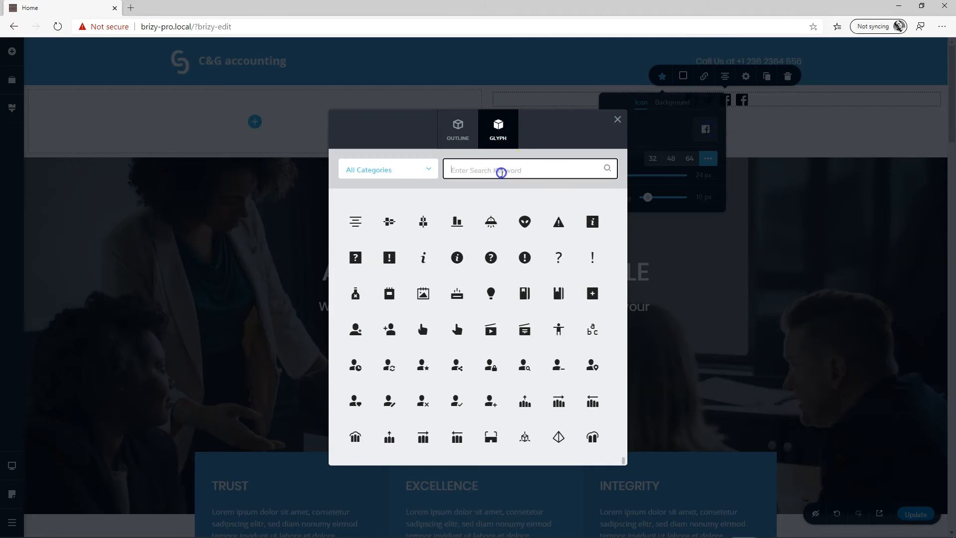
{"action": "type", "text": "inst"}
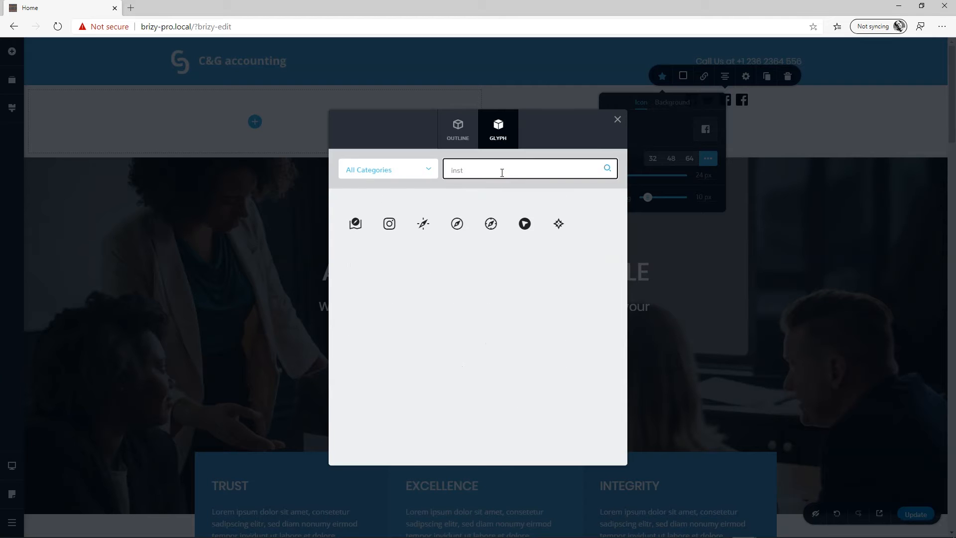
{"action": "left_click", "coordinate": [466, 233]}
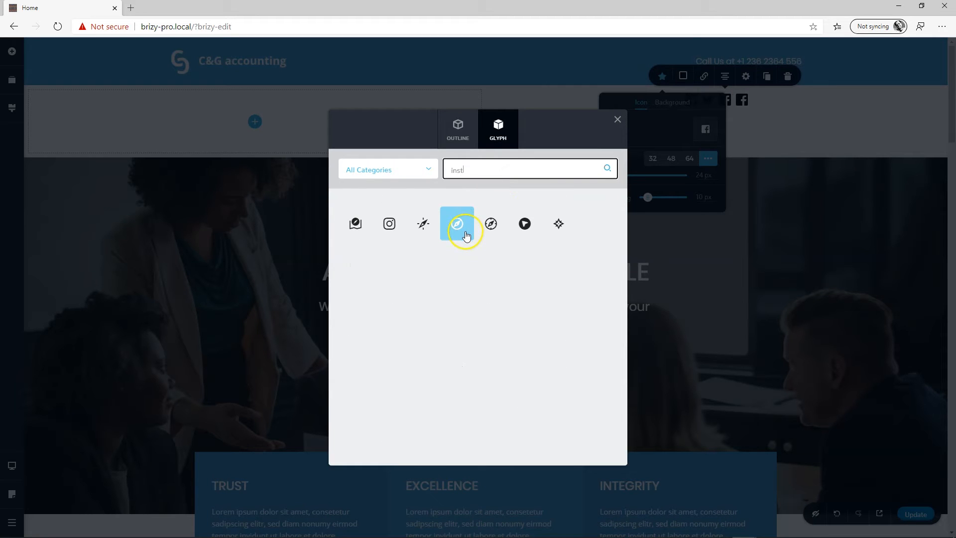
{"action": "left_click", "coordinate": [389, 224]}
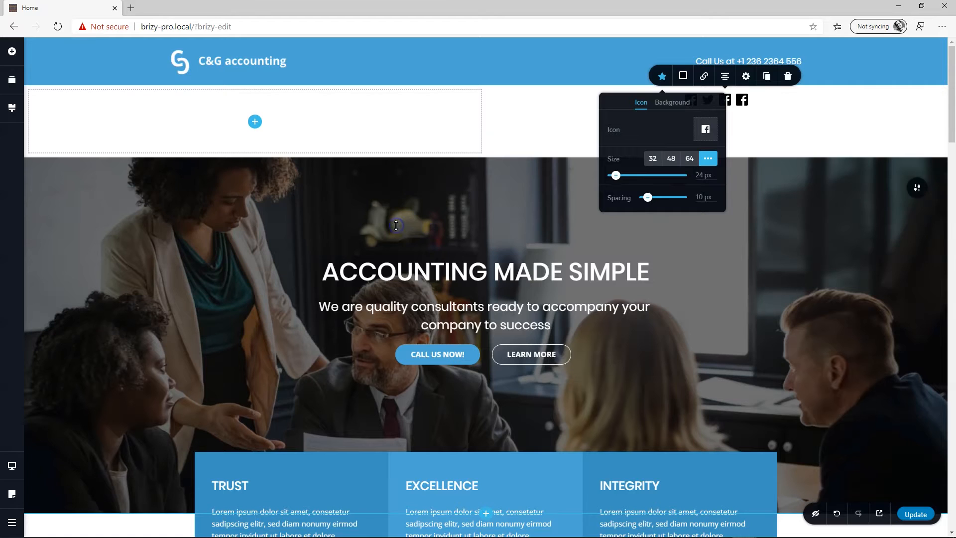
{"action": "left_click", "coordinate": [720, 124]}
- Change the fourth icon to the LinkedIn glyph, searching for "link", and right-align the icon group in its column
{"action": "left_click", "coordinate": [742, 101]}
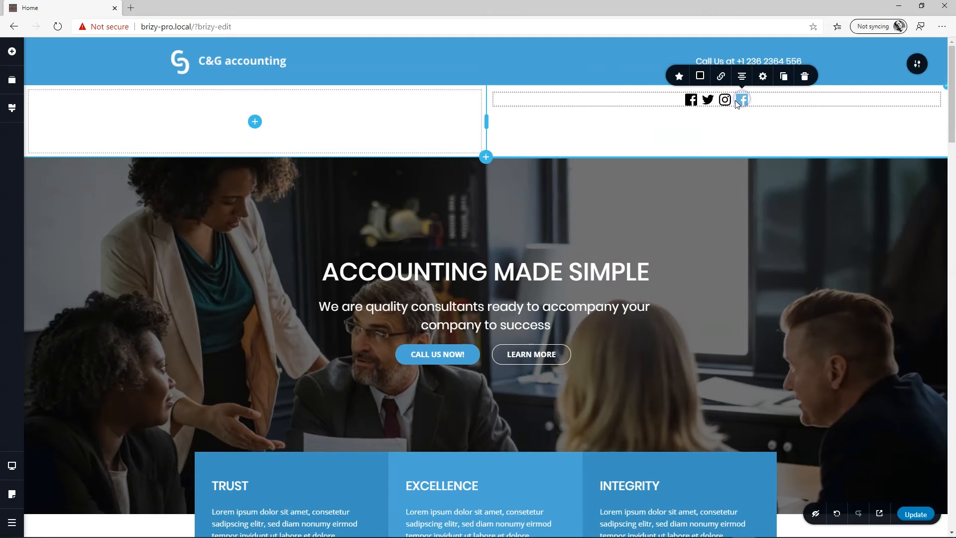
{"action": "left_click", "coordinate": [677, 79]}
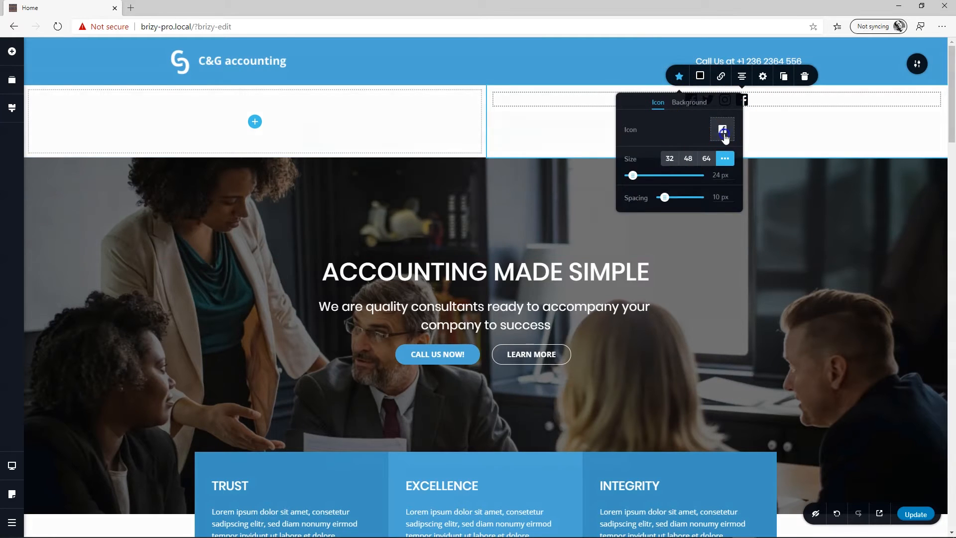
{"action": "left_click", "coordinate": [723, 130]}
{"action": "left_click", "coordinate": [515, 171]}
{"action": "type", "text": "link"}
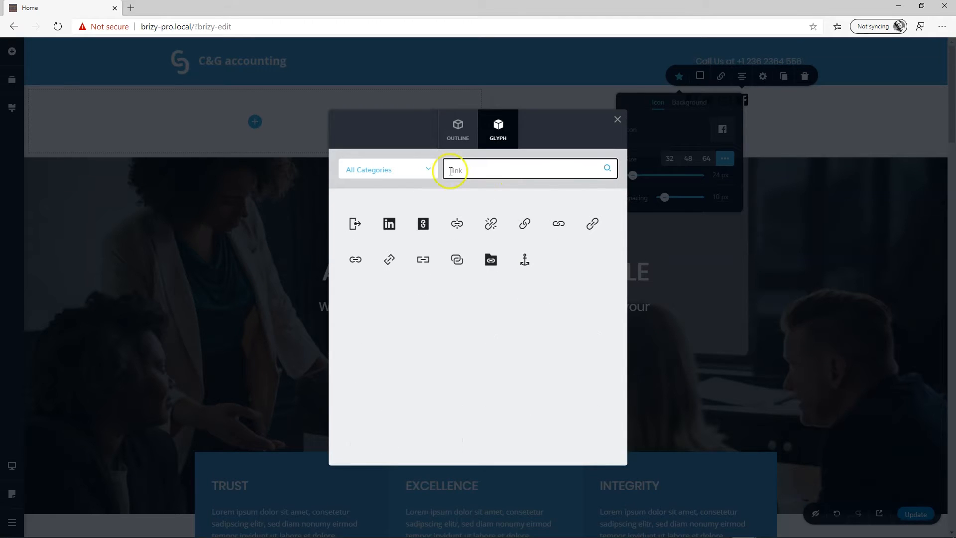
{"action": "left_click", "coordinate": [389, 223]}
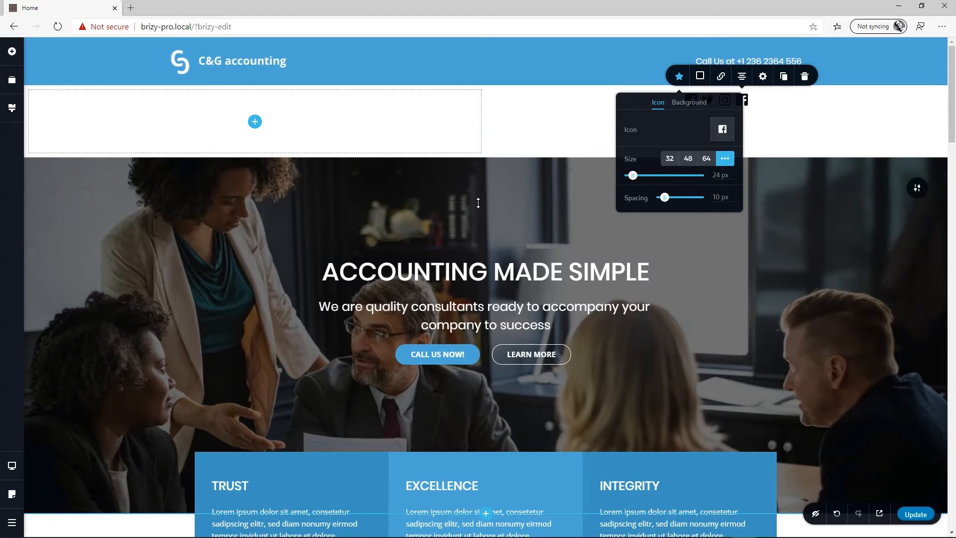
{"action": "left_click", "coordinate": [742, 77]}
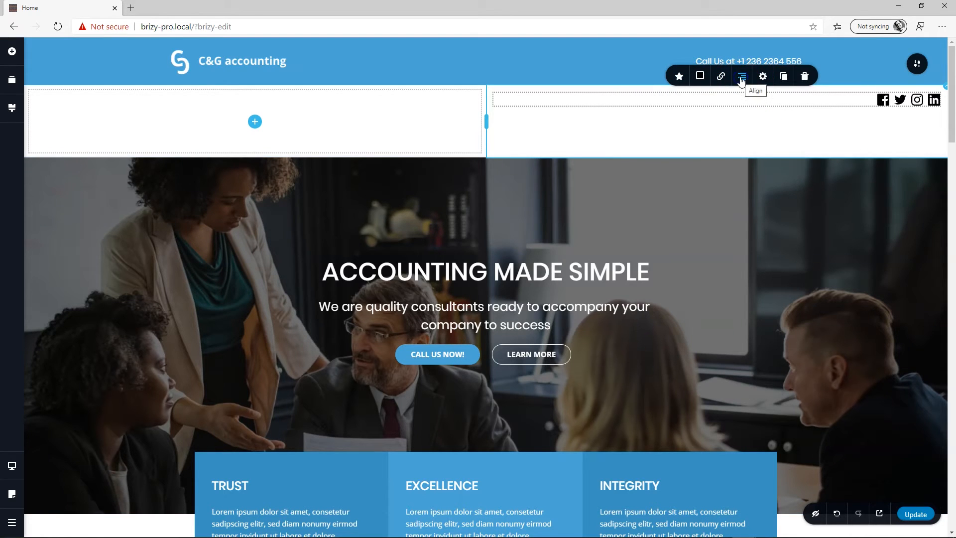
- View the Facebook icon's link settings and the options of the column holding the social icons
{"action": "left_click", "coordinate": [888, 102]}
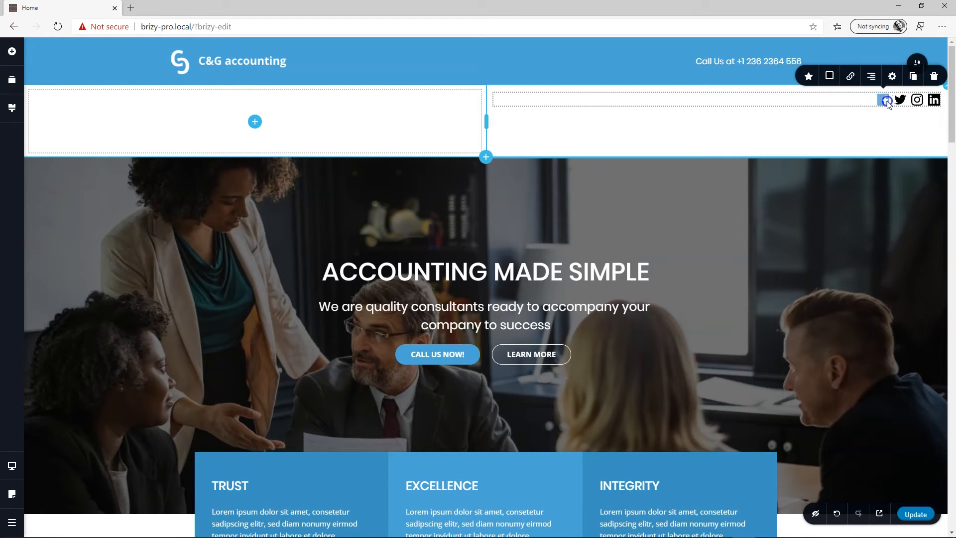
{"action": "left_click", "coordinate": [853, 78]}
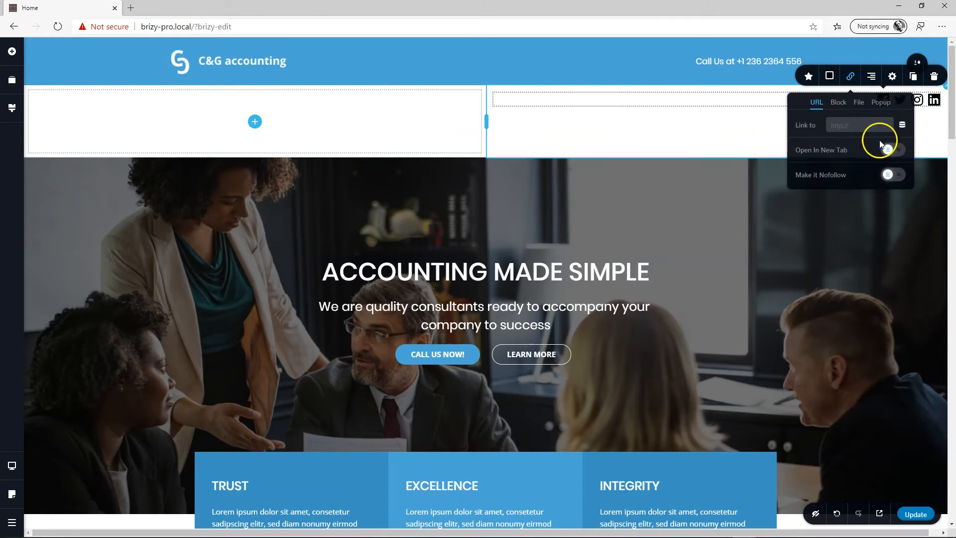
{"action": "left_click", "coordinate": [746, 105]}
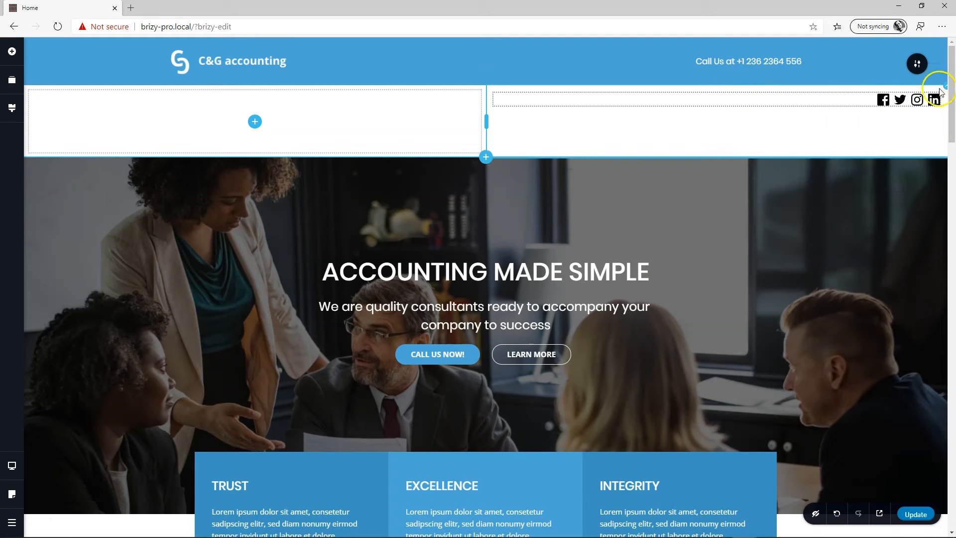
{"action": "left_click", "coordinate": [945, 89]}
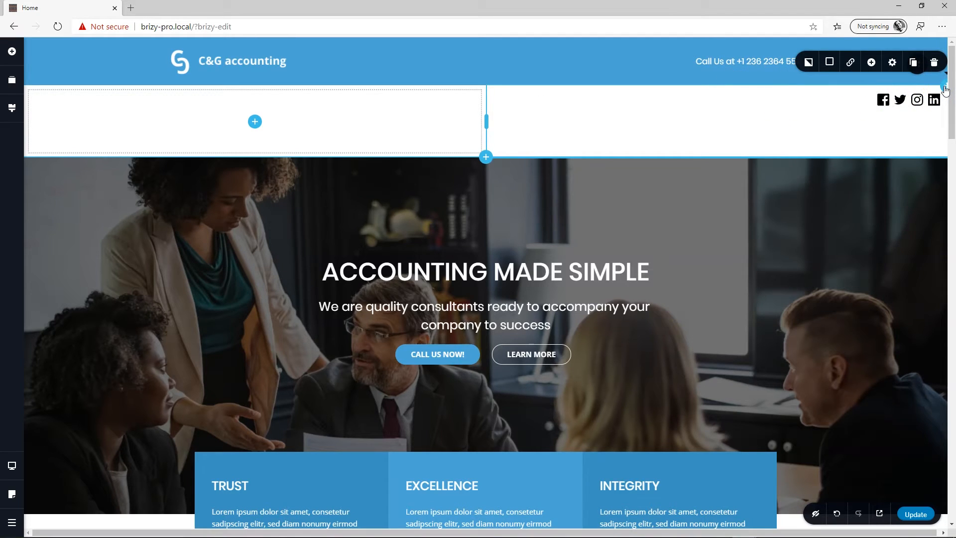
{"action": "left_click", "coordinate": [613, 130]}
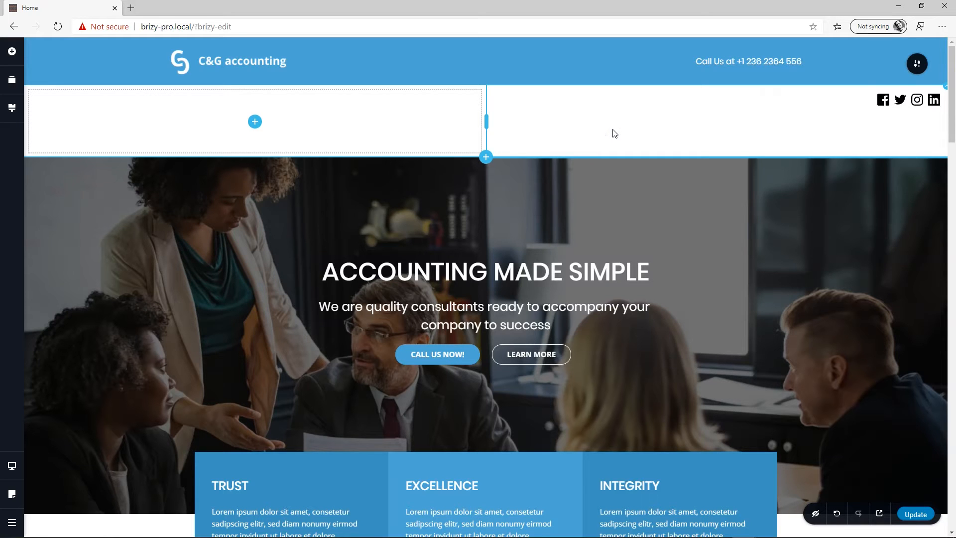
- Delete the empty column beside the social icons and add a two-column row beneath the icons
{"action": "right_click", "coordinate": [386, 114]}
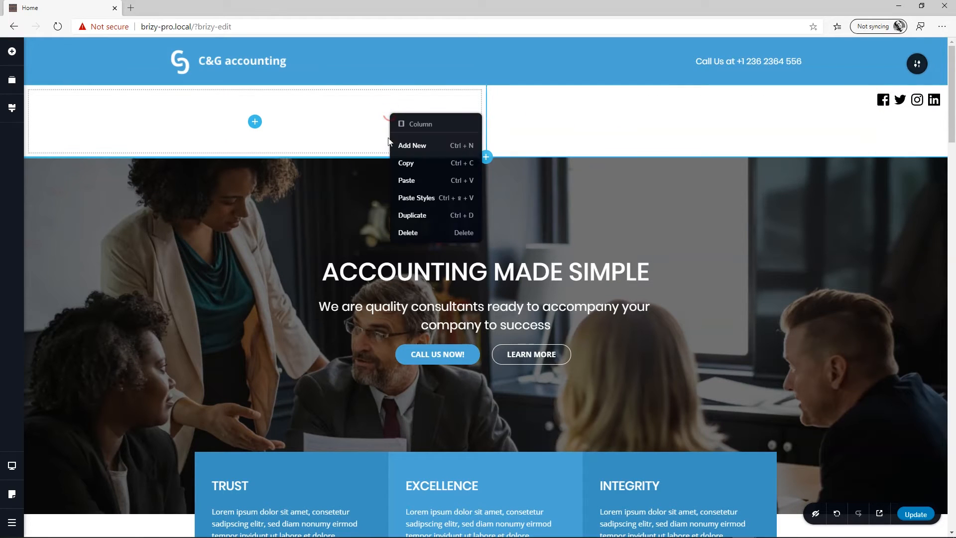
{"action": "left_click", "coordinate": [412, 233]}
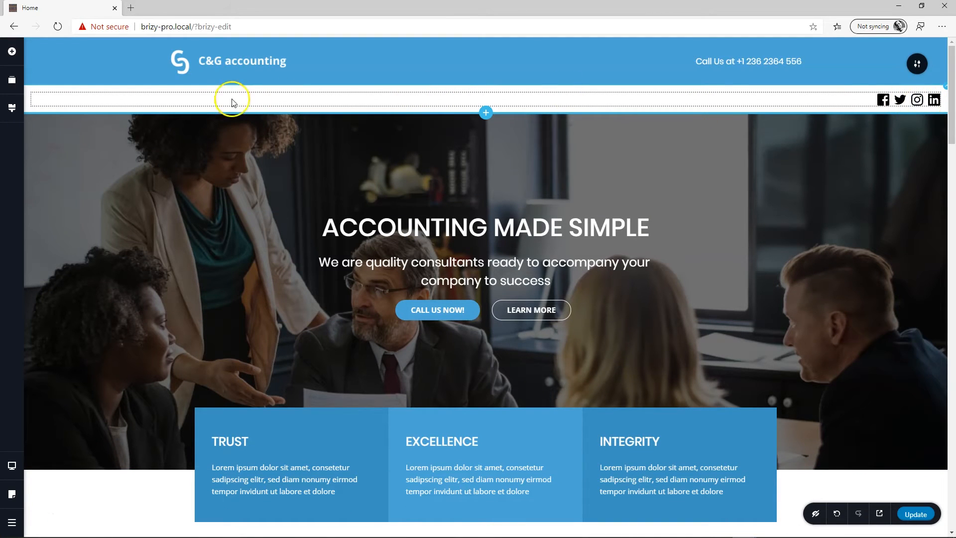
{"action": "left_click", "coordinate": [12, 51]}
{"action": "left_click_drag", "start_coordinate": [93, 437], "coordinate": [486, 117]}
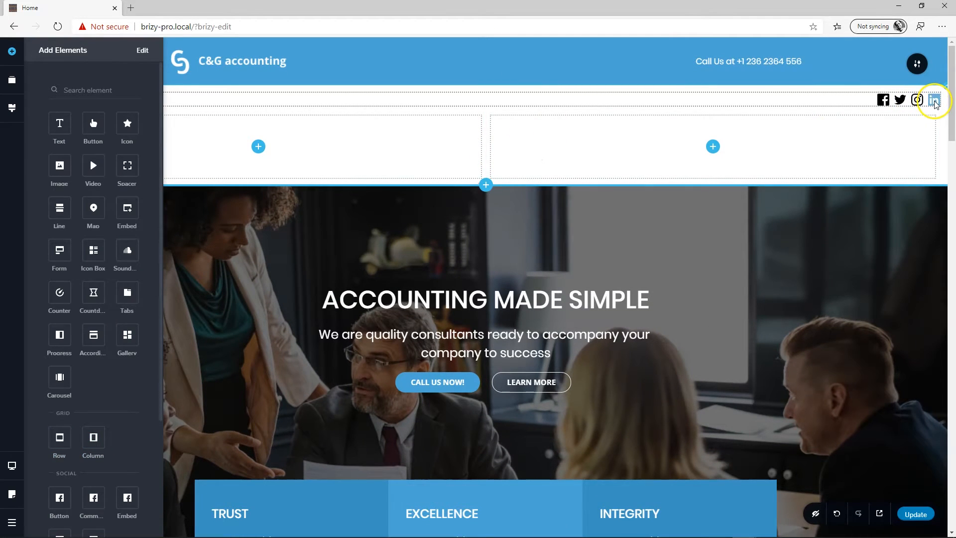
- Move the LinkedIn icon into the right column of the new row, and undo the attempt to move the Instagram icon
{"action": "left_click_drag", "start_coordinate": [935, 103], "coordinate": [725, 163]}
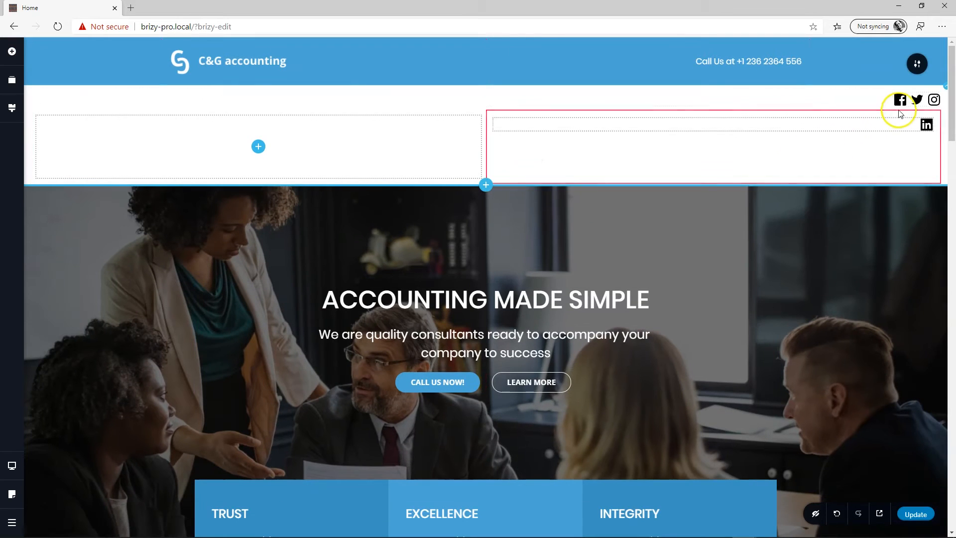
{"action": "left_click_drag", "start_coordinate": [934, 102], "coordinate": [917, 131]}
{"action": "key", "text": "ctrl+z"}
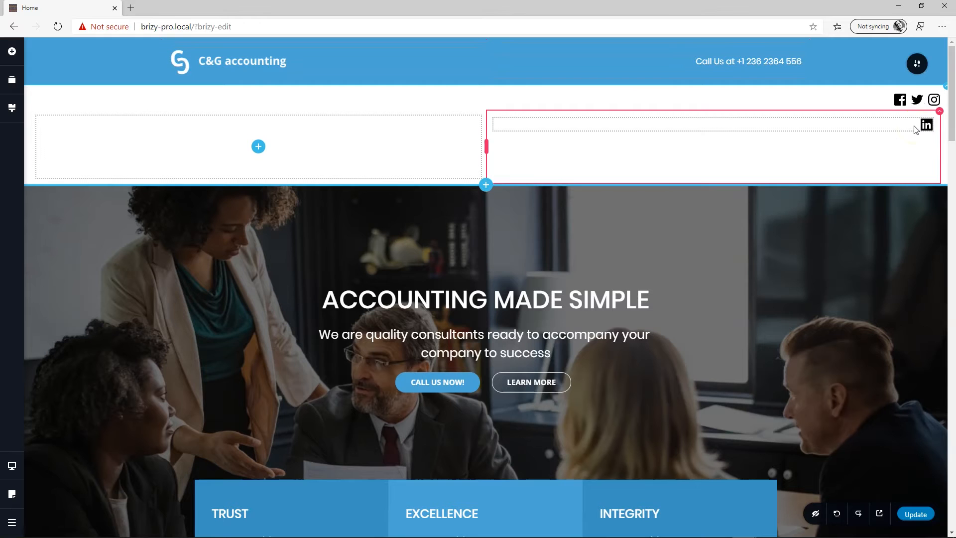
- Delete the Instagram, Twitter and Facebook icons remaining above the two-column row
{"action": "right_click", "coordinate": [933, 101]}
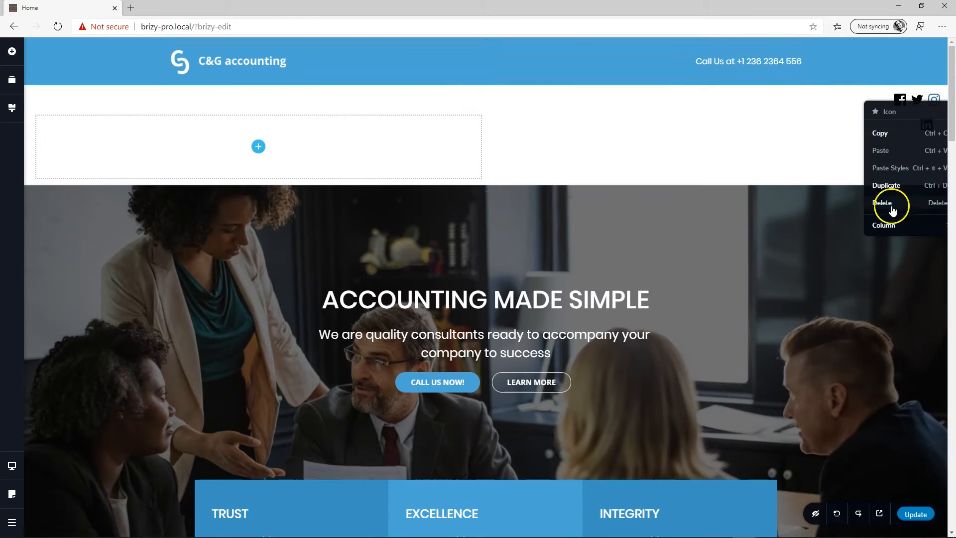
{"action": "left_click", "coordinate": [882, 202]}
{"action": "right_click", "coordinate": [933, 106]}
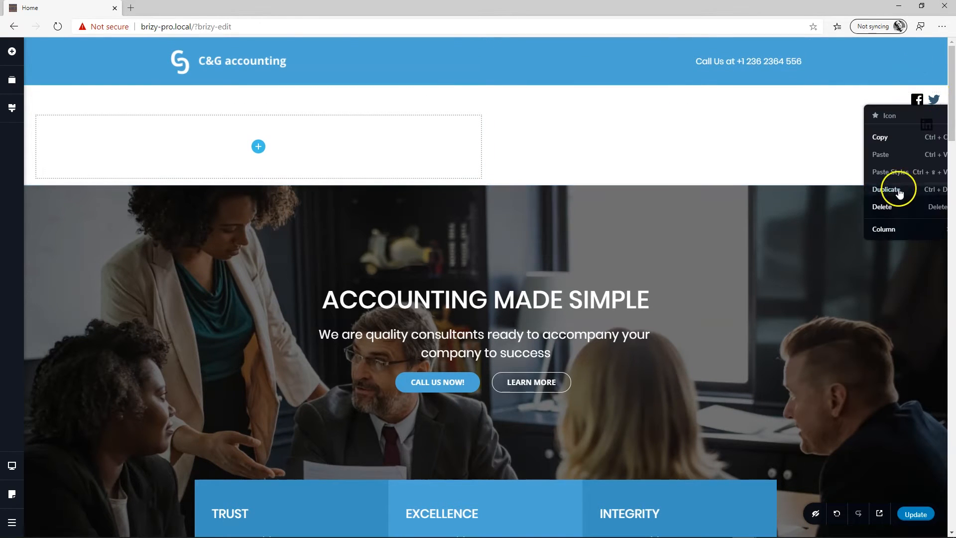
{"action": "left_click", "coordinate": [898, 201]}
{"action": "right_click", "coordinate": [931, 102]}
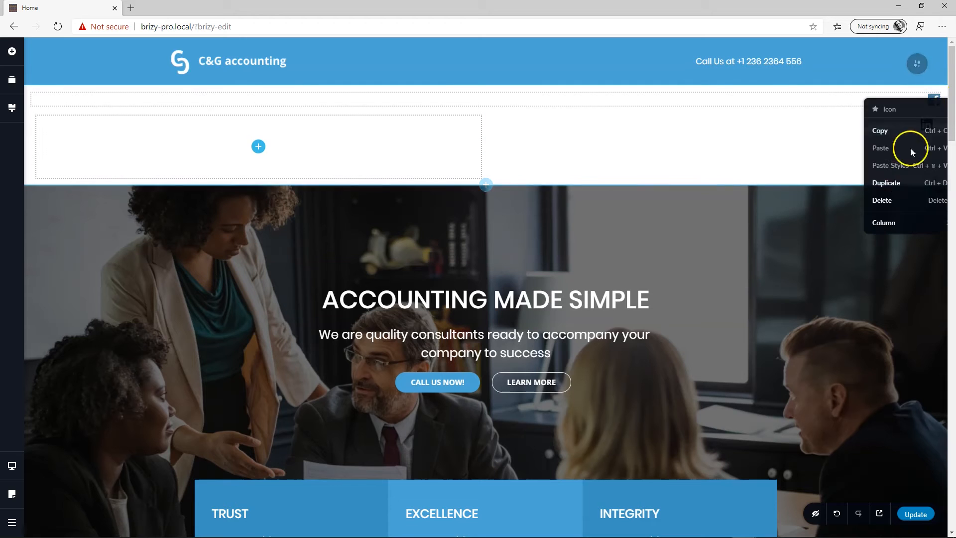
{"action": "left_click", "coordinate": [884, 200]}
- Duplicate the LinkedIn icon three times and change the first icon to the square Facebook glyph, searching the icon library for "facebo"
{"action": "left_click", "coordinate": [927, 102]}
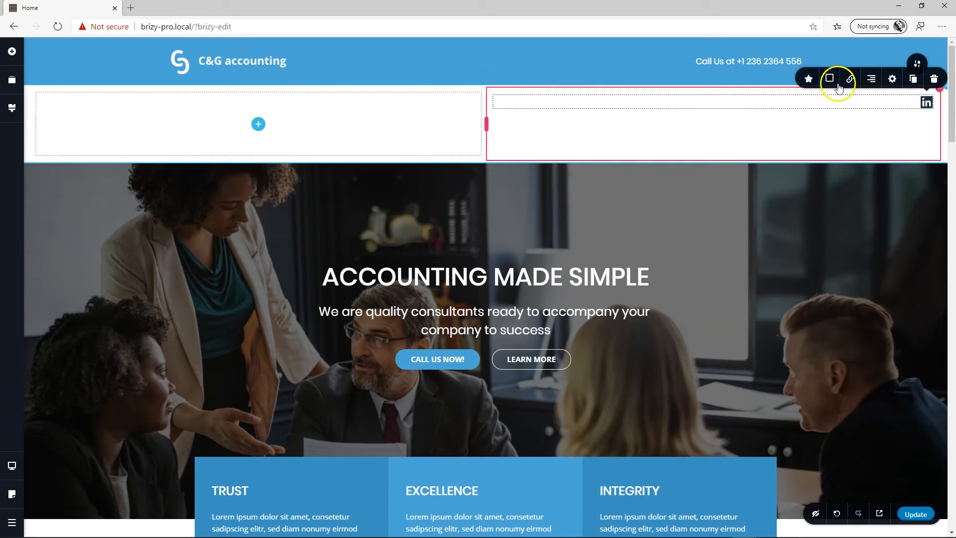
{"action": "left_click", "coordinate": [913, 81]}
{"action": "left_click", "coordinate": [876, 105]}
{"action": "left_click", "coordinate": [807, 80]}
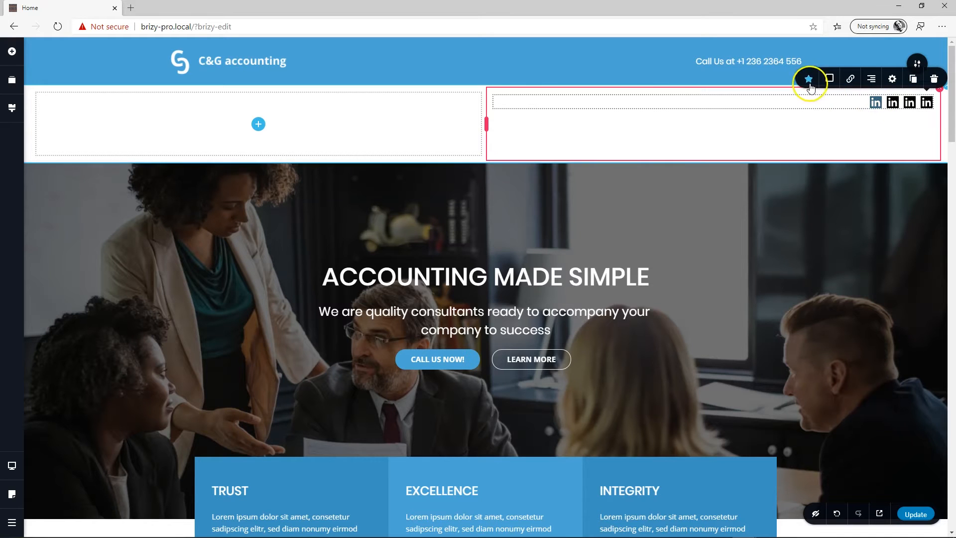
{"action": "left_click", "coordinate": [852, 134]}
{"action": "left_click", "coordinate": [498, 168]}
{"action": "type", "text": "fac"}
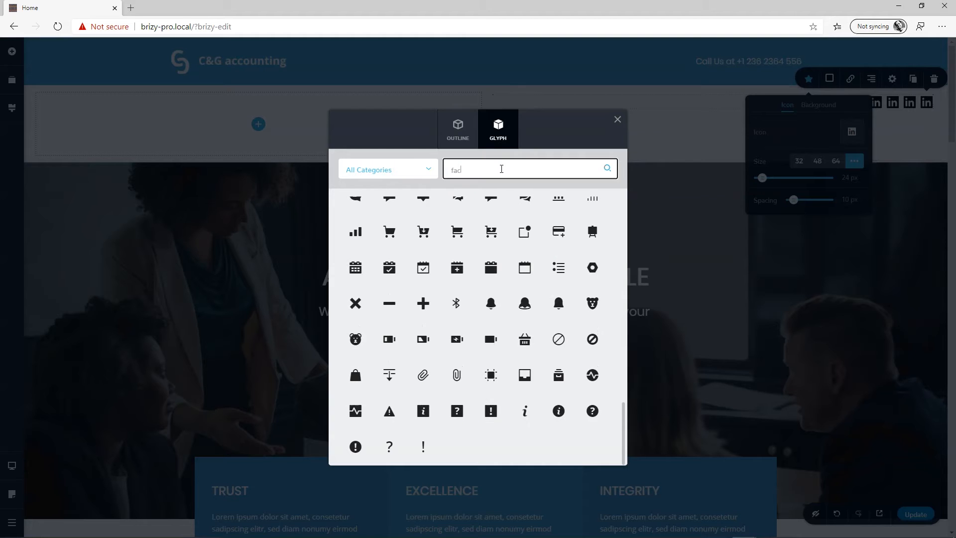
{"action": "type", "text": "e"}
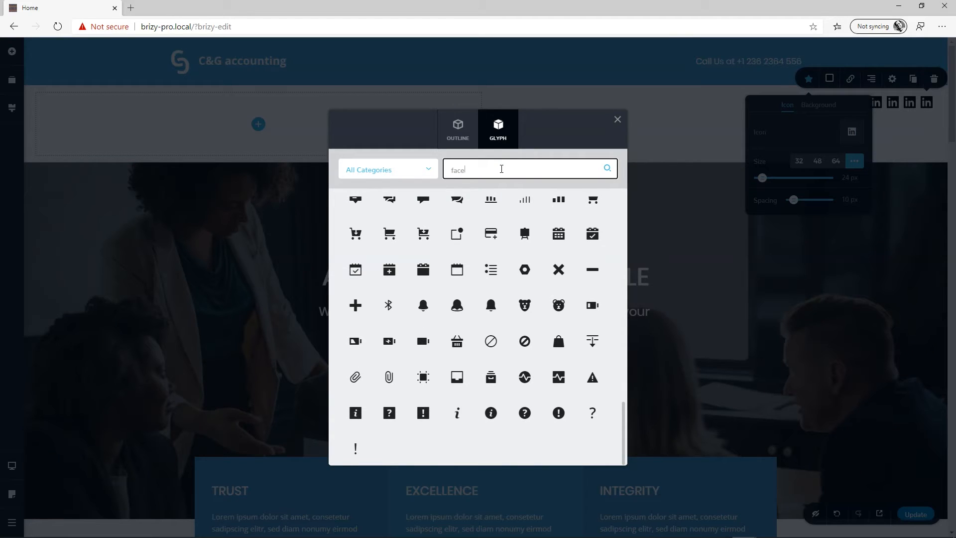
{"action": "left_click", "coordinate": [499, 169]}
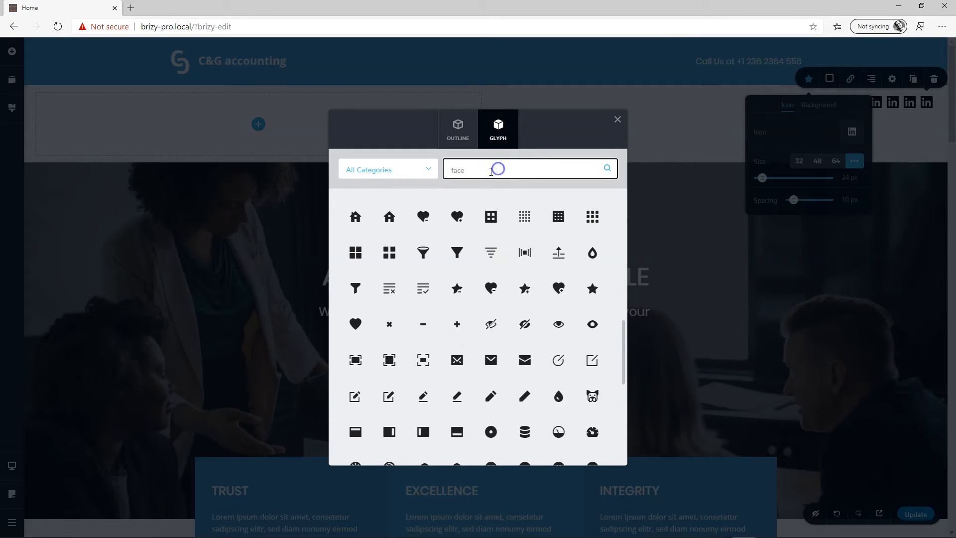
{"action": "type", "text": "faceboo"}
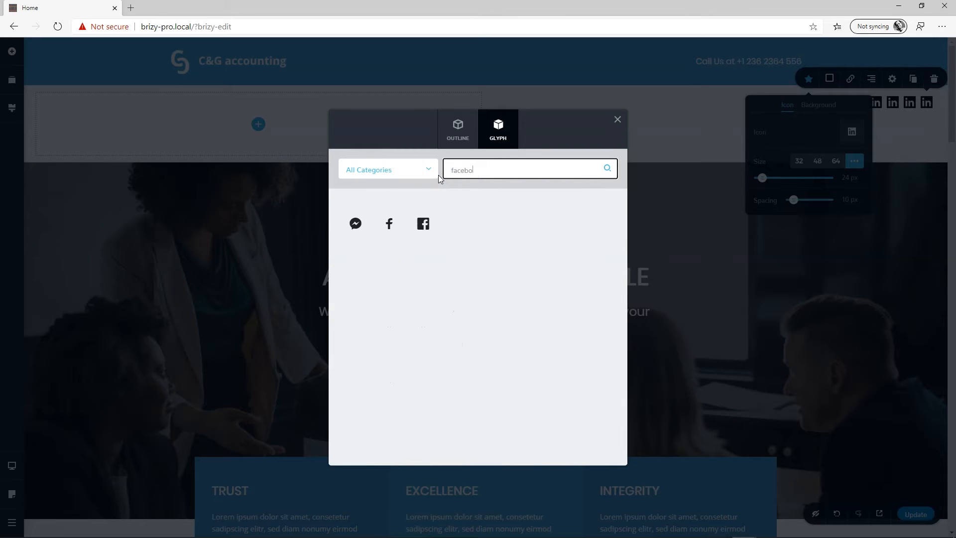
{"action": "left_click", "coordinate": [414, 225]}
{"action": "left_click", "coordinate": [415, 222]}
- Change the second LinkedIn icon to the Twitter bird glyph, searching the icon library for "twitter"
{"action": "left_click", "coordinate": [893, 104]}
{"action": "left_click", "coordinate": [808, 79]}
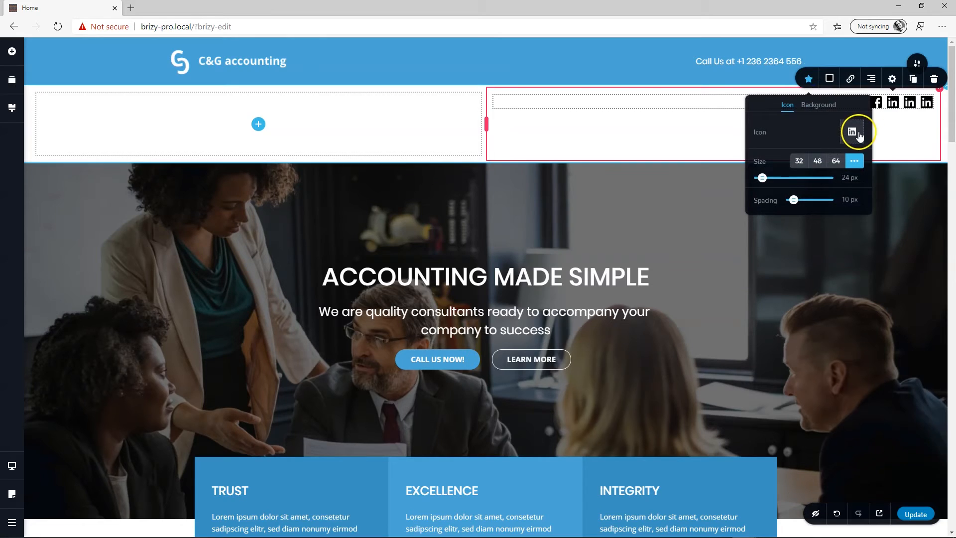
{"action": "left_click", "coordinate": [852, 132]}
{"action": "left_click", "coordinate": [474, 169]}
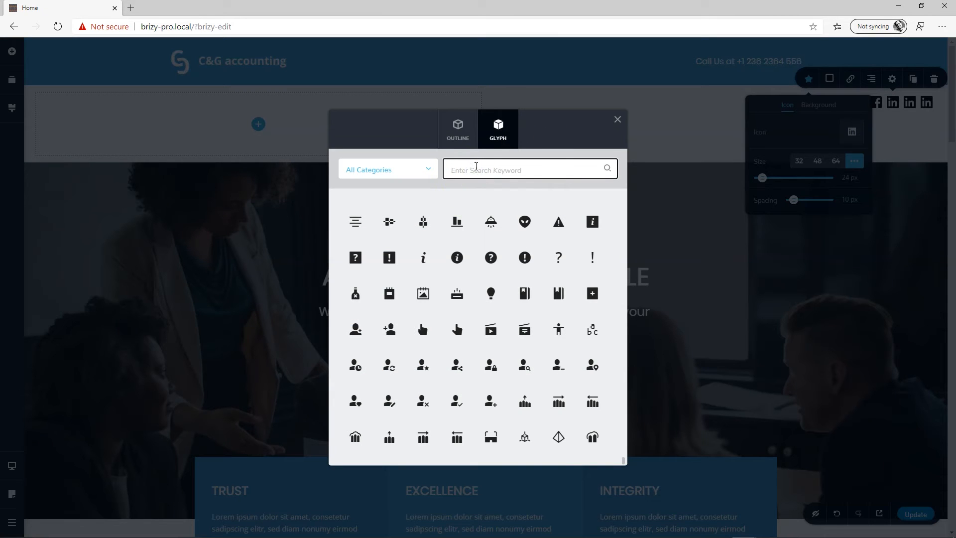
{"action": "type", "text": "twitter"}
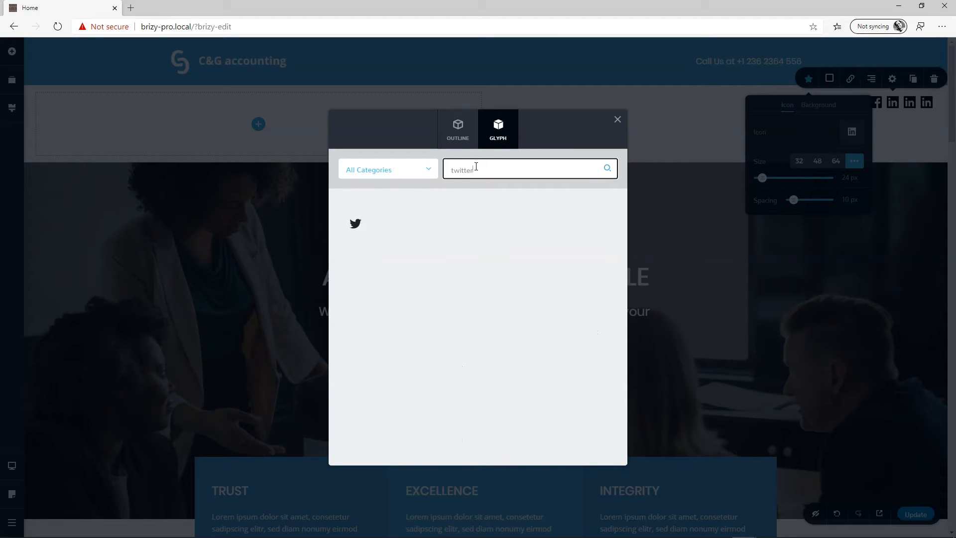
{"action": "left_click", "coordinate": [355, 223]}
- Change the third LinkedIn icon to the Instagram glyph, searching the icon library for "insta"
{"action": "left_click", "coordinate": [910, 104]}
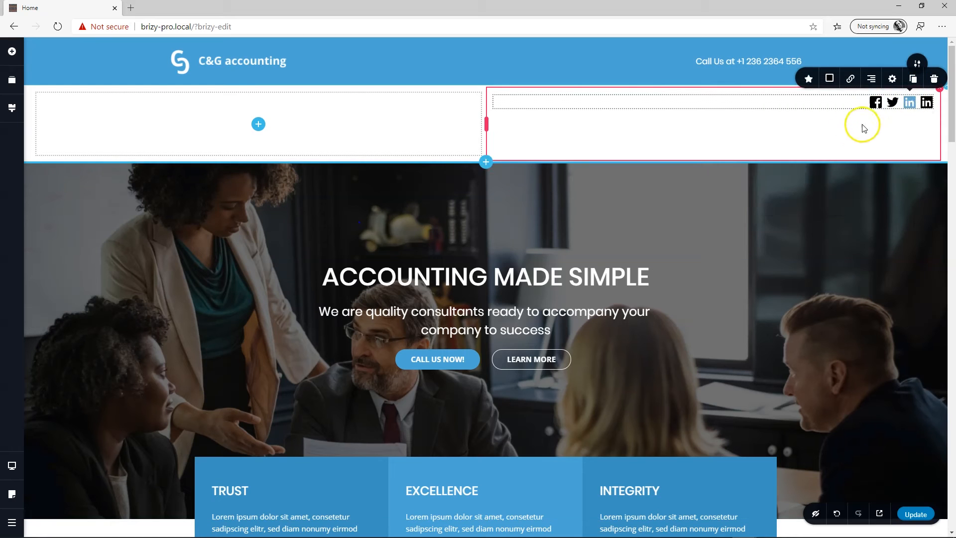
{"action": "left_click", "coordinate": [809, 79]}
{"action": "left_click", "coordinate": [851, 131]}
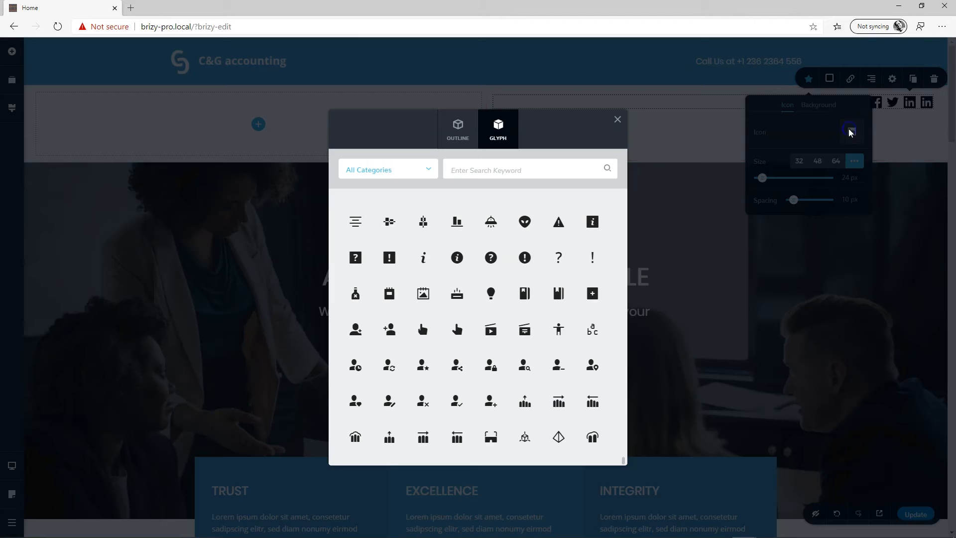
{"action": "left_click", "coordinate": [533, 173]}
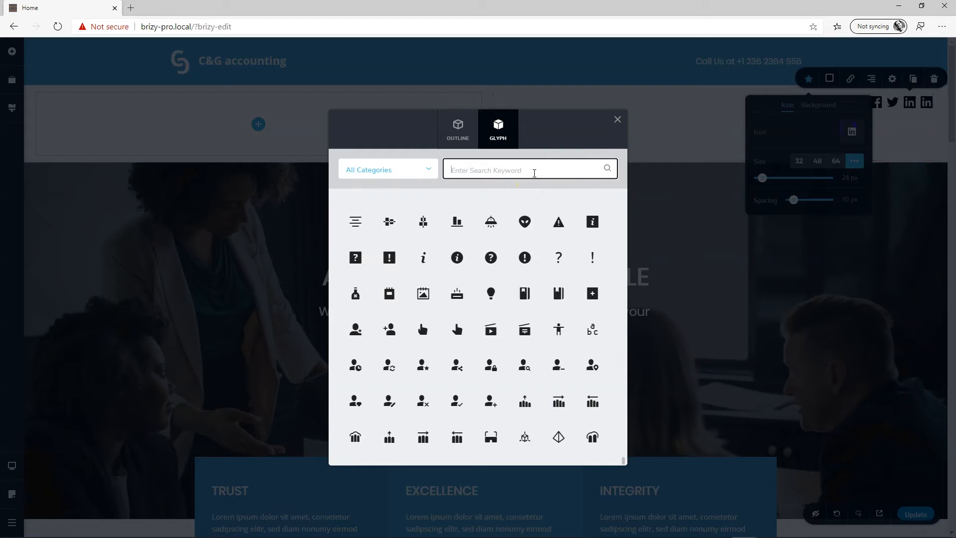
{"action": "type", "text": "insta"}
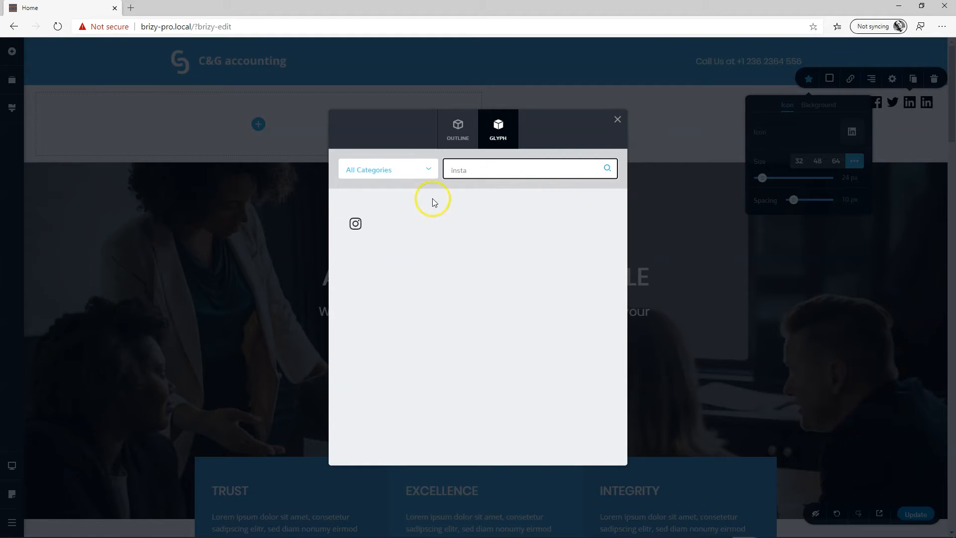
{"action": "left_click", "coordinate": [355, 223]}
- Vertically centre the content of the right column that holds the social icons
{"action": "left_click", "coordinate": [938, 96]}
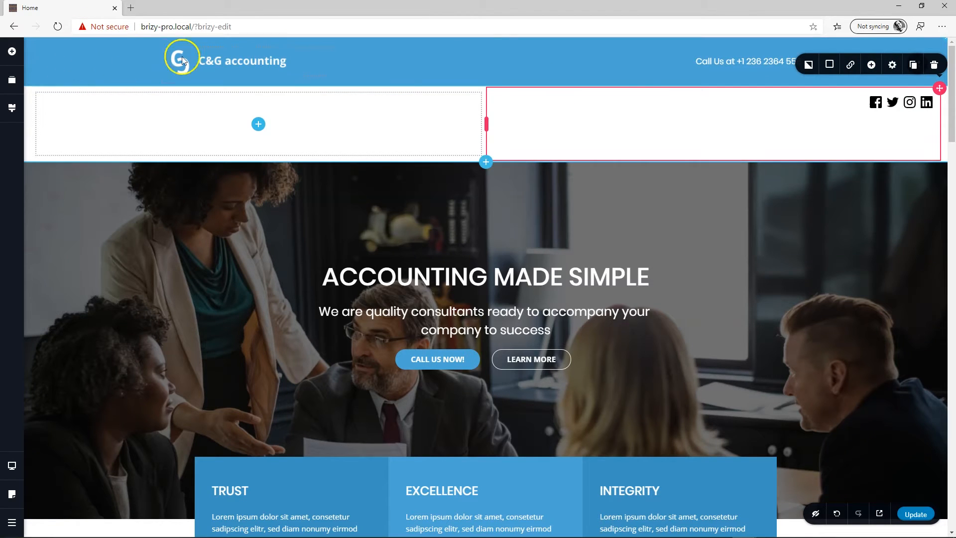
{"action": "left_click", "coordinate": [892, 66]}
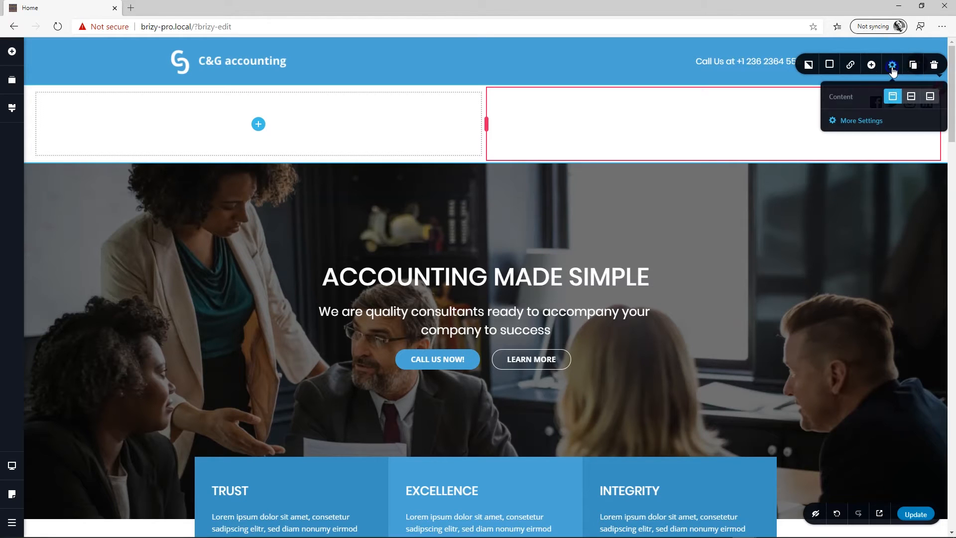
{"action": "left_click", "coordinate": [911, 96]}
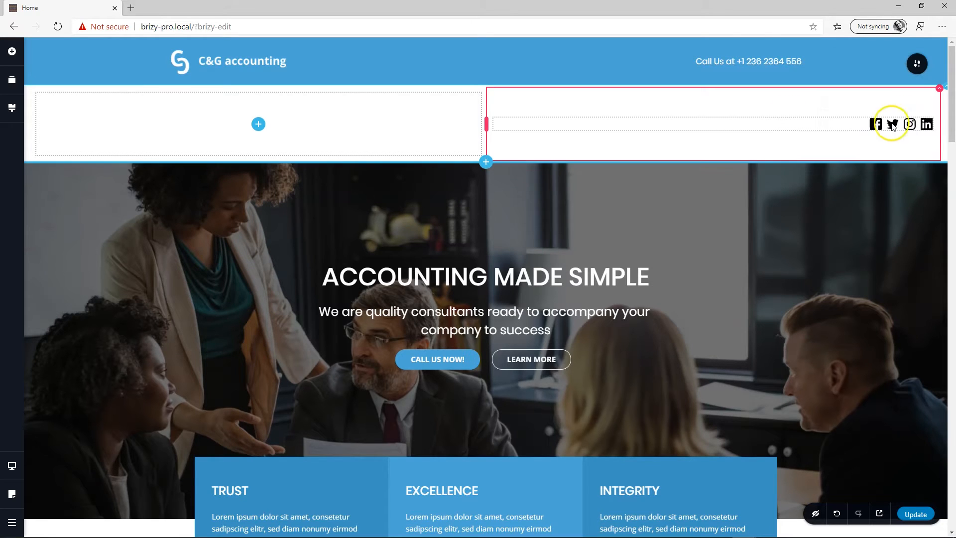
- Set the left and right padding of the outer column around the two-column row to 15%
{"action": "left_click", "coordinate": [944, 91]}
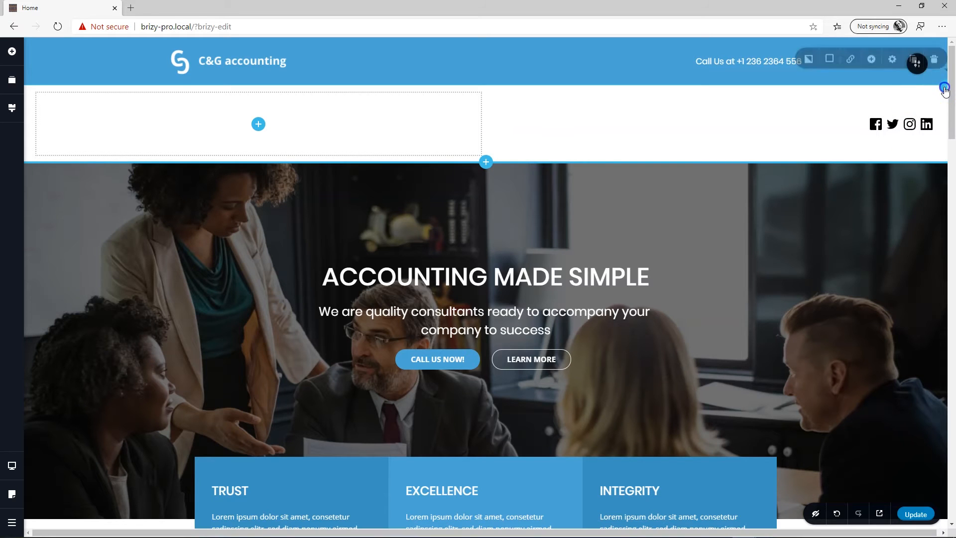
{"action": "left_click", "coordinate": [892, 64]}
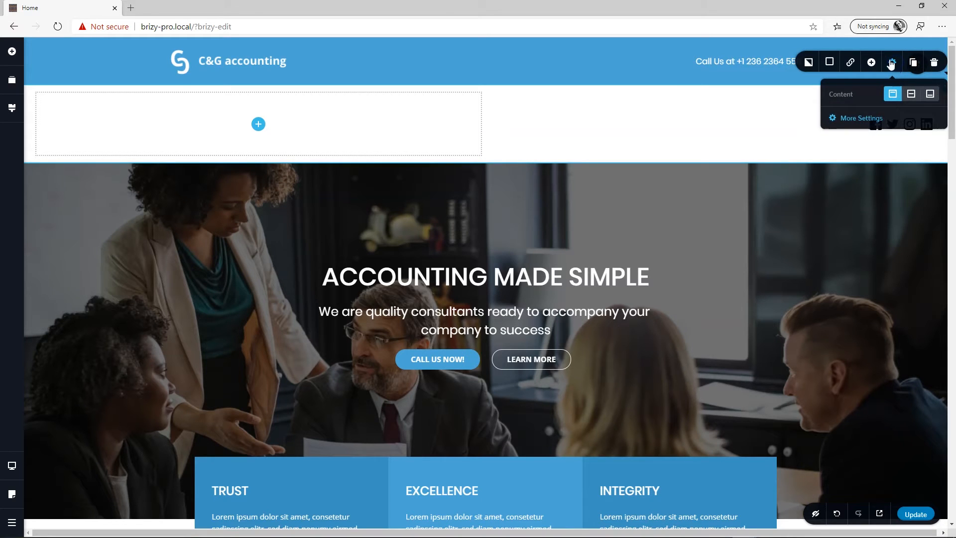
{"action": "left_click", "coordinate": [869, 120]}
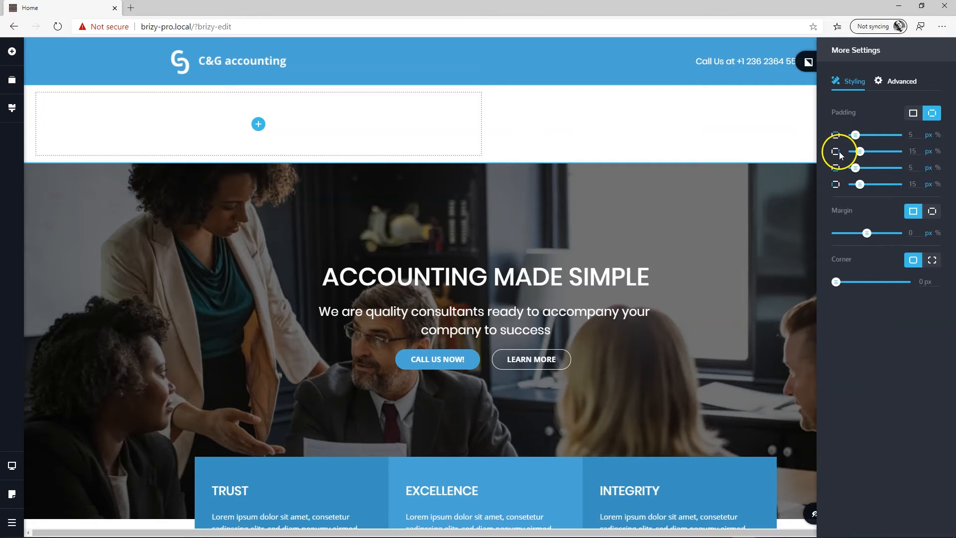
{"action": "left_click", "coordinate": [938, 184]}
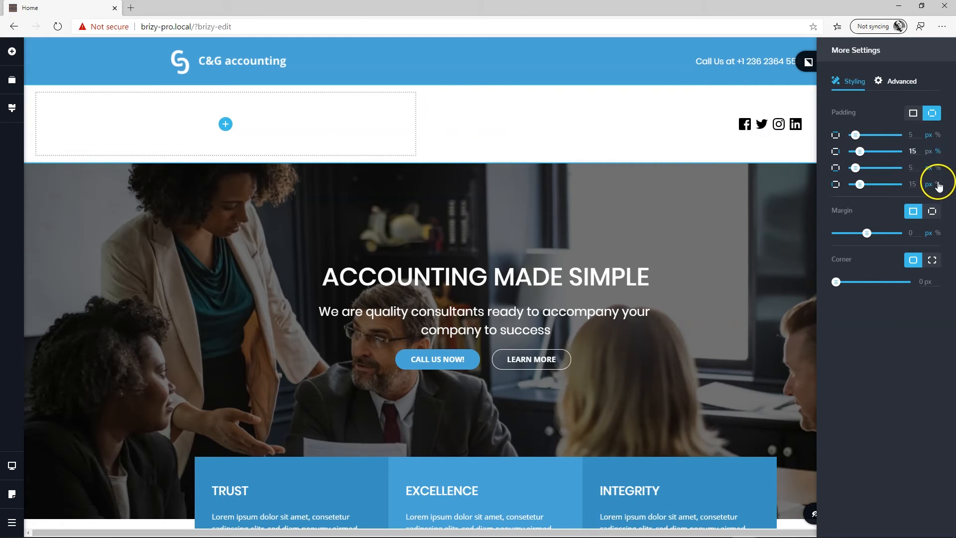
{"action": "left_click", "coordinate": [792, 147]}
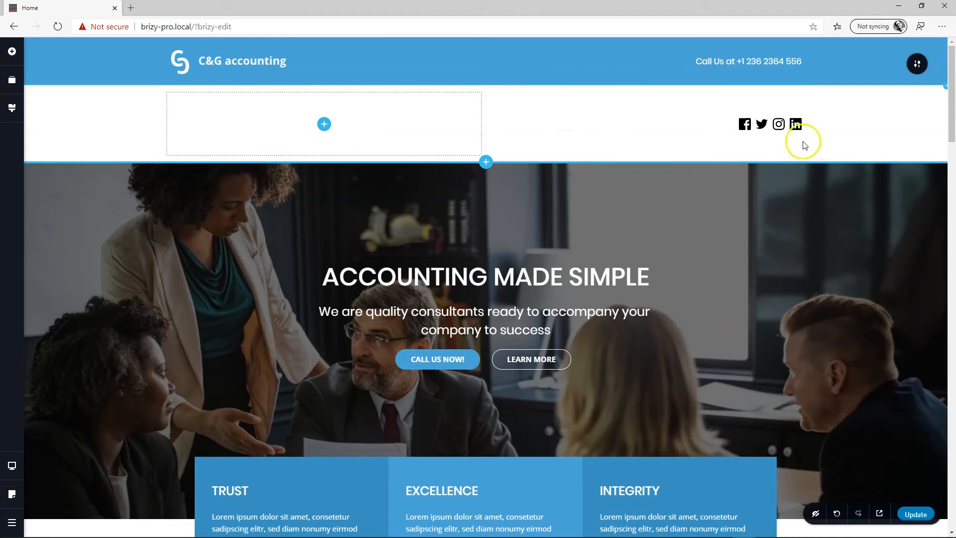
- Add a WordPress Menu element to the empty left column beside the social icons and align it left
{"action": "left_click", "coordinate": [12, 51]}
{"action": "scroll", "coordinate": [81, 316], "scroll_direction": "down", "scroll_amount": 5}
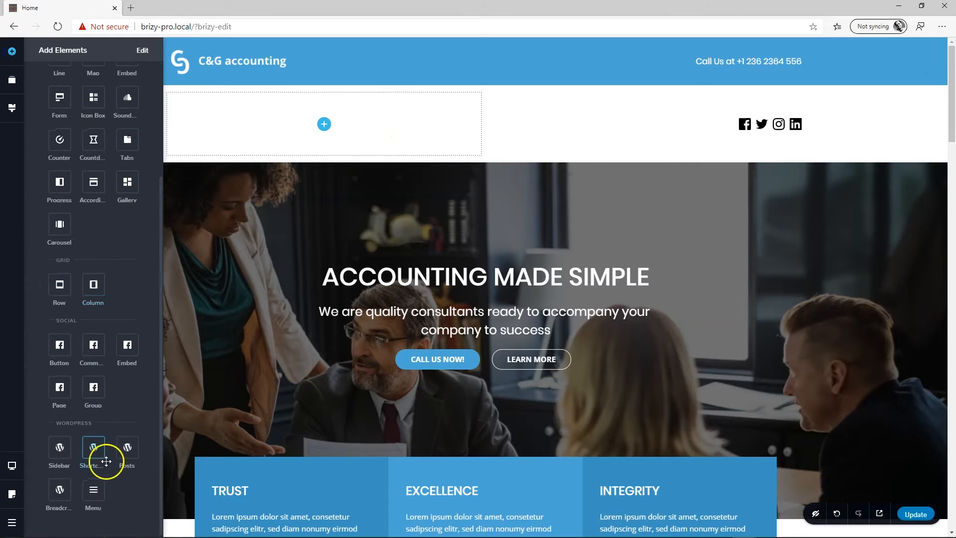
{"action": "left_click_drag", "start_coordinate": [93, 489], "coordinate": [324, 134]}
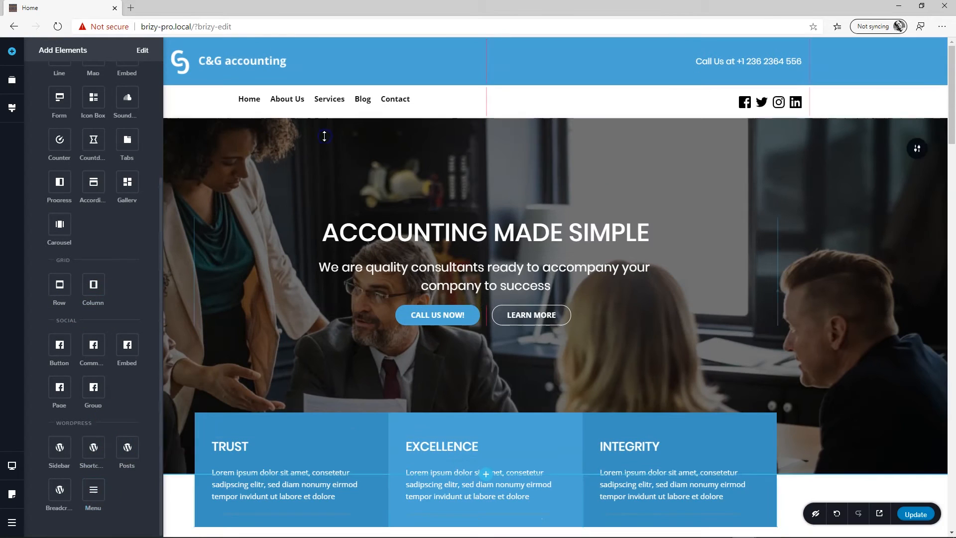
{"action": "left_click", "coordinate": [344, 102]}
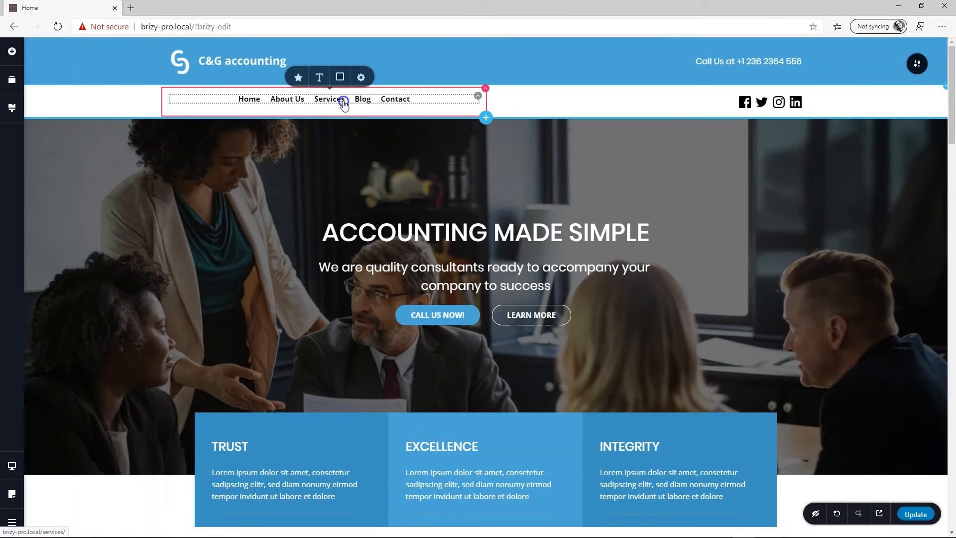
{"action": "left_click", "coordinate": [477, 96]}
{"action": "left_click", "coordinate": [458, 73]}
{"action": "left_click", "coordinate": [458, 72]}
- Set the menu items' typography to Poppins, size 17, Normal weight
{"action": "left_click", "coordinate": [182, 99]}
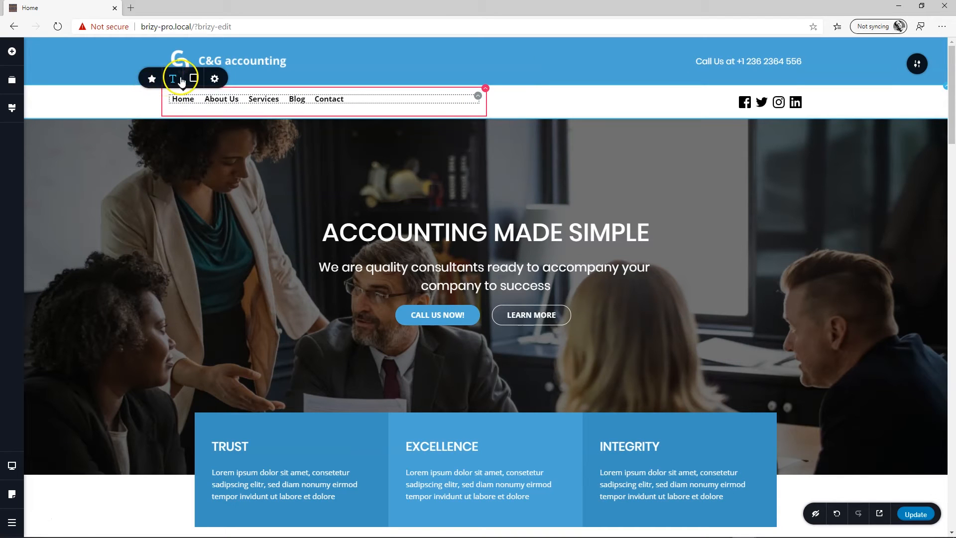
{"action": "left_click", "coordinate": [173, 79]}
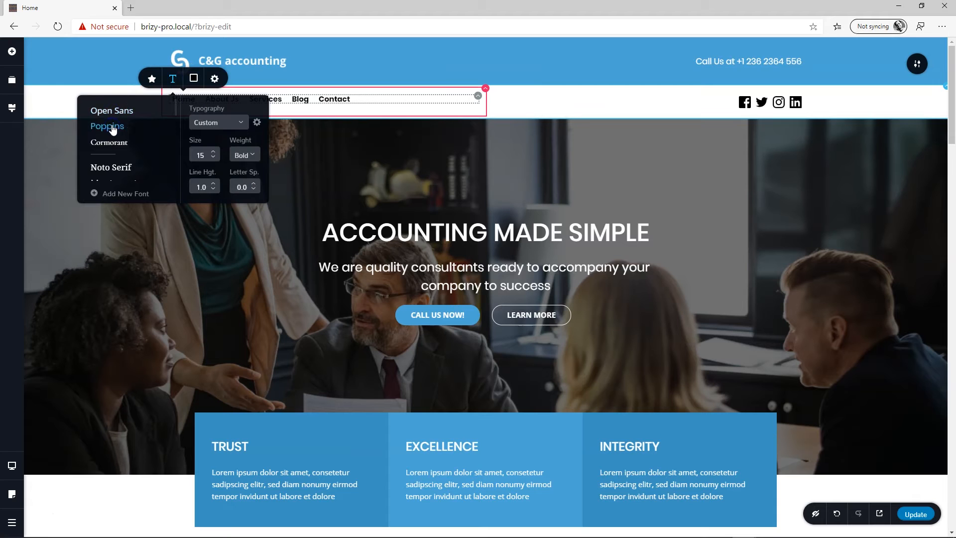
{"action": "left_click", "coordinate": [114, 128]}
{"action": "left_click", "coordinate": [244, 155]}
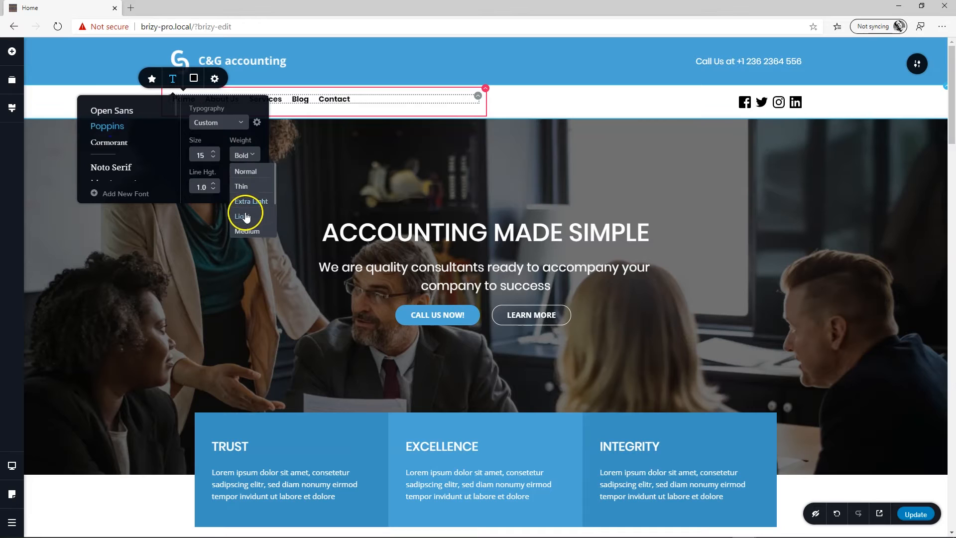
{"action": "left_click", "coordinate": [244, 172]}
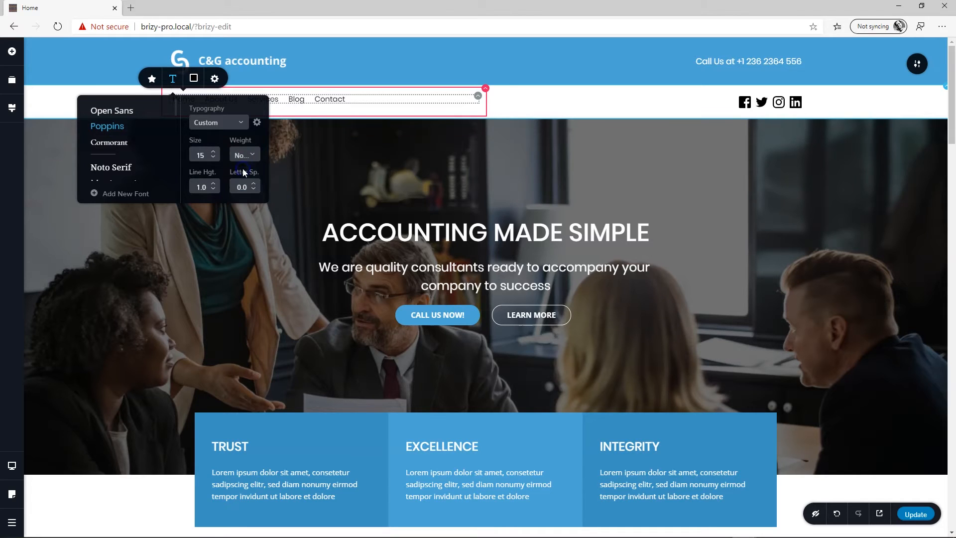
{"action": "left_click", "coordinate": [213, 152]}
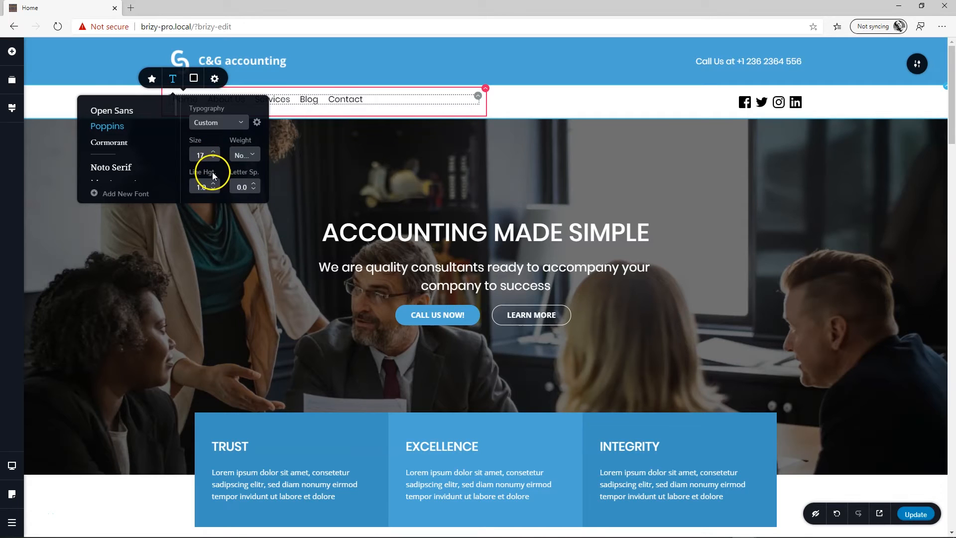
{"action": "left_click", "coordinate": [152, 79]}
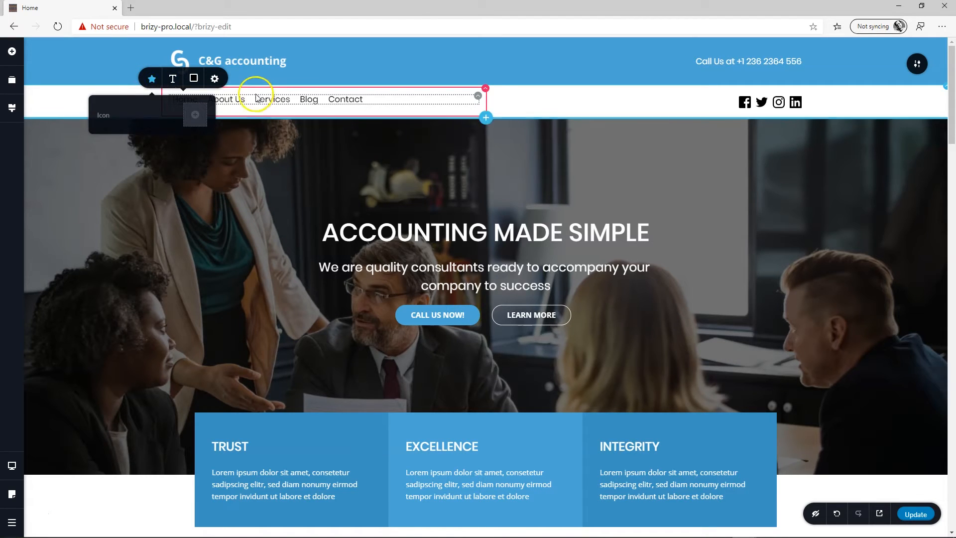
{"action": "left_click", "coordinate": [221, 101]}
{"action": "left_click", "coordinate": [194, 79]}
{"action": "left_click", "coordinate": [253, 85]}
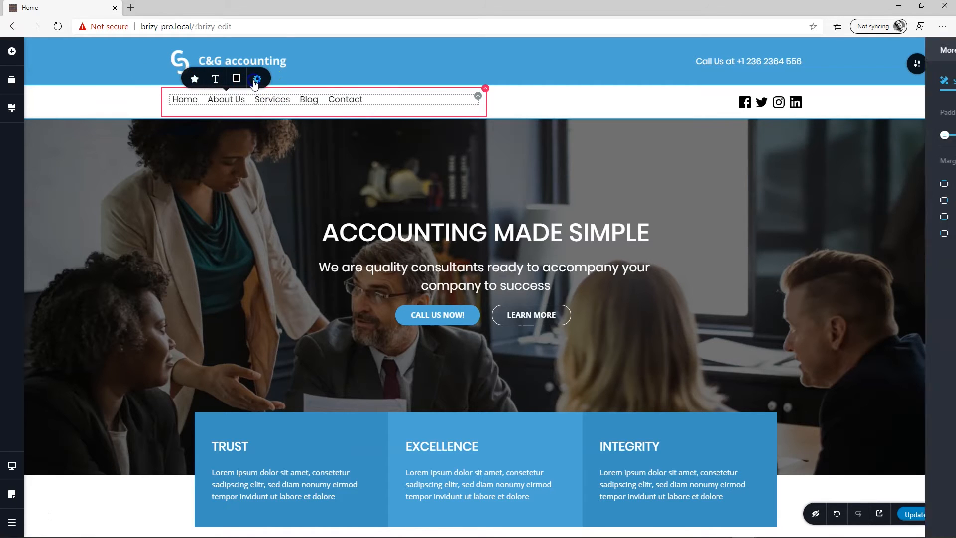
- Set the spacing between the header menu items to 42 px
{"action": "left_click", "coordinate": [479, 103]}
{"action": "left_click", "coordinate": [437, 73]}
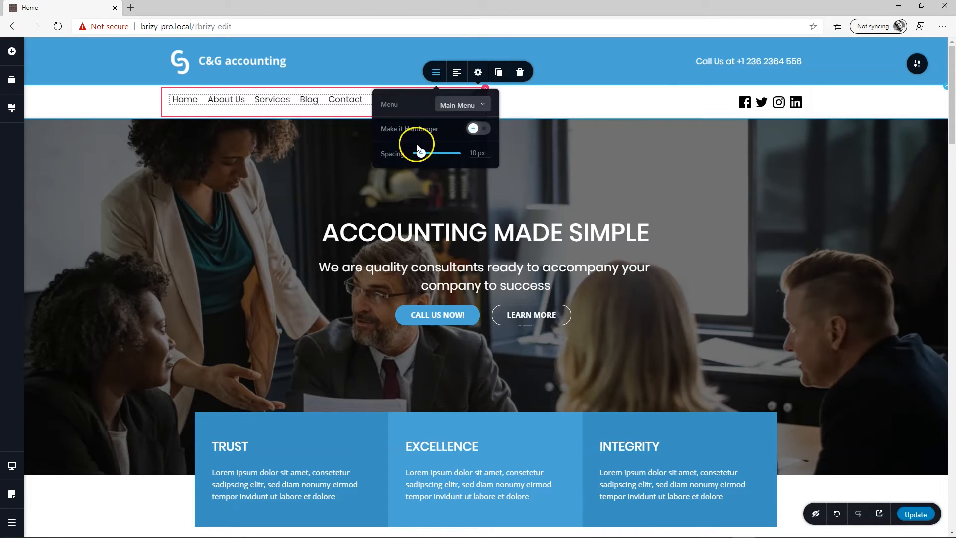
{"action": "left_click_drag", "start_coordinate": [422, 154], "coordinate": [433, 153]}
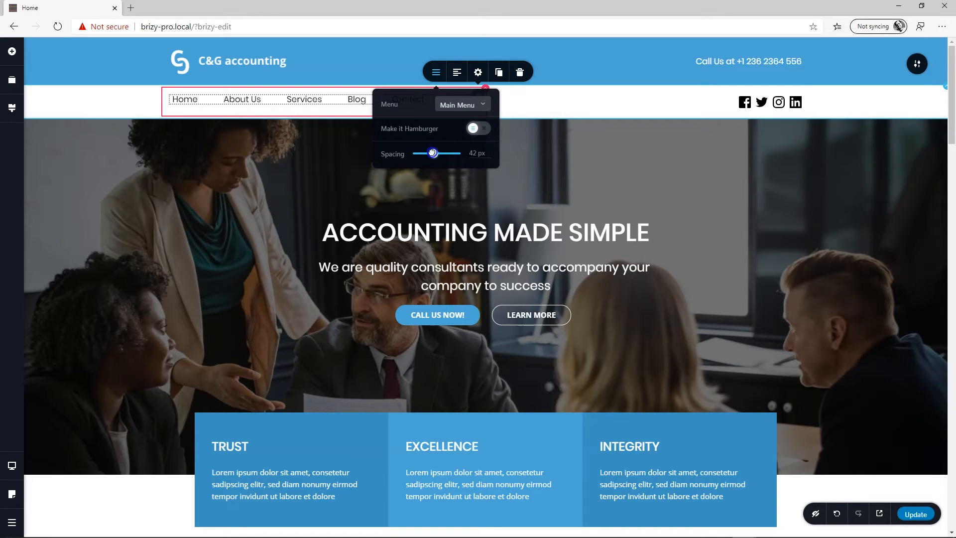
{"action": "left_click", "coordinate": [257, 94]}
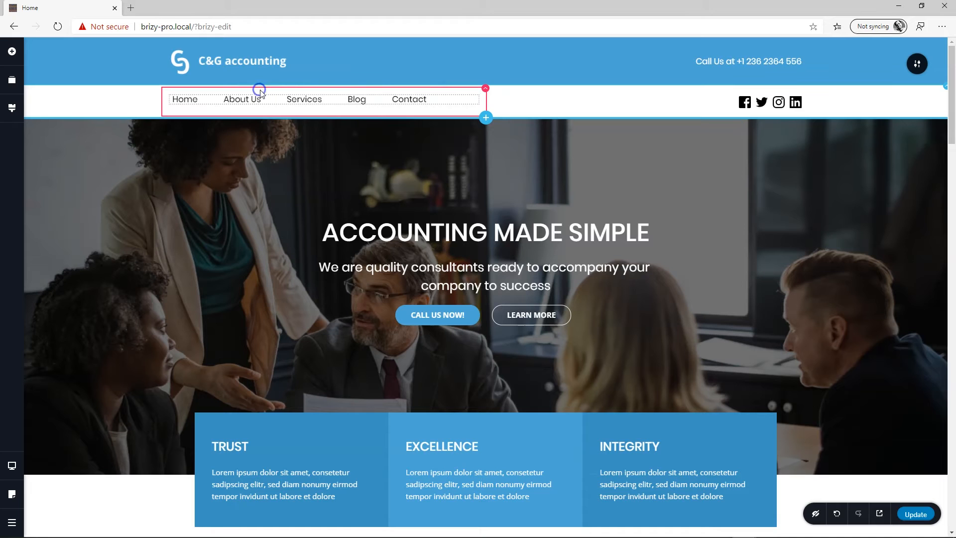
- Vertically centre the content of the menu column and widen that column toward the social icons, well past the row's midpoint
{"action": "left_click", "coordinate": [487, 90]}
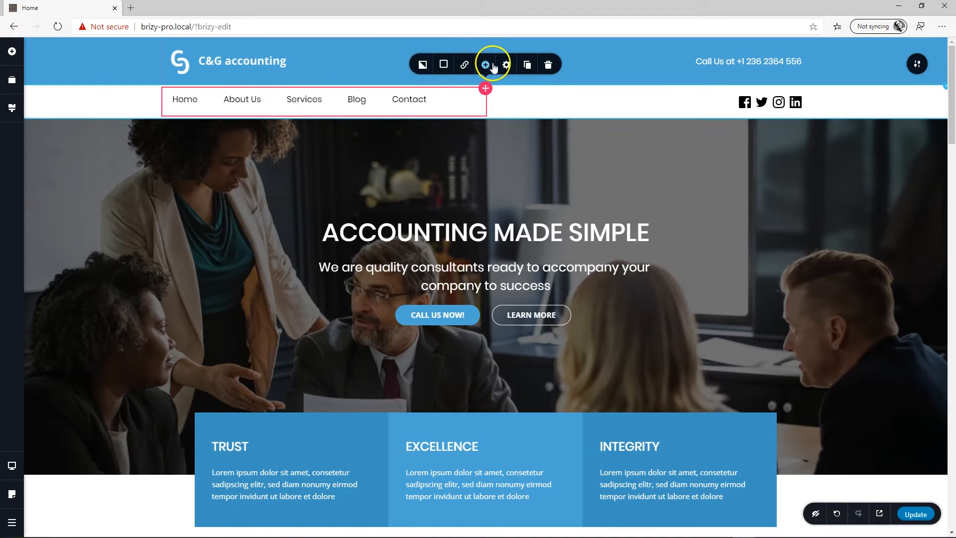
{"action": "left_click", "coordinate": [509, 67]}
{"action": "left_click", "coordinate": [533, 99]}
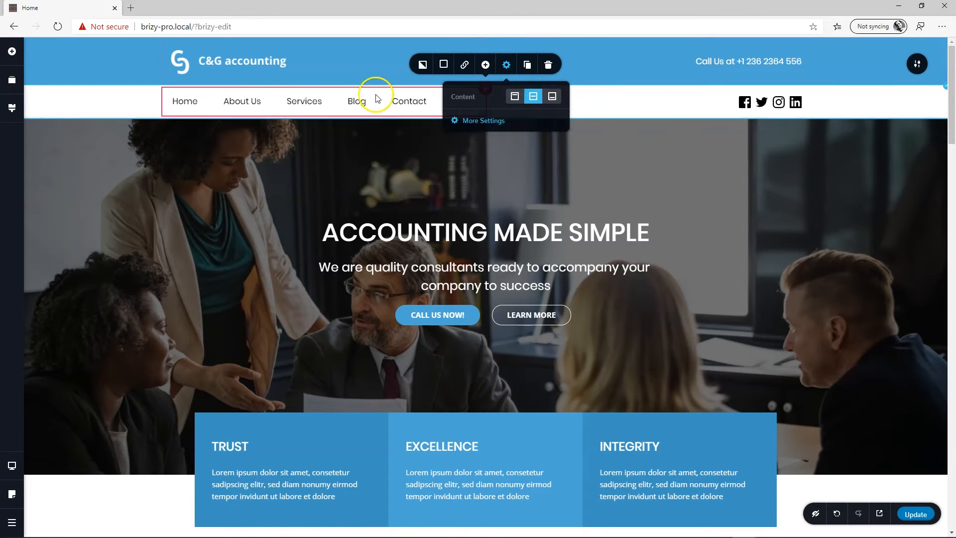
{"action": "left_click", "coordinate": [376, 95]}
{"action": "left_click_drag", "start_coordinate": [186, 172], "coordinate": [179, 179]}
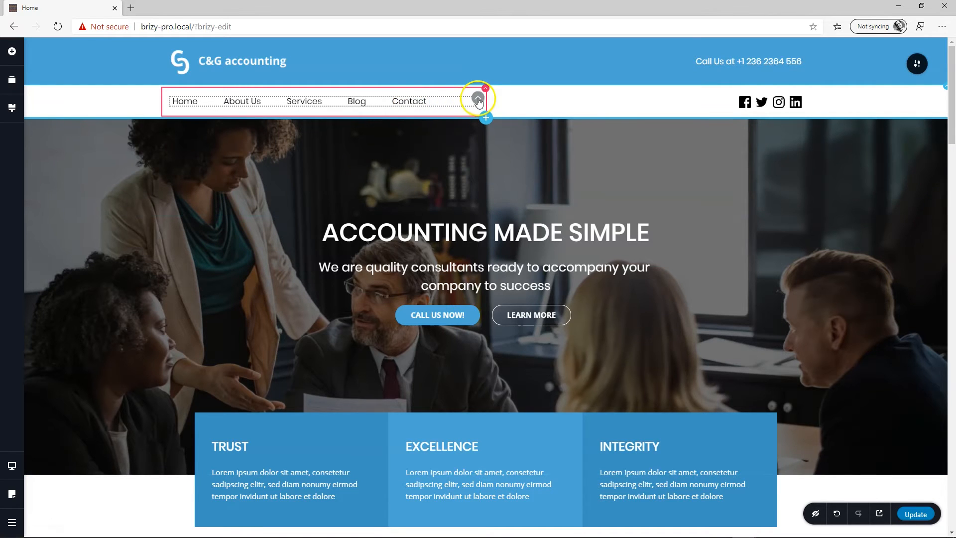
{"action": "left_click_drag", "start_coordinate": [488, 100], "coordinate": [618, 105]}
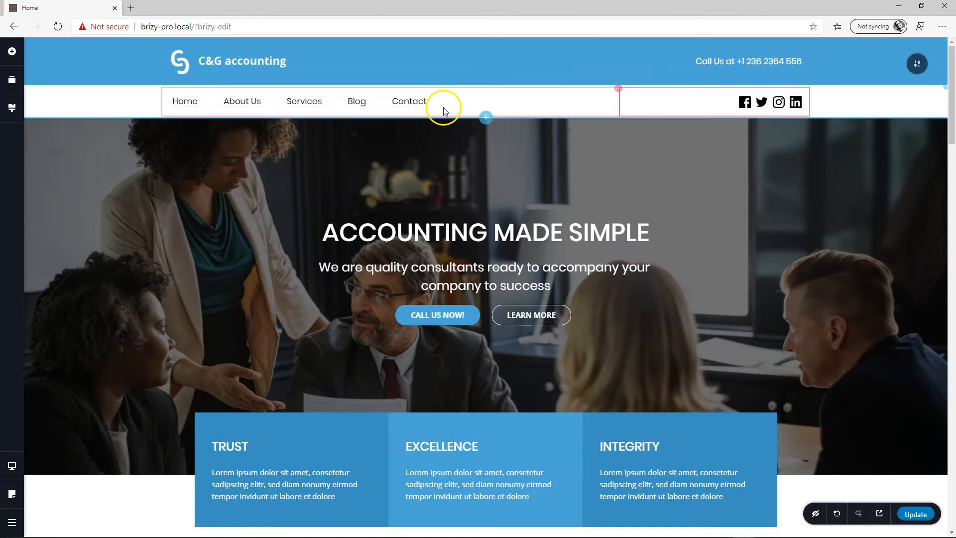
- Increase the spacing between the header menu items to 63 px
{"action": "left_click", "coordinate": [412, 105]}
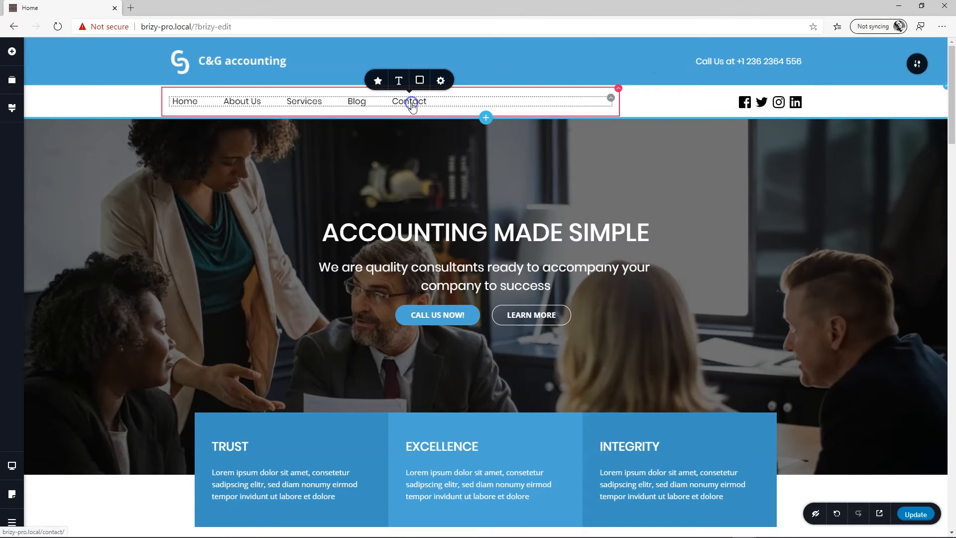
{"action": "left_click", "coordinate": [612, 97]}
{"action": "left_click", "coordinate": [569, 76]}
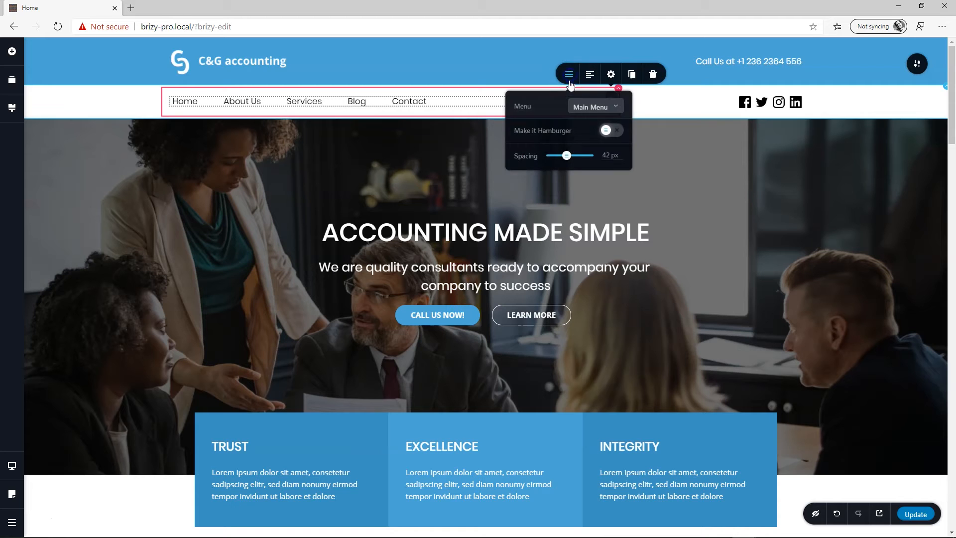
{"action": "left_click_drag", "start_coordinate": [567, 155], "coordinate": [575, 155]}
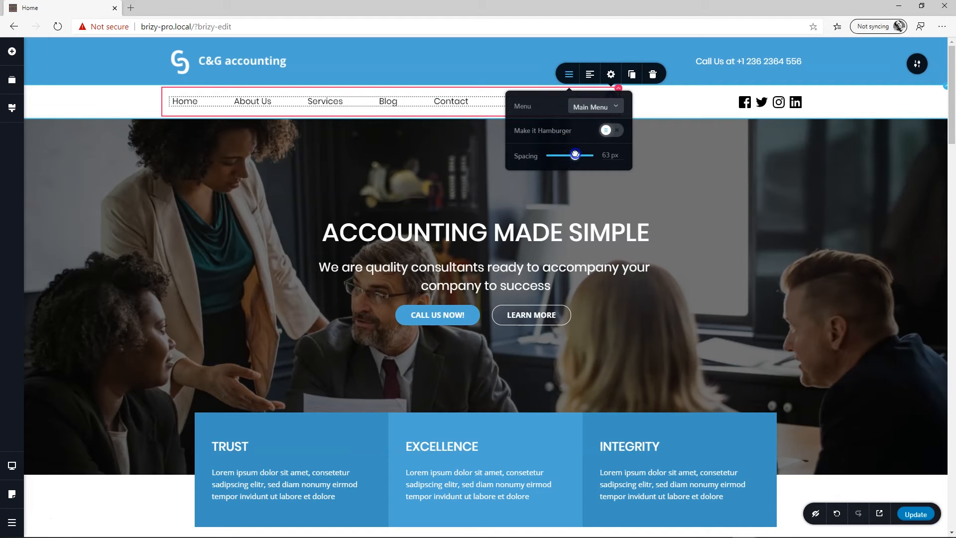
{"action": "left_click", "coordinate": [416, 132]}
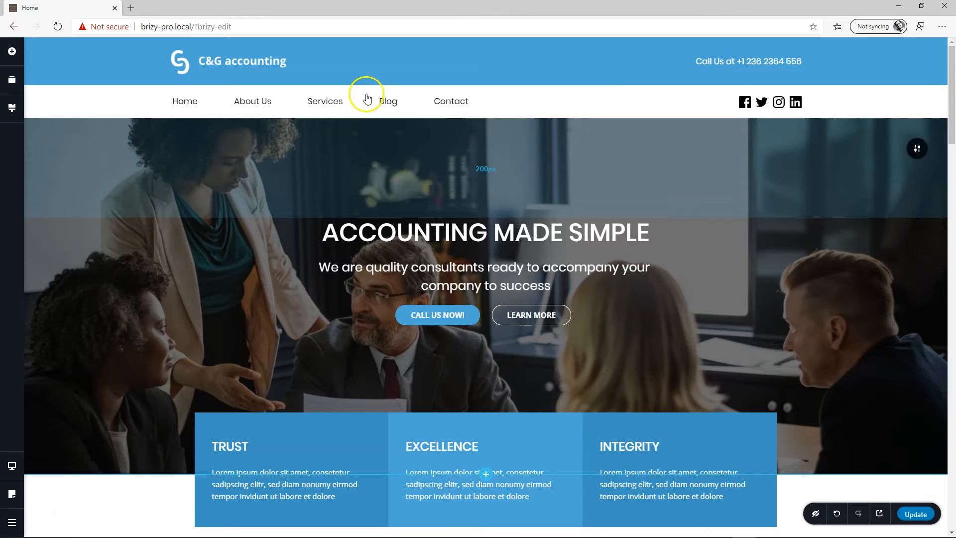
- Check the normal and hover text colours of the menu items
{"action": "left_click", "coordinate": [185, 106]}
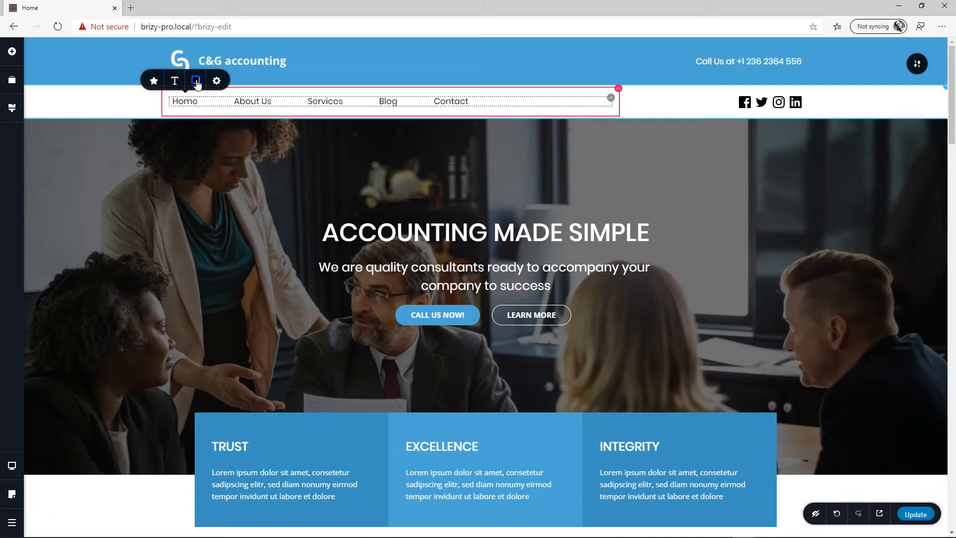
{"action": "left_click", "coordinate": [196, 81]}
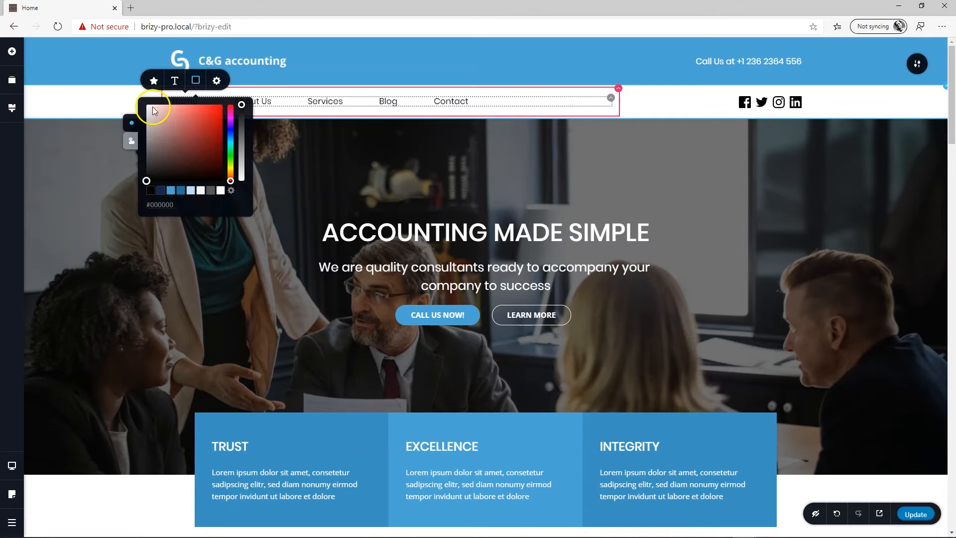
{"action": "left_click", "coordinate": [132, 143]}
{"action": "left_click", "coordinate": [131, 123]}
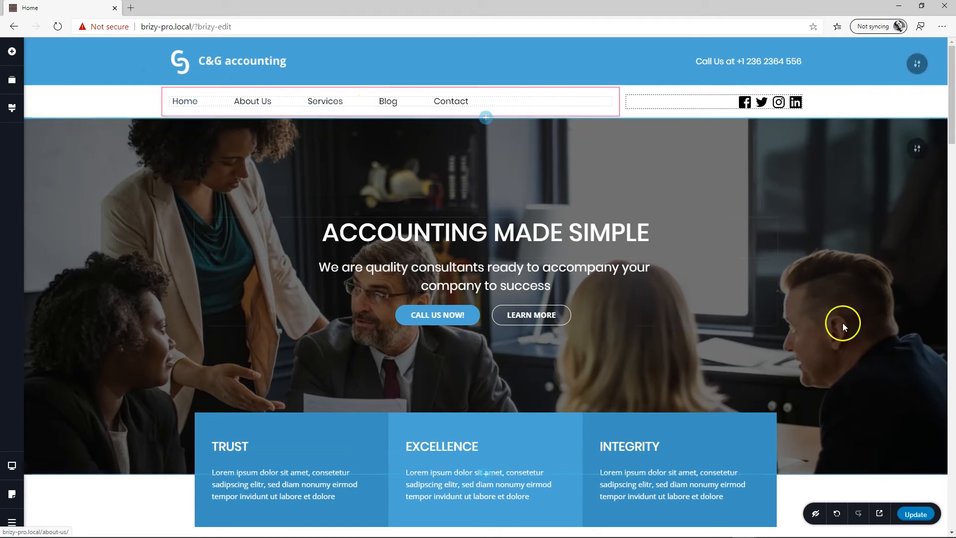
- Save the page changes and compare the custom header with the sticky header used further down the page
{"action": "left_click", "coordinate": [925, 514]}
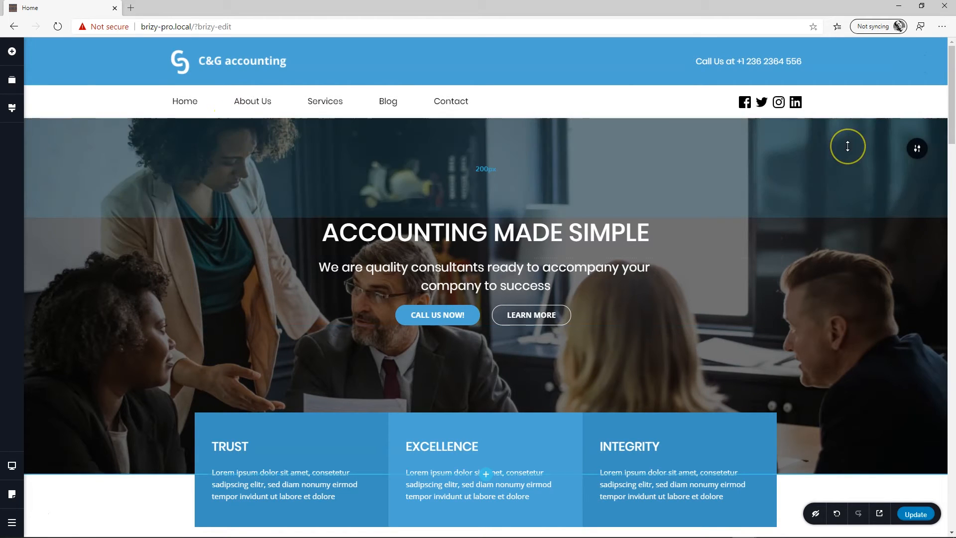
{"action": "scroll", "coordinate": [847, 146], "scroll_direction": "down", "scroll_amount": 10}
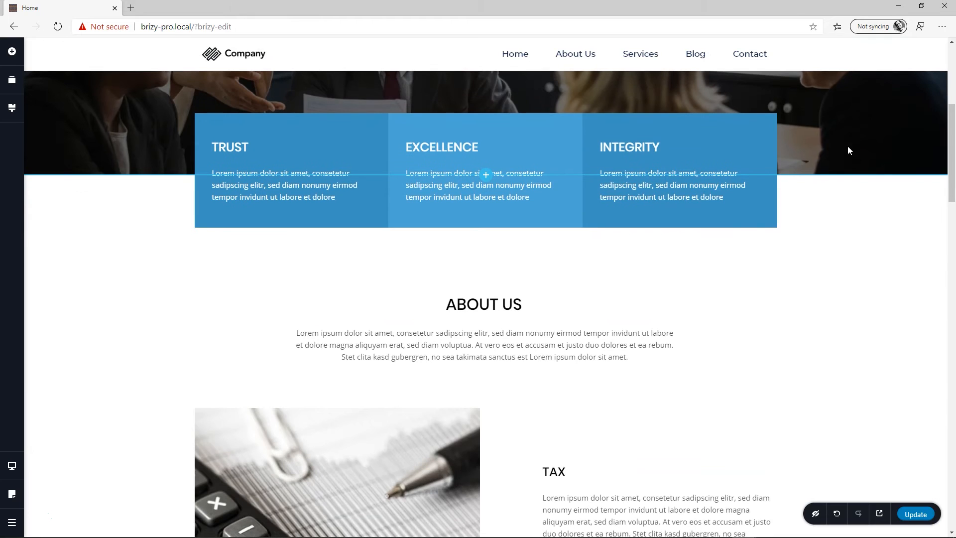
{"action": "scroll", "coordinate": [847, 146], "scroll_direction": "up", "scroll_amount": 12}
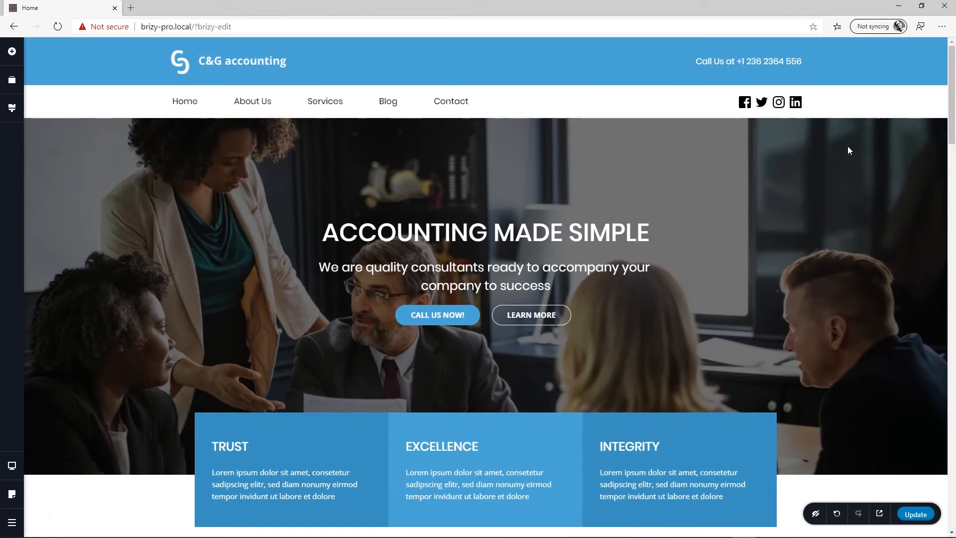
{"action": "scroll", "coordinate": [847, 146], "scroll_direction": "down", "scroll_amount": 7}
{"action": "scroll", "coordinate": [850, 151], "scroll_direction": "down", "scroll_amount": 2}
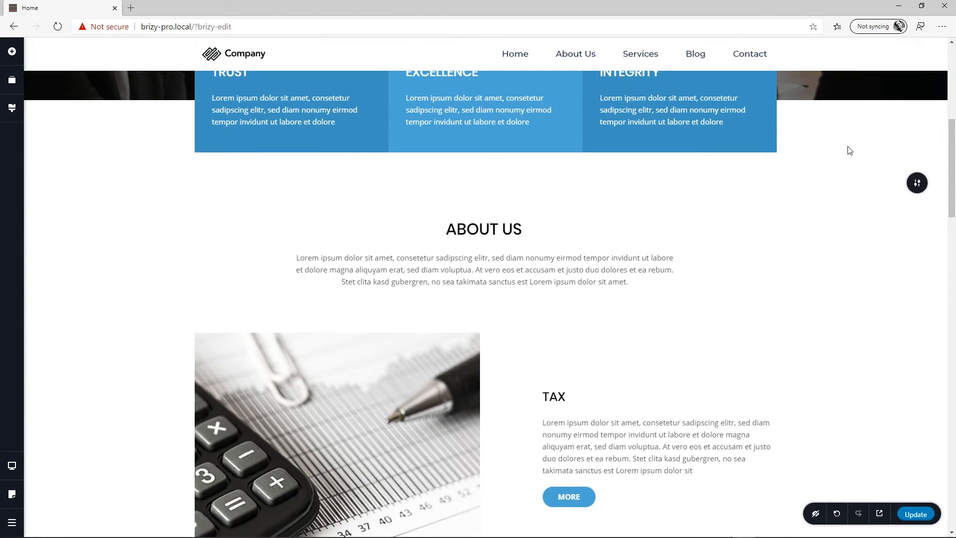
{"action": "left_click", "coordinate": [244, 61]}
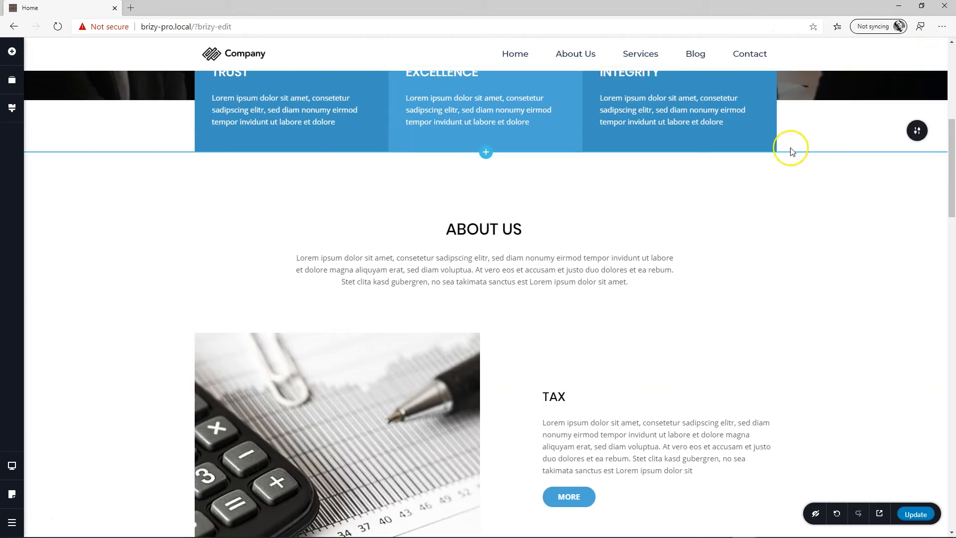
{"action": "scroll", "coordinate": [790, 148], "scroll_direction": "up", "scroll_amount": 8}
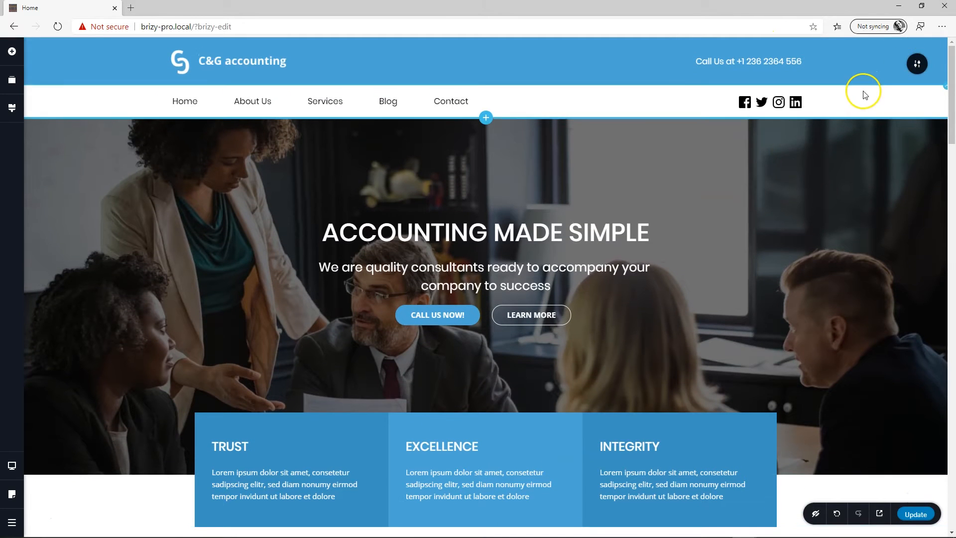
- Open the background overlay colour settings of the sticky header block
{"action": "scroll", "coordinate": [862, 94], "scroll_direction": "down", "scroll_amount": 6}
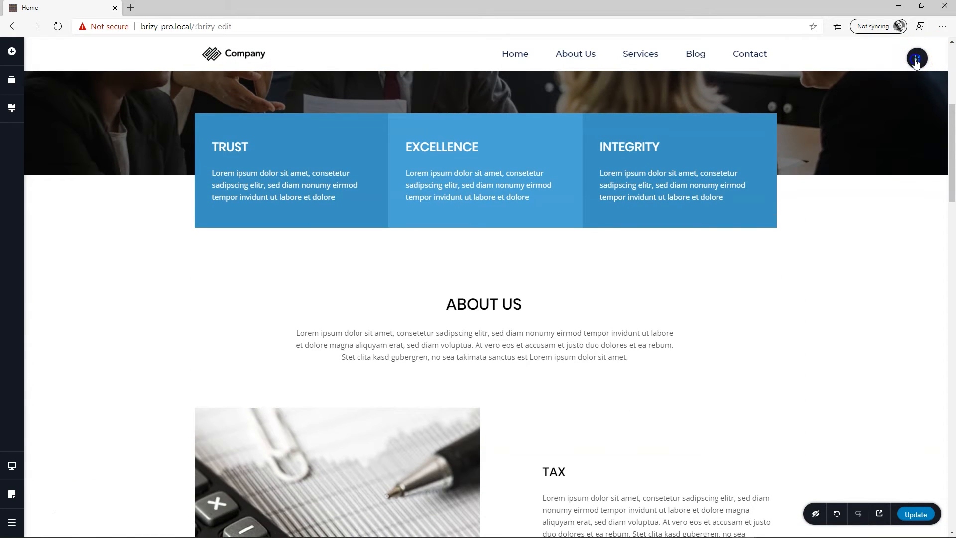
{"action": "left_click", "coordinate": [916, 59]}
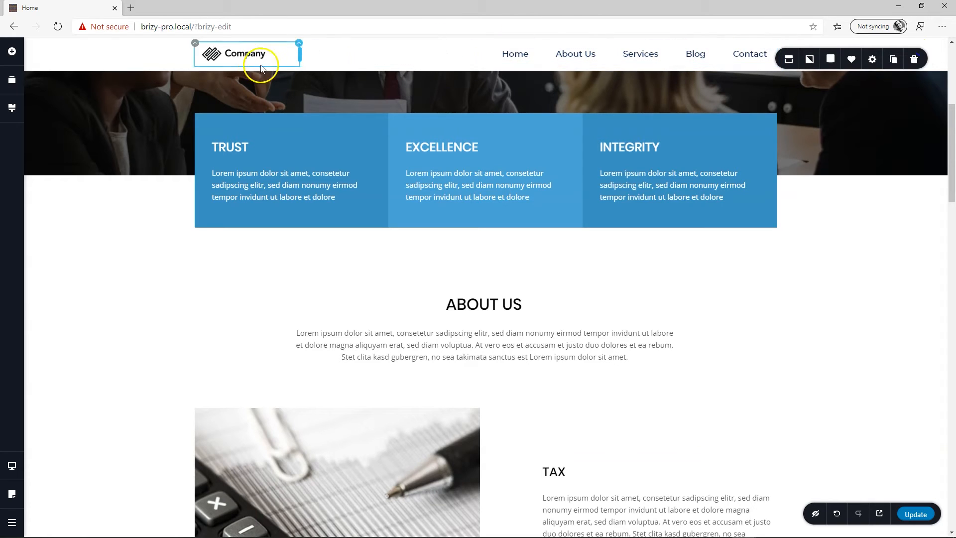
{"action": "left_click", "coordinate": [830, 59]}
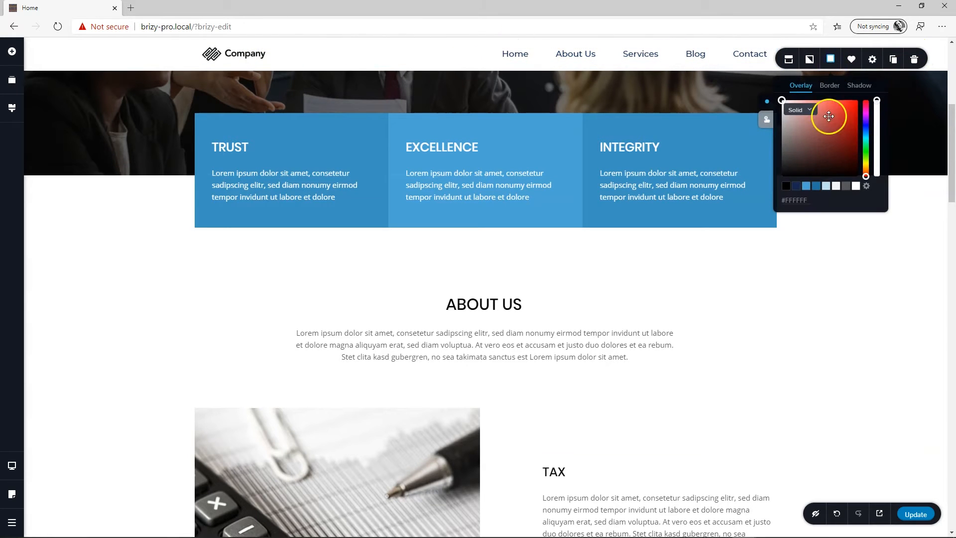
- Set the sticky header's overlay to the palette blue #4BA5D5 at about 58% opacity and compare it with the main header
{"action": "left_click", "coordinate": [807, 187]}
{"action": "left_click_drag", "start_coordinate": [877, 100], "coordinate": [876, 138]}
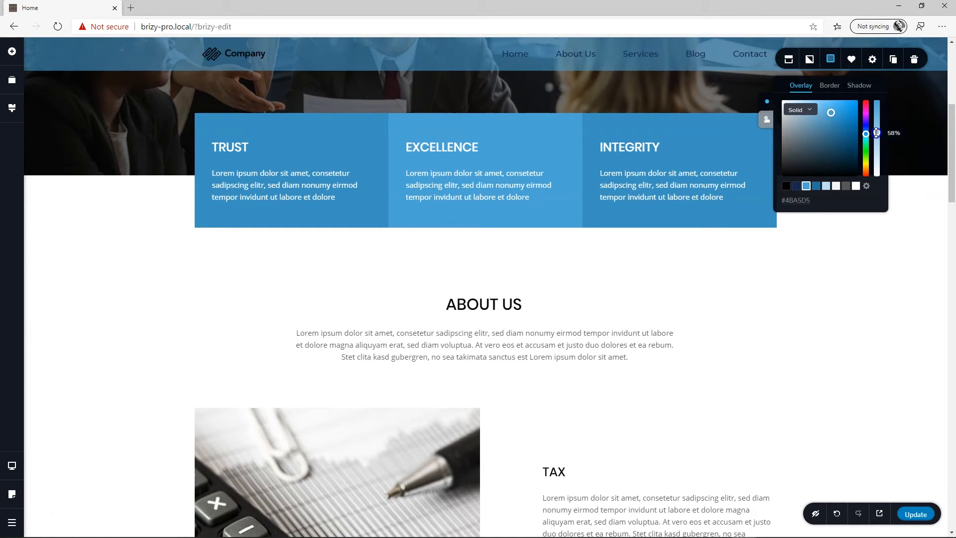
{"action": "scroll", "coordinate": [876, 194], "scroll_direction": "up", "scroll_amount": 6}
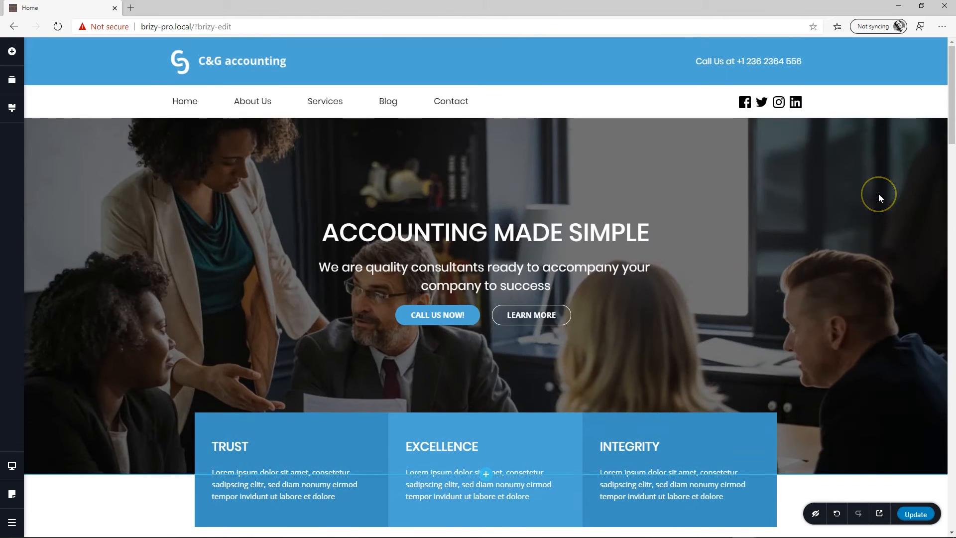
{"action": "scroll", "coordinate": [878, 193], "scroll_direction": "down", "scroll_amount": 6}
{"action": "scroll", "coordinate": [879, 193], "scroll_direction": "up", "scroll_amount": 6}
{"action": "left_click", "coordinate": [865, 58]}
{"action": "left_click", "coordinate": [916, 63]}
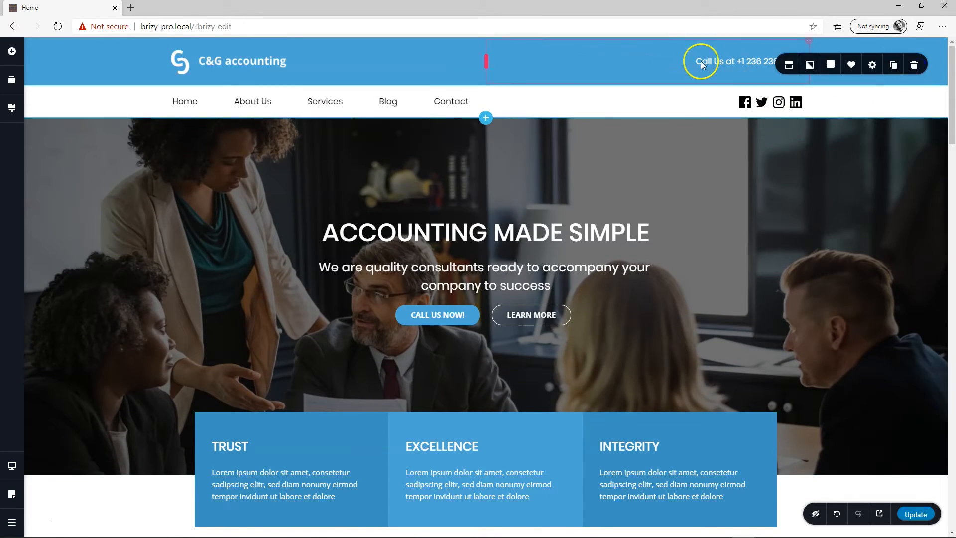
{"action": "scroll", "coordinate": [888, 185], "scroll_direction": "down", "scroll_amount": 5}
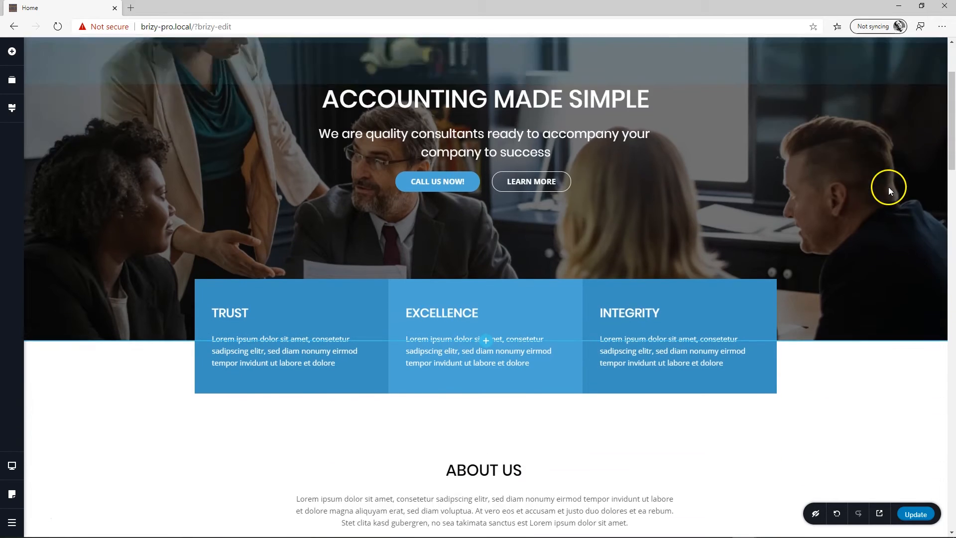
{"action": "left_click", "coordinate": [917, 58]}
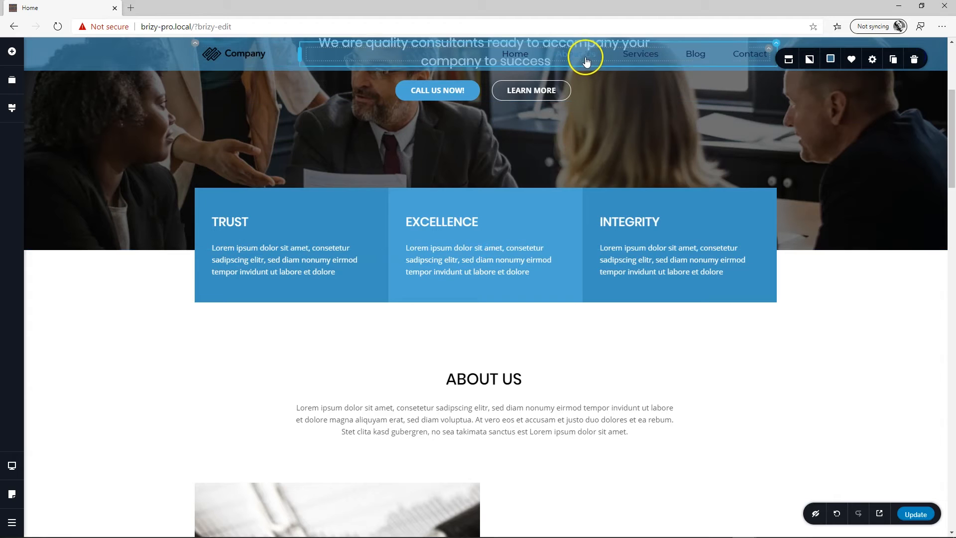
- Colour the sticky header's menu text white (#FFFFFF) and set its font weight to Normal
{"action": "left_click", "coordinate": [514, 55]}
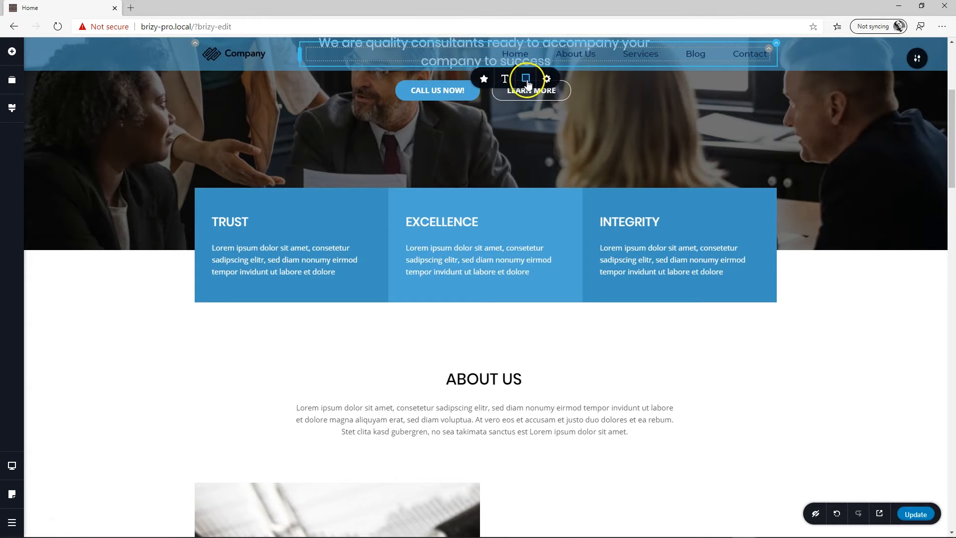
{"action": "left_click", "coordinate": [526, 81]}
{"action": "left_click", "coordinate": [551, 188]}
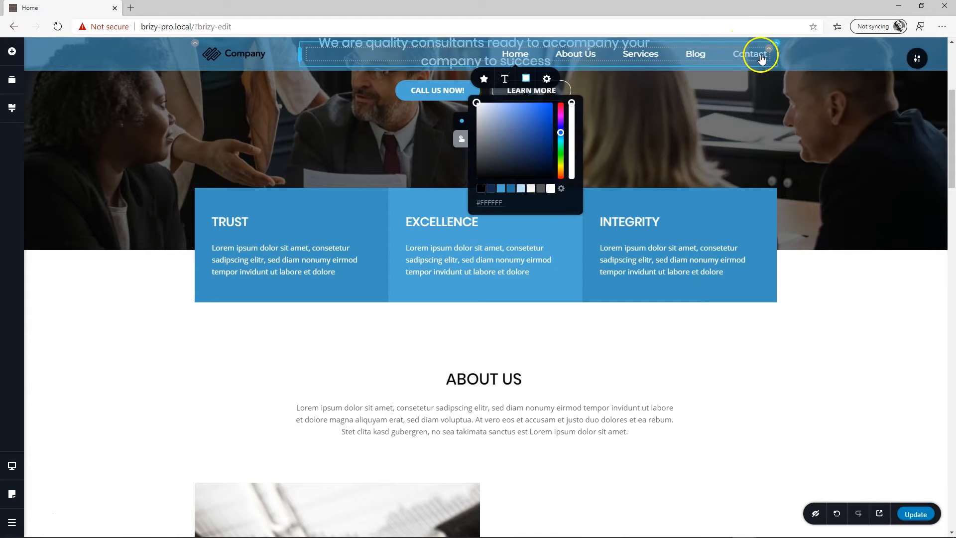
{"action": "left_click", "coordinate": [505, 79]}
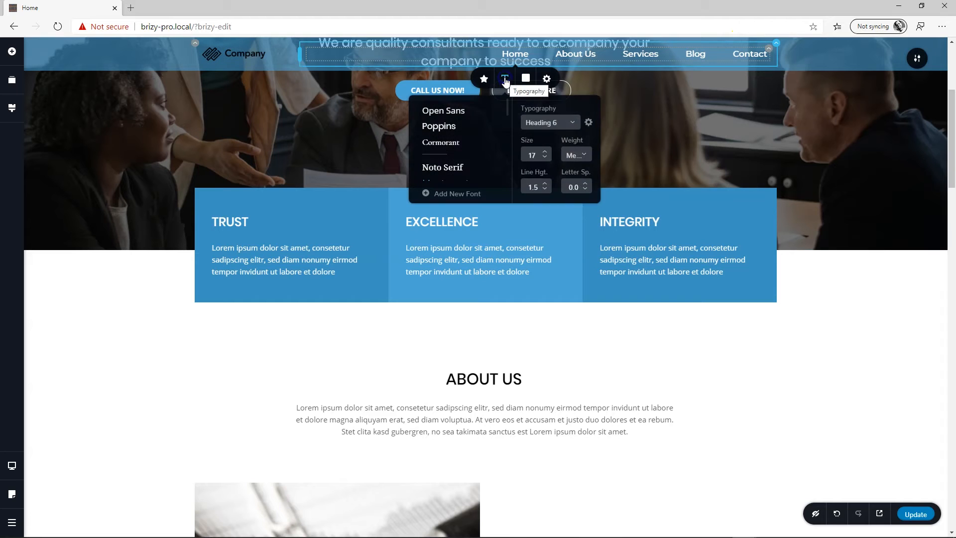
{"action": "left_click", "coordinate": [575, 155]}
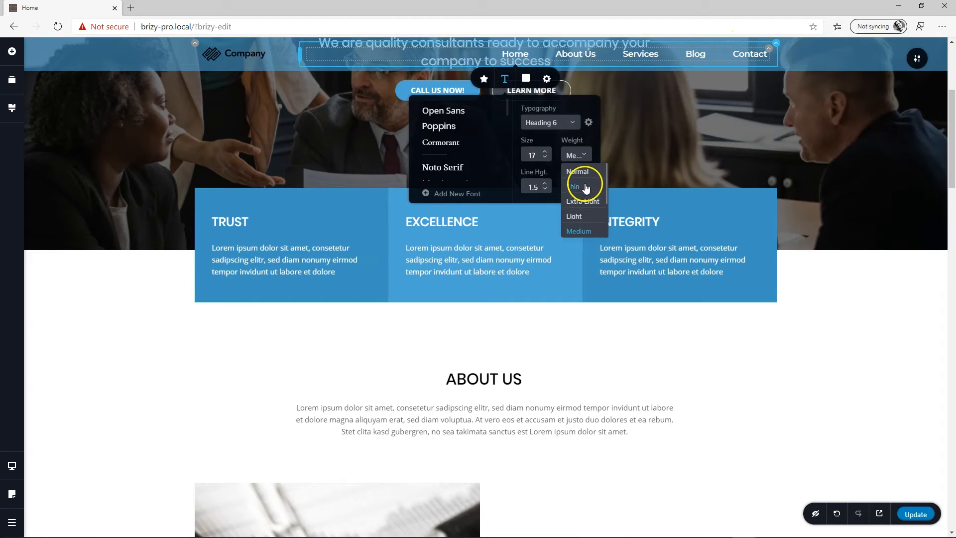
{"action": "left_click", "coordinate": [585, 175]}
{"action": "left_click", "coordinate": [714, 138]}
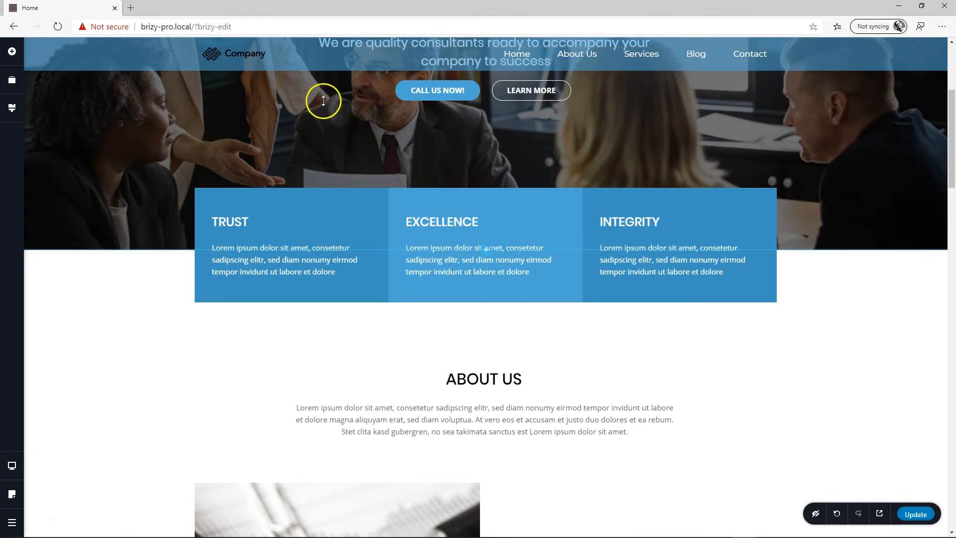
- Replace the sticky header's placeholder logo with logo.png, the white C&G accounting logo, from the media library
{"action": "left_click", "coordinate": [251, 58]}
{"action": "left_click", "coordinate": [170, 78]}
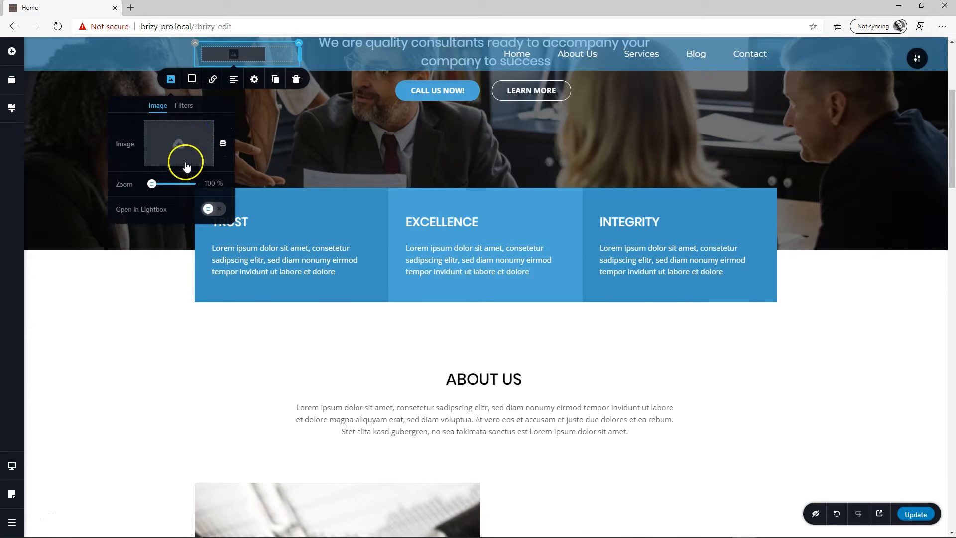
{"action": "left_click", "coordinate": [184, 158]}
{"action": "left_click", "coordinate": [379, 239]}
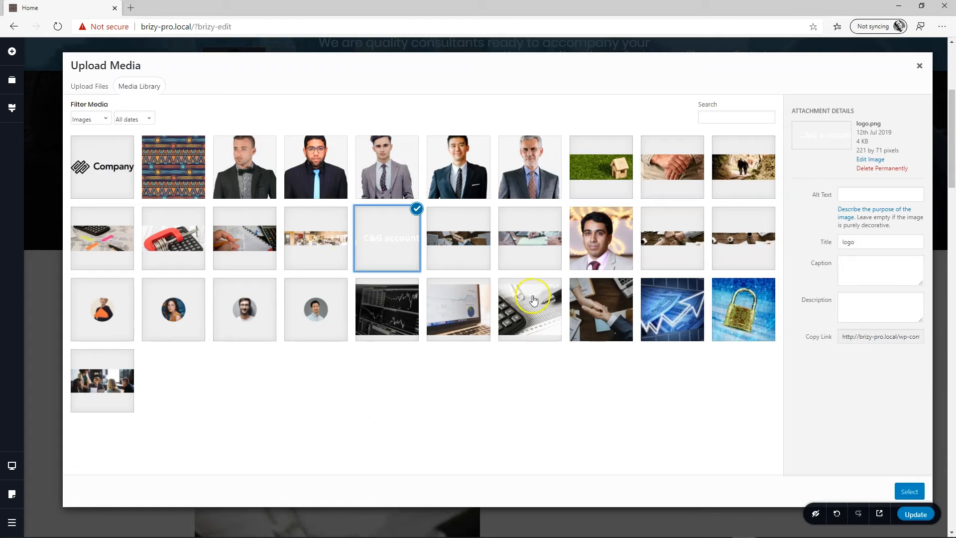
{"action": "left_click", "coordinate": [909, 491]}
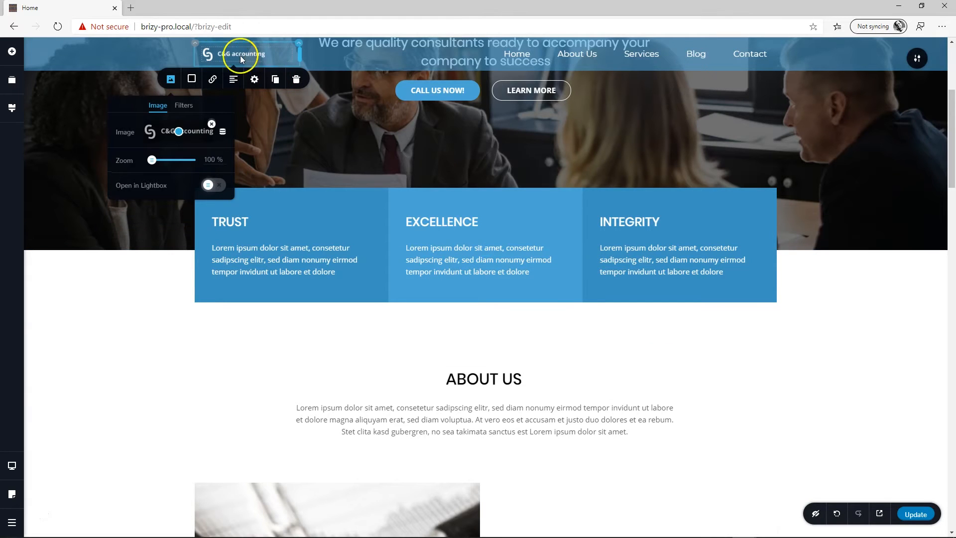
- Enlarge the sticky header's logo slightly and check the header along the page
{"action": "left_click", "coordinate": [270, 59]}
{"action": "left_click_drag", "start_coordinate": [265, 60], "coordinate": [290, 64]}
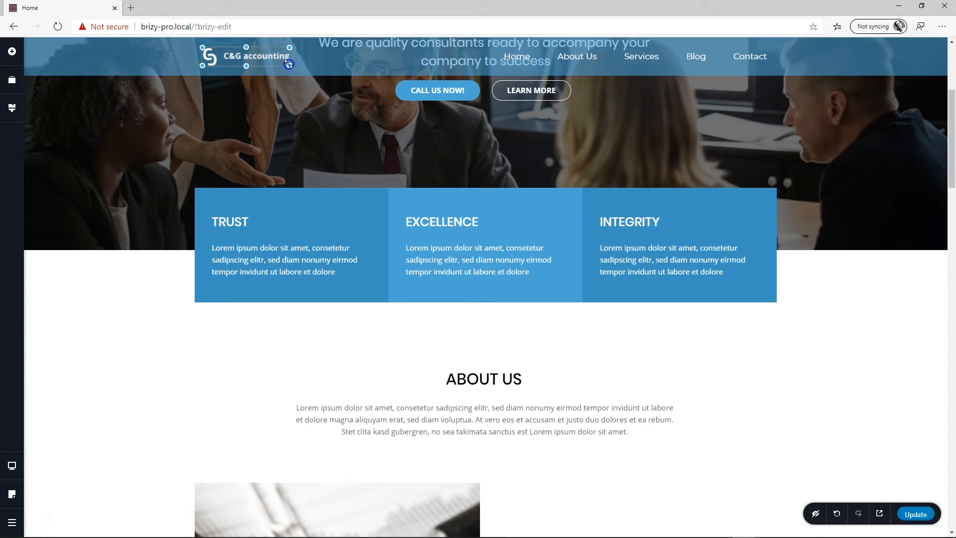
{"action": "left_click", "coordinate": [882, 310]}
{"action": "scroll", "coordinate": [682, 158], "scroll_direction": "down", "scroll_amount": 7}
{"action": "scroll", "coordinate": [682, 157], "scroll_direction": "down", "scroll_amount": 12}
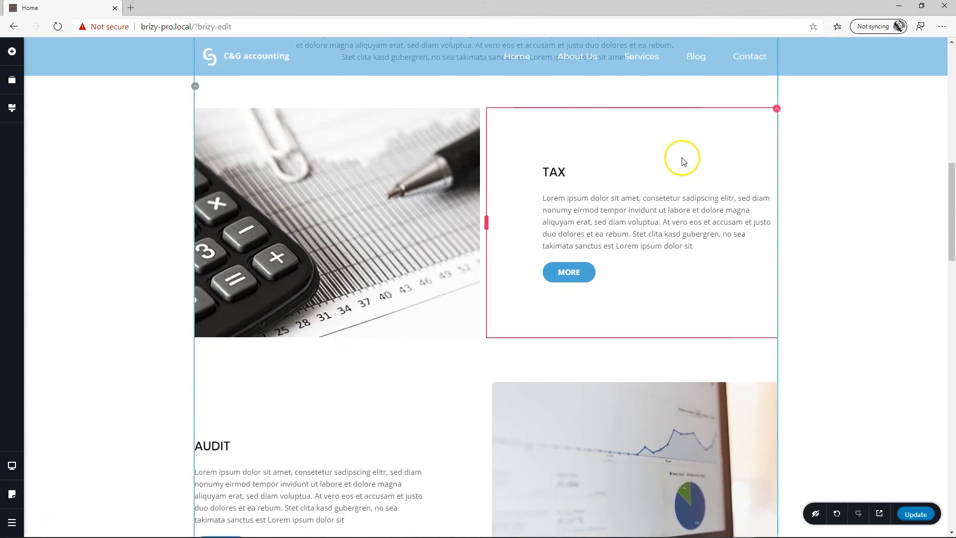
{"action": "scroll", "coordinate": [682, 158], "scroll_direction": "up", "scroll_amount": 20}
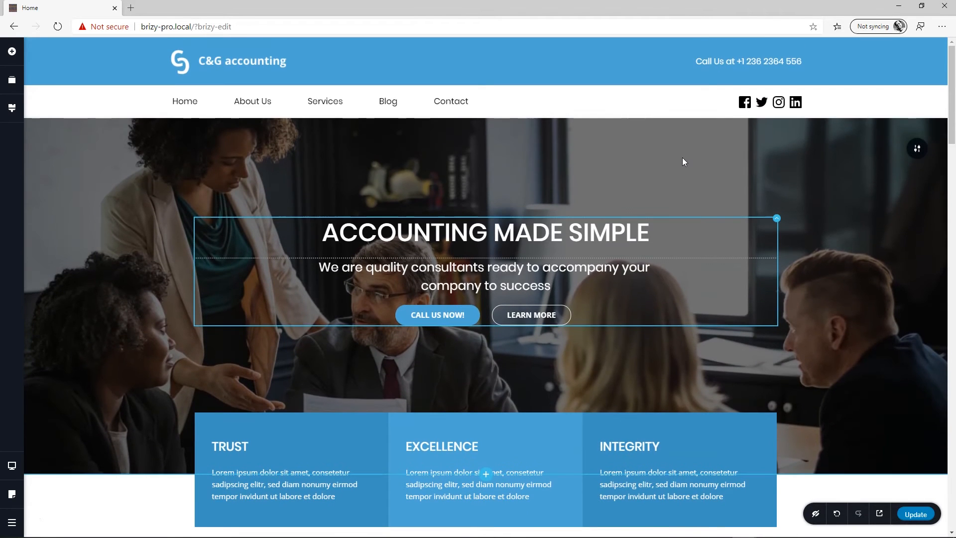
{"action": "left_click_drag", "start_coordinate": [951, 94], "coordinate": [952, 64]}
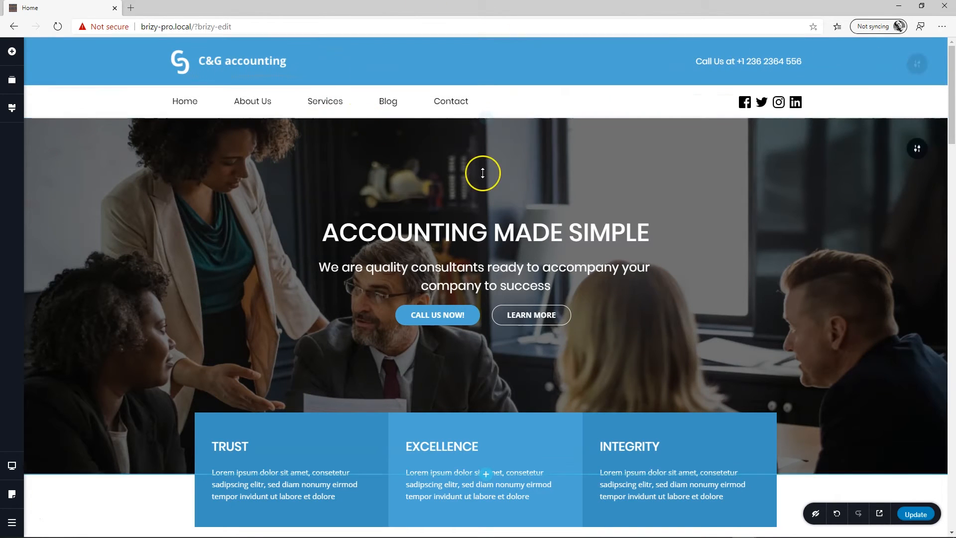
- Preview the home page and check how the sticky header behaves along the page
{"action": "mouse_move", "coordinate": [482, 173]}
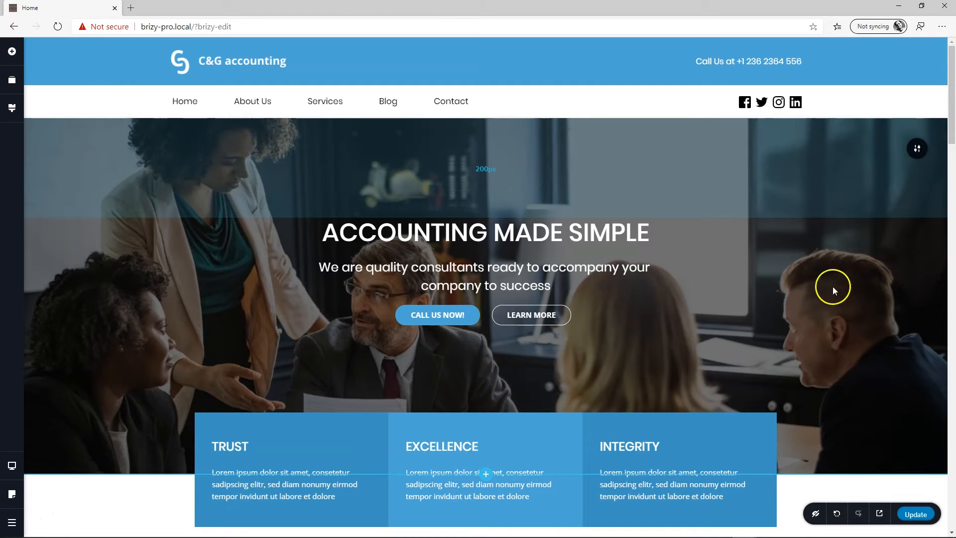
{"action": "left_click", "coordinate": [878, 513]}
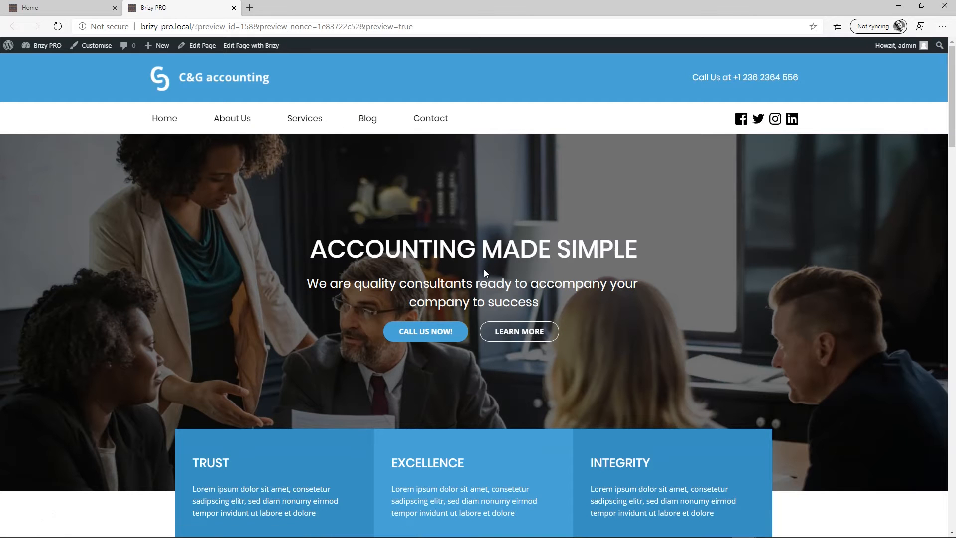
{"action": "scroll", "coordinate": [252, 94], "scroll_direction": "down", "scroll_amount": 15}
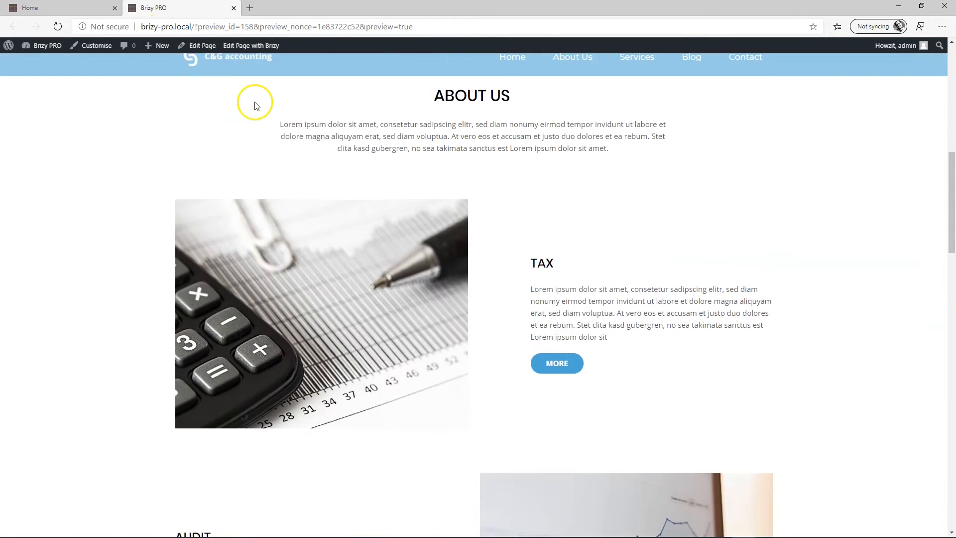
{"action": "scroll", "coordinate": [257, 110], "scroll_direction": "up", "scroll_amount": 15}
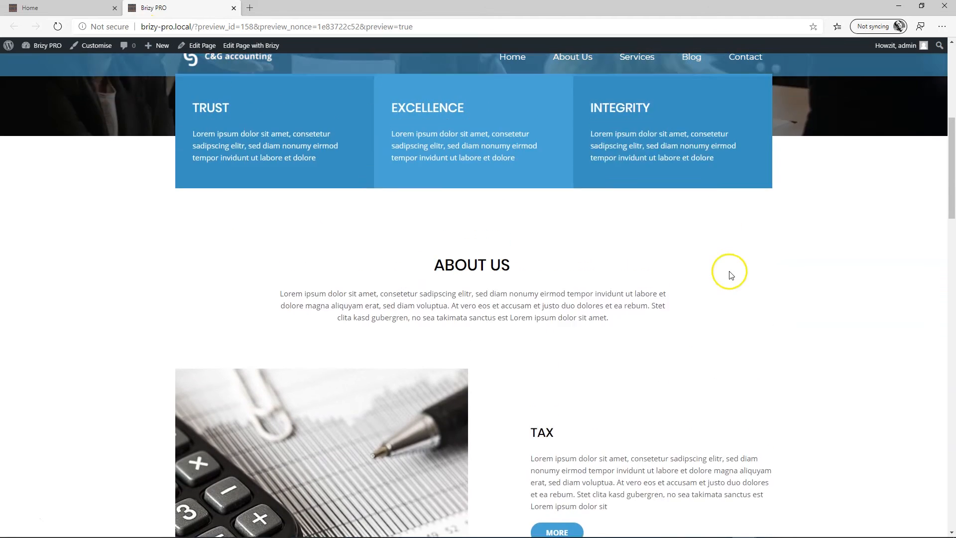
{"action": "scroll", "coordinate": [730, 274], "scroll_direction": "down", "scroll_amount": 8}
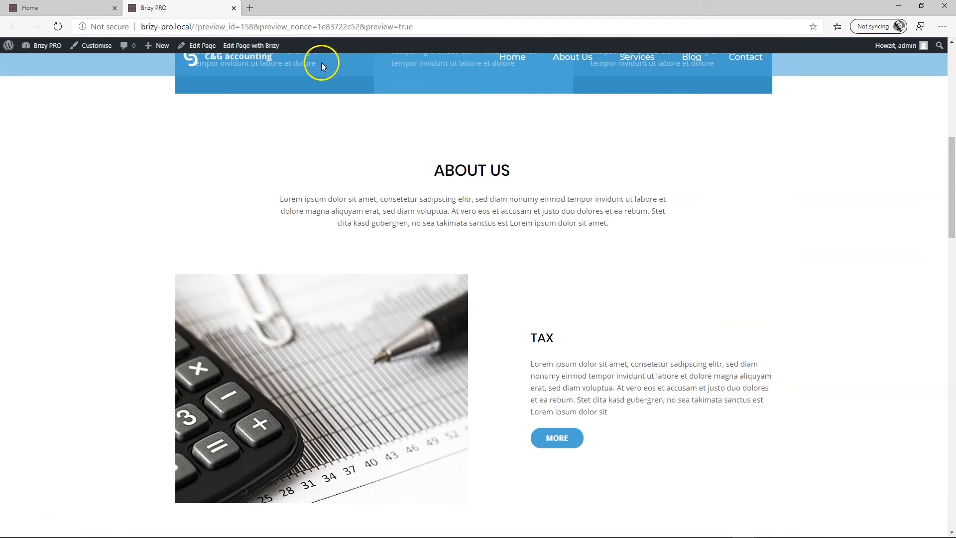
{"action": "scroll", "coordinate": [755, 229], "scroll_direction": "up", "scroll_amount": 8}
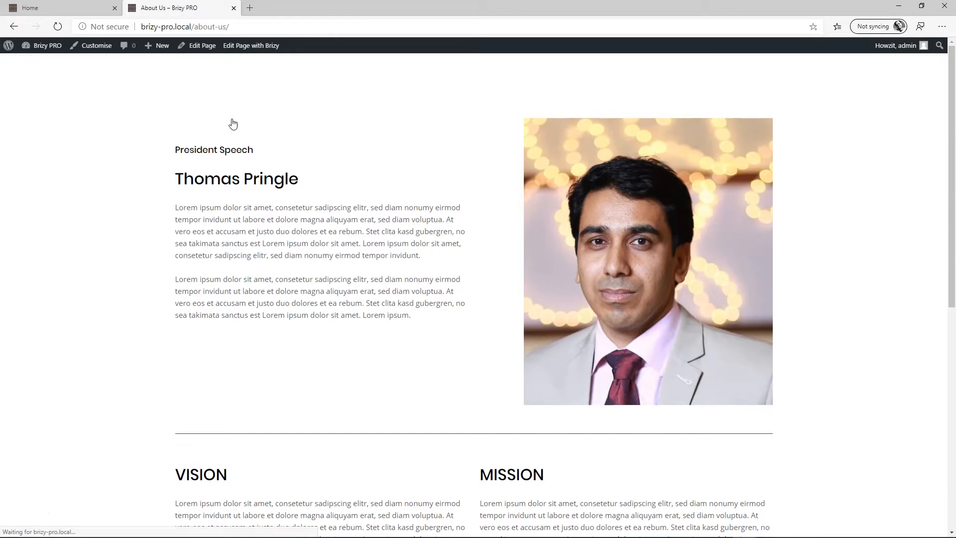
- Review the previewed About Us page for a header and close the preview
{"action": "scroll", "coordinate": [232, 124], "scroll_direction": "down", "scroll_amount": 8}
{"action": "scroll", "coordinate": [232, 124], "scroll_direction": "up", "scroll_amount": 8}
{"action": "scroll", "coordinate": [232, 125], "scroll_direction": "down", "scroll_amount": 8}
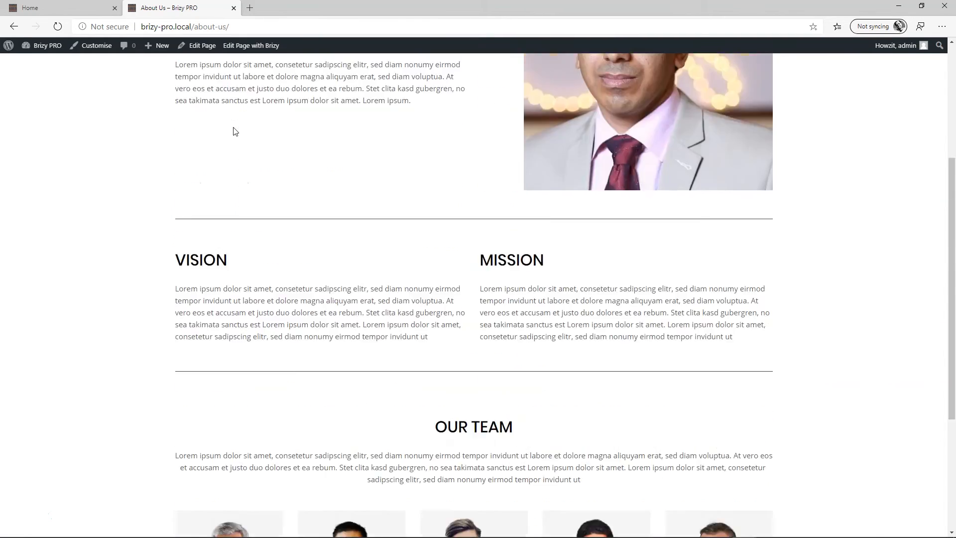
{"action": "scroll", "coordinate": [205, 109], "scroll_direction": "up", "scroll_amount": 8}
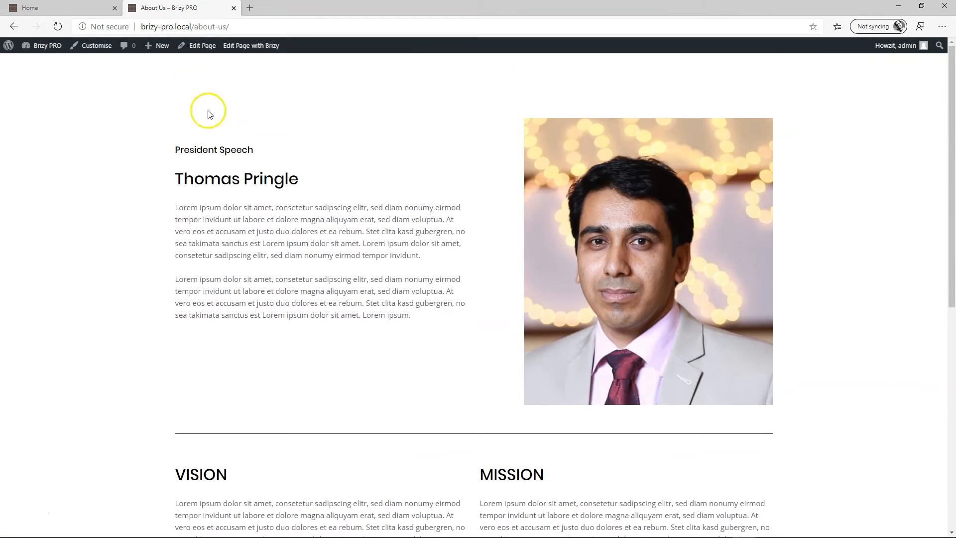
{"action": "left_click", "coordinate": [233, 9]}
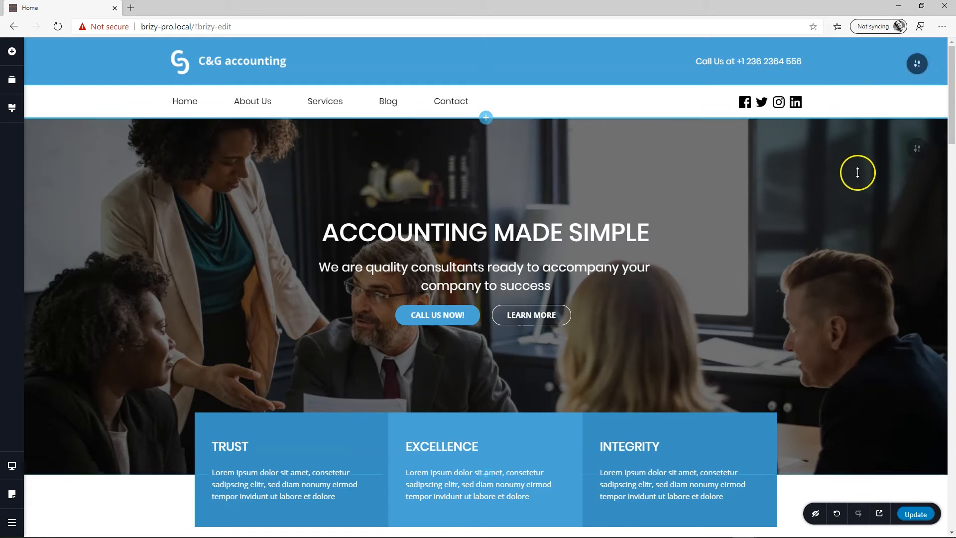
- Add the first light Kit #2 footer block, with About Us, Services and Contact columns, at the end of the page
{"action": "mouse_move", "coordinate": [858, 172]}
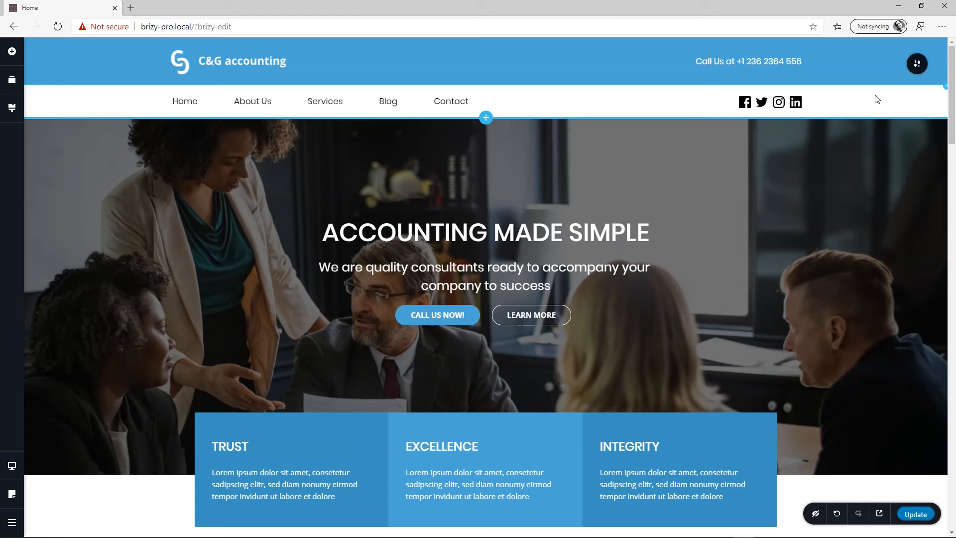
{"action": "scroll", "coordinate": [874, 144], "scroll_direction": "down", "scroll_amount": 20}
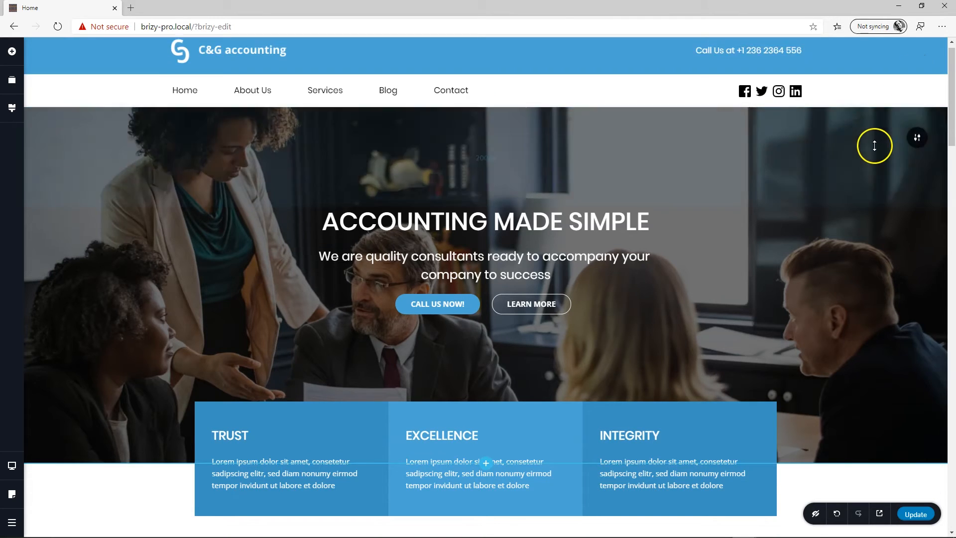
{"action": "scroll", "coordinate": [878, 162], "scroll_direction": "up", "scroll_amount": 13}
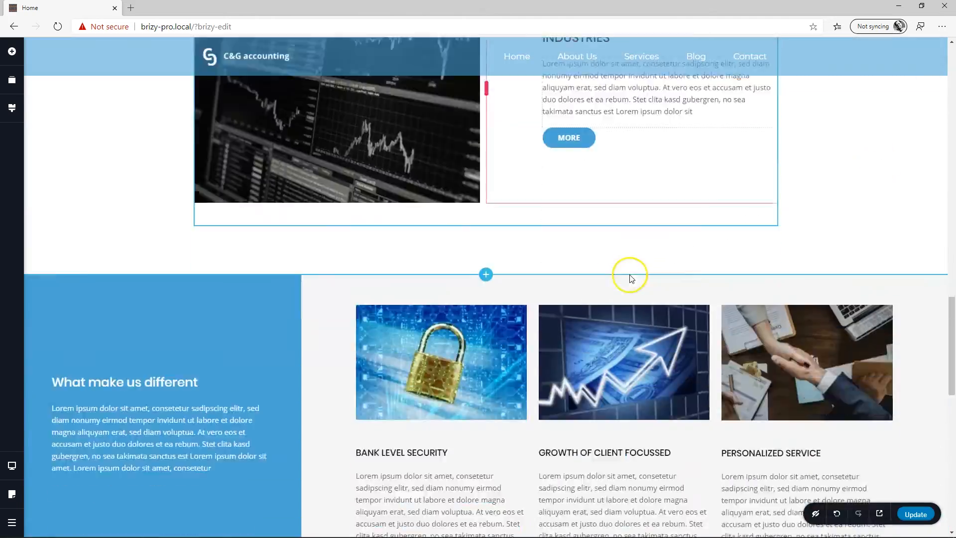
{"action": "scroll", "coordinate": [629, 278], "scroll_direction": "down", "scroll_amount": 14}
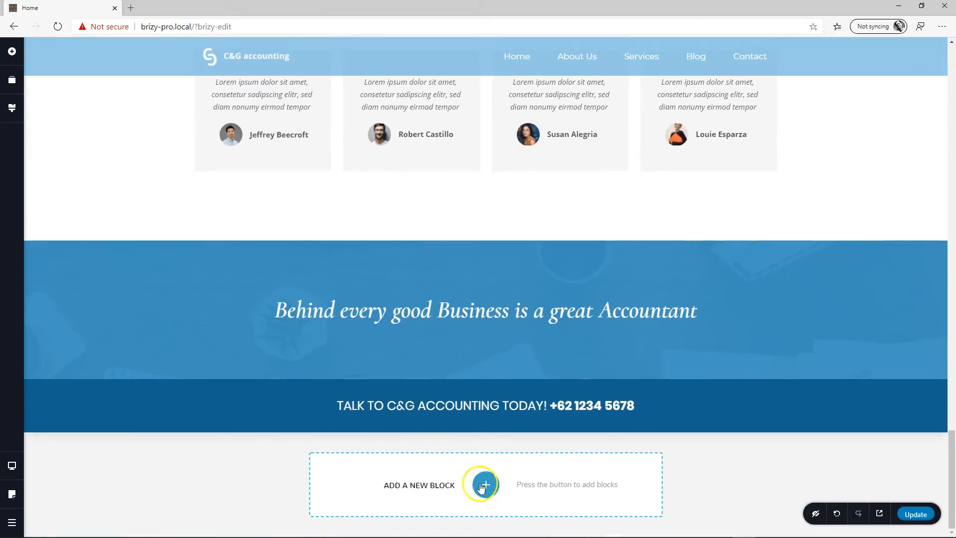
{"action": "left_click", "coordinate": [486, 484]}
{"action": "left_click", "coordinate": [100, 424]}
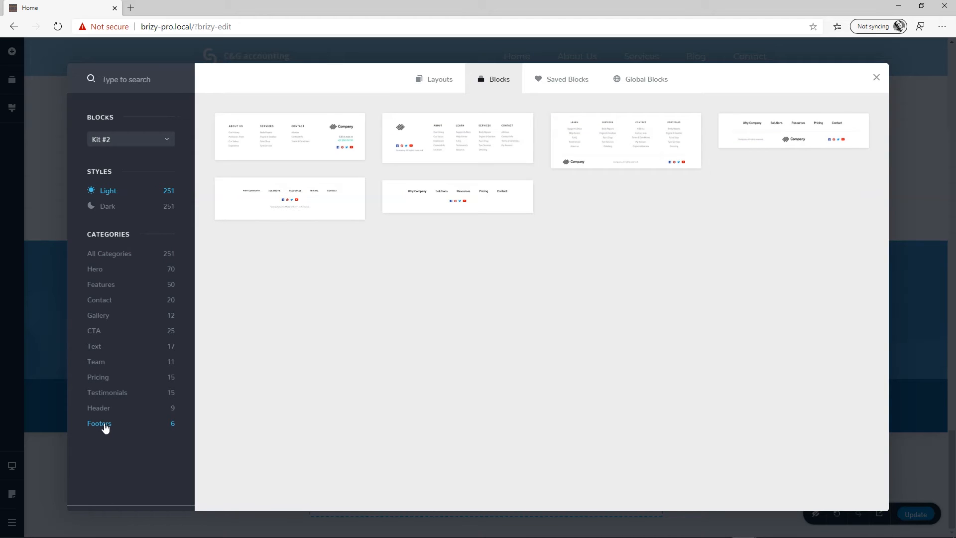
{"action": "left_click", "coordinate": [295, 138]}
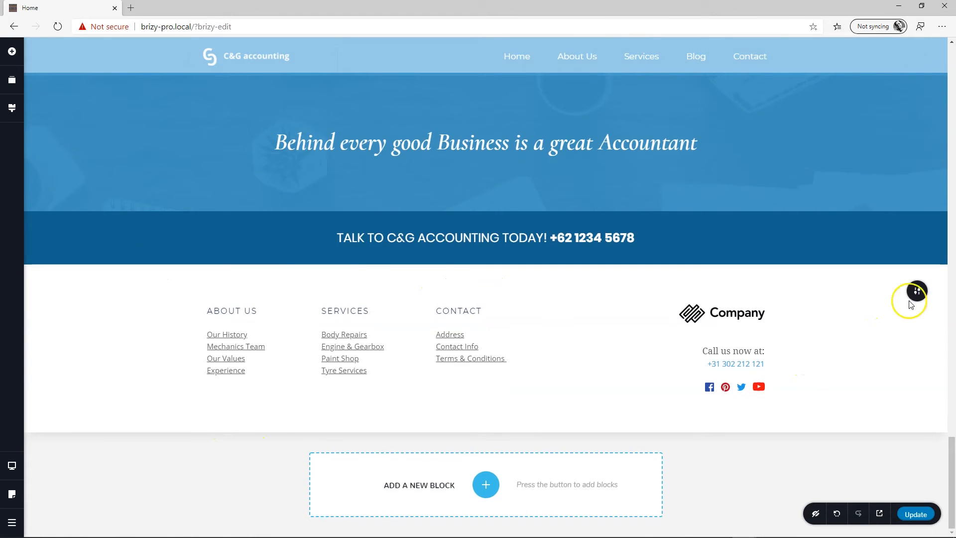
- Look at the new footer block's Make it Global option and close its settings without enabling it
{"action": "left_click", "coordinate": [915, 294]}
{"action": "left_click", "coordinate": [793, 294]}
{"action": "left_click", "coordinate": [739, 268]}
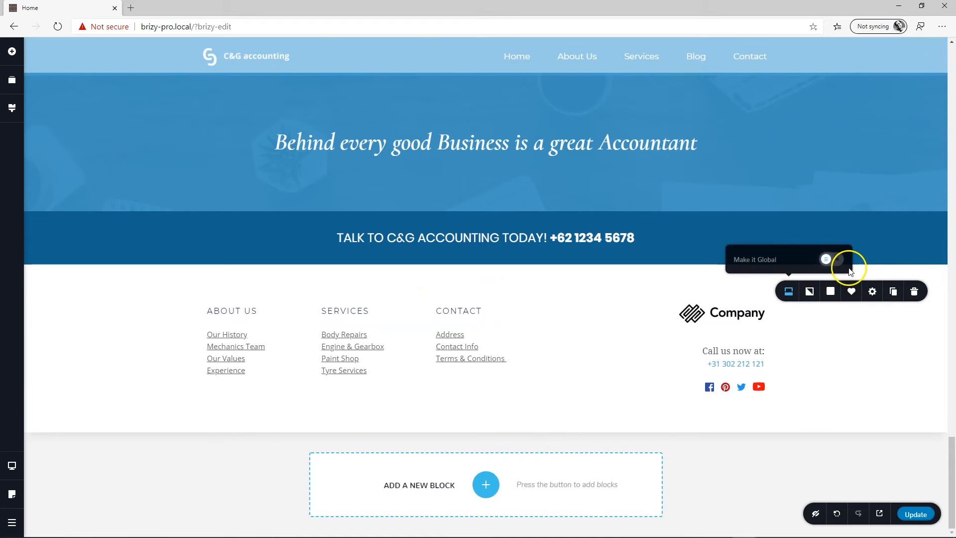
{"action": "left_click", "coordinate": [889, 370]}
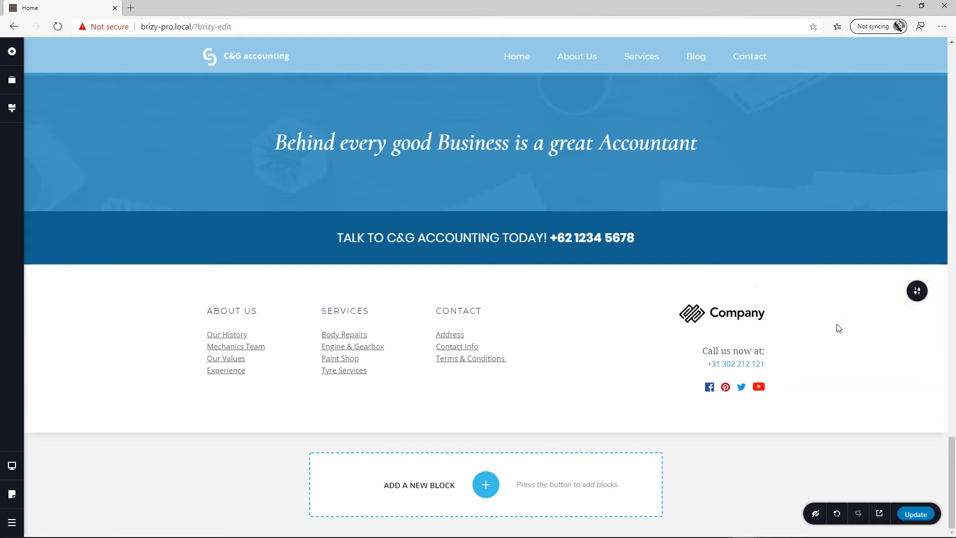
- Make the sticky header block at the start of the home page global
{"action": "scroll", "coordinate": [839, 328], "scroll_direction": "up", "scroll_amount": 20}
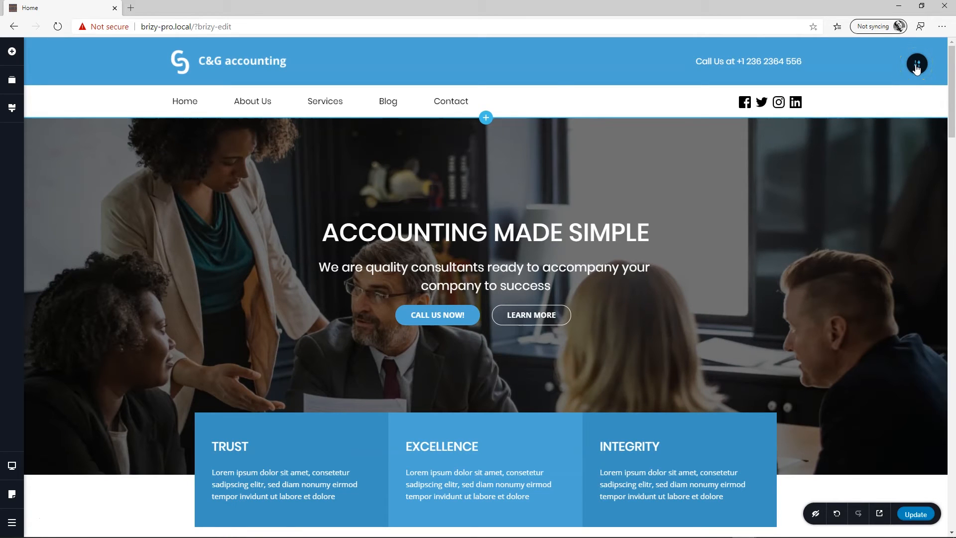
{"action": "left_click", "coordinate": [916, 65]}
{"action": "left_click", "coordinate": [789, 65]}
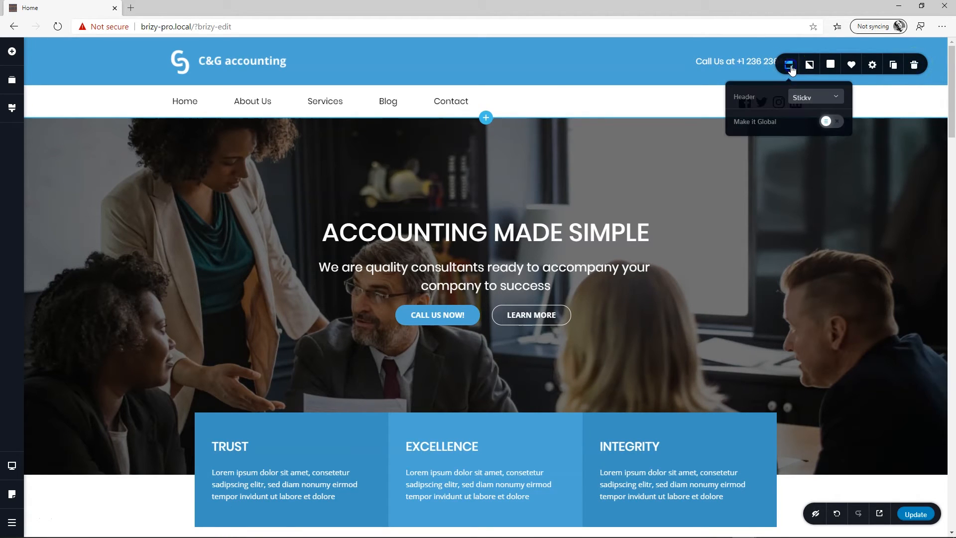
{"action": "left_click", "coordinate": [831, 121]}
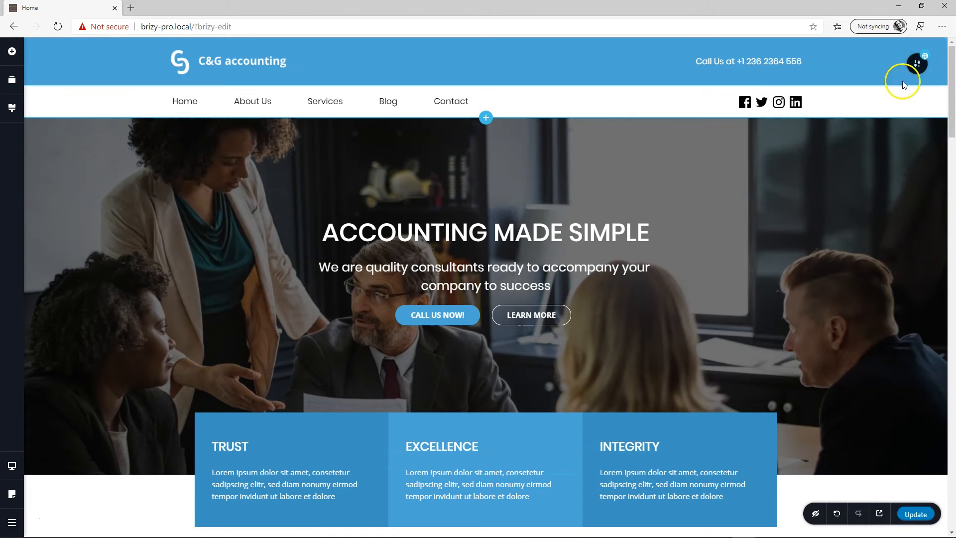
- Make the footer block at the end of the home page global and save the page update
{"action": "scroll", "coordinate": [905, 88], "scroll_direction": "down", "scroll_amount": 2}
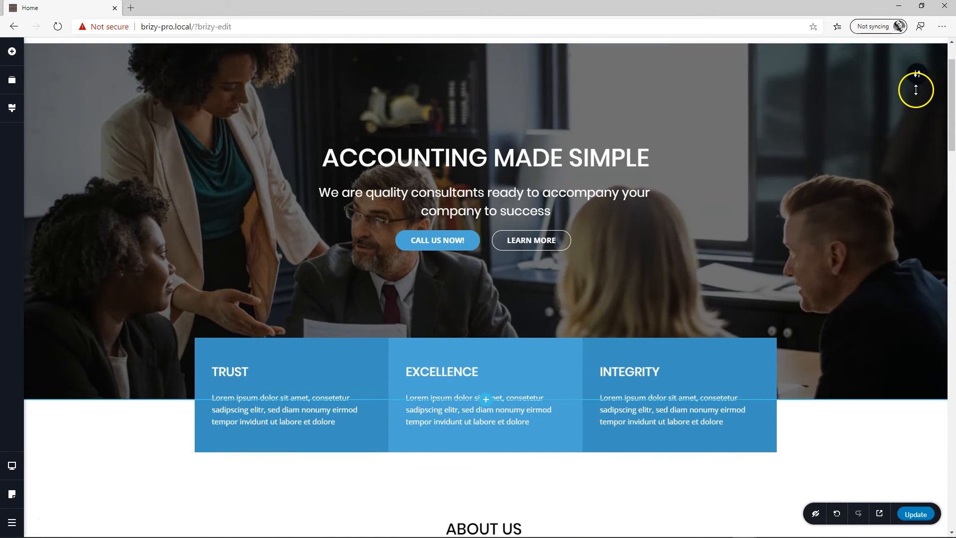
{"action": "scroll", "coordinate": [916, 88], "scroll_direction": "down", "scroll_amount": 6}
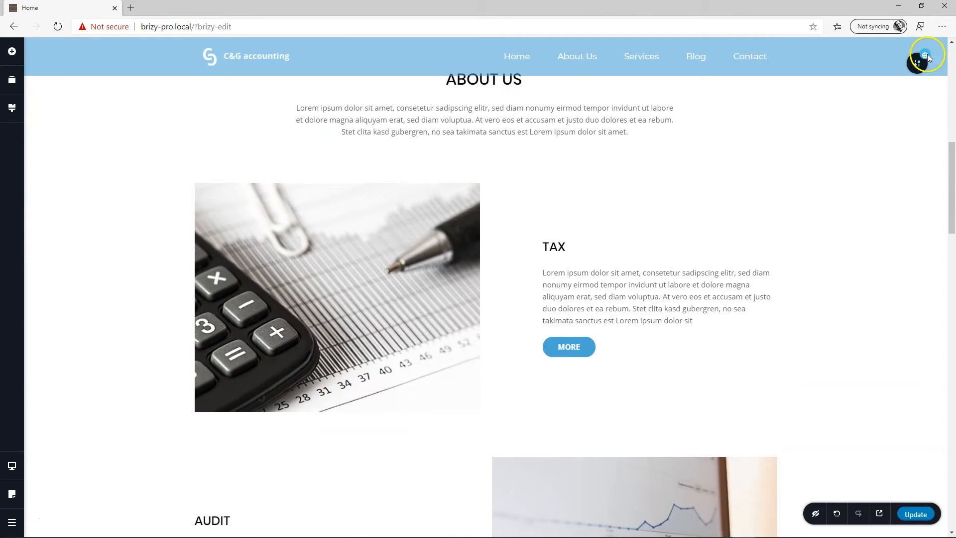
{"action": "scroll", "coordinate": [899, 127], "scroll_direction": "down", "scroll_amount": 20}
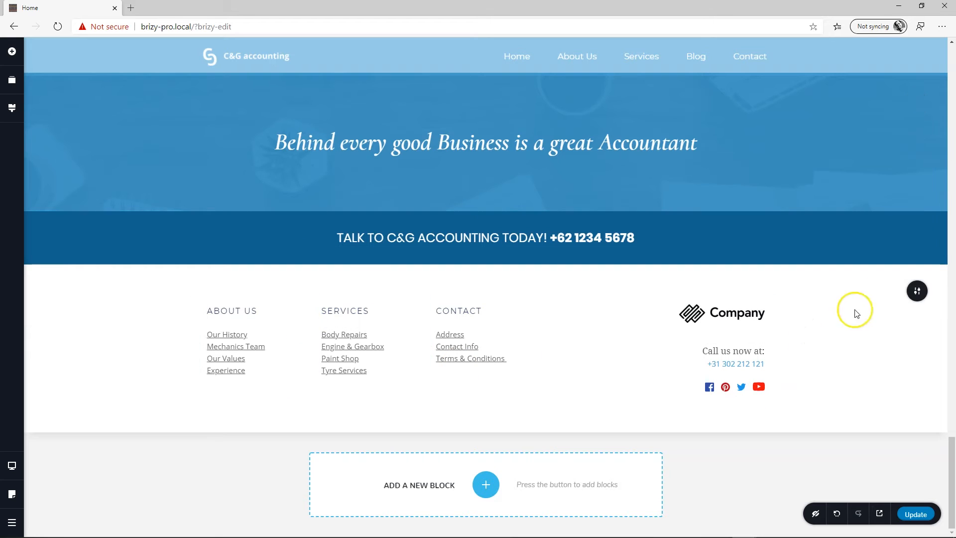
{"action": "left_click", "coordinate": [917, 293]}
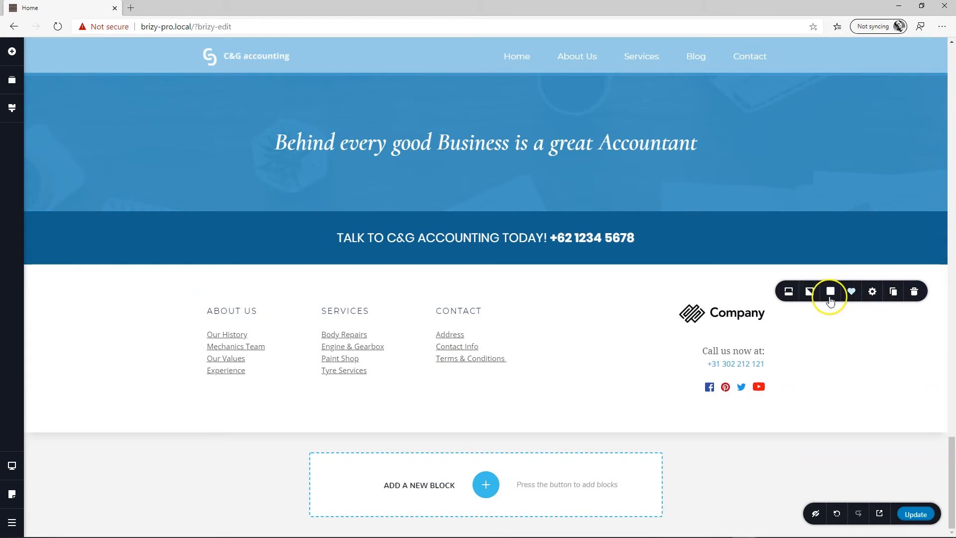
{"action": "left_click", "coordinate": [791, 295]}
{"action": "left_click", "coordinate": [838, 261]}
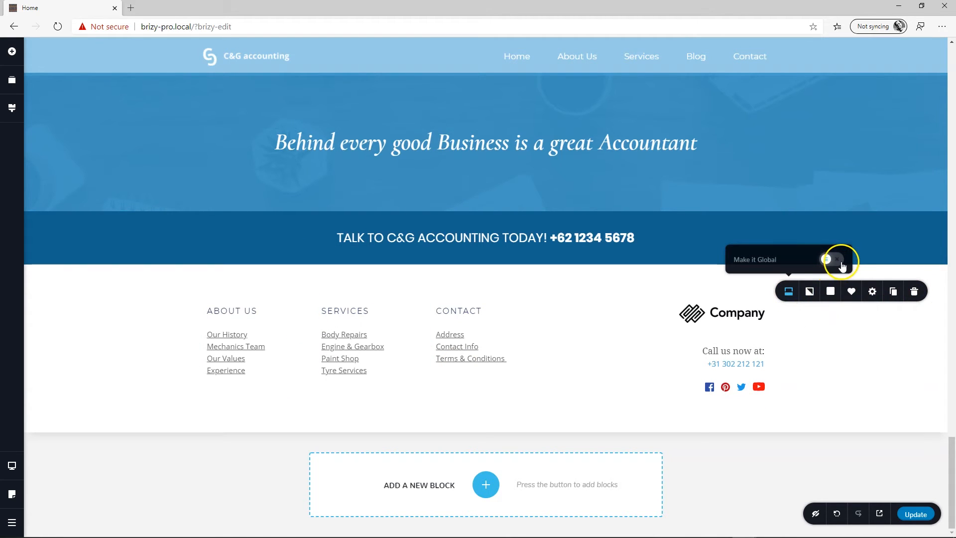
{"action": "scroll", "coordinate": [845, 367], "scroll_direction": "up", "scroll_amount": 15}
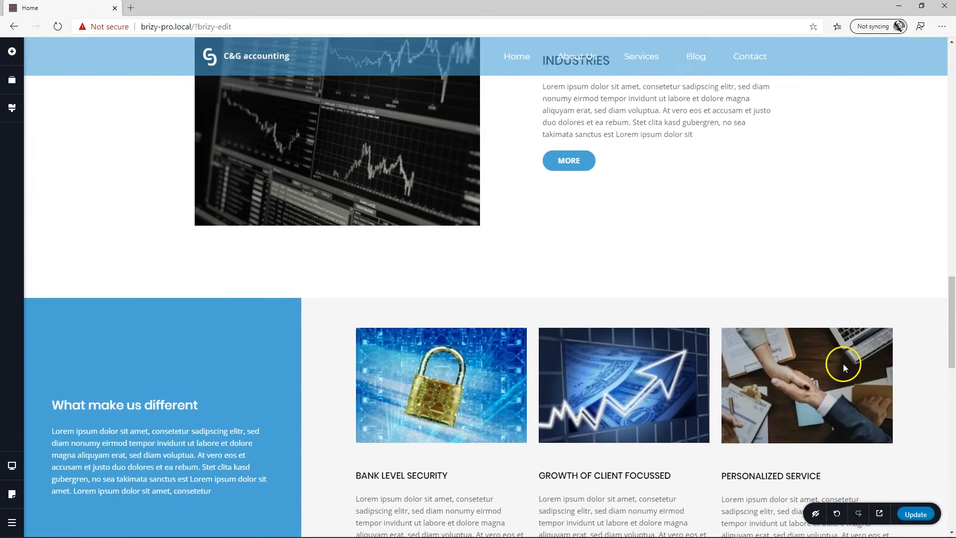
{"action": "scroll", "coordinate": [844, 367], "scroll_direction": "up", "scroll_amount": 5}
{"action": "left_click", "coordinate": [921, 514]}
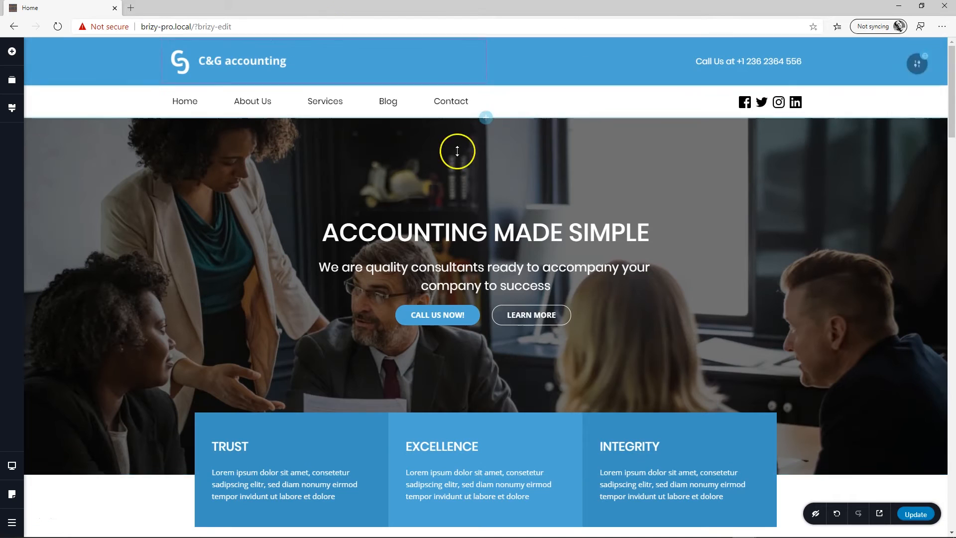
- Preview the updated home page and look through it from header to footer
{"action": "left_click", "coordinate": [879, 514]}
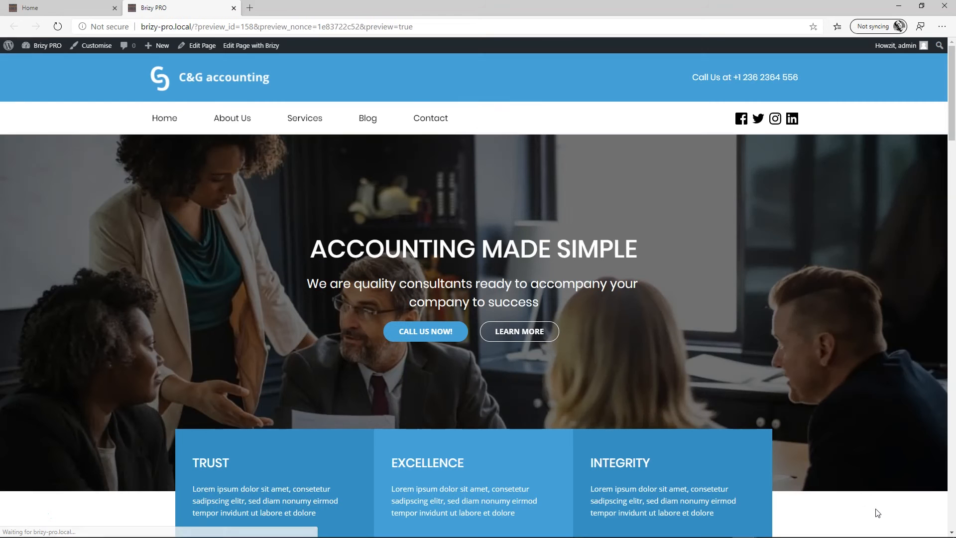
{"action": "scroll", "coordinate": [733, 362], "scroll_direction": "down", "scroll_amount": 1}
{"action": "scroll", "coordinate": [733, 365], "scroll_direction": "down", "scroll_amount": 20}
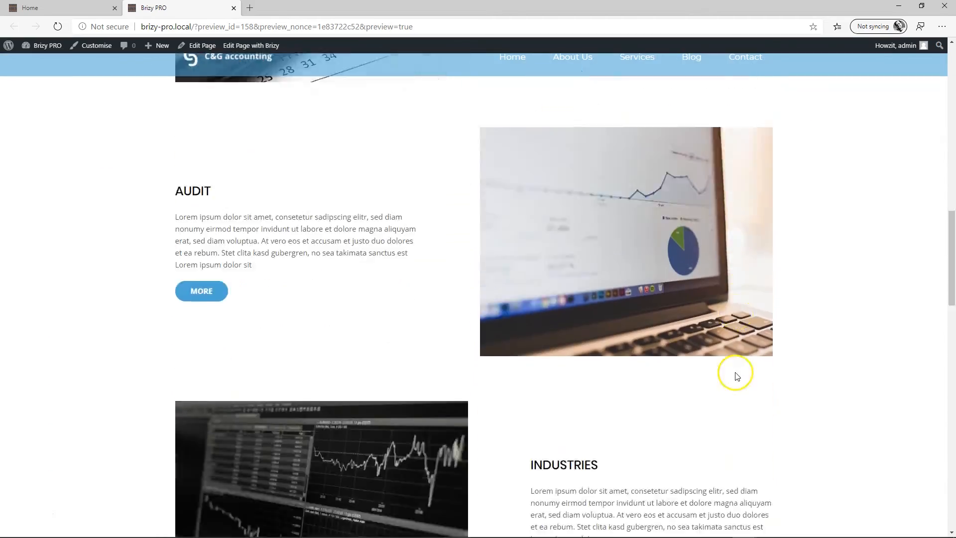
{"action": "scroll", "coordinate": [739, 379], "scroll_direction": "up", "scroll_amount": 20}
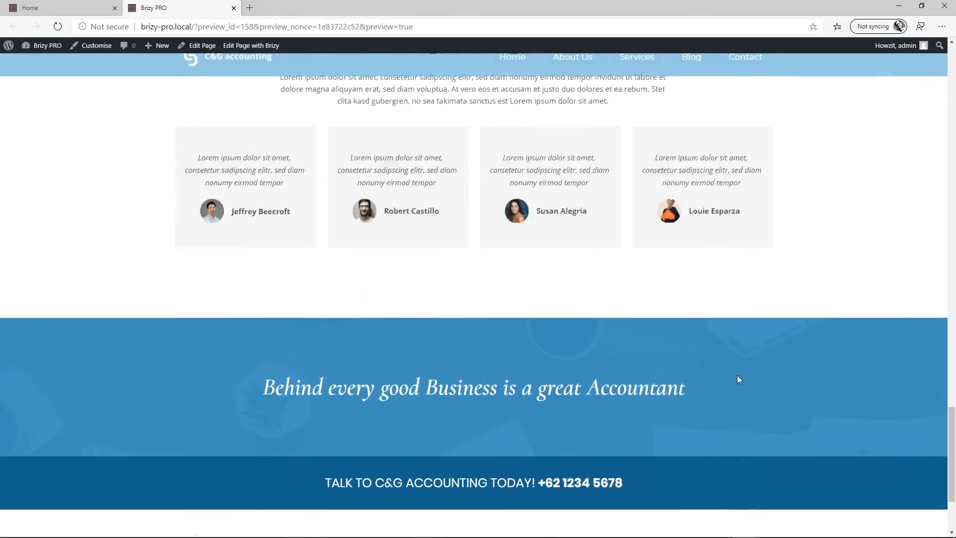
{"action": "scroll", "coordinate": [738, 380], "scroll_direction": "up", "scroll_amount": 1}
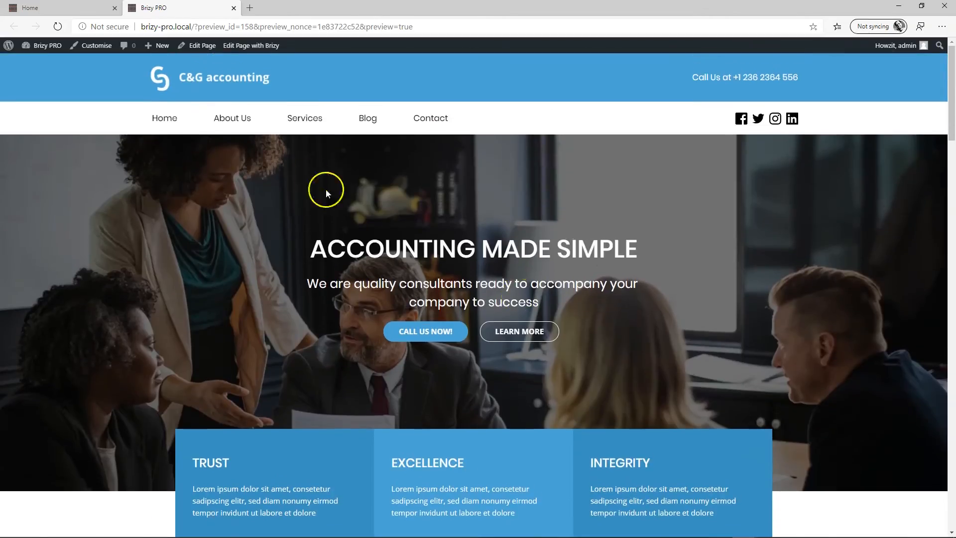
- Open the About Us page for editing in Brizy, insert the global header block and reorder it to be the first block
{"action": "left_click", "coordinate": [238, 119]}
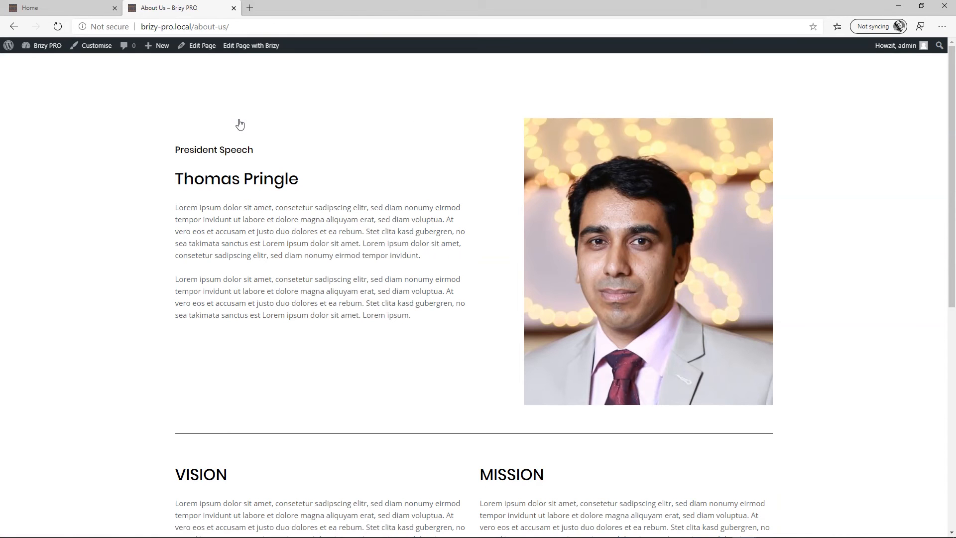
{"action": "left_click", "coordinate": [253, 46]}
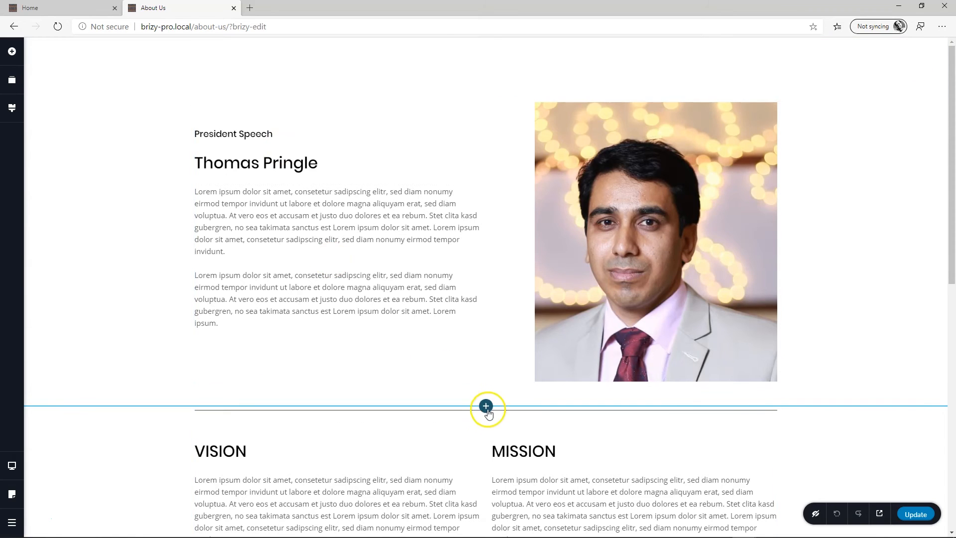
{"action": "left_click", "coordinate": [488, 405]}
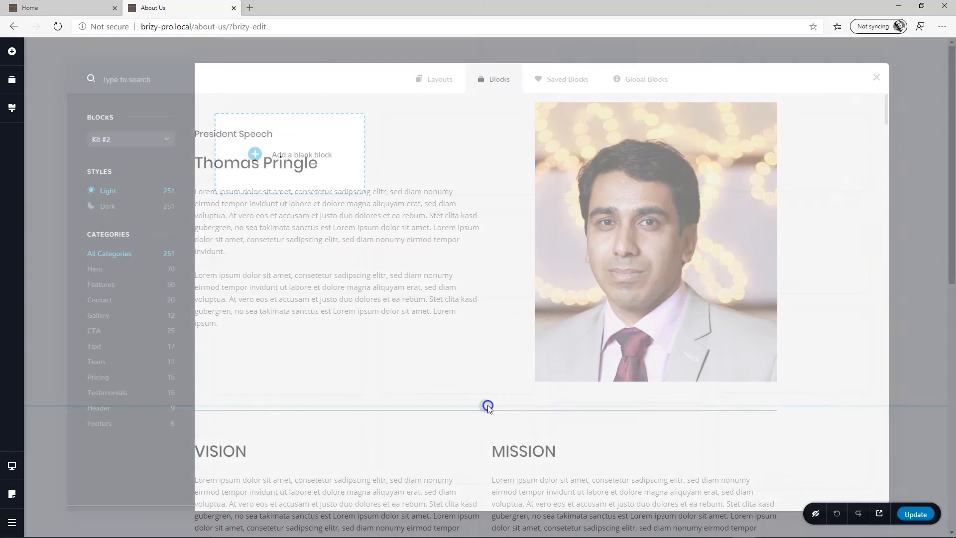
{"action": "left_click", "coordinate": [646, 83]}
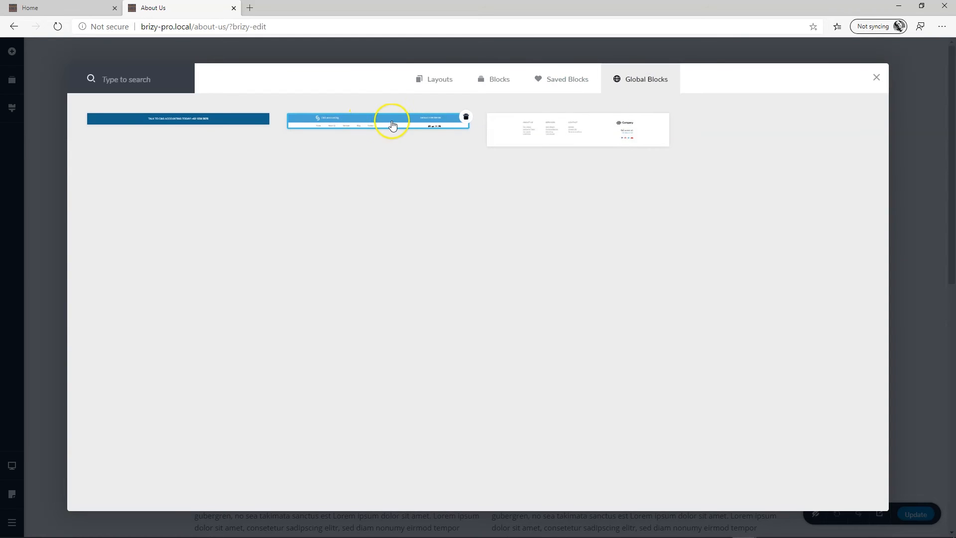
{"action": "left_click", "coordinate": [392, 125]}
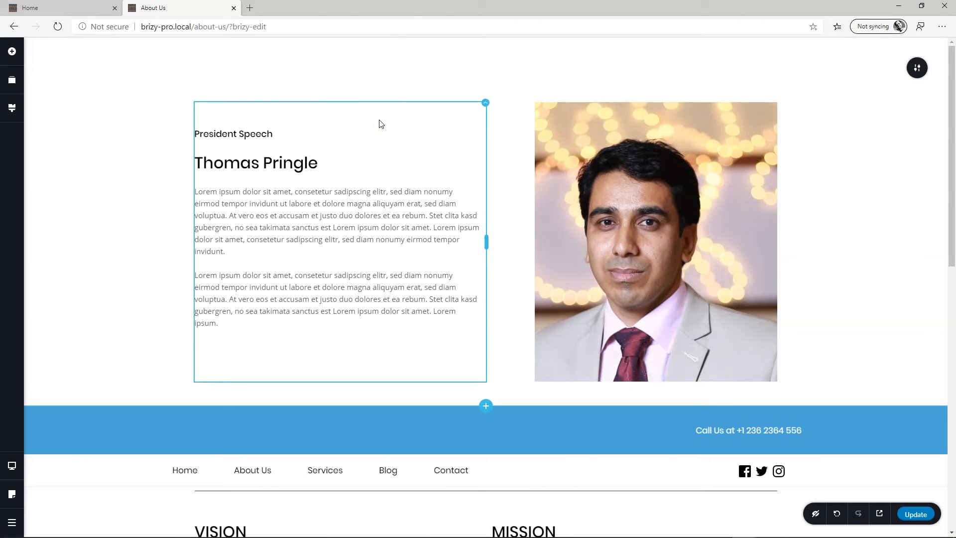
{"action": "left_click", "coordinate": [12, 80]}
{"action": "left_click_drag", "start_coordinate": [74, 142], "coordinate": [86, 83]}
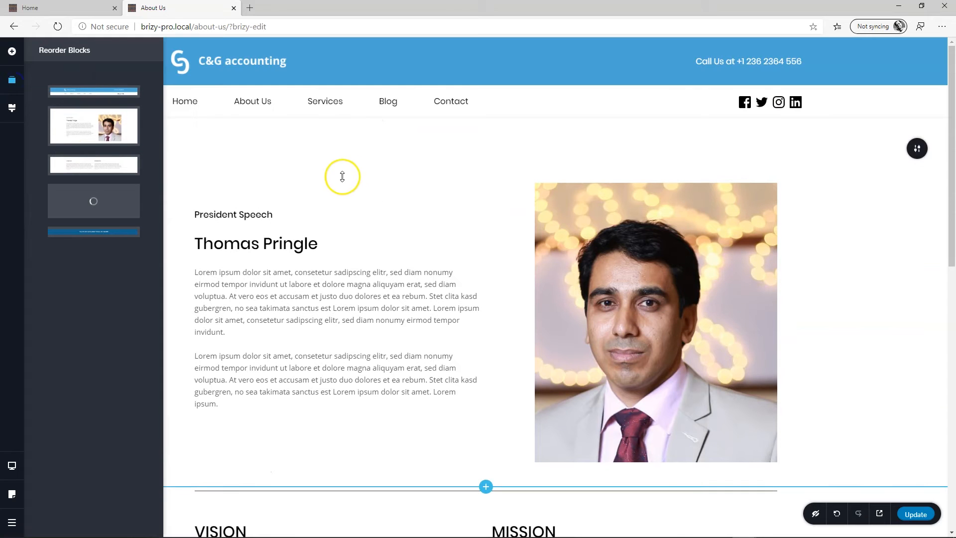
- Add the global footer block at the end of the About Us page and save the update
{"action": "scroll", "coordinate": [351, 181], "scroll_direction": "down", "scroll_amount": 10}
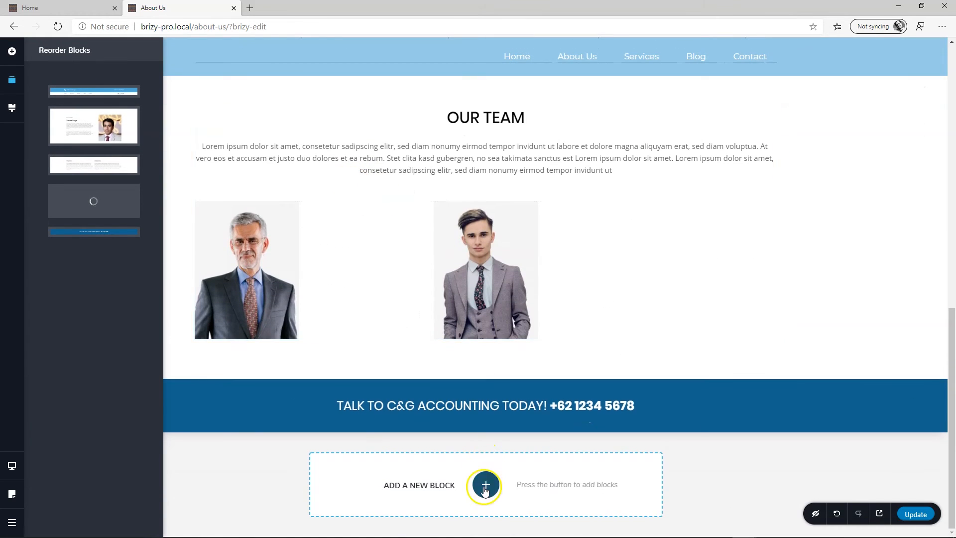
{"action": "left_click", "coordinate": [485, 487]}
{"action": "left_click", "coordinate": [649, 79]}
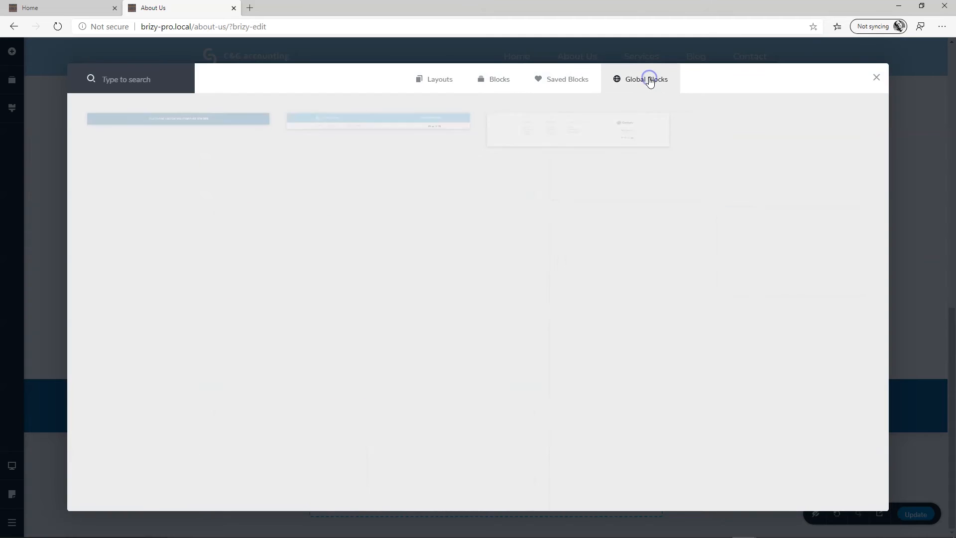
{"action": "left_click", "coordinate": [565, 133]}
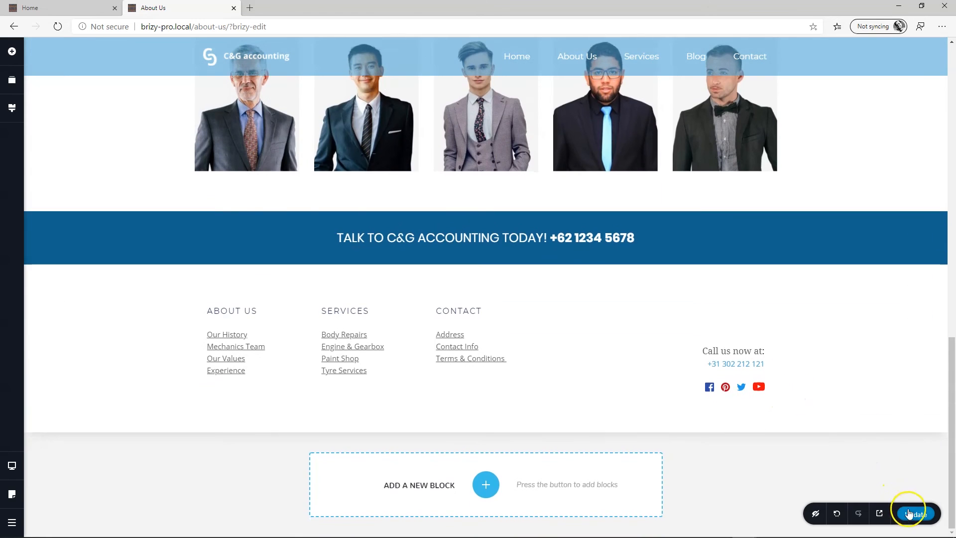
{"action": "left_click", "coordinate": [915, 514]}
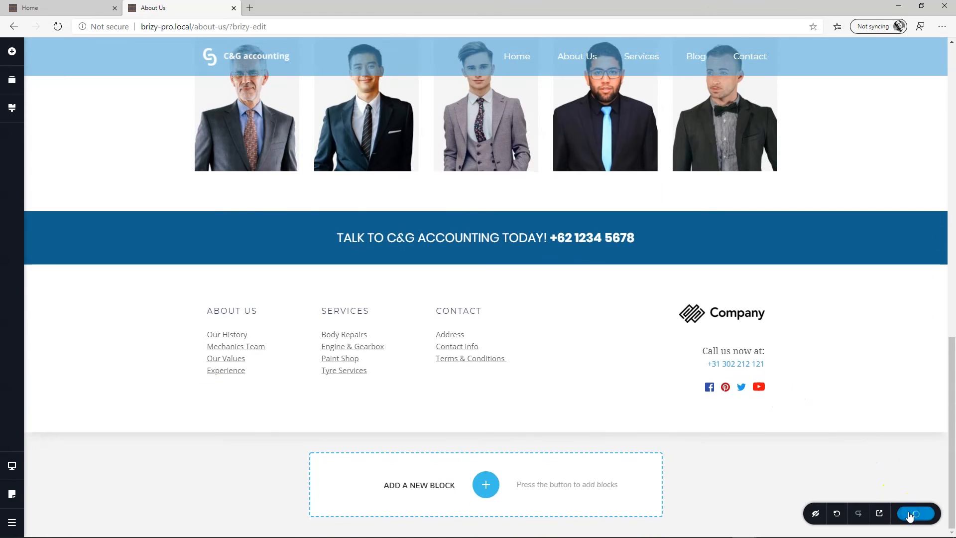
- Preview the About Us page, follow its header link to Services and open that page for editing in Brizy
{"action": "left_click", "coordinate": [879, 513]}
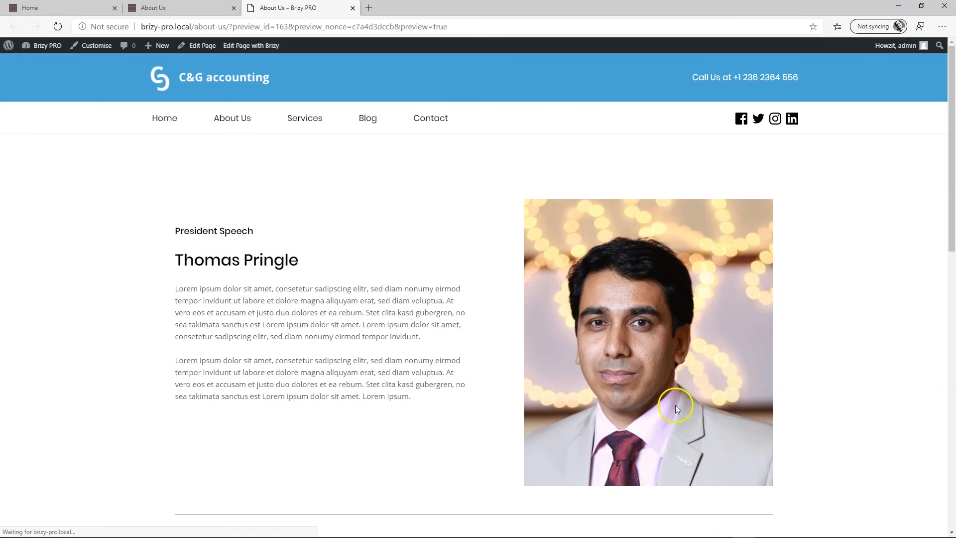
{"action": "left_click", "coordinate": [312, 120]}
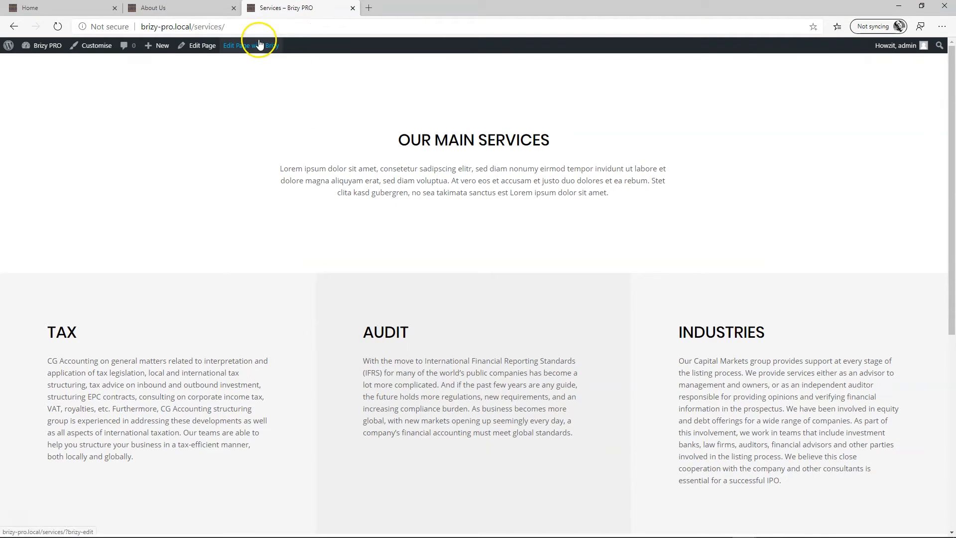
{"action": "left_click", "coordinate": [259, 45]}
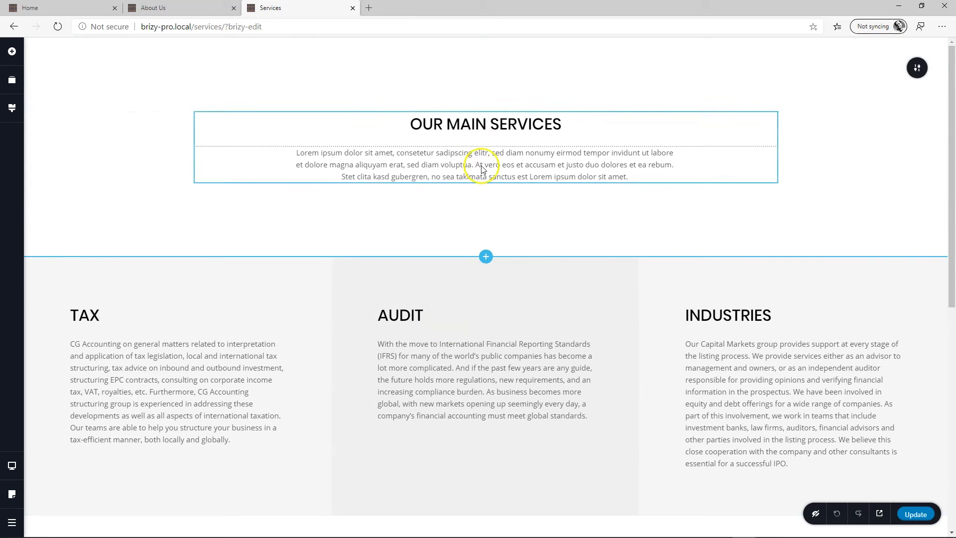
- Insert the global header block into the Services page and reorder it to be the first block
{"action": "left_click", "coordinate": [486, 256]}
{"action": "left_click", "coordinate": [646, 79]}
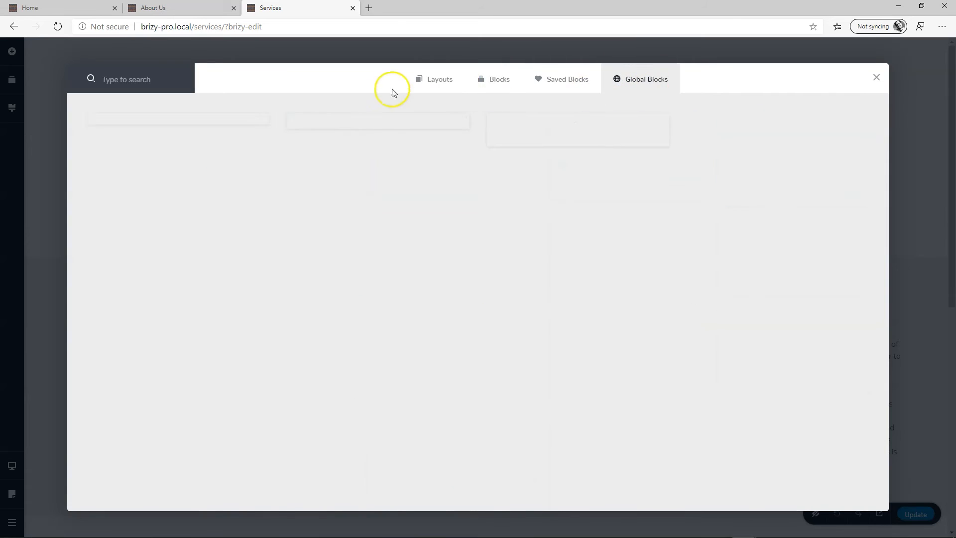
{"action": "left_click", "coordinate": [363, 124]}
{"action": "left_click", "coordinate": [14, 88]}
{"action": "left_click_drag", "start_coordinate": [48, 133], "coordinate": [80, 81]}
- Add the global footer block at the end of the Services page and save the update
{"action": "scroll", "coordinate": [320, 212], "scroll_direction": "down", "scroll_amount": 10}
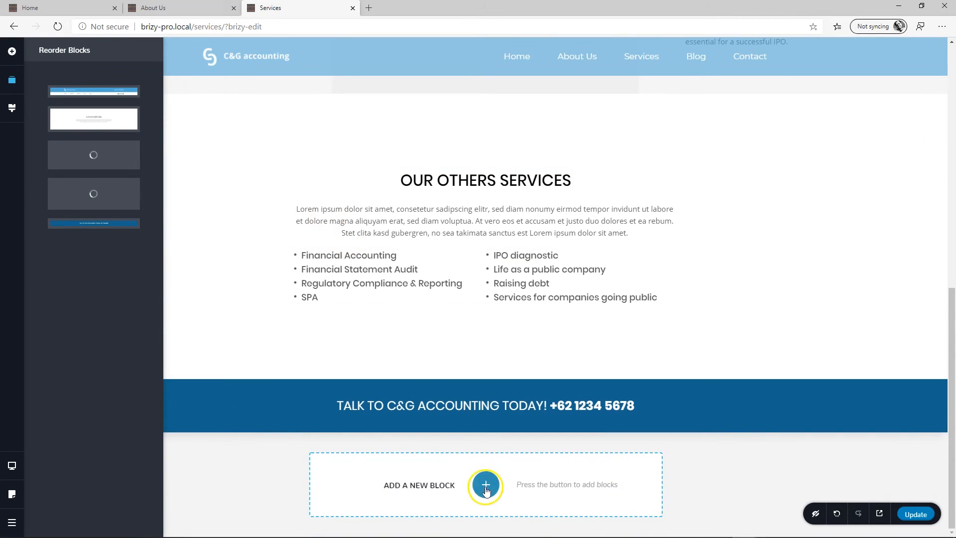
{"action": "left_click", "coordinate": [486, 487]}
{"action": "left_click", "coordinate": [646, 78]}
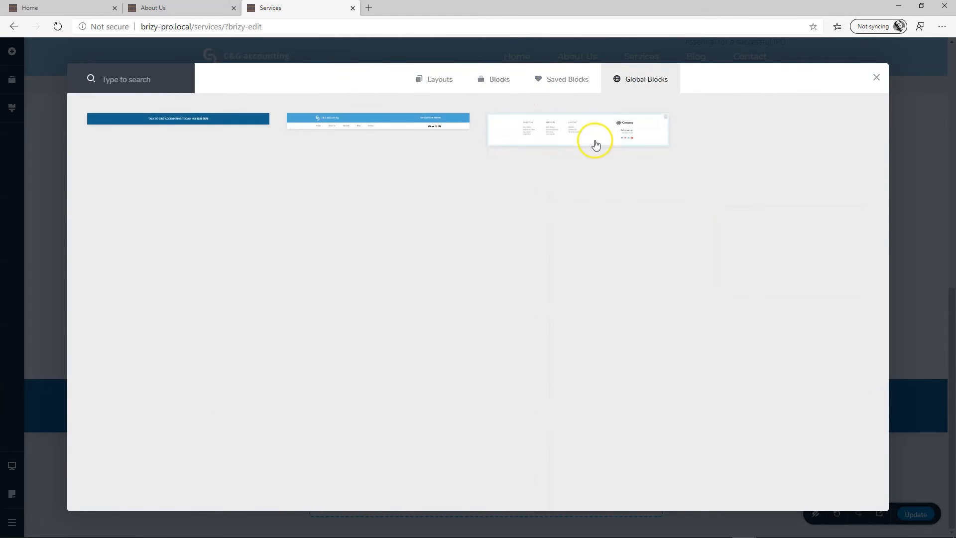
{"action": "left_click", "coordinate": [596, 145]}
{"action": "left_click", "coordinate": [918, 514]}
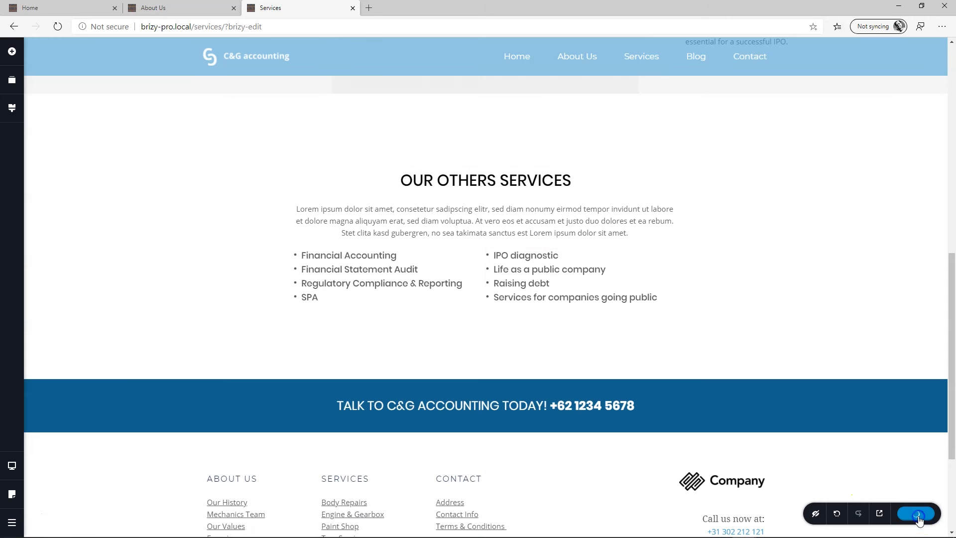
- Preview the Services page, look through it from header to footer, and follow the header link to the Blog page
{"action": "left_click", "coordinate": [880, 514]}
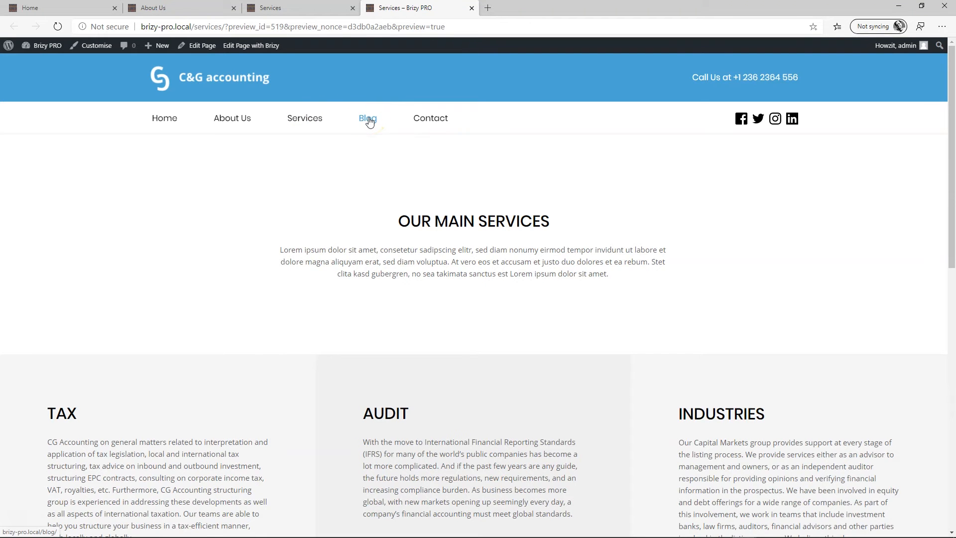
{"action": "scroll", "coordinate": [370, 121], "scroll_direction": "down", "scroll_amount": 10}
{"action": "scroll", "coordinate": [371, 122], "scroll_direction": "up", "scroll_amount": 10}
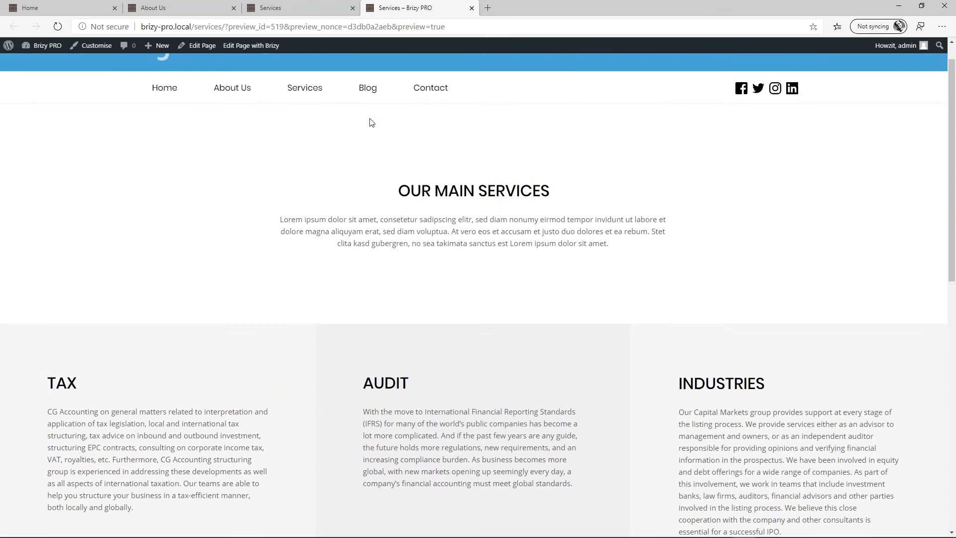
{"action": "scroll", "coordinate": [371, 122], "scroll_direction": "up", "scroll_amount": 1}
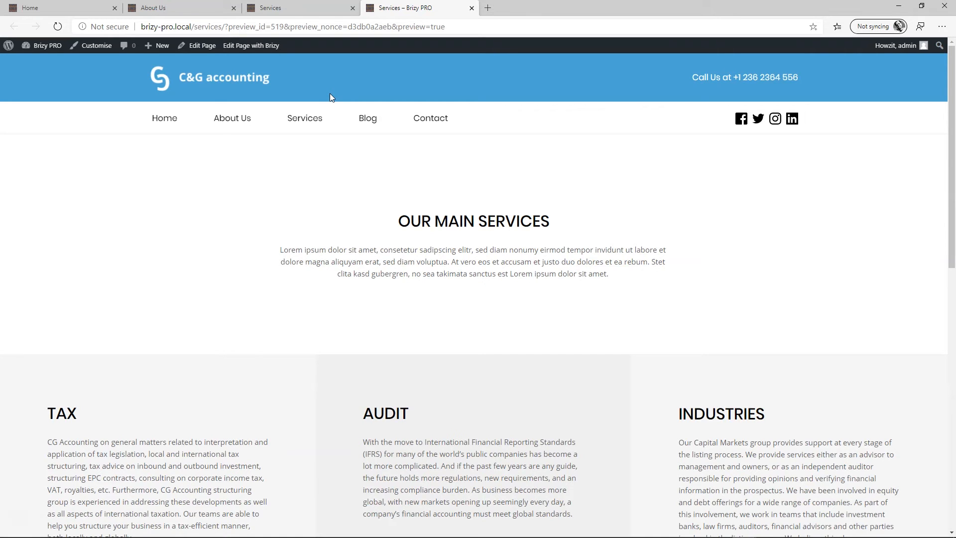
{"action": "left_click", "coordinate": [367, 118]}
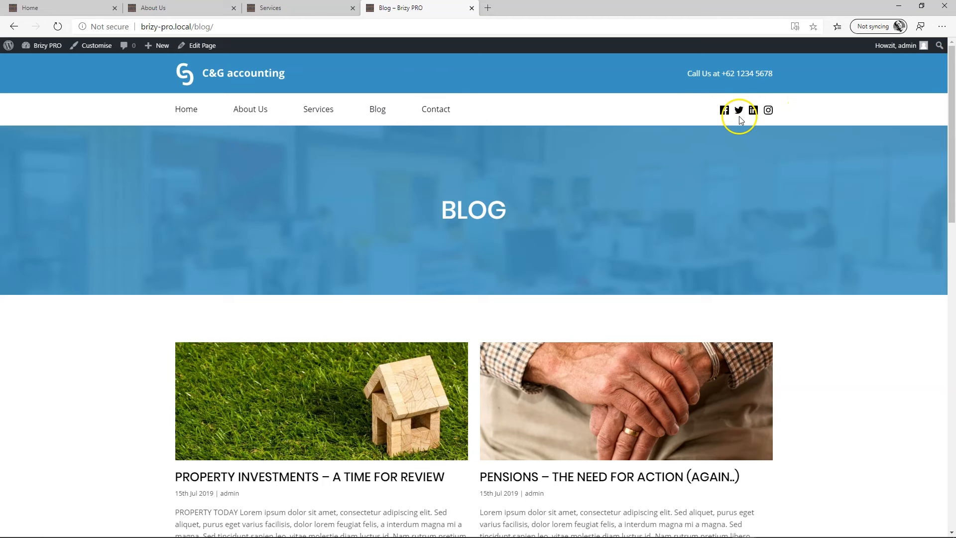
- Examine the Blog page's header links, logo and footer, looking through the page from header to footer
{"action": "left_click", "coordinate": [319, 111]}
{"action": "left_click", "coordinate": [368, 118]}
{"action": "left_click", "coordinate": [244, 75]}
{"action": "scroll", "coordinate": [498, 101], "scroll_direction": "down", "scroll_amount": 10}
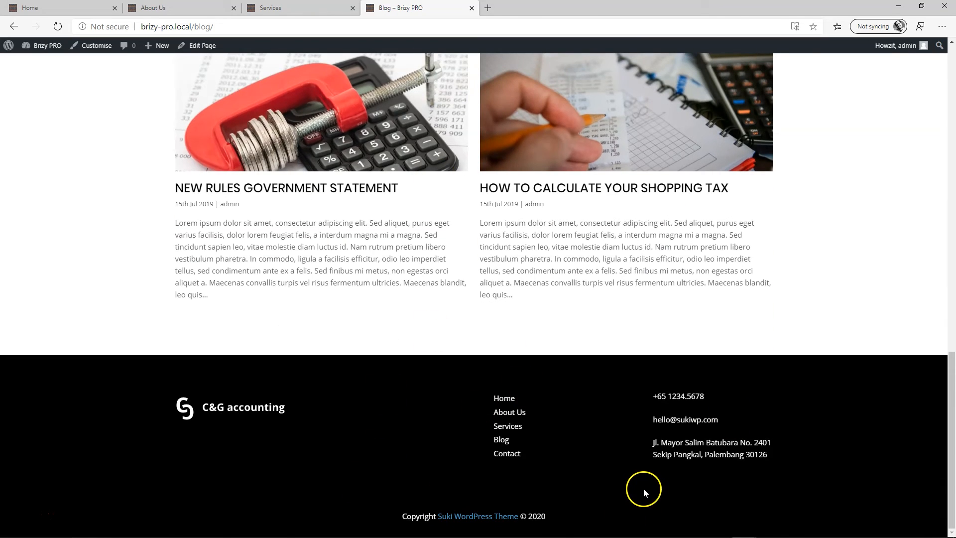
{"action": "scroll", "coordinate": [541, 459], "scroll_direction": "up", "scroll_amount": 10}
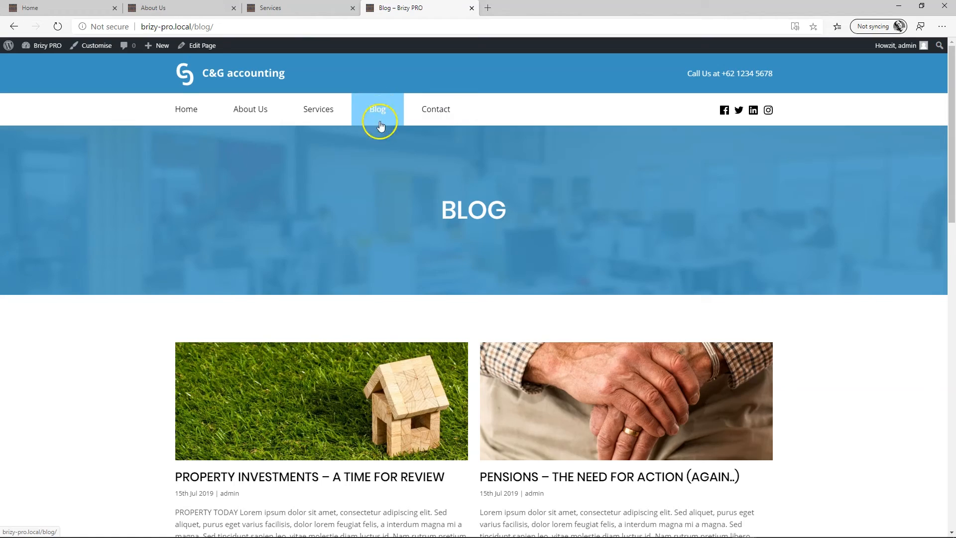
{"action": "scroll", "coordinate": [388, 149], "scroll_direction": "down", "scroll_amount": 6}
{"action": "scroll", "coordinate": [498, 359], "scroll_direction": "down", "scroll_amount": 9}
{"action": "scroll", "coordinate": [538, 396], "scroll_direction": "down", "scroll_amount": 2}
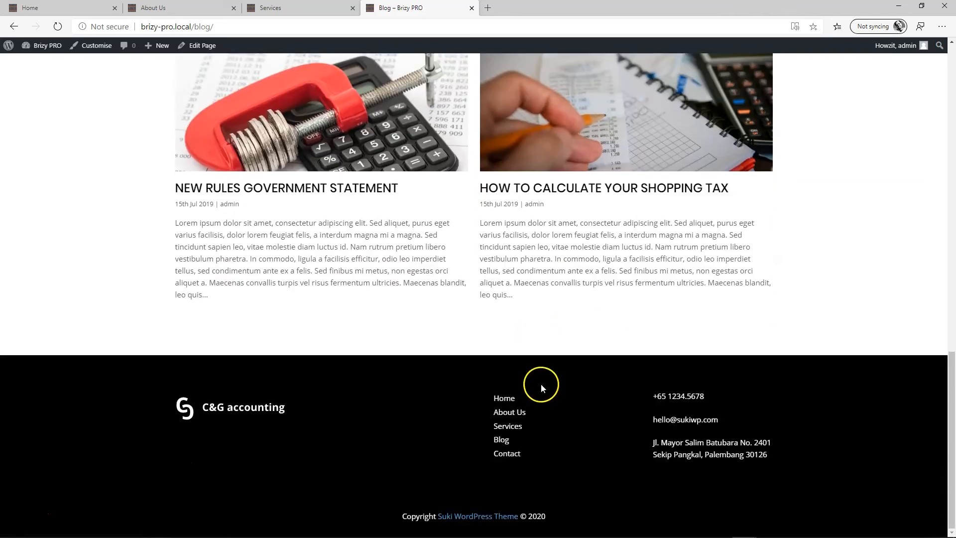
{"action": "scroll", "coordinate": [541, 384], "scroll_direction": "up", "scroll_amount": 15}
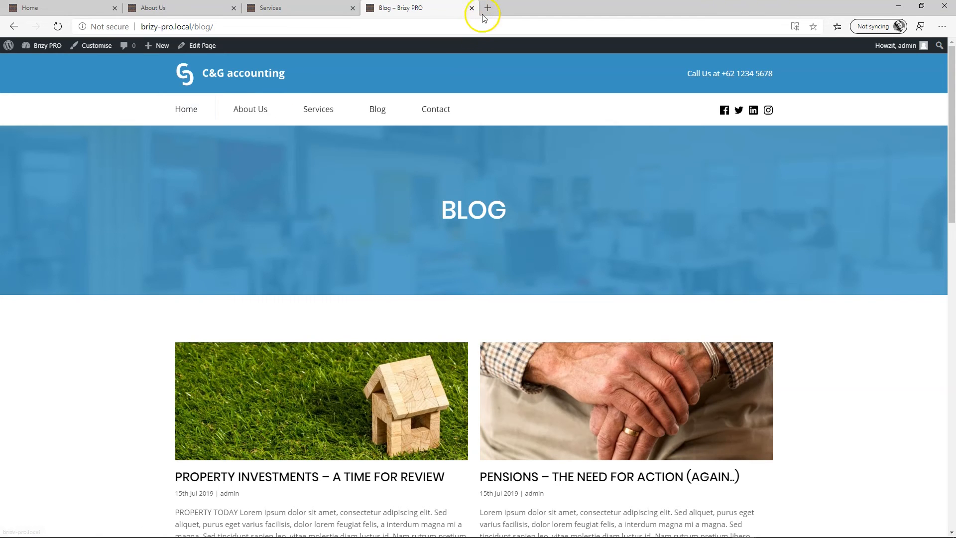
- Close the Home, About Us and Services pages and start a new page from the WordPress dashboard
{"action": "left_click", "coordinate": [114, 8]}
{"action": "left_click", "coordinate": [114, 8]}
{"action": "left_click", "coordinate": [114, 8]}
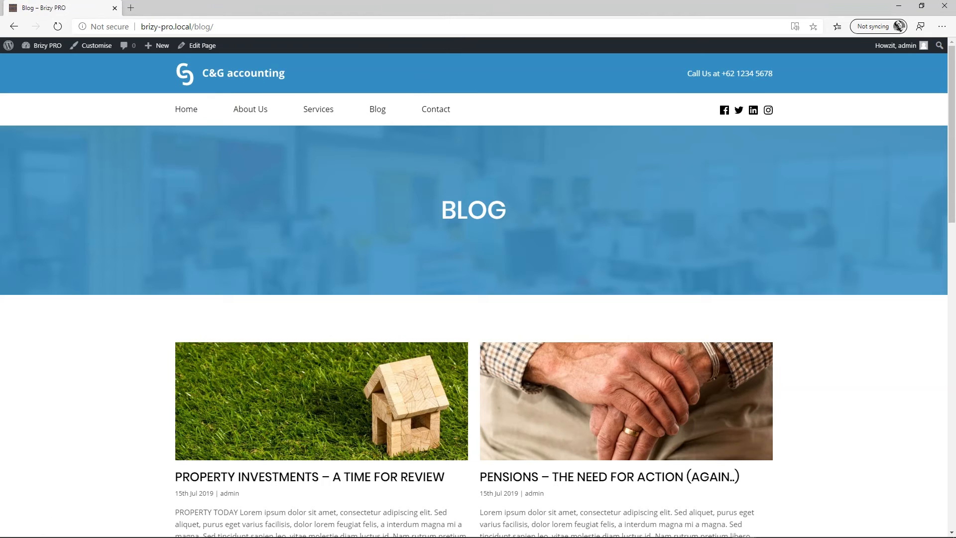
{"action": "left_click", "coordinate": [39, 50]}
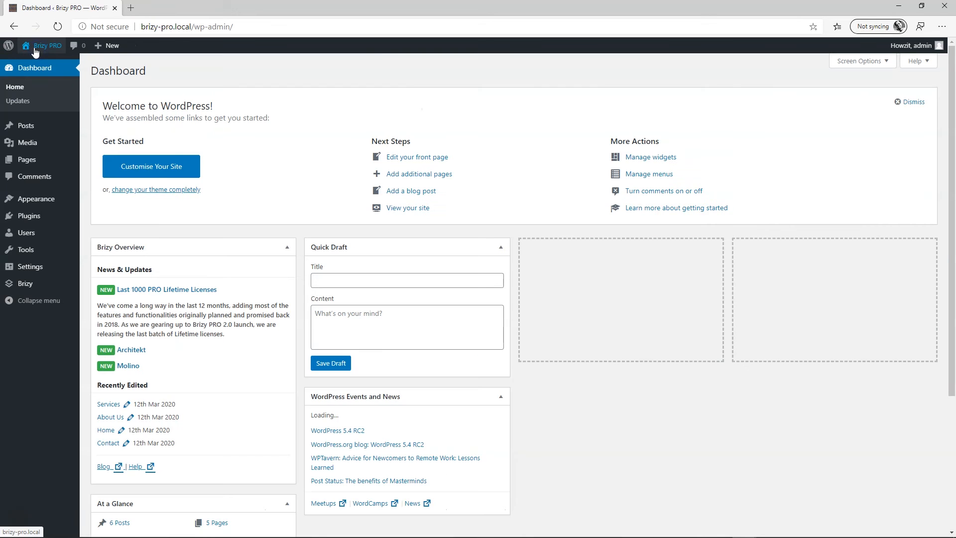
{"action": "left_click", "coordinate": [28, 163]}
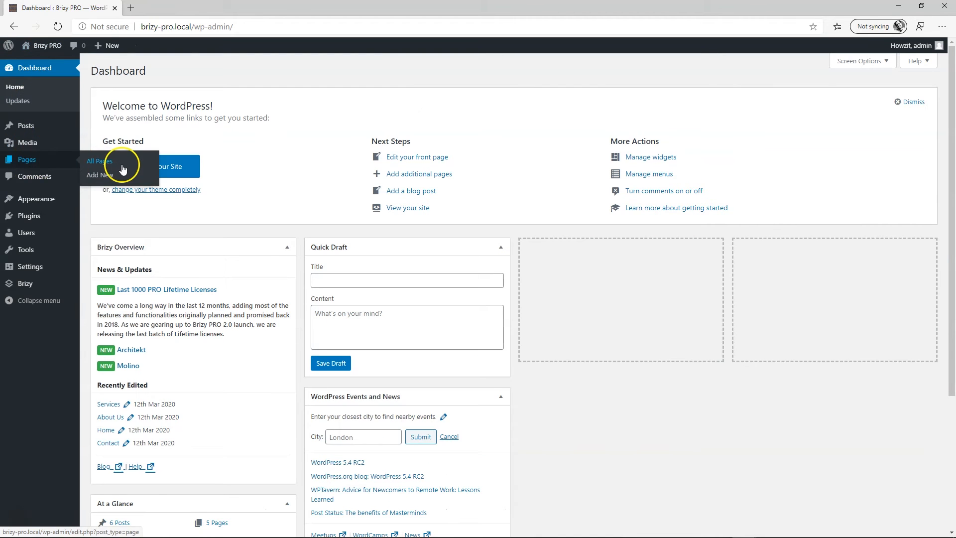
{"action": "left_click", "coordinate": [98, 175]}
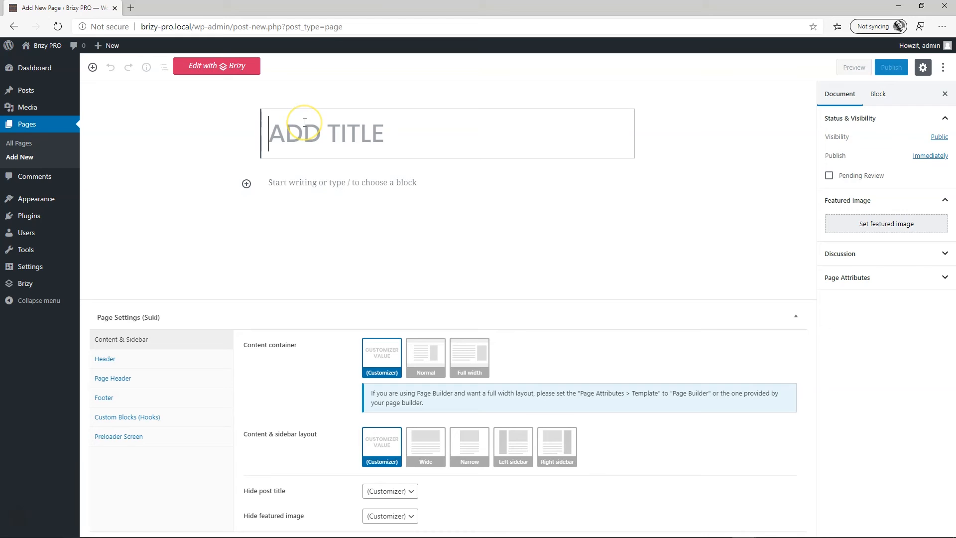
- Title the new page NEWS and publish it
{"action": "type", "text": "ME"}
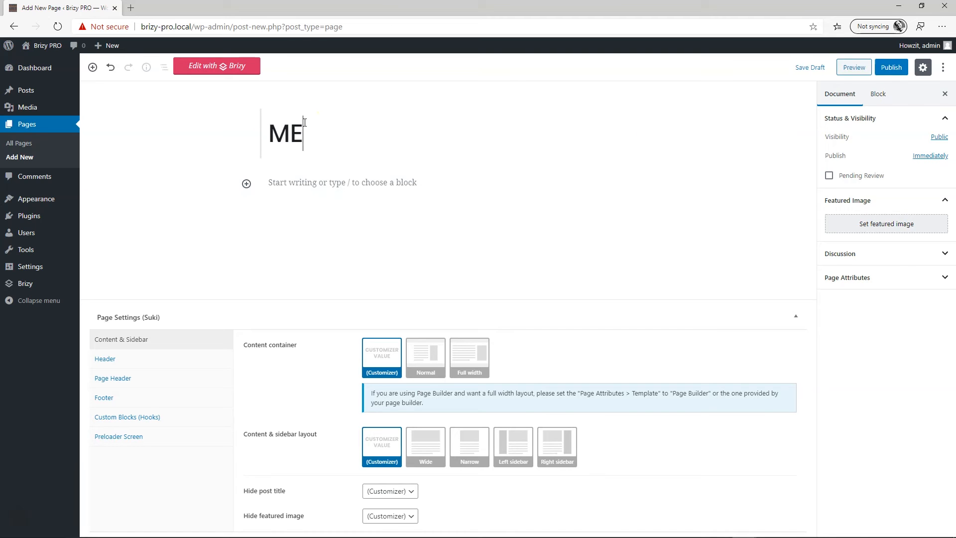
{"action": "key", "text": "BackSpace"}
{"action": "key", "text": "BackSpace"}
{"action": "type", "text": "NEWS"}
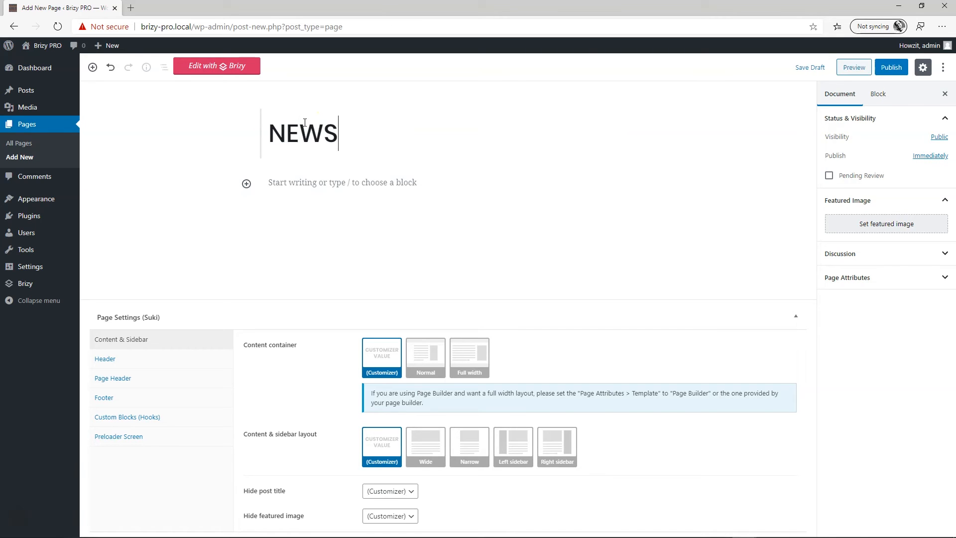
{"action": "left_click", "coordinate": [890, 70]}
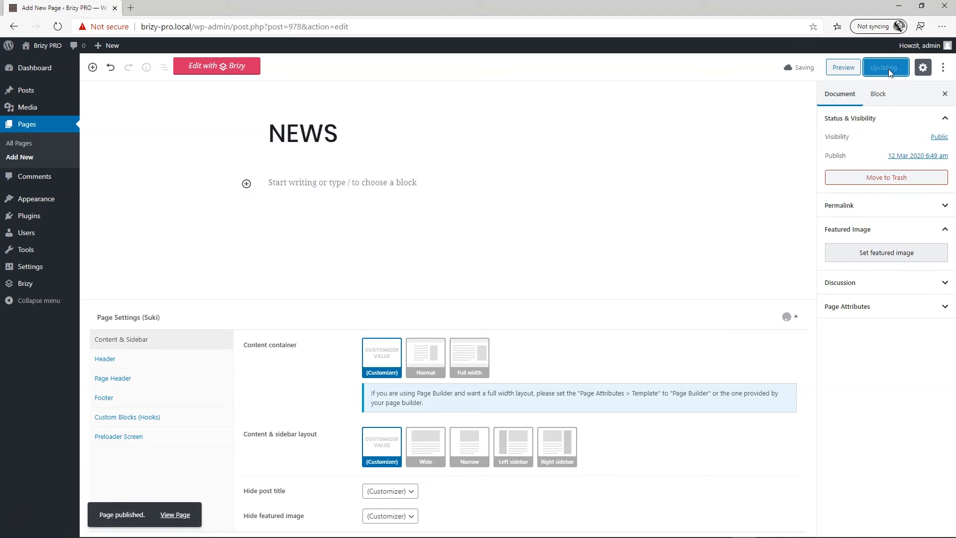
- Open the NEWS page in the Brizy editor and insert the global header block
{"action": "left_click", "coordinate": [235, 67]}
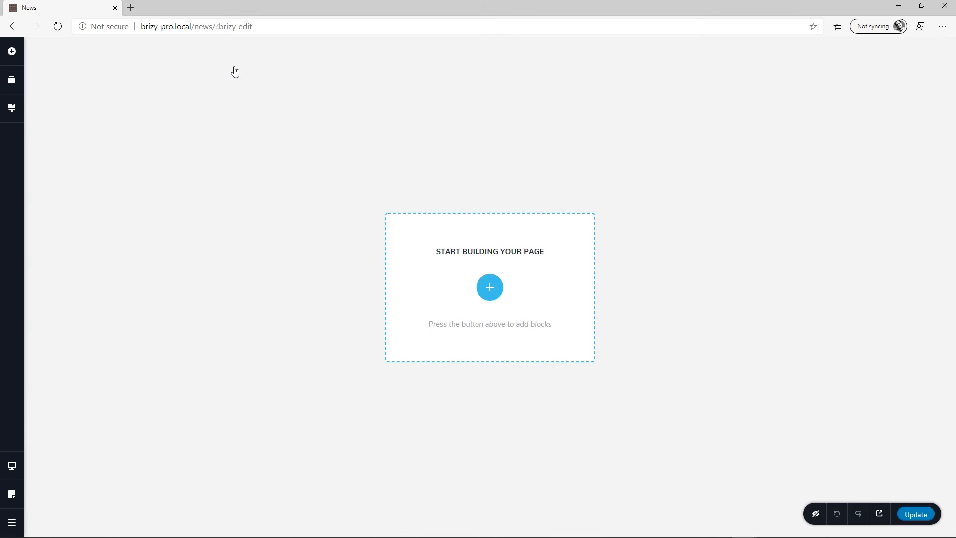
{"action": "left_click", "coordinate": [490, 288]}
{"action": "left_click", "coordinate": [646, 78]}
{"action": "left_click", "coordinate": [400, 123]}
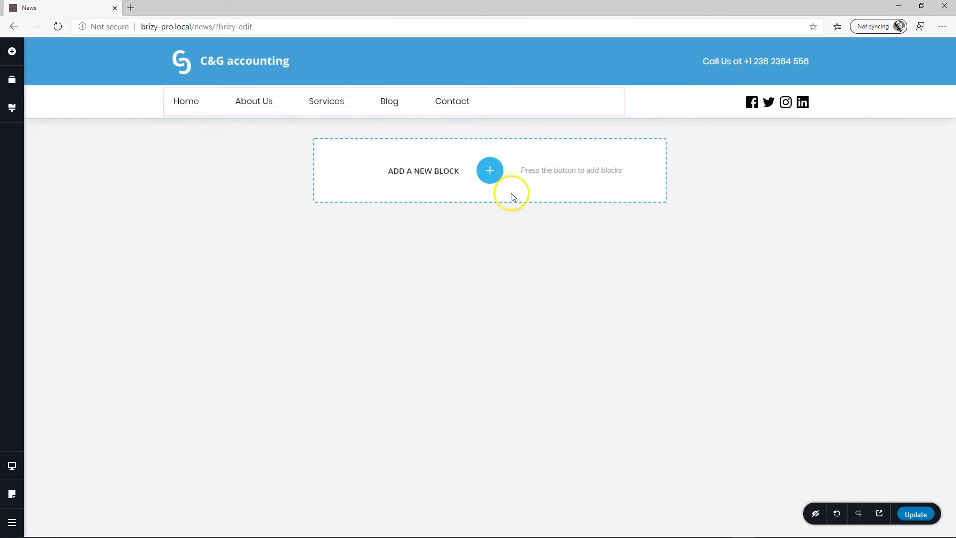
- Add a blank block below the header and delete one of its two columns
{"action": "left_click", "coordinate": [492, 171]}
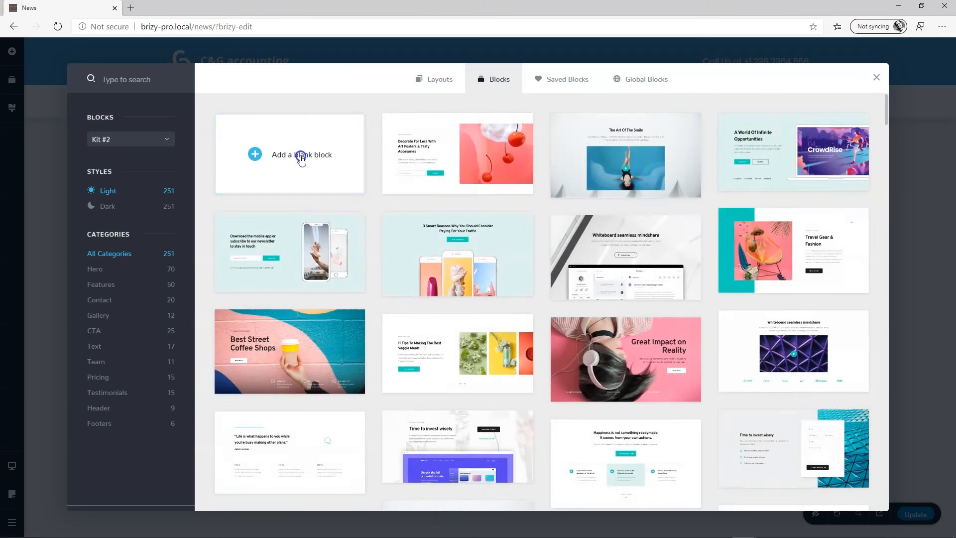
{"action": "left_click", "coordinate": [301, 159]}
{"action": "right_click", "coordinate": [421, 184]}
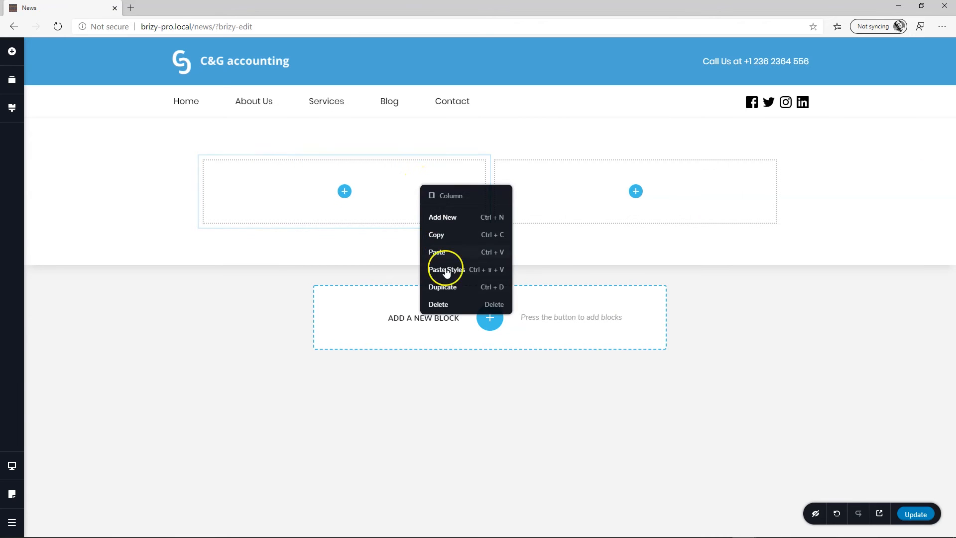
{"action": "left_click", "coordinate": [441, 303]}
- Place a WordPress Posts element in the blank block's single column
{"action": "left_click", "coordinate": [490, 194]}
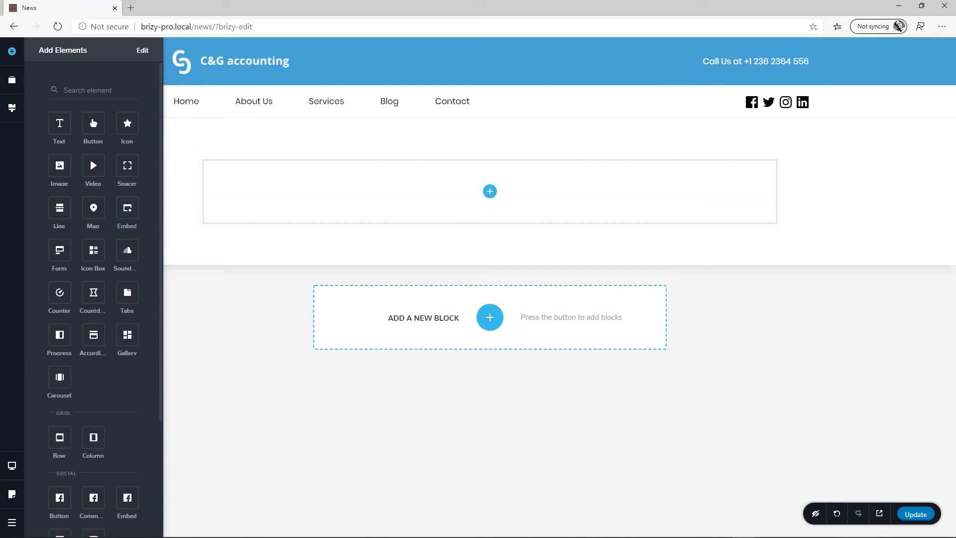
{"action": "scroll", "coordinate": [134, 361], "scroll_direction": "down", "scroll_amount": 3}
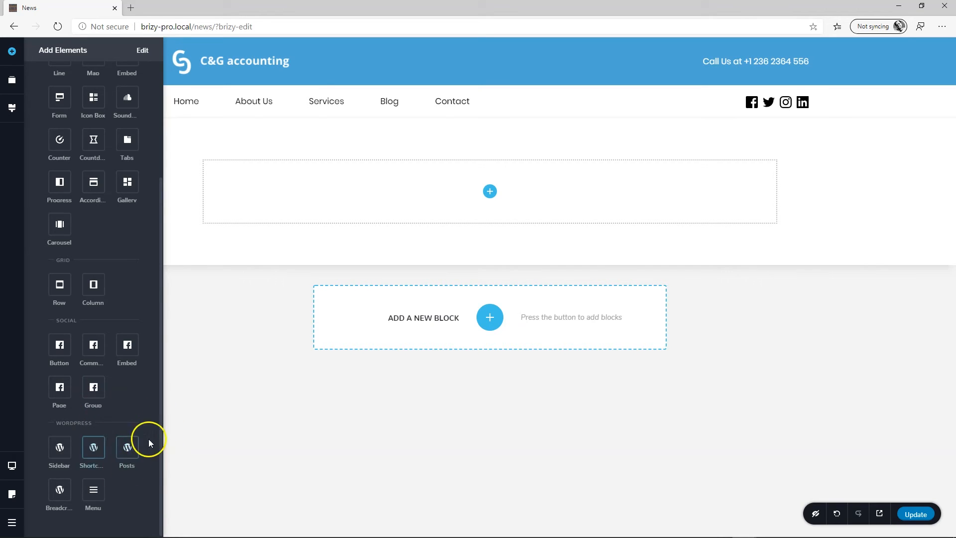
{"action": "left_click_drag", "start_coordinate": [133, 447], "coordinate": [495, 213]}
{"action": "left_click", "coordinate": [608, 309]}
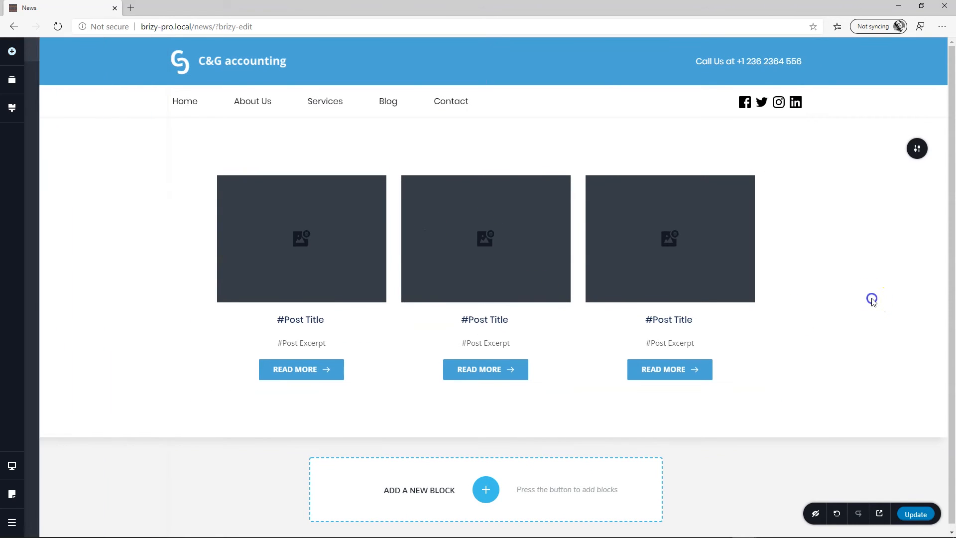
{"action": "left_click", "coordinate": [374, 175]}
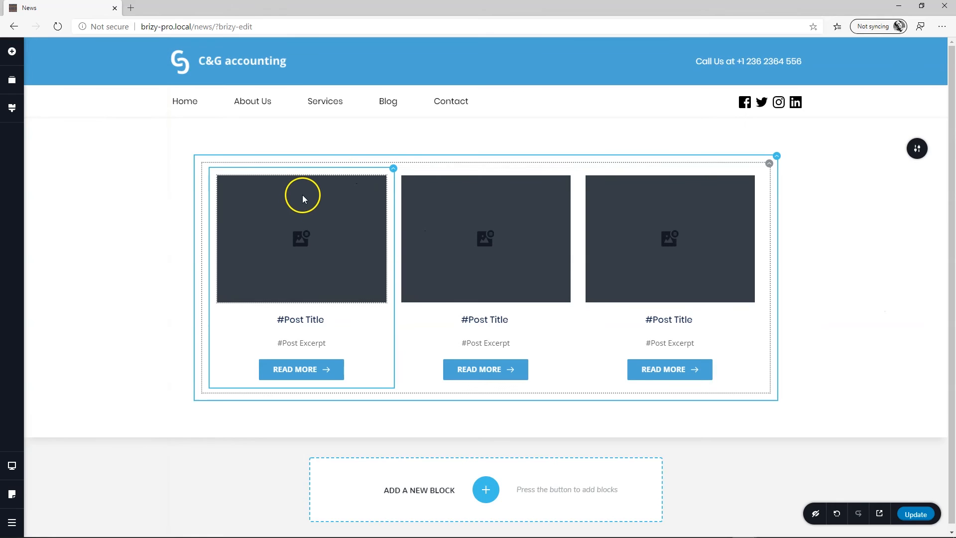
- Update the News page, preview it and return to the editor
{"action": "left_click", "coordinate": [915, 514]}
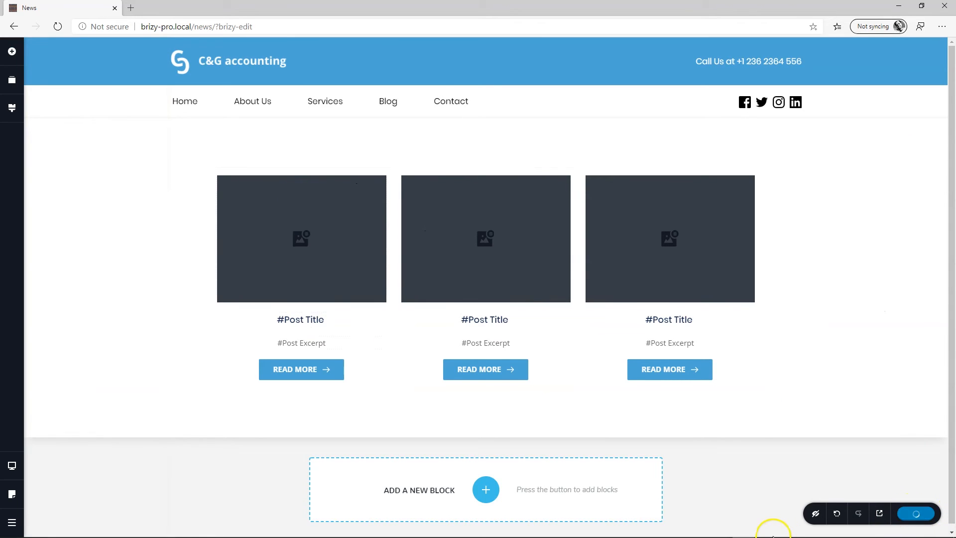
{"action": "left_click", "coordinate": [881, 514]}
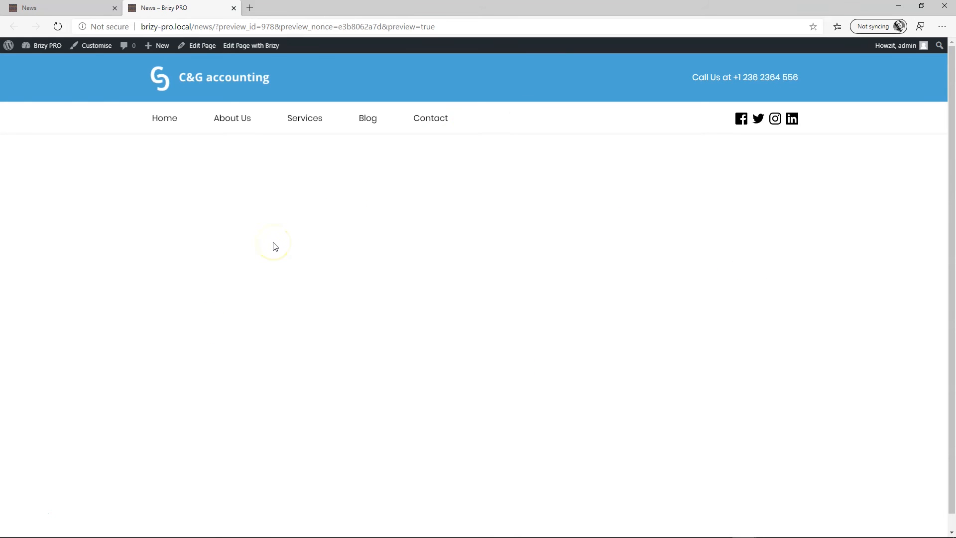
{"action": "left_click", "coordinate": [93, 10]}
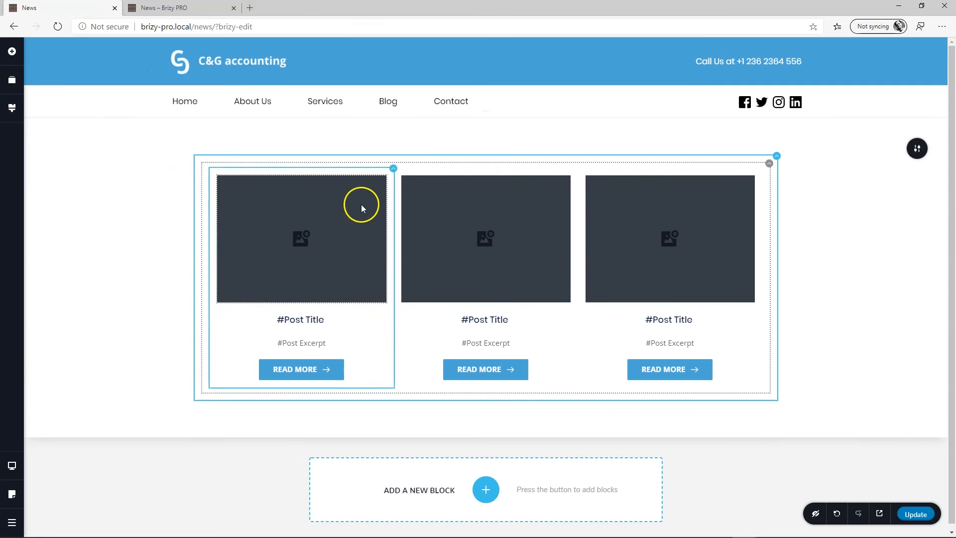
- Set the Posts element's category filter to Uncategorized
{"action": "left_click", "coordinate": [769, 168]}
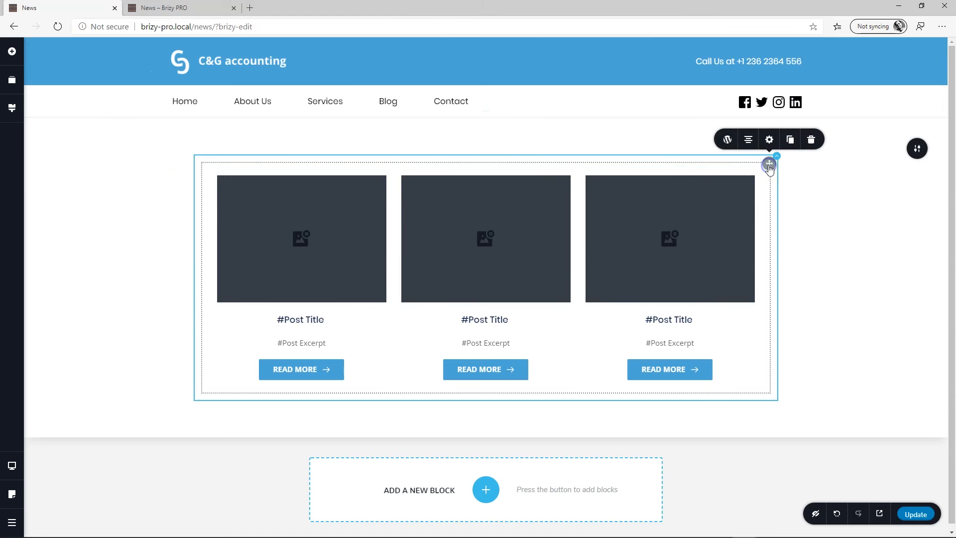
{"action": "left_click", "coordinate": [727, 142]}
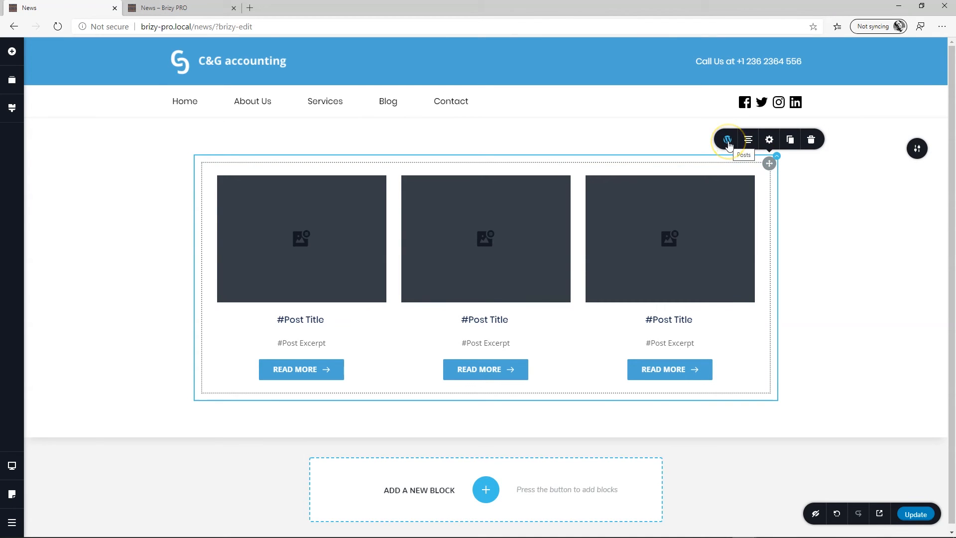
{"action": "left_click", "coordinate": [719, 168]}
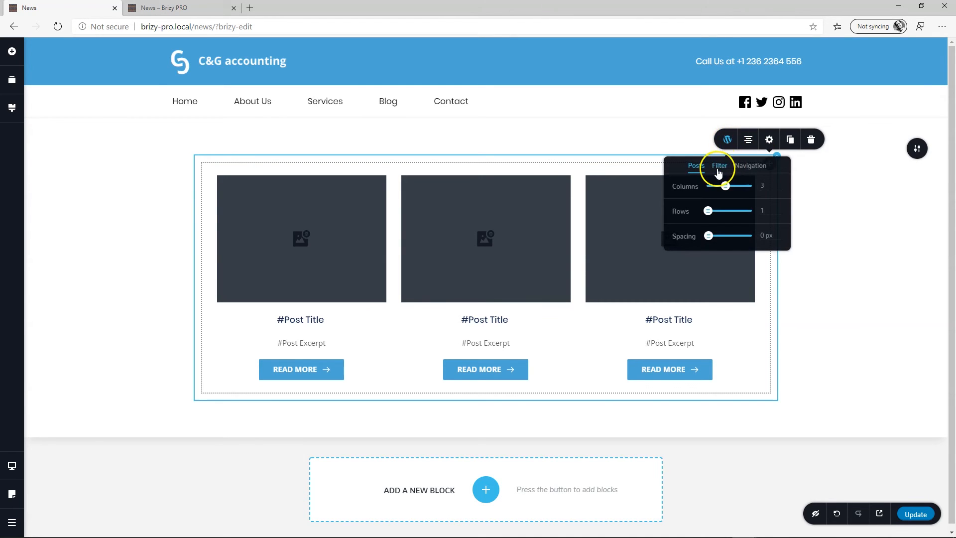
{"action": "left_click", "coordinate": [763, 187]}
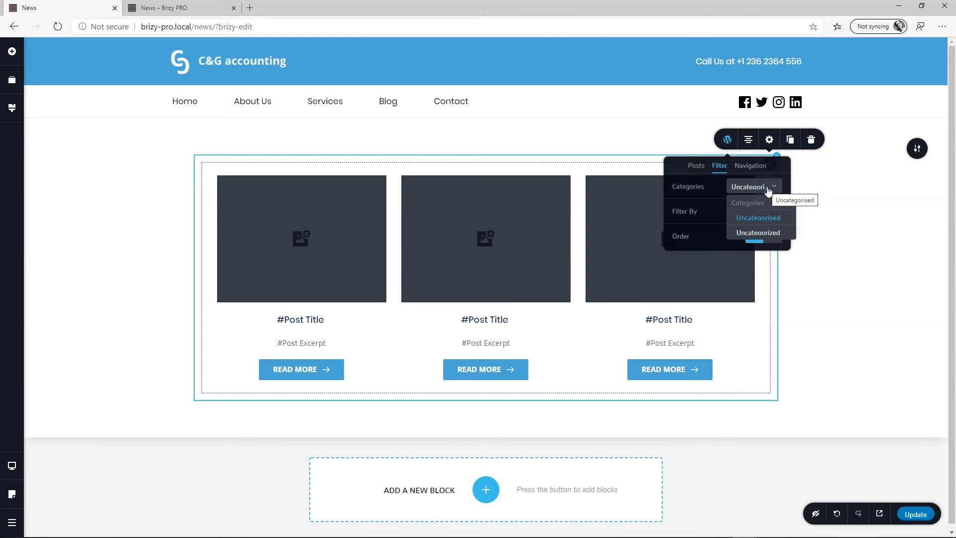
{"action": "left_click", "coordinate": [755, 234]}
{"action": "left_click", "coordinate": [830, 250]}
- Update the page, reload the News preview to check the posts, and return to the editor
{"action": "left_click", "coordinate": [905, 514]}
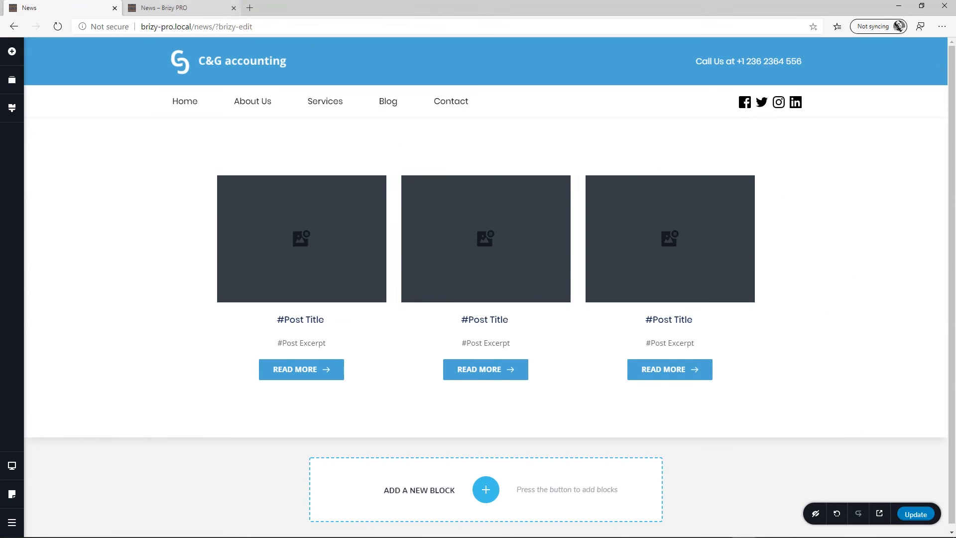
{"action": "left_click", "coordinate": [165, 7]}
{"action": "left_click", "coordinate": [58, 26]}
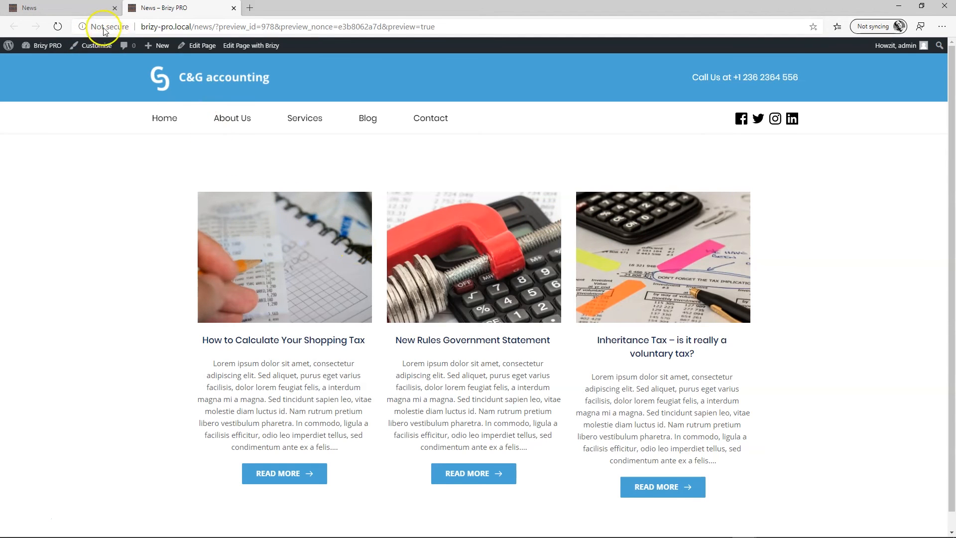
{"action": "left_click", "coordinate": [97, 8]}
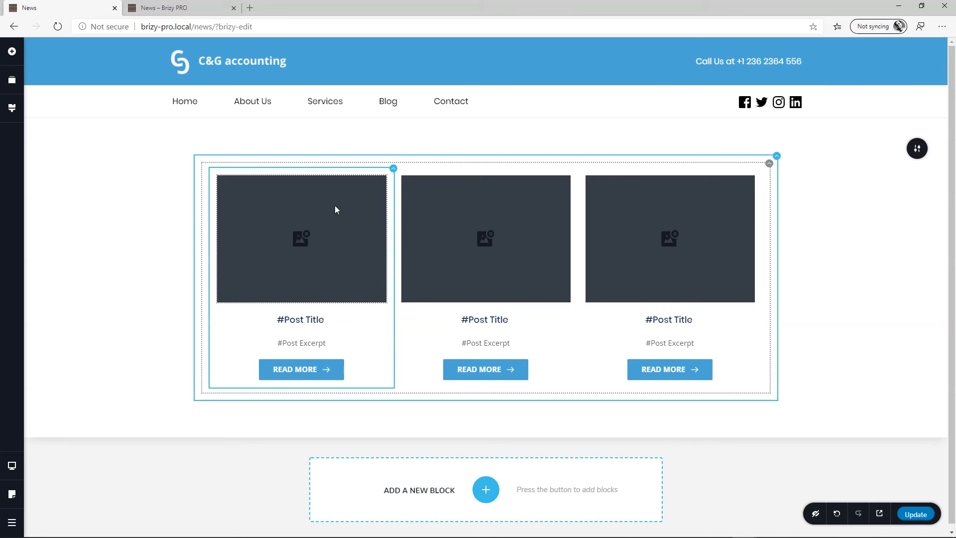
- Set the Posts element to 1 column
{"action": "left_click", "coordinate": [732, 194]}
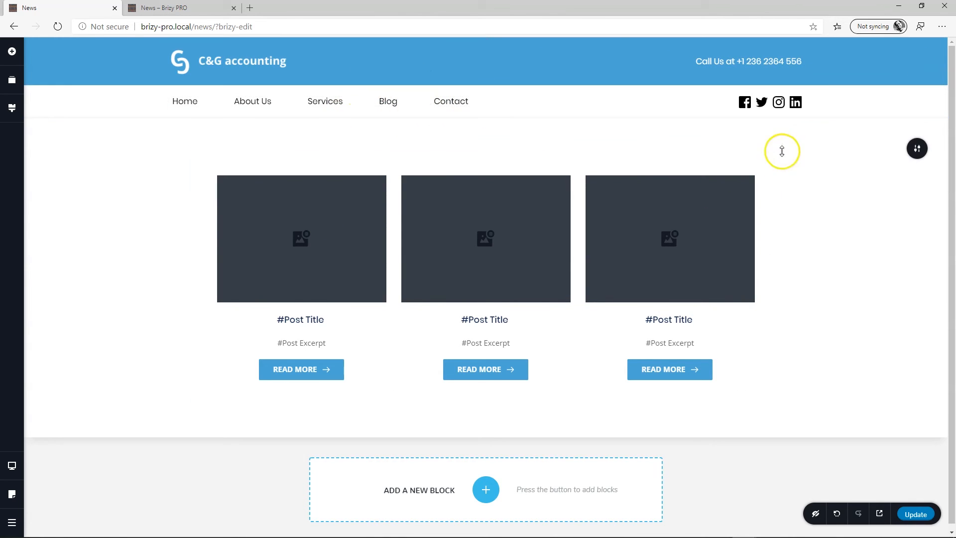
{"action": "left_click", "coordinate": [770, 165]}
{"action": "left_click", "coordinate": [726, 139]}
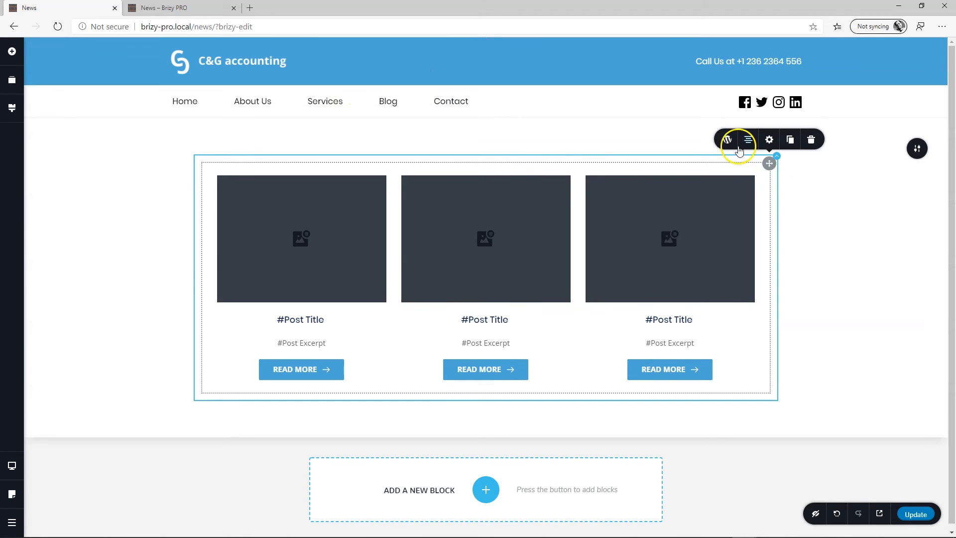
{"action": "left_click_drag", "start_coordinate": [731, 192], "coordinate": [709, 188]}
- Shrink the height of the post image placeholder to a wide, shallow banner
{"action": "left_click", "coordinate": [579, 249]}
{"action": "scroll", "coordinate": [569, 273], "scroll_direction": "down", "scroll_amount": 5}
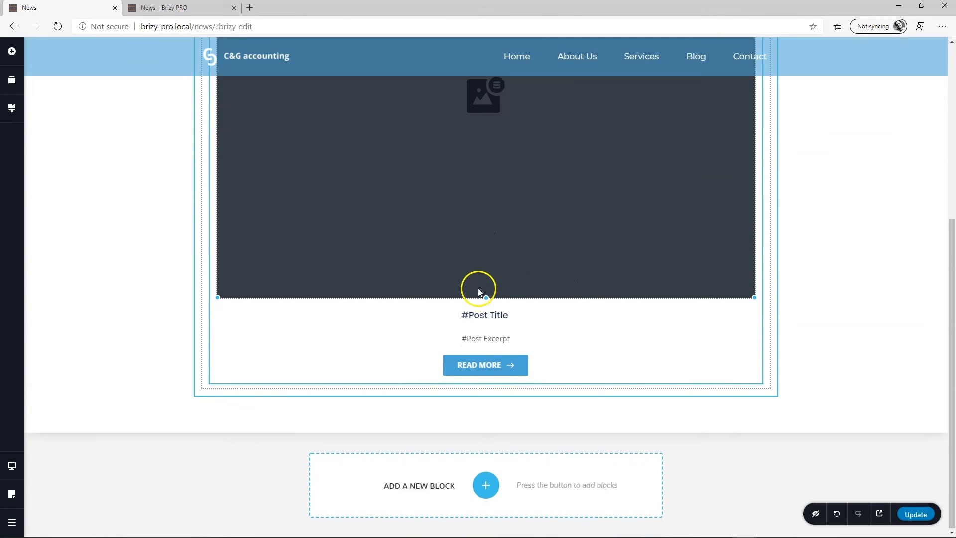
{"action": "left_click_drag", "start_coordinate": [486, 298], "coordinate": [498, 53]}
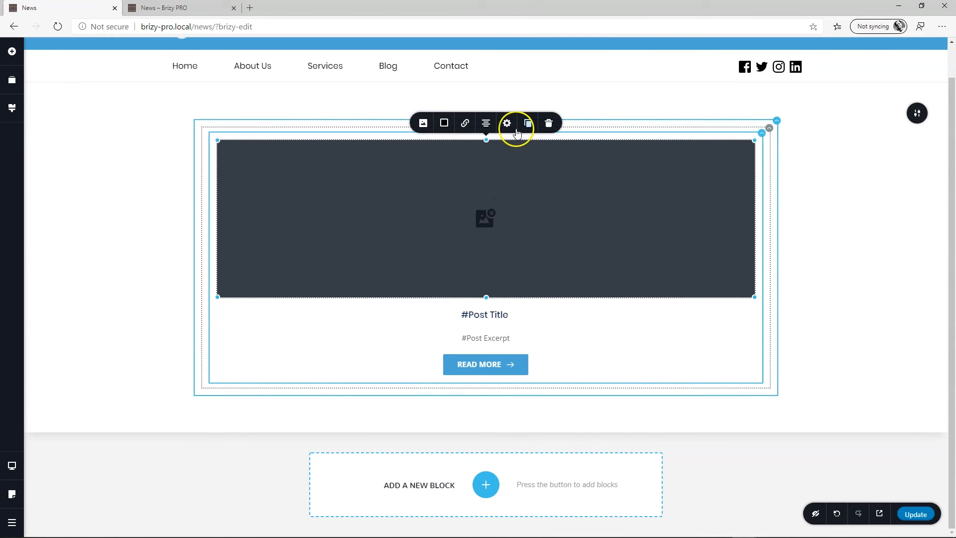
- Increase the Posts element to two rows
{"action": "left_click", "coordinate": [765, 129]}
{"action": "left_click", "coordinate": [727, 104]}
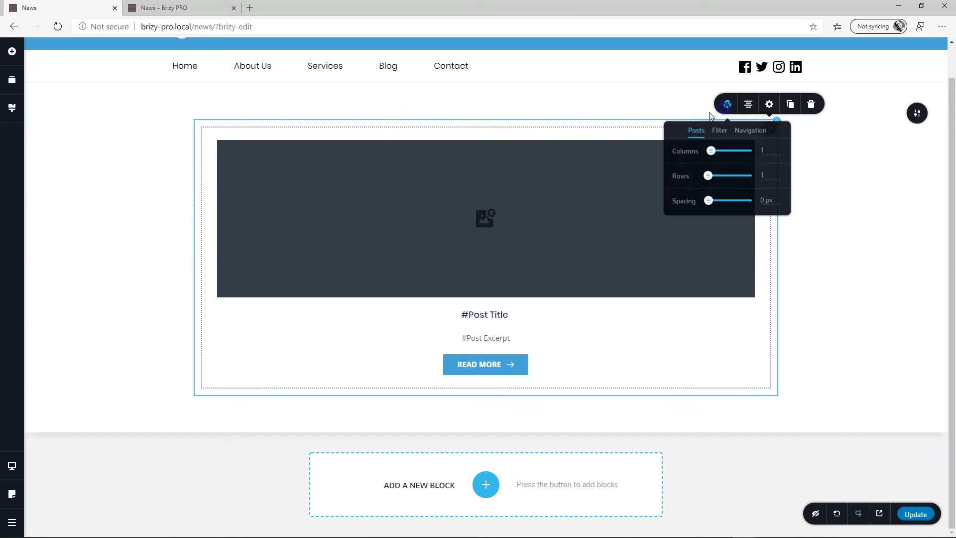
{"action": "left_click_drag", "start_coordinate": [709, 175], "coordinate": [713, 174]}
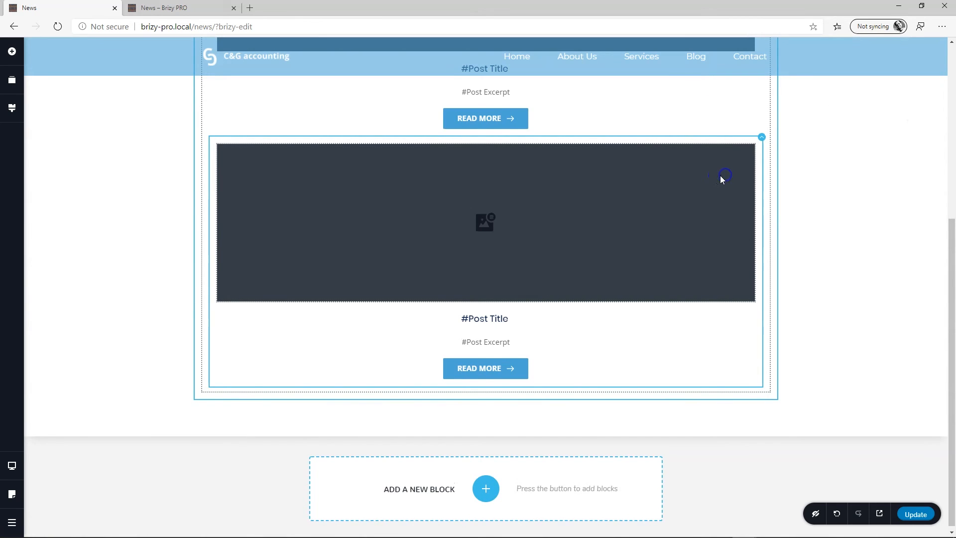
- Set the Posts element to 3 rows
{"action": "scroll", "coordinate": [725, 174], "scroll_direction": "up", "scroll_amount": 6}
{"action": "left_click", "coordinate": [770, 164]}
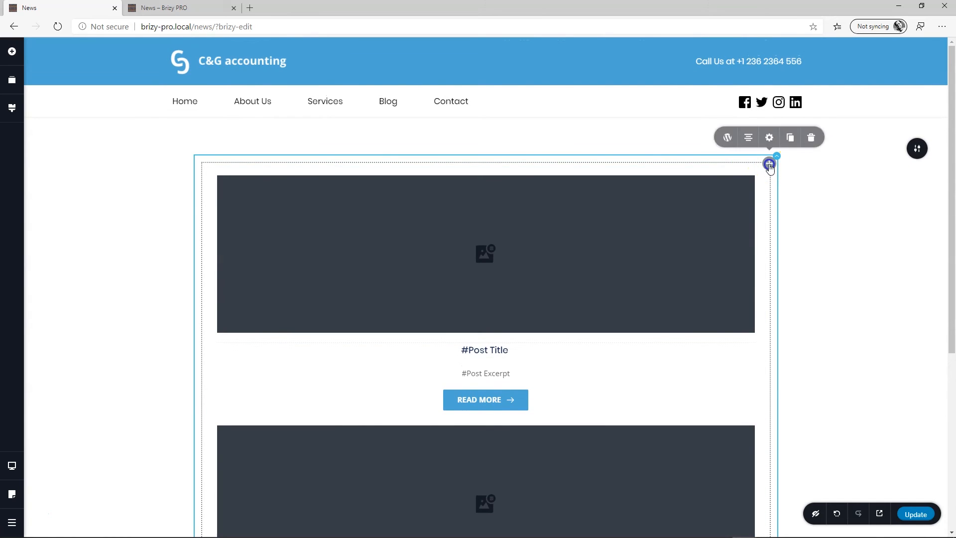
{"action": "left_click", "coordinate": [728, 137]}
{"action": "left_click_drag", "start_coordinate": [713, 210], "coordinate": [717, 210]}
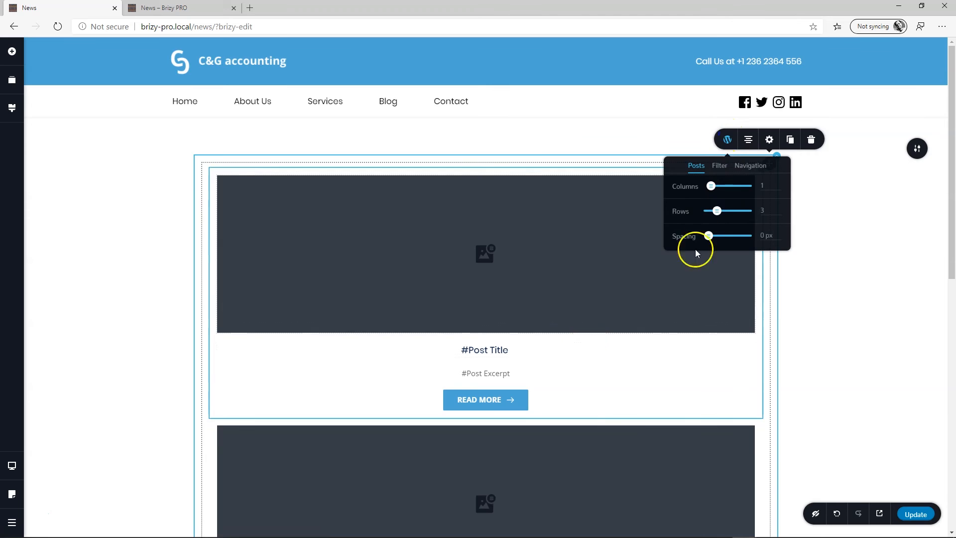
{"action": "left_click", "coordinate": [716, 167]}
{"action": "left_click", "coordinate": [751, 165]}
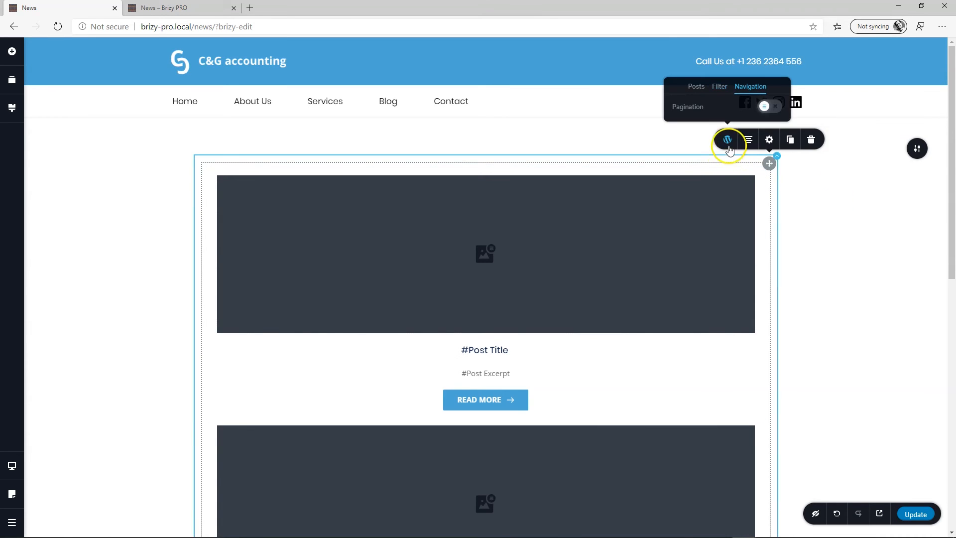
{"action": "left_click", "coordinate": [599, 214]}
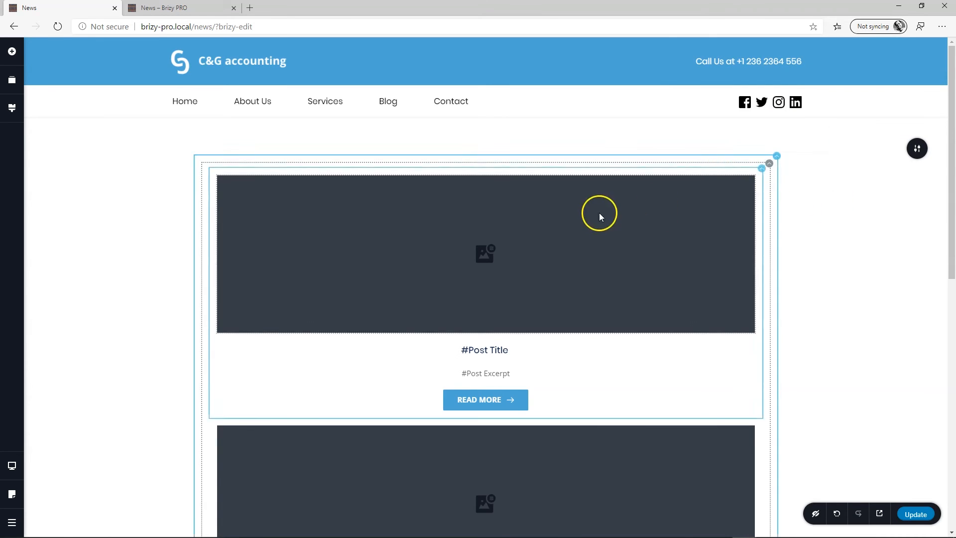
{"action": "left_click", "coordinate": [762, 170]}
{"action": "left_click", "coordinate": [651, 218]}
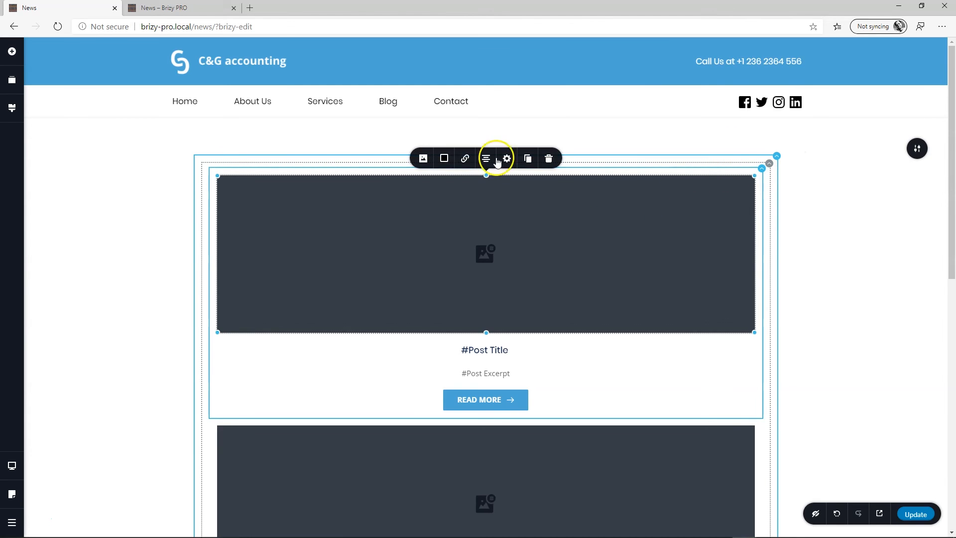
{"action": "left_click", "coordinate": [426, 160]}
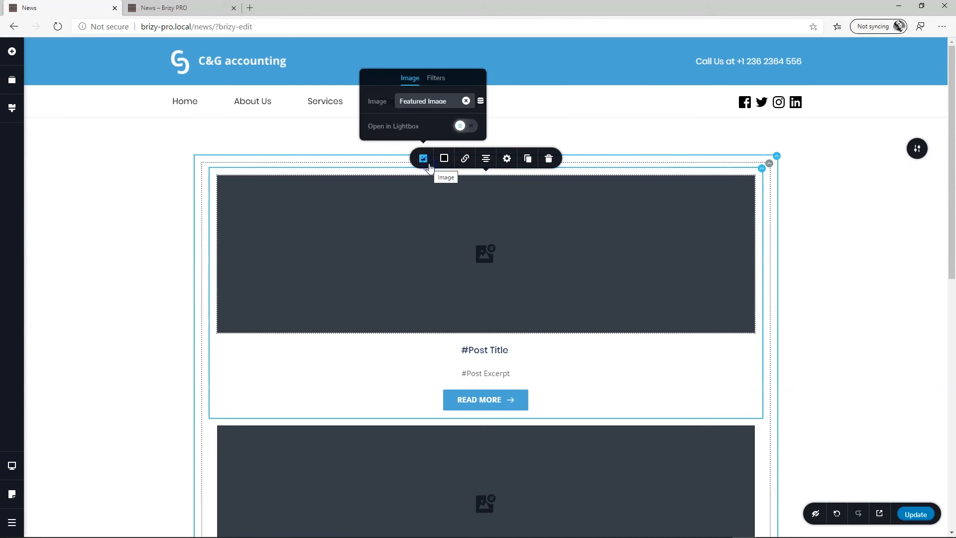
{"action": "left_click", "coordinate": [436, 78]}
{"action": "left_click", "coordinate": [452, 168]}
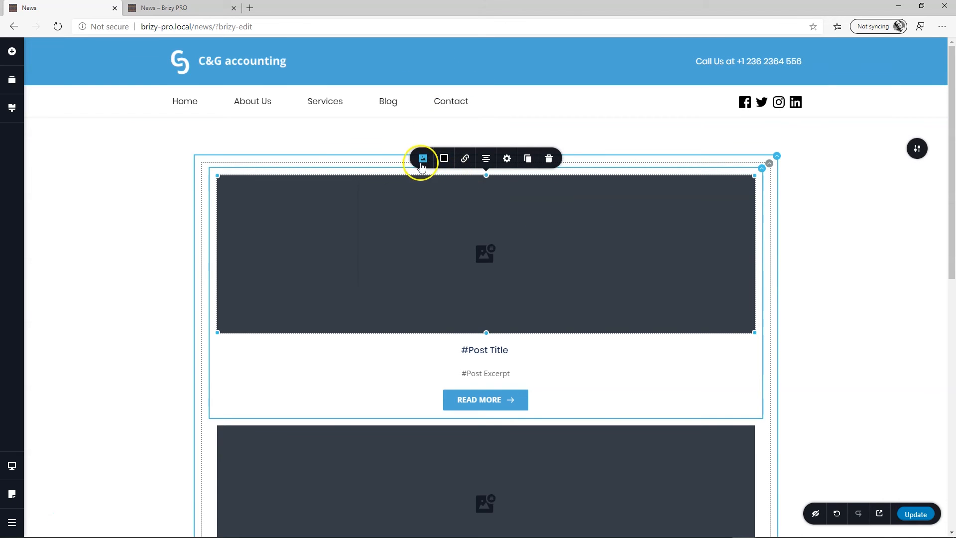
- Enable pagination for the Posts element
{"action": "left_click", "coordinate": [770, 163]}
{"action": "left_click", "coordinate": [727, 141]}
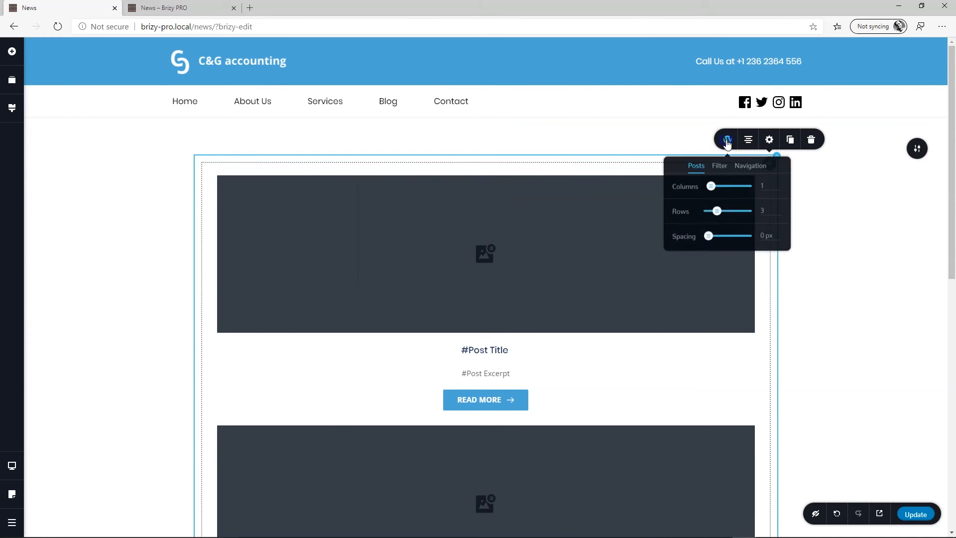
{"action": "left_click", "coordinate": [722, 172]}
{"action": "left_click", "coordinate": [761, 167]}
{"action": "left_click", "coordinate": [770, 106]}
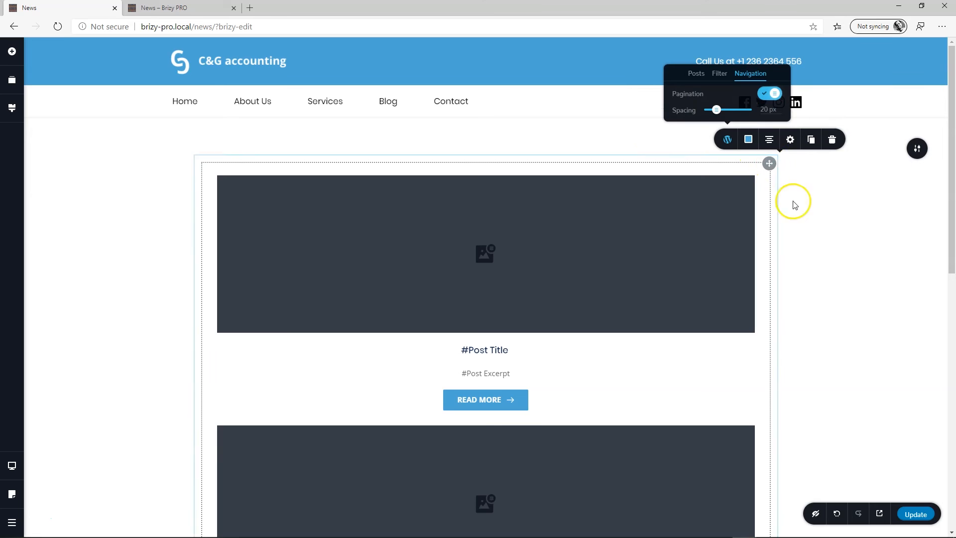
- Delete the post excerpt from the post layout
{"action": "left_click", "coordinate": [534, 246]}
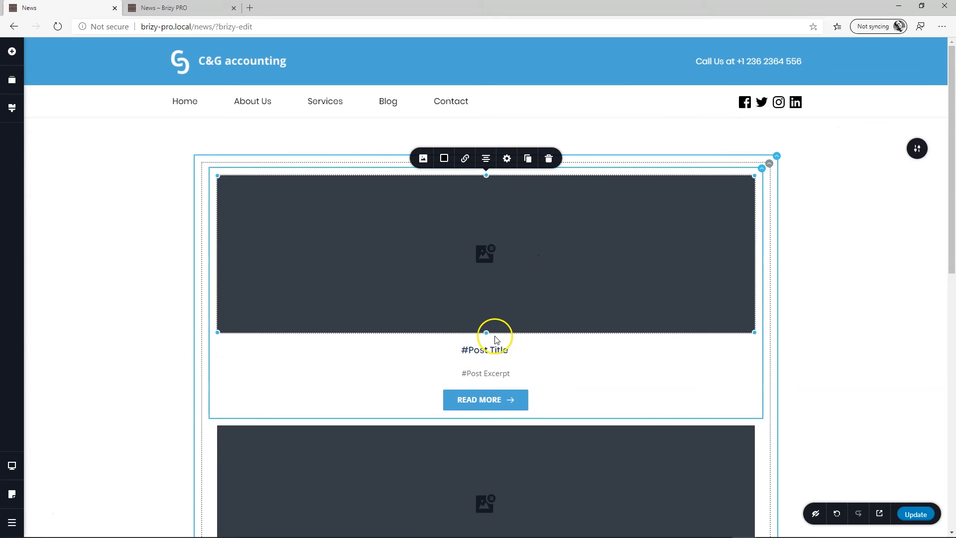
{"action": "scroll", "coordinate": [495, 348], "scroll_direction": "down", "scroll_amount": 3}
{"action": "left_click", "coordinate": [488, 222]}
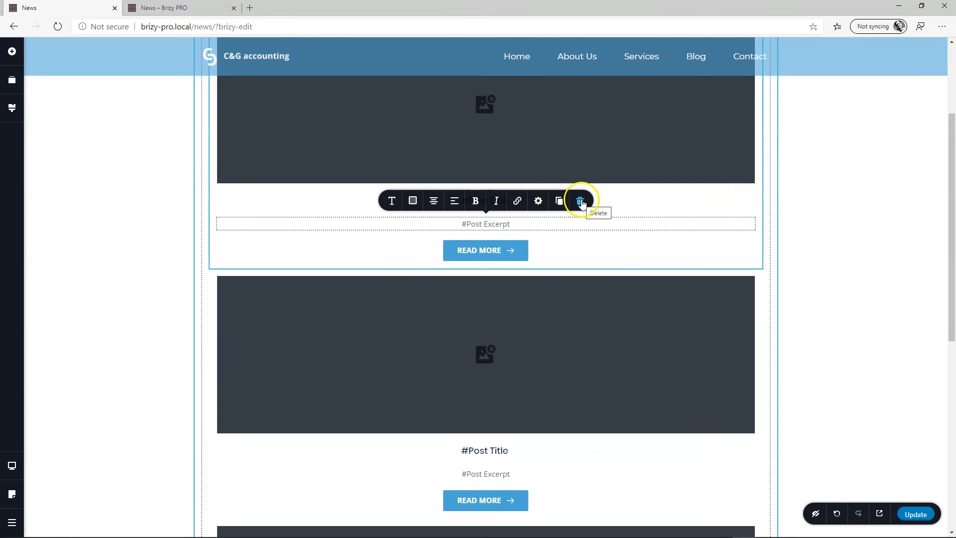
{"action": "left_click", "coordinate": [581, 201]}
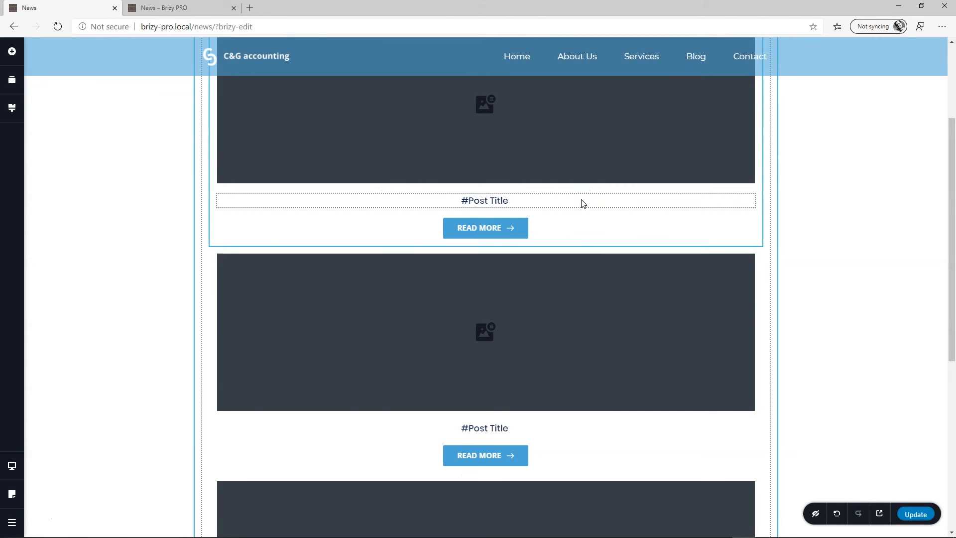
- Change the post button's text to "Read full article"
{"action": "left_click", "coordinate": [486, 230]}
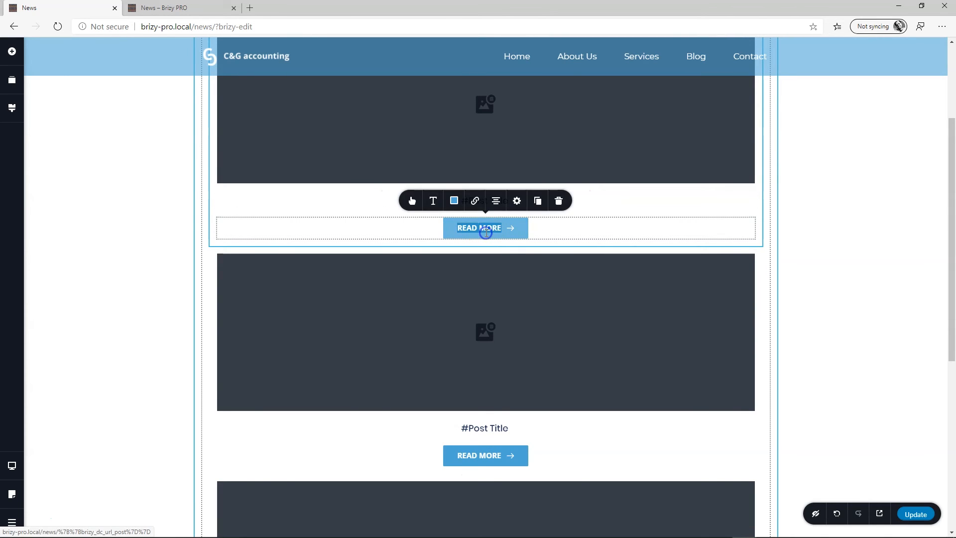
{"action": "type", "text": "REad"}
{"action": "key", "text": "BackSpace"}
{"action": "key", "text": "BackSpace"}
{"action": "type", "text": "ad full article"}
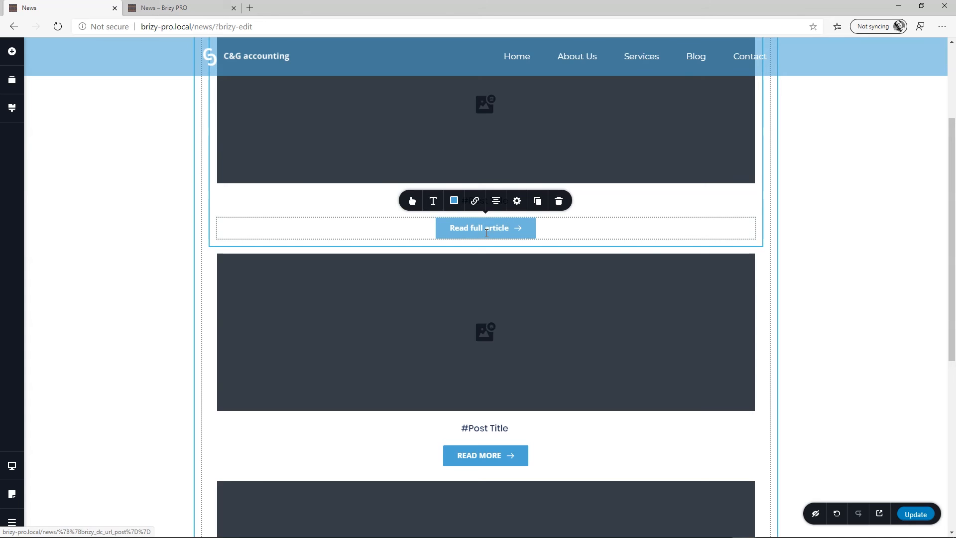
{"action": "left_click", "coordinate": [860, 229]}
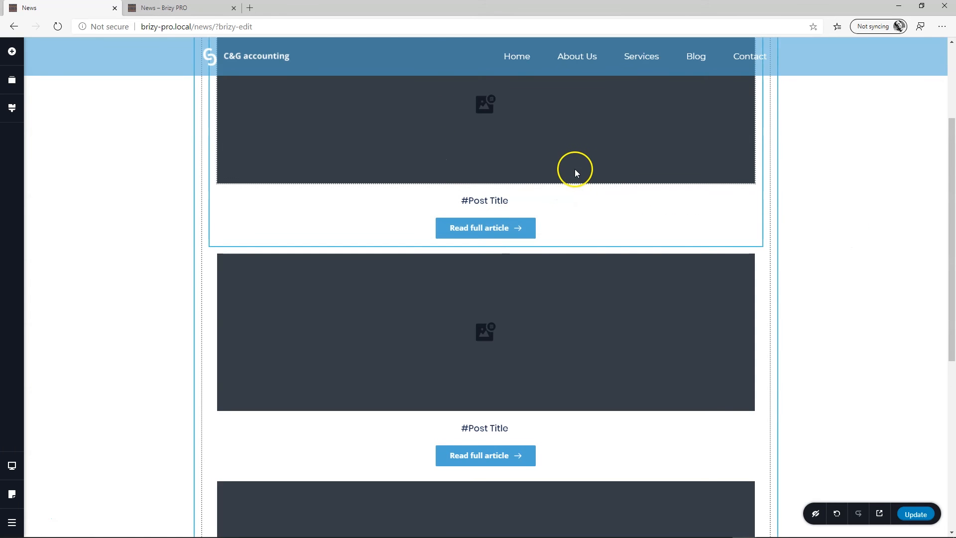
- Update the page, check the post list and the shopping tax article in the reloaded News preview, and return to the editor
{"action": "scroll", "coordinate": [574, 168], "scroll_direction": "up", "scroll_amount": 3}
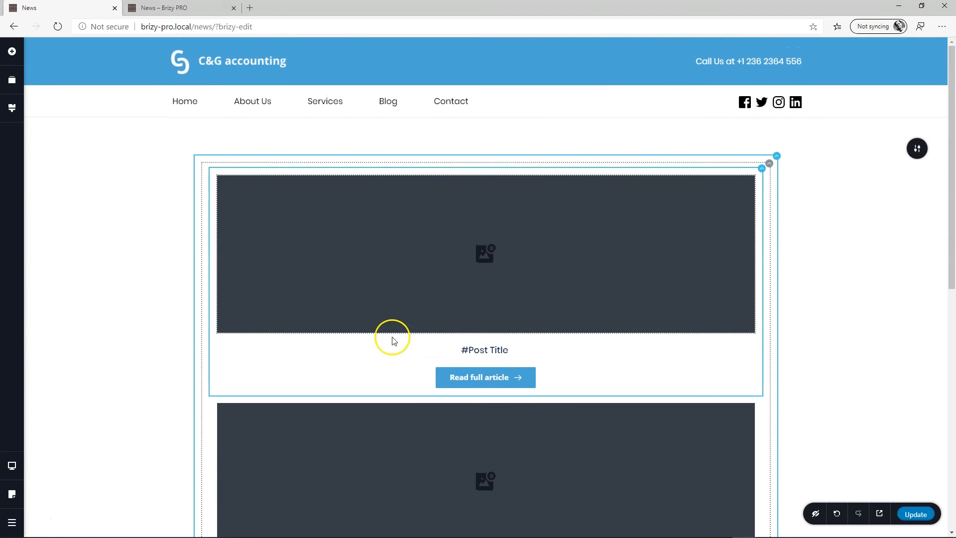
{"action": "scroll", "coordinate": [502, 219], "scroll_direction": "down", "scroll_amount": 3}
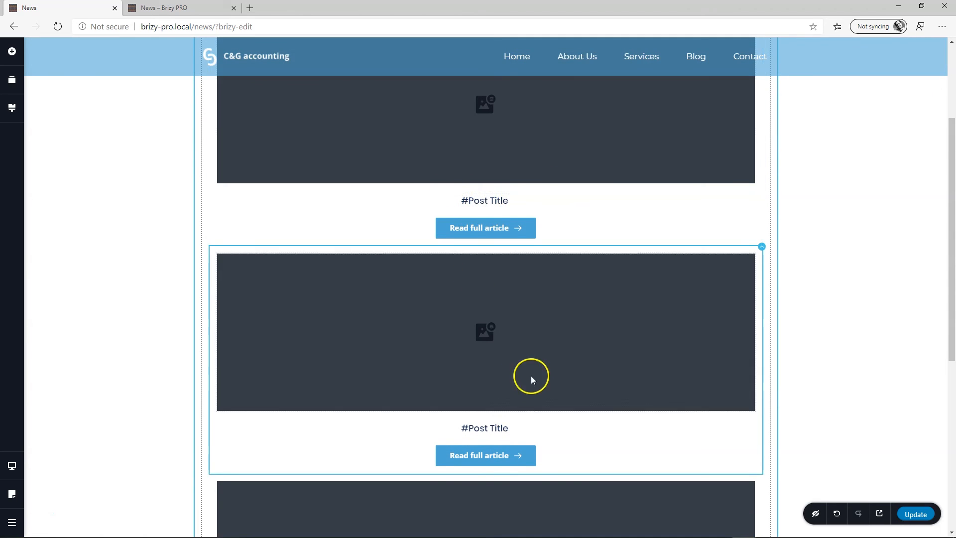
{"action": "scroll", "coordinate": [531, 299], "scroll_direction": "down", "scroll_amount": 2}
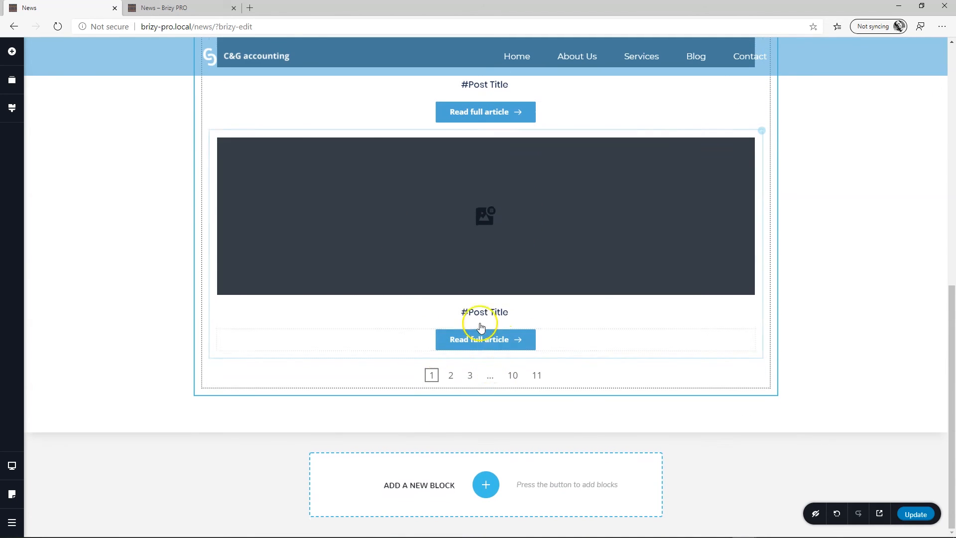
{"action": "scroll", "coordinate": [552, 316], "scroll_direction": "up", "scroll_amount": 5}
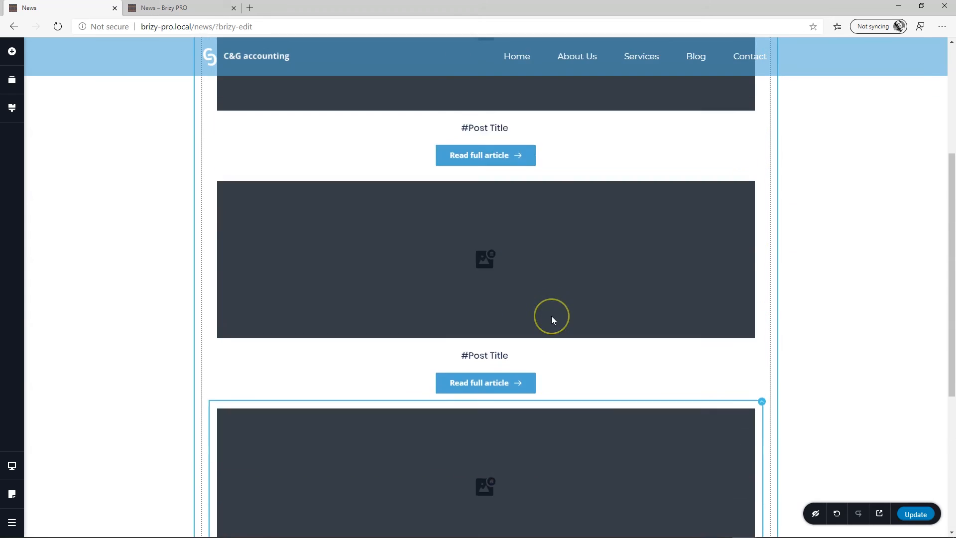
{"action": "scroll", "coordinate": [551, 319], "scroll_direction": "up", "scroll_amount": 5}
{"action": "left_click", "coordinate": [461, 206]}
{"action": "left_click", "coordinate": [214, 8]}
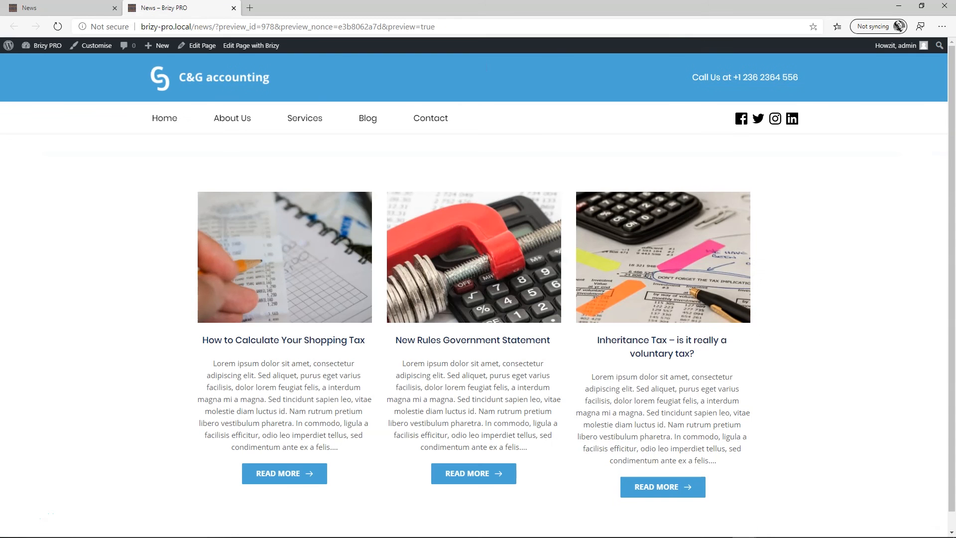
{"action": "left_click", "coordinate": [58, 26]}
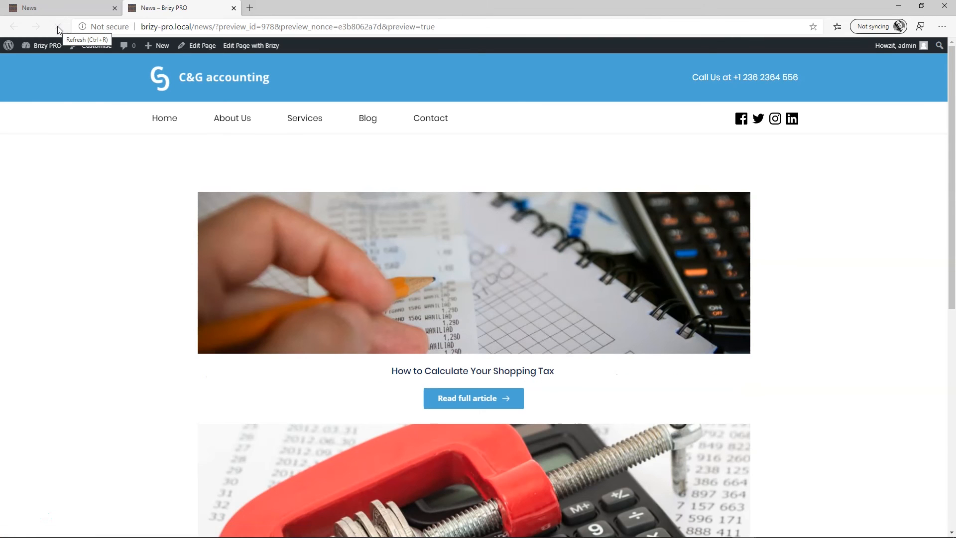
{"action": "scroll", "coordinate": [150, 205], "scroll_direction": "down", "scroll_amount": 8}
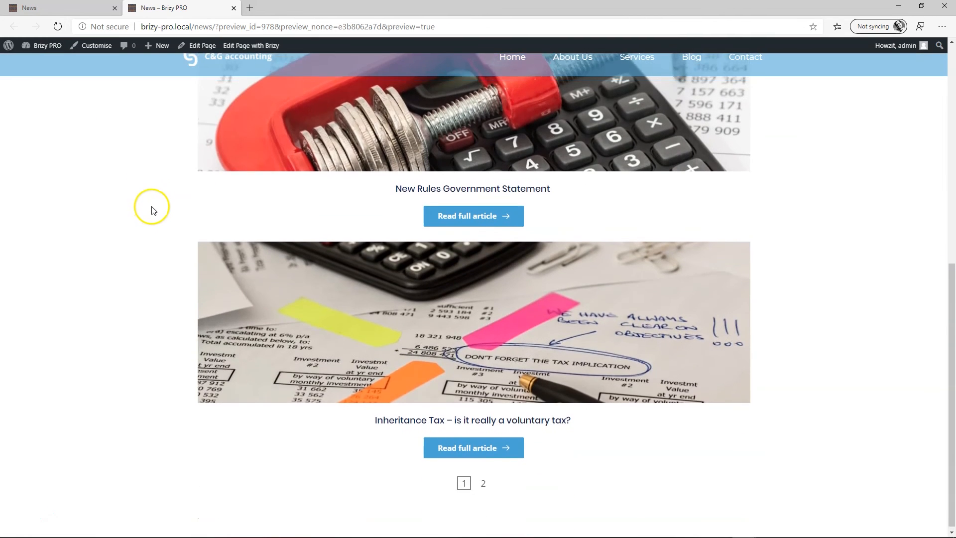
{"action": "scroll", "coordinate": [154, 210], "scroll_direction": "up", "scroll_amount": 8}
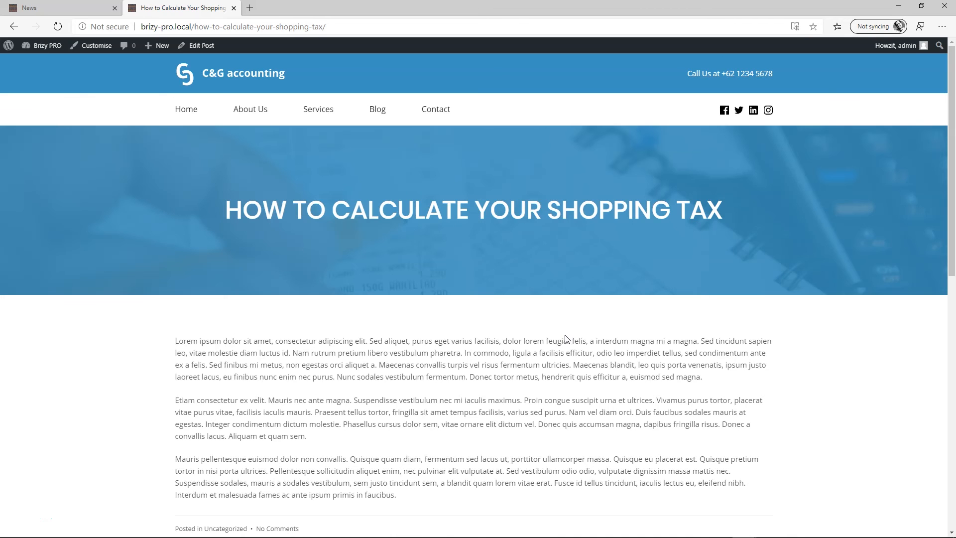
{"action": "left_click", "coordinate": [233, 8]}
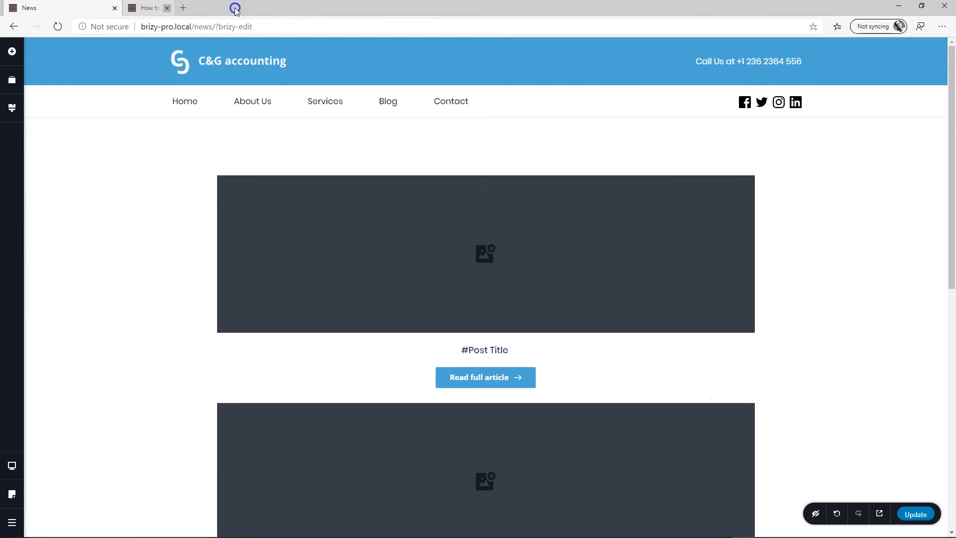
- Add the global footer block below the posts and update the News page
{"action": "scroll", "coordinate": [261, 273], "scroll_direction": "down", "scroll_amount": 5}
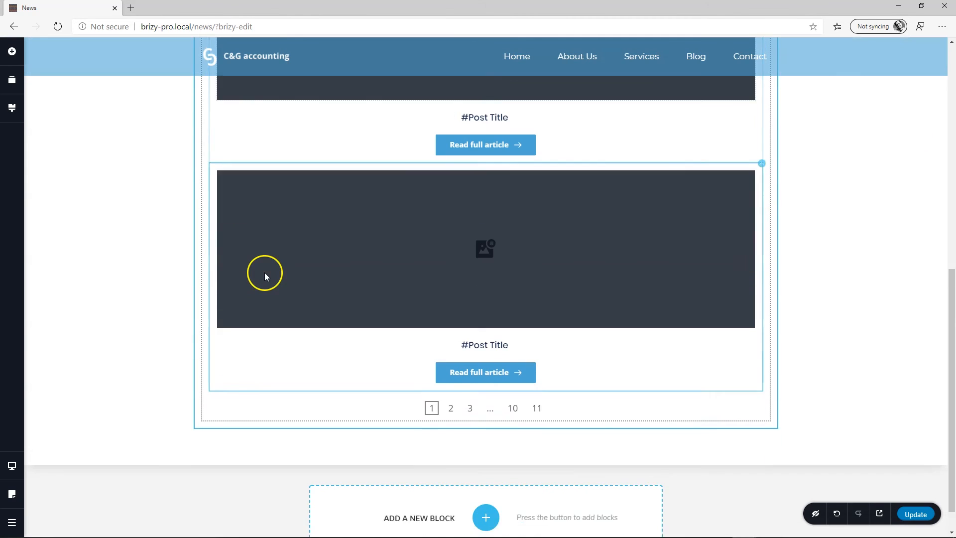
{"action": "left_click", "coordinate": [486, 486]}
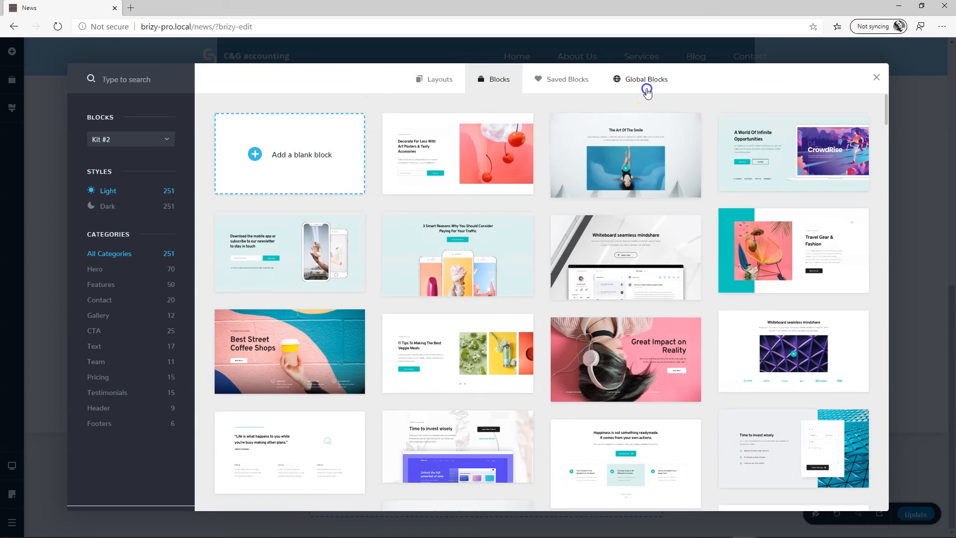
{"action": "left_click", "coordinate": [643, 81]}
{"action": "left_click", "coordinate": [580, 136]}
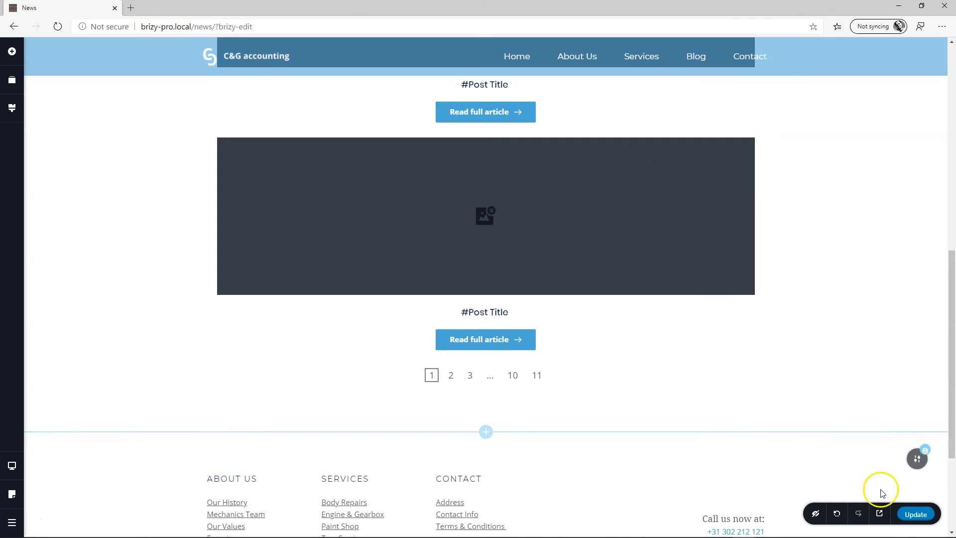
{"action": "left_click", "coordinate": [915, 516]}
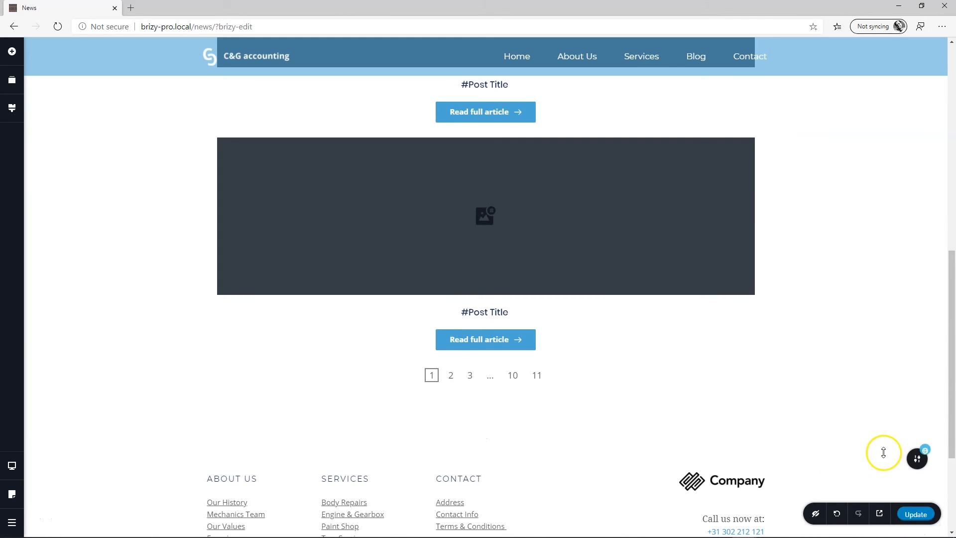
- Preview the News page and examine the header, post list, pagination and footer
{"action": "left_click", "coordinate": [880, 514]}
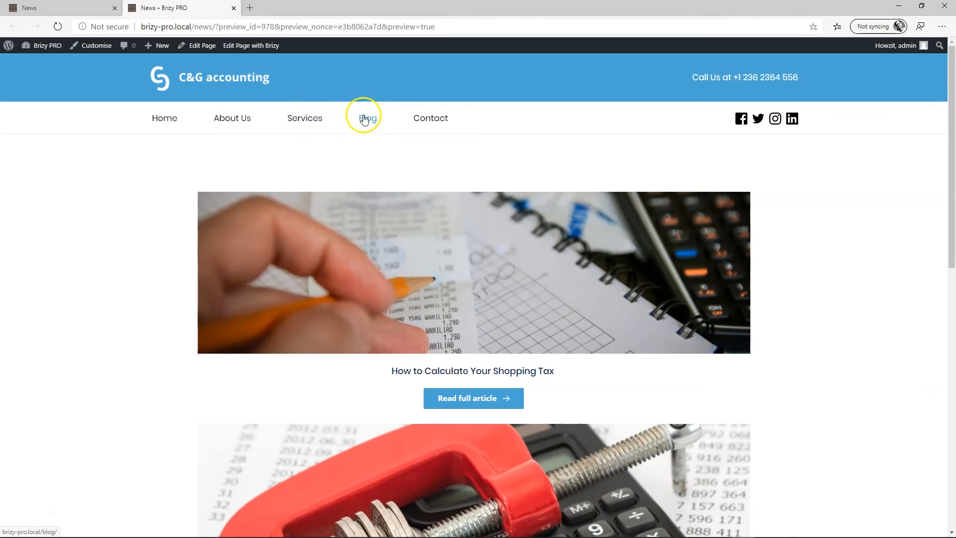
{"action": "scroll", "coordinate": [352, 173], "scroll_direction": "down", "scroll_amount": 5}
{"action": "scroll", "coordinate": [351, 173], "scroll_direction": "down", "scroll_amount": 7}
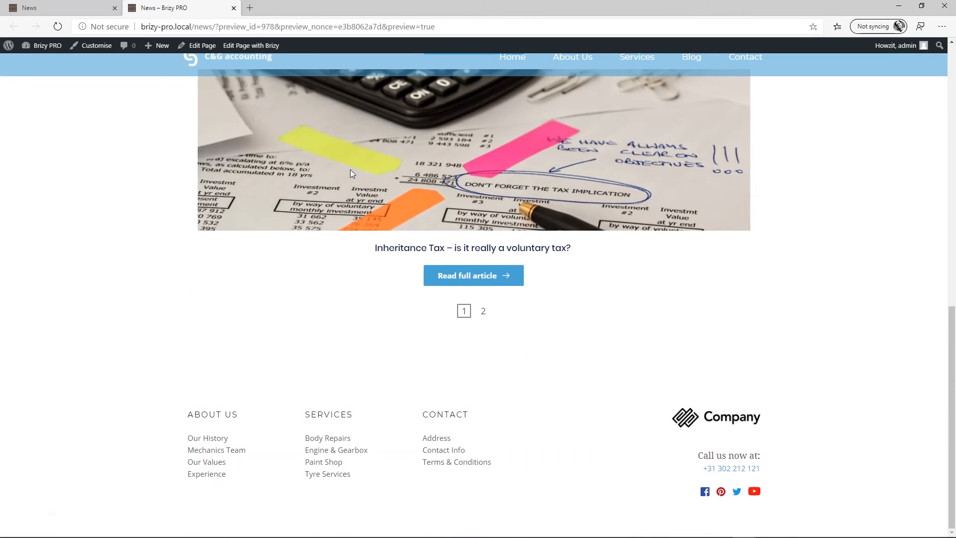
{"action": "scroll", "coordinate": [352, 172], "scroll_direction": "up", "scroll_amount": 12}
{"action": "left_click", "coordinate": [374, 250]}
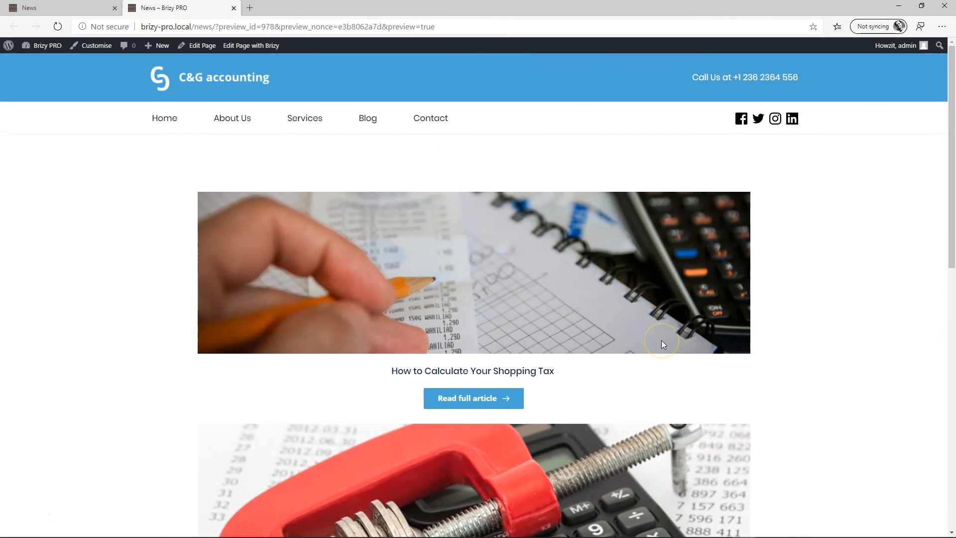
{"action": "scroll", "coordinate": [663, 343], "scroll_direction": "down", "scroll_amount": 5}
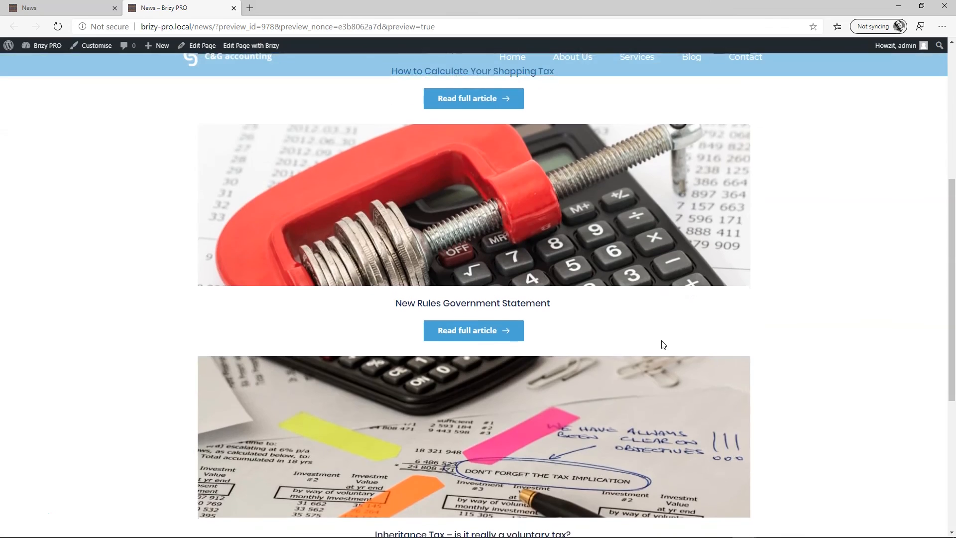
{"action": "scroll", "coordinate": [526, 216], "scroll_direction": "down", "scroll_amount": 5}
{"action": "scroll", "coordinate": [527, 216], "scroll_direction": "up", "scroll_amount": 10}
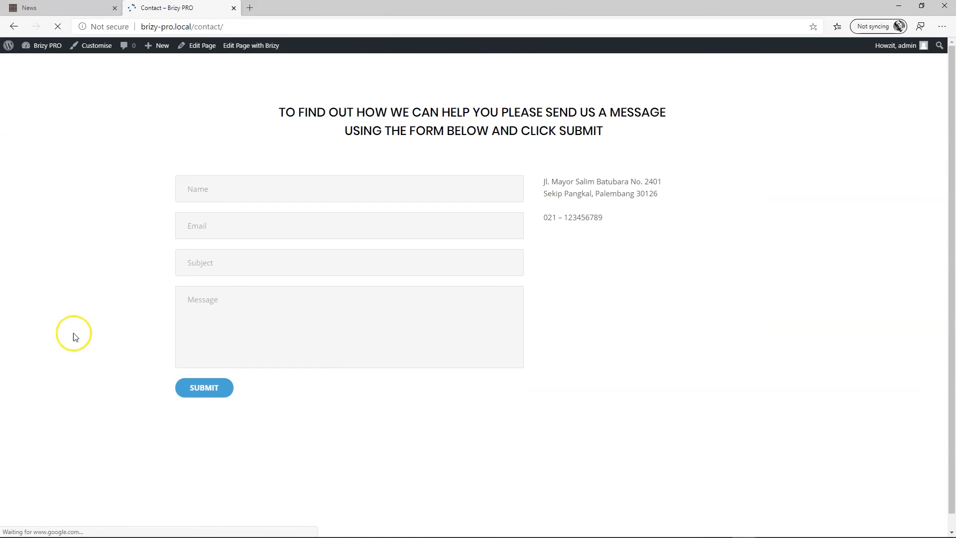
- Open the Contact page for editing in Brizy, add the global header block, and move it above the contact form block
{"action": "left_click", "coordinate": [251, 46]}
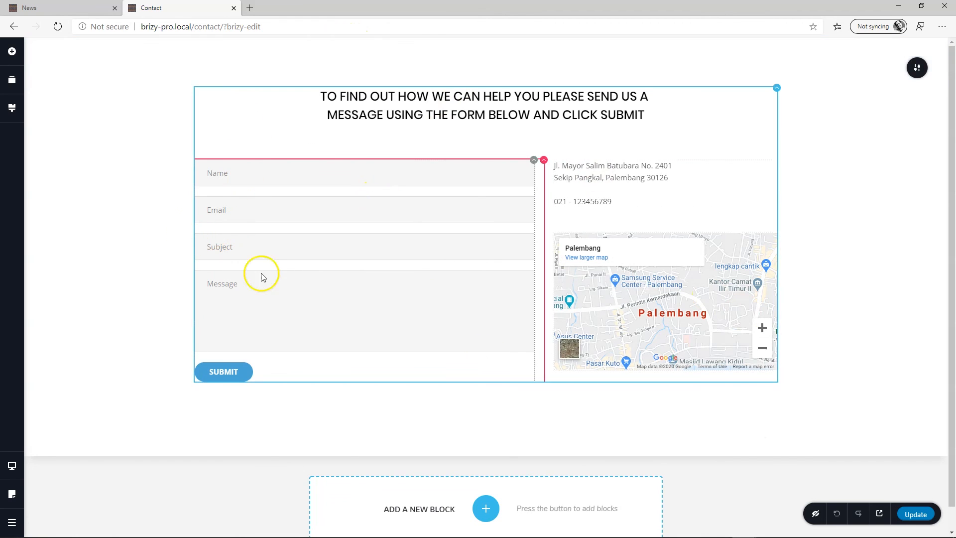
{"action": "left_click", "coordinate": [486, 508]}
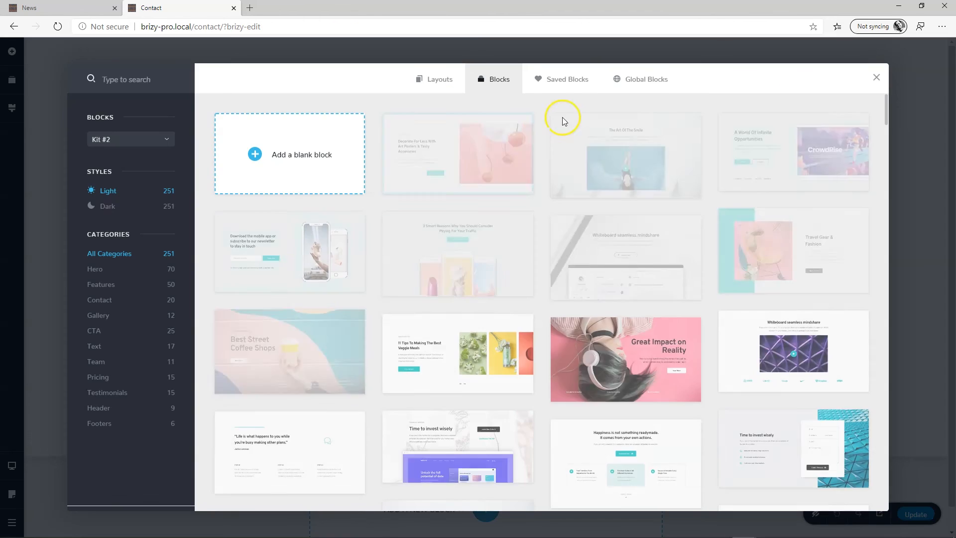
{"action": "left_click", "coordinate": [629, 79]}
{"action": "left_click", "coordinate": [384, 131]}
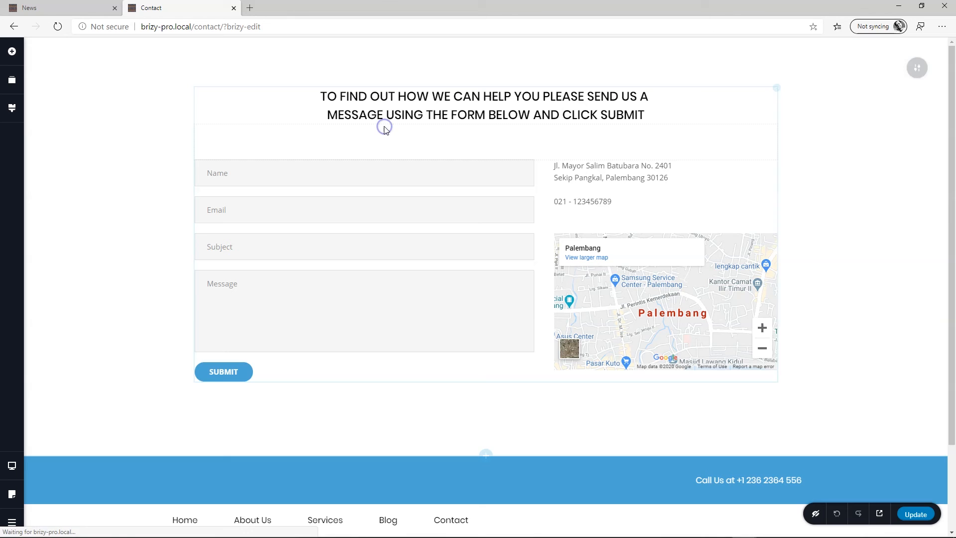
{"action": "left_click", "coordinate": [12, 80]}
{"action": "left_click_drag", "start_coordinate": [63, 140], "coordinate": [79, 92]}
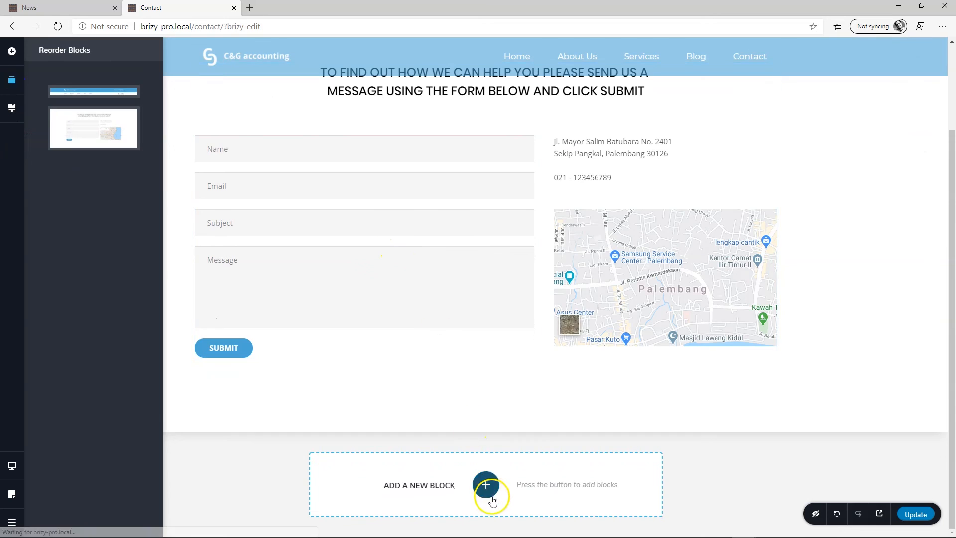
- Add the global footer block with the About Us, Services and Contact columns below the contact form
{"action": "left_click", "coordinate": [491, 496]}
{"action": "left_click", "coordinate": [632, 87]}
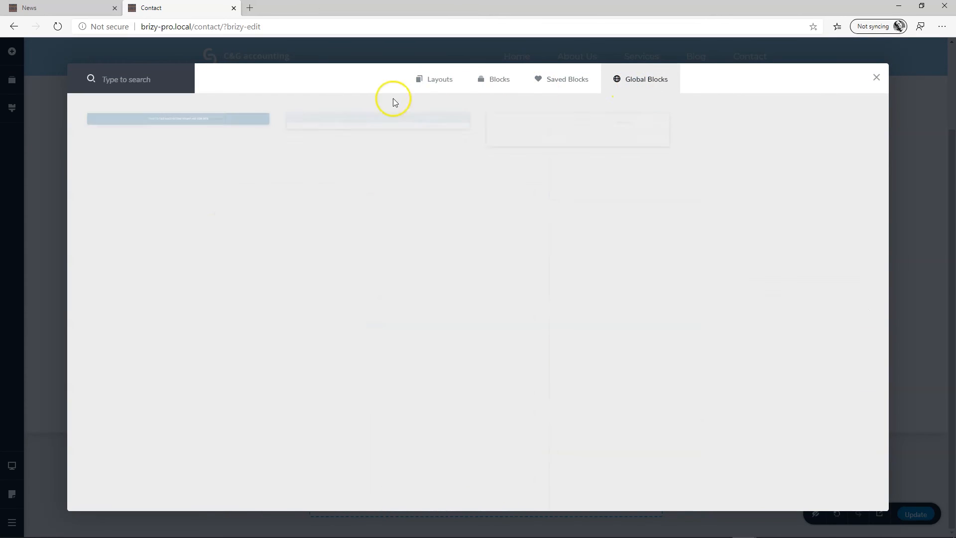
{"action": "left_click", "coordinate": [576, 141]}
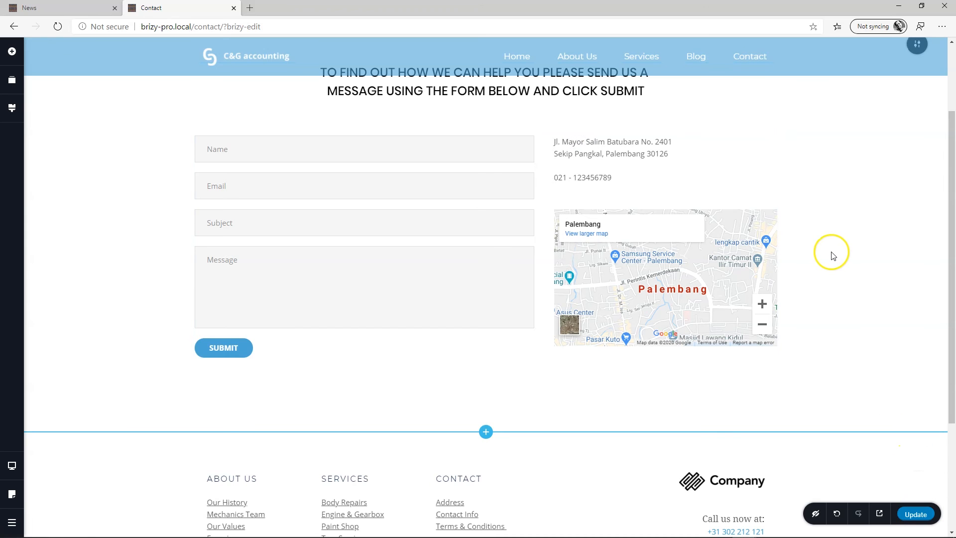
{"action": "scroll", "coordinate": [674, 220], "scroll_direction": "up", "scroll_amount": 3}
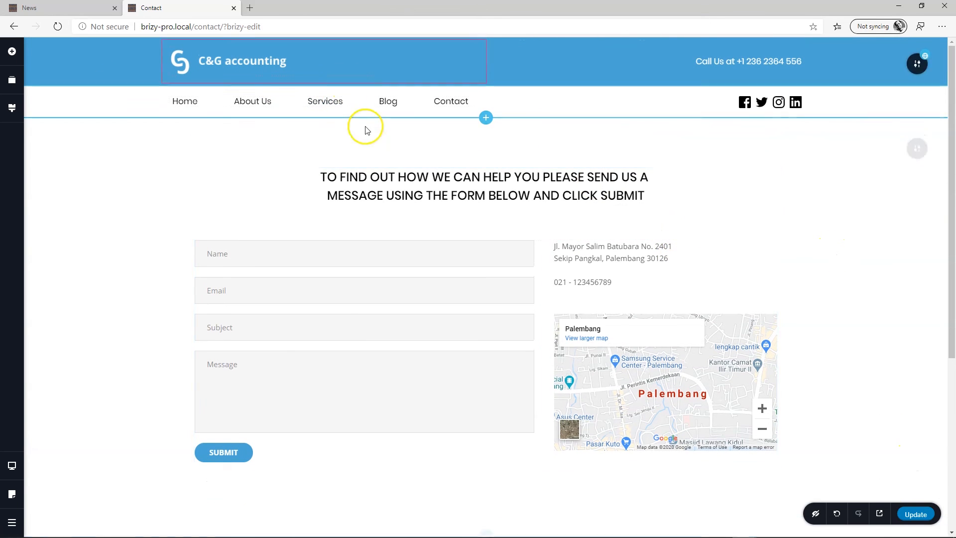
- Preview the Contact page and close the News and Contact editor tabs
{"action": "left_click", "coordinate": [879, 513]}
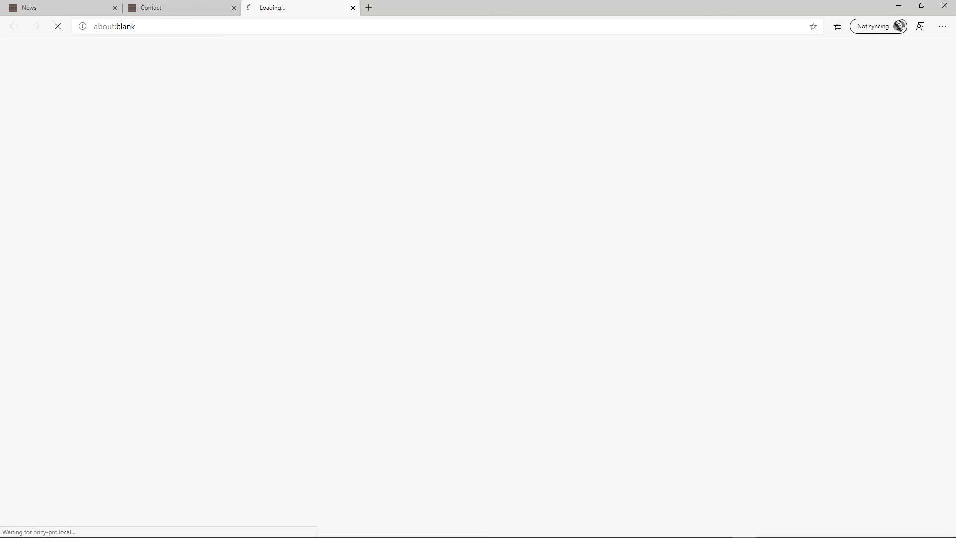
{"action": "left_click", "coordinate": [113, 9]}
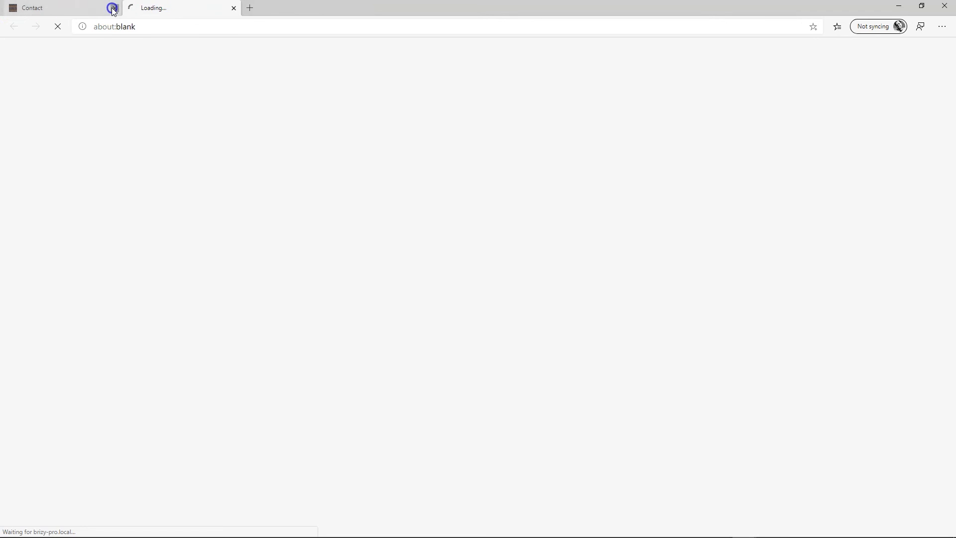
{"action": "left_click", "coordinate": [113, 8]}
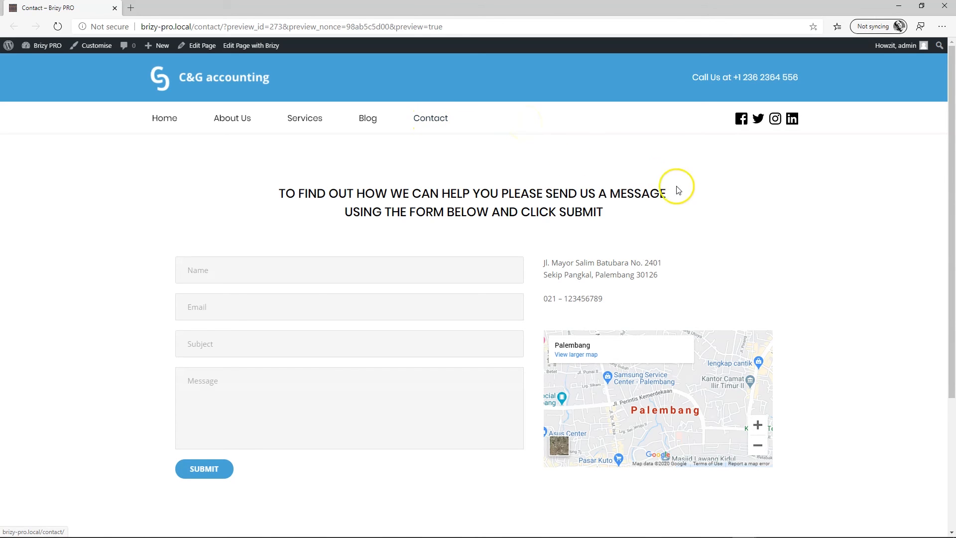
- Open the Blog page from the site navigation and examine its header, banner and post list
{"action": "left_click", "coordinate": [367, 123]}
{"action": "scroll", "coordinate": [367, 125], "scroll_direction": "down", "scroll_amount": 3}
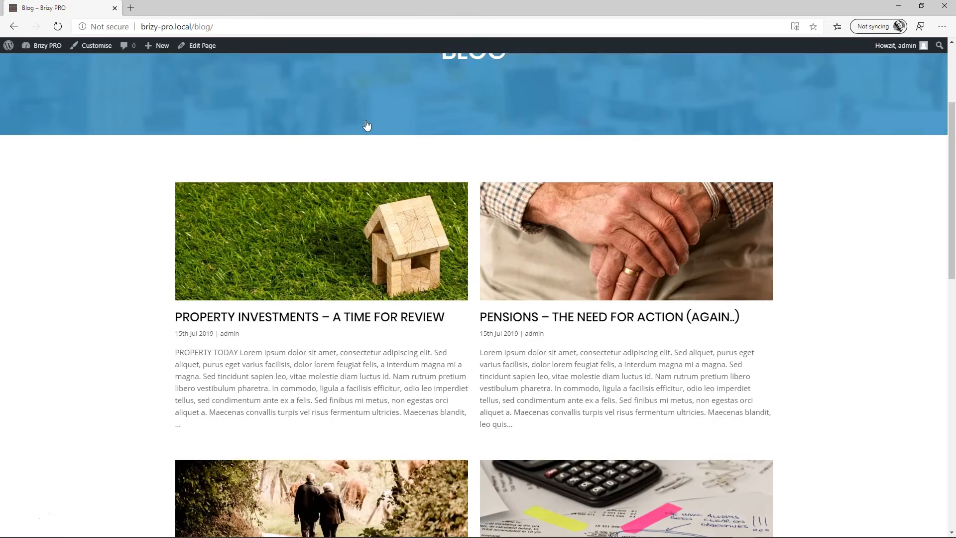
{"action": "scroll", "coordinate": [367, 125], "scroll_direction": "down", "scroll_amount": 12}
{"action": "scroll", "coordinate": [367, 125], "scroll_direction": "up", "scroll_amount": 12}
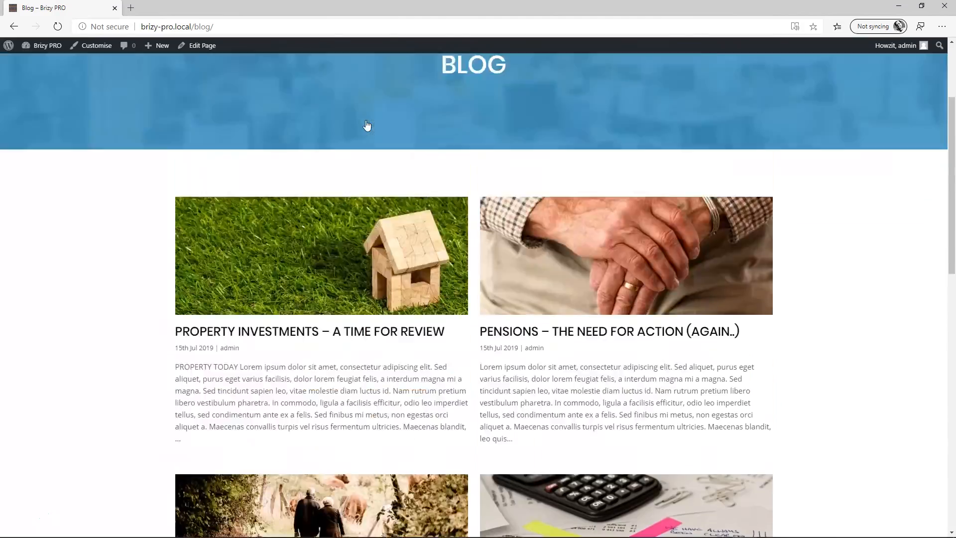
{"action": "scroll", "coordinate": [367, 125], "scroll_direction": "up", "scroll_amount": 3}
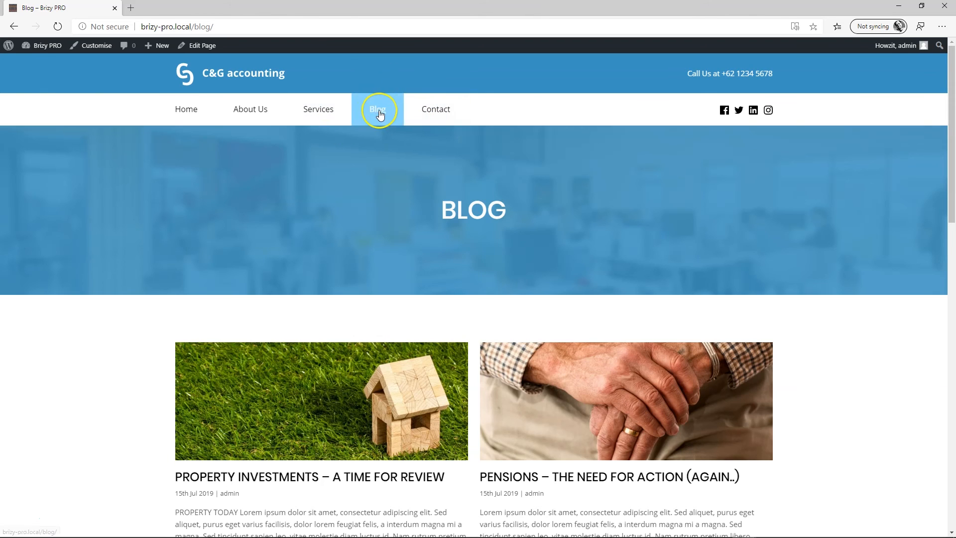
- Open the WordPress menu editor and remove the Blog item from Main Menu
{"action": "left_click", "coordinate": [40, 49]}
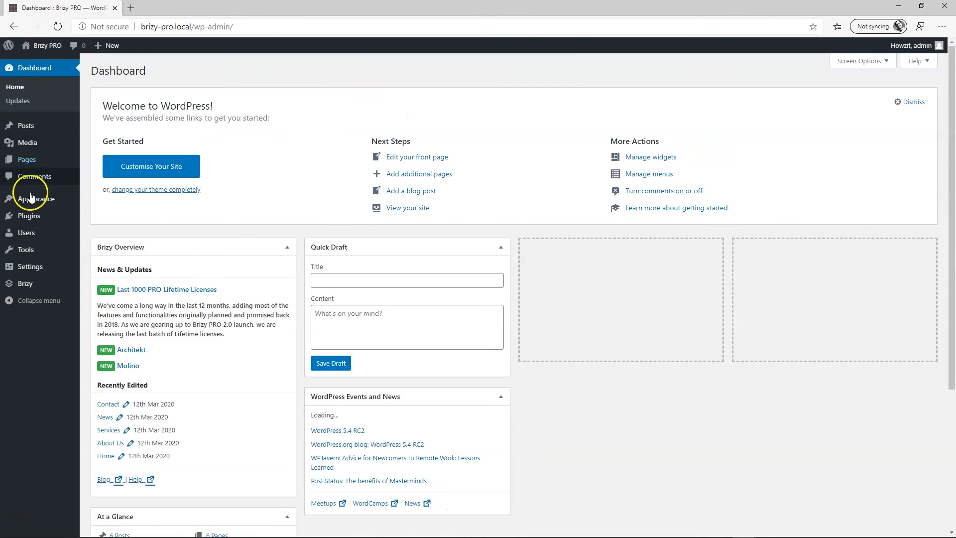
{"action": "left_click", "coordinate": [98, 244]}
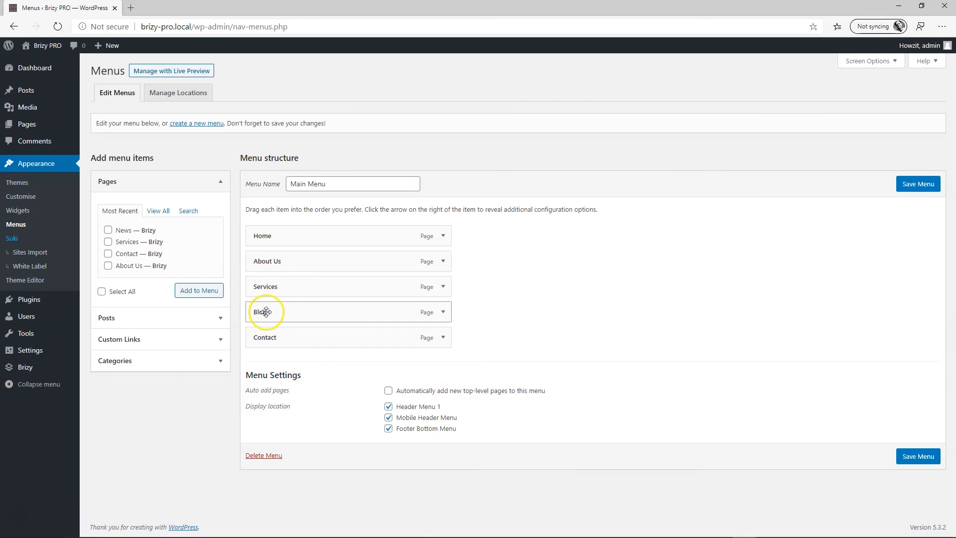
{"action": "left_click", "coordinate": [443, 313]}
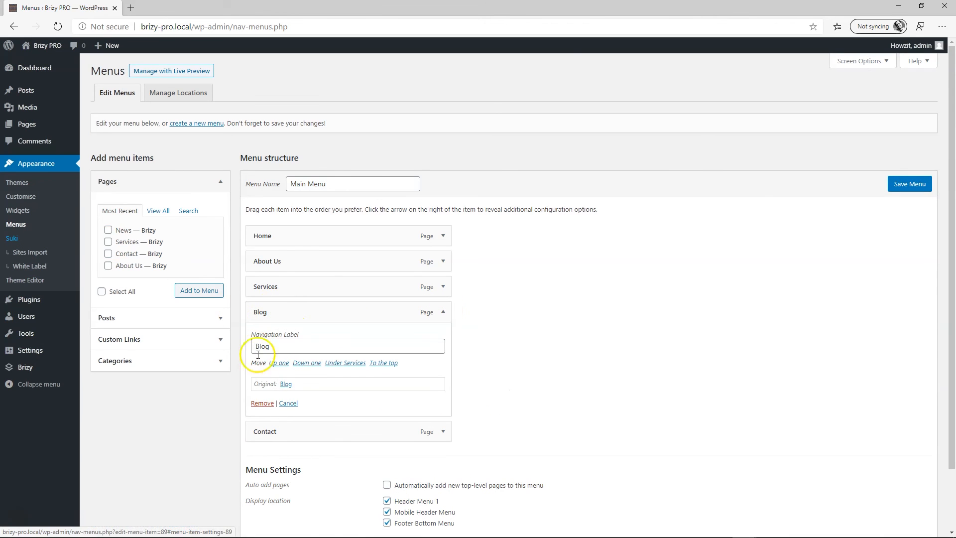
{"action": "left_click", "coordinate": [443, 312]}
{"action": "left_click", "coordinate": [442, 313]}
{"action": "left_click", "coordinate": [258, 401]}
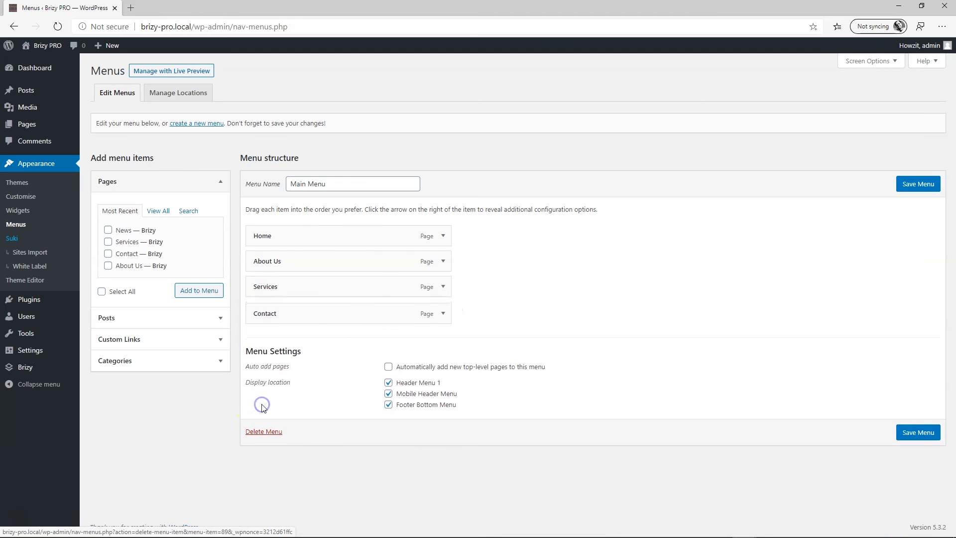
- Add the News page to Main Menu and place it between Services and Contact
{"action": "left_click", "coordinate": [158, 211]}
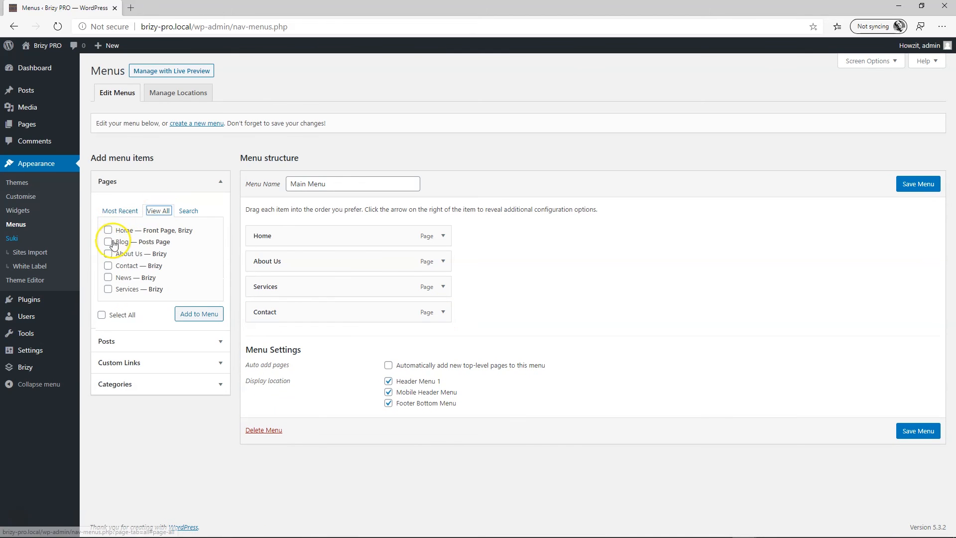
{"action": "left_click", "coordinate": [108, 277]}
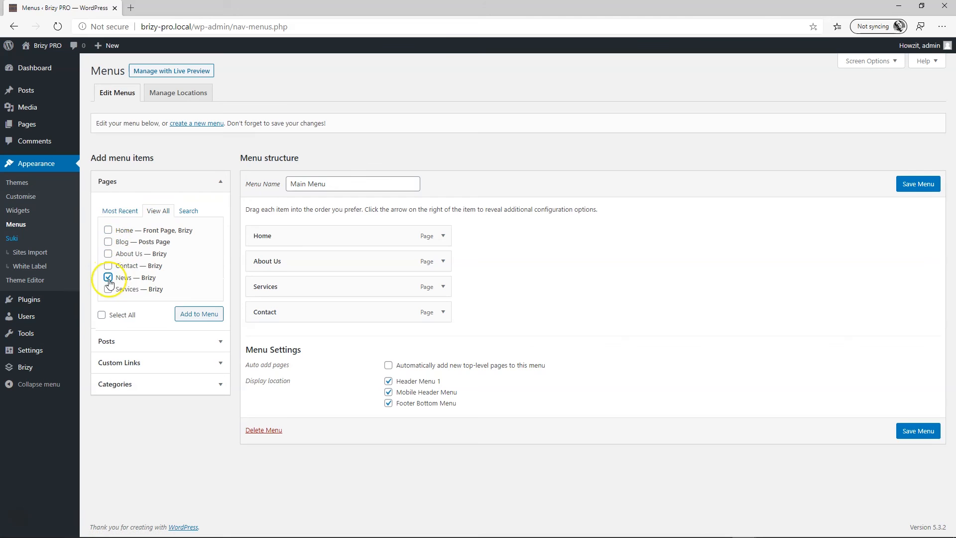
{"action": "left_click", "coordinate": [205, 315]}
{"action": "left_click_drag", "start_coordinate": [271, 335], "coordinate": [275, 310]}
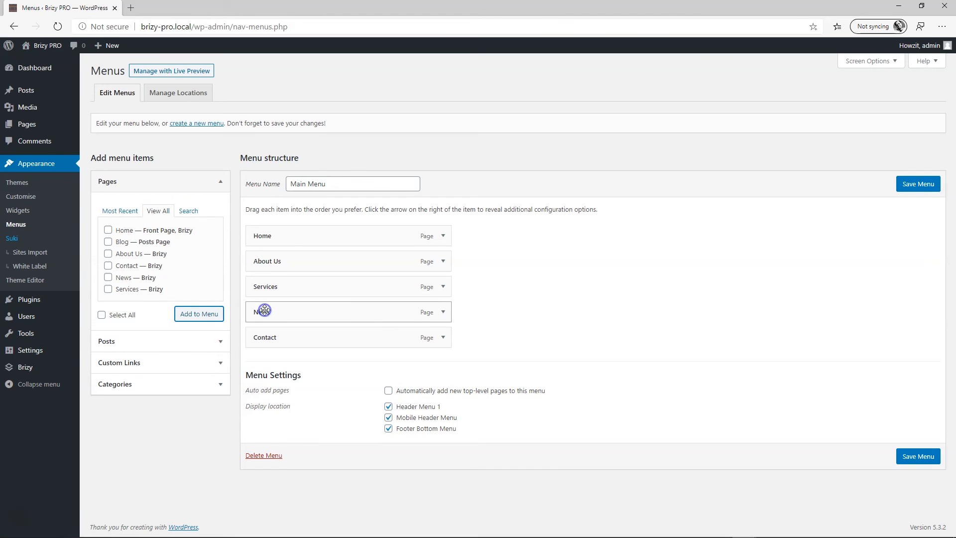
- Check the News item's navigation label without changing it, and save Main Menu
{"action": "left_click", "coordinate": [443, 312]}
{"action": "left_click_drag", "start_coordinate": [281, 346], "coordinate": [240, 346]}
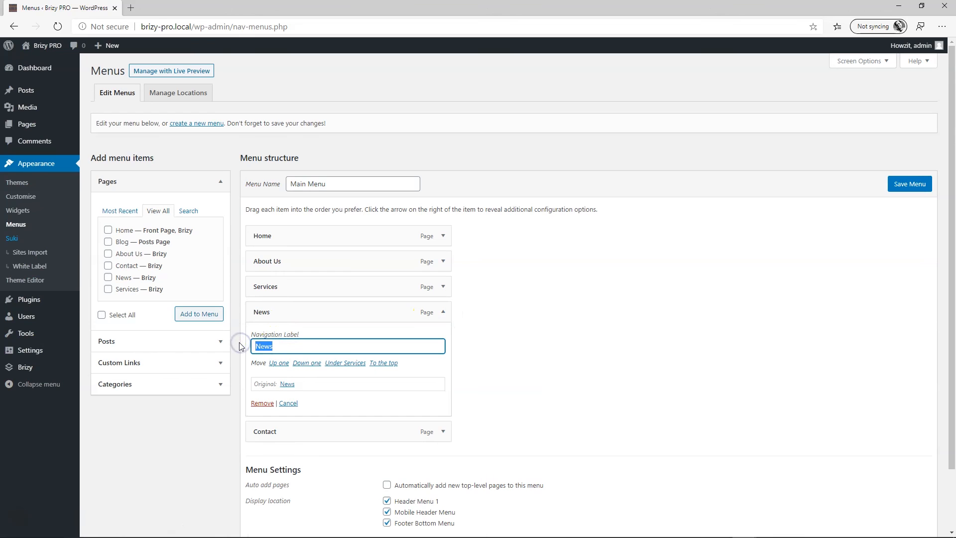
{"action": "left_click", "coordinate": [516, 326]}
{"action": "left_click", "coordinate": [449, 316]}
{"action": "left_click", "coordinate": [916, 184]}
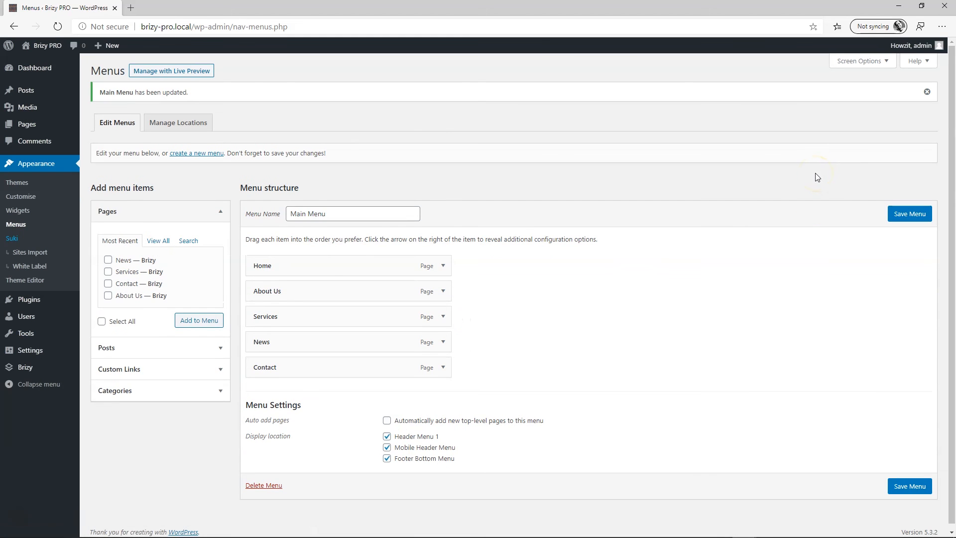
- Visit the site, check that the header's News link opens the News page, and return to the Home page
{"action": "left_click", "coordinate": [54, 50]}
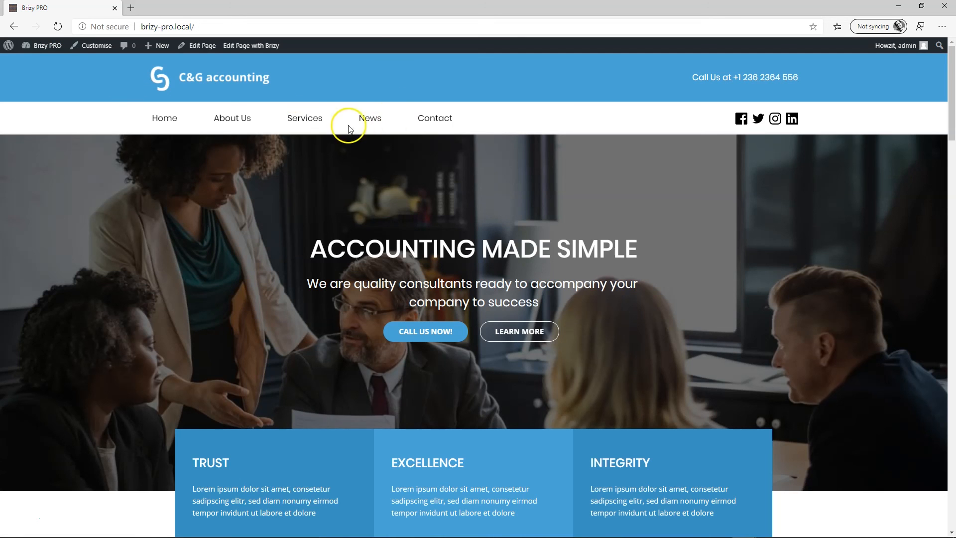
{"action": "left_click", "coordinate": [373, 122]}
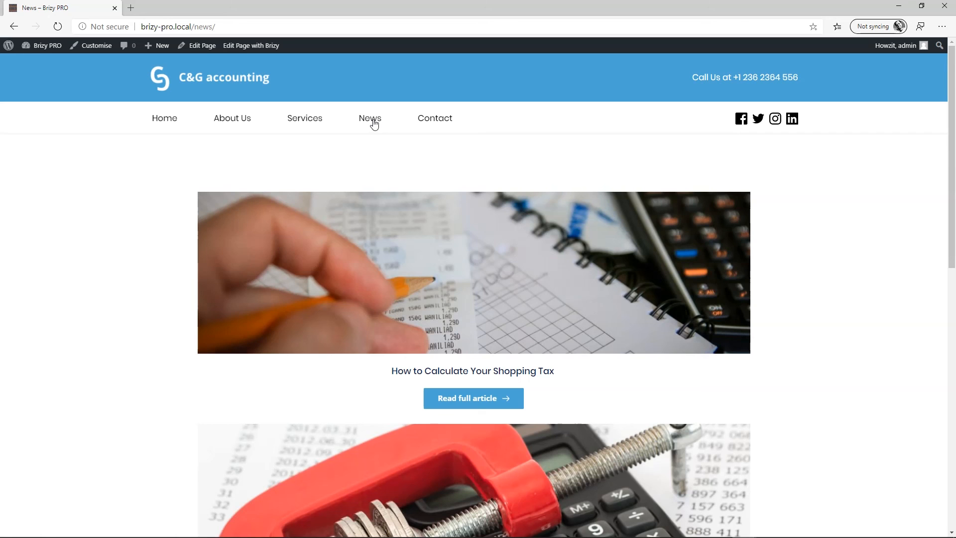
{"action": "left_click", "coordinate": [168, 120]}
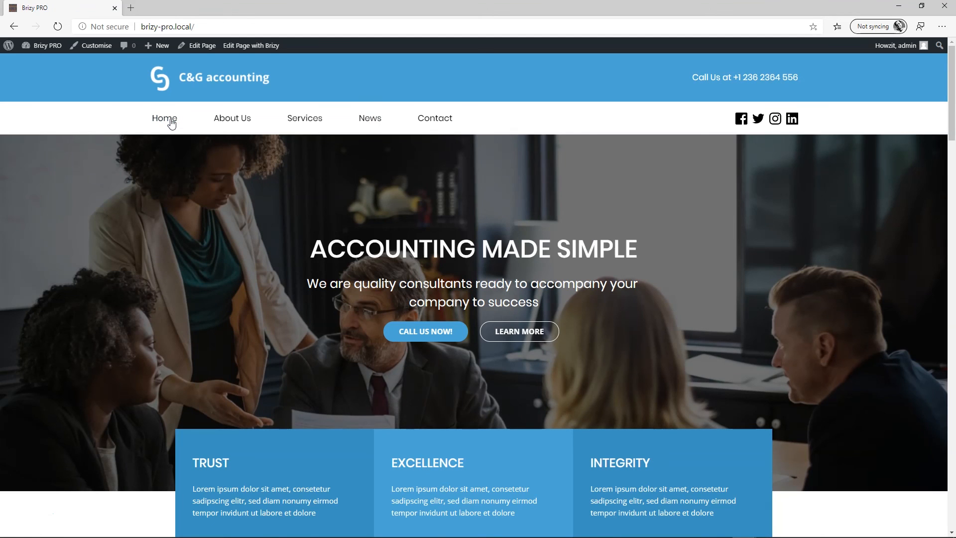
- Open the Home page in Brizy and add a header block with a Company logo between the Trust/Excellence/Integrity boxes and About Us
{"action": "left_click", "coordinate": [249, 46]}
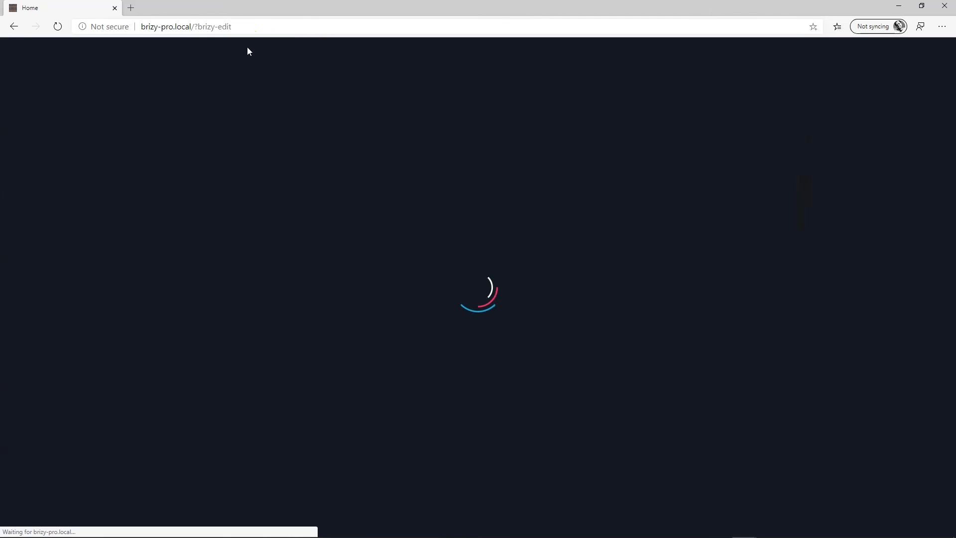
{"action": "scroll", "coordinate": [433, 218], "scroll_direction": "down", "scroll_amount": 7}
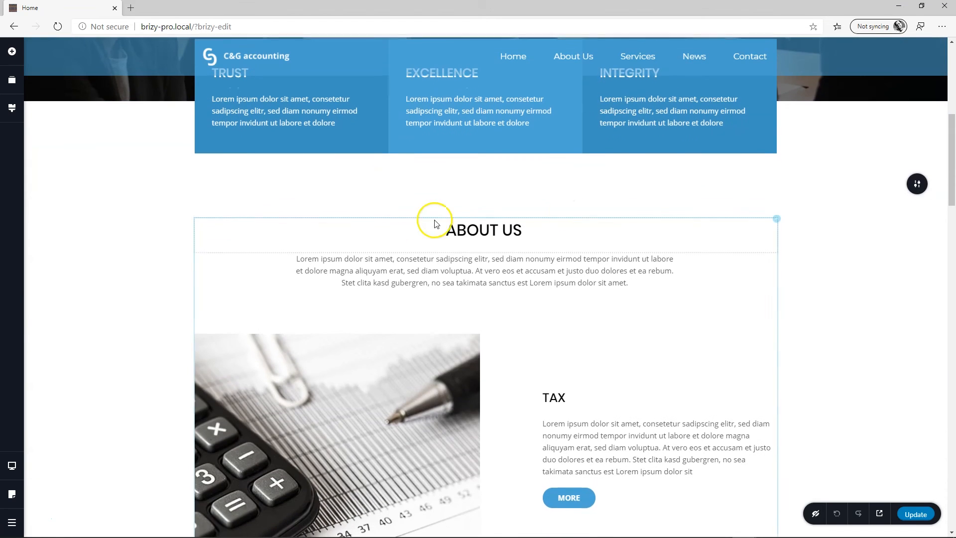
{"action": "scroll", "coordinate": [449, 199], "scroll_direction": "up", "scroll_amount": 3}
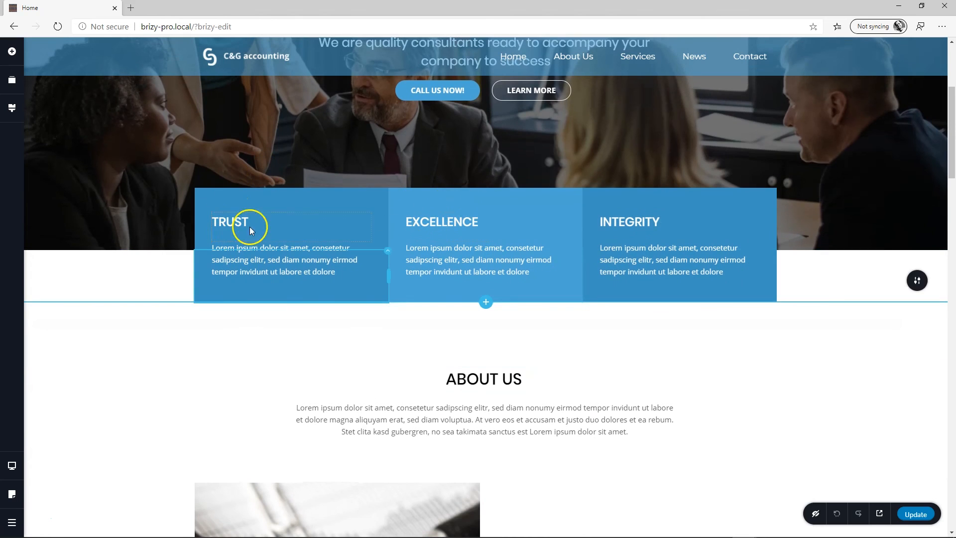
{"action": "left_click", "coordinate": [485, 303]}
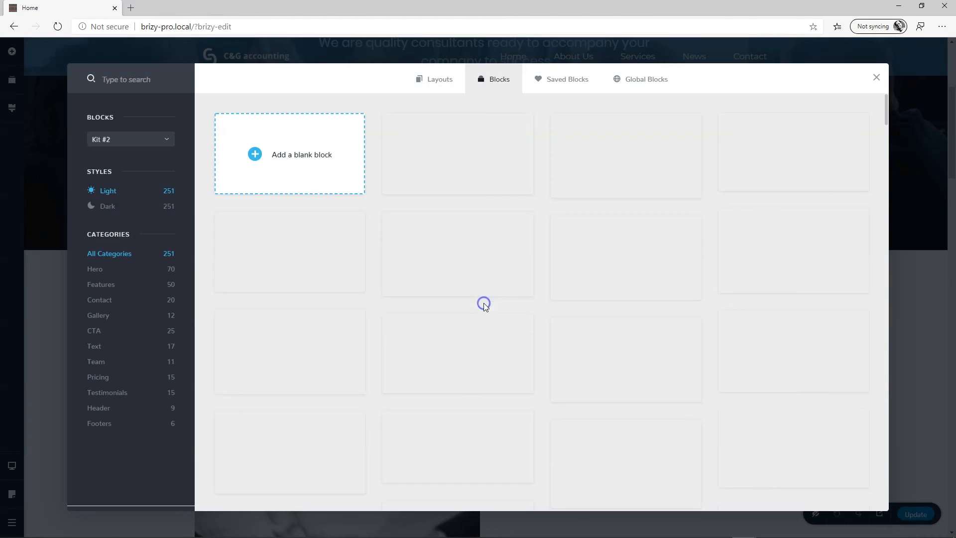
{"action": "left_click", "coordinate": [118, 414]}
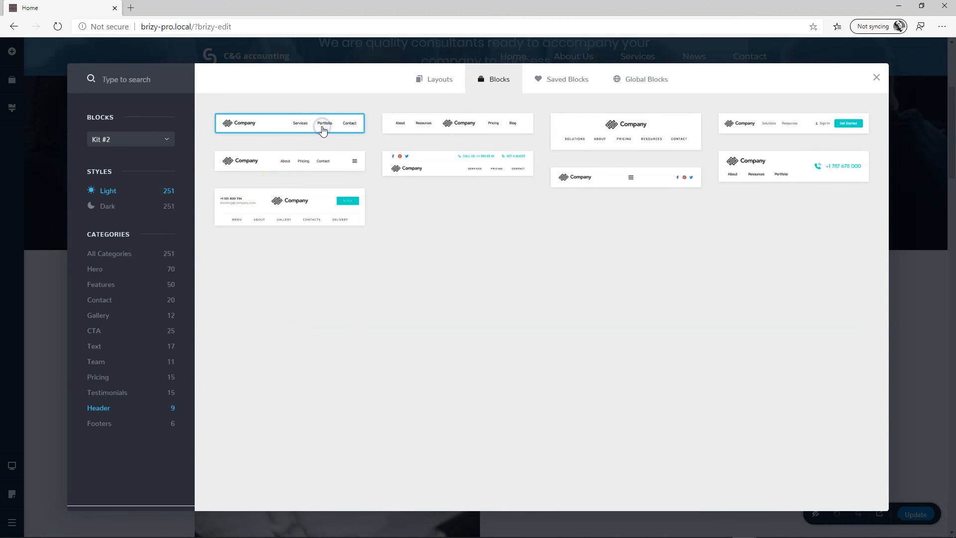
{"action": "left_click", "coordinate": [320, 124]}
- Assign Main Menu to the menu element of the new Company header block
{"action": "scroll", "coordinate": [398, 291], "scroll_direction": "up", "scroll_amount": 5}
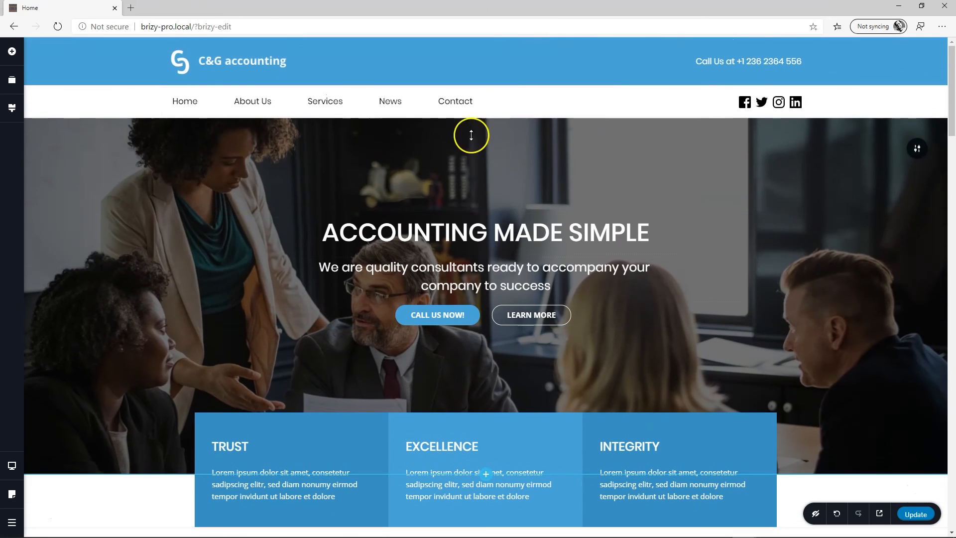
{"action": "scroll", "coordinate": [435, 243], "scroll_direction": "down", "scroll_amount": 4}
{"action": "scroll", "coordinate": [435, 242], "scroll_direction": "down", "scroll_amount": 5}
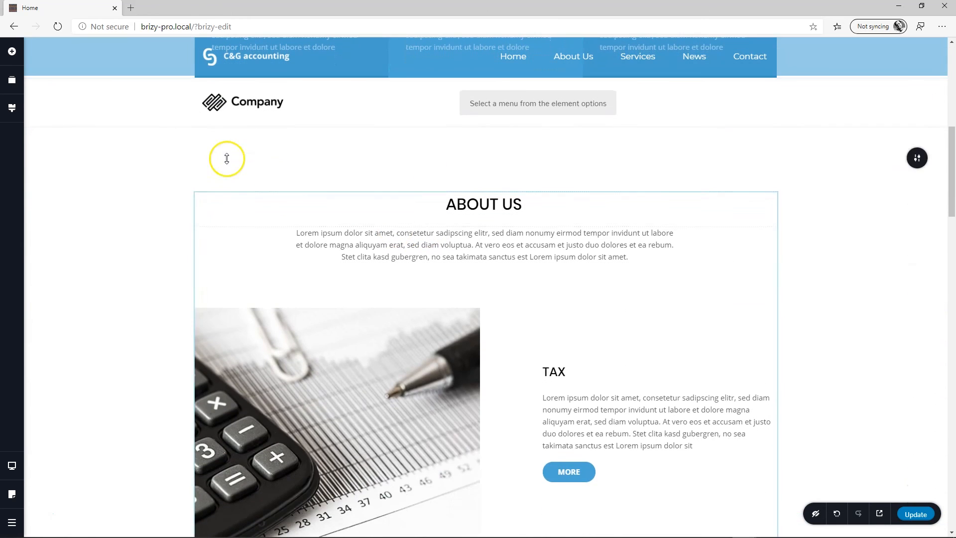
{"action": "scroll", "coordinate": [184, 259], "scroll_direction": "up", "scroll_amount": 3}
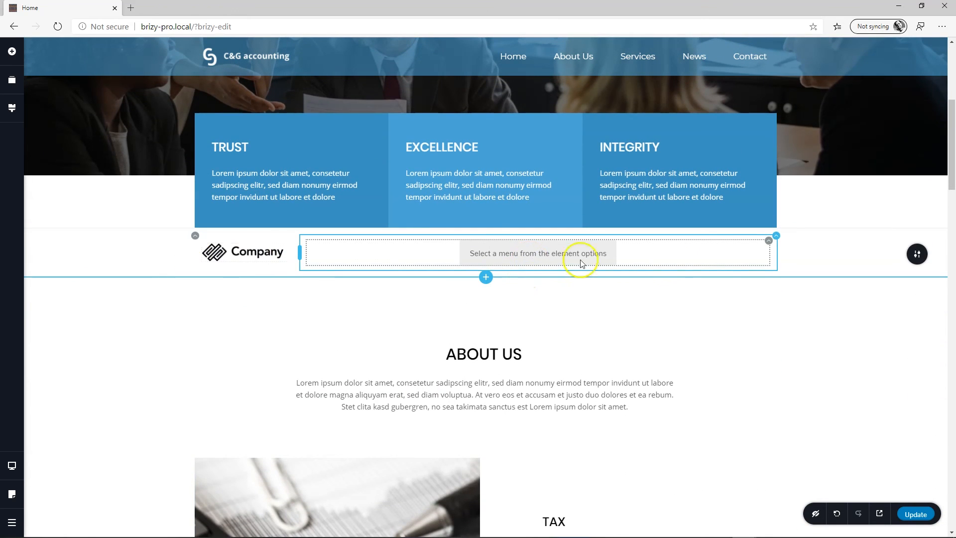
{"action": "left_click", "coordinate": [766, 240]}
{"action": "left_click", "coordinate": [727, 216]}
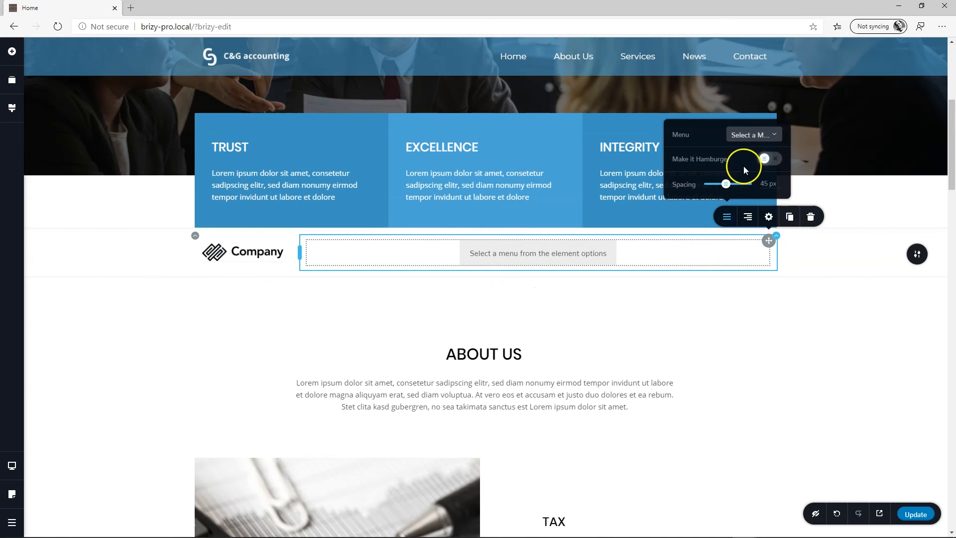
{"action": "left_click", "coordinate": [756, 139]}
{"action": "left_click", "coordinate": [754, 169]}
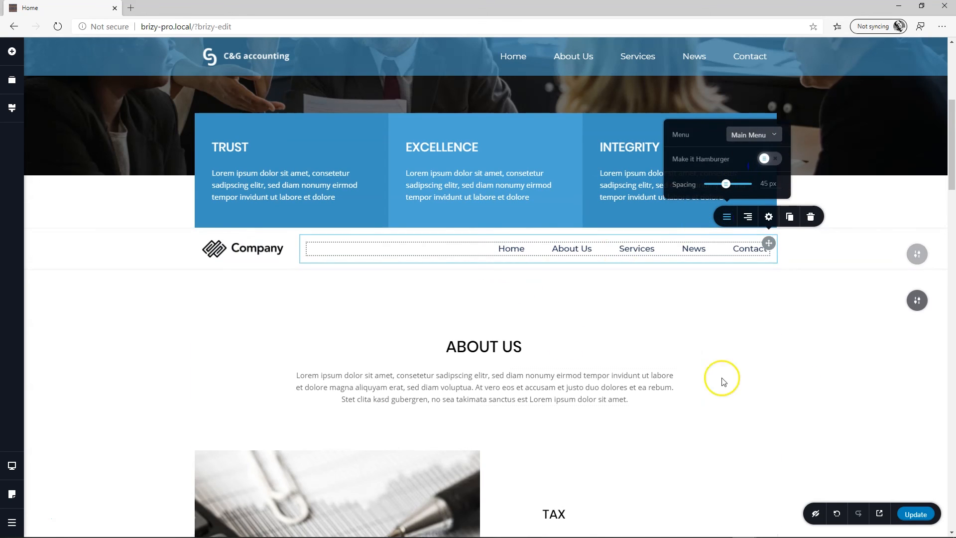
- Switch the Home page to tablet view and turn off the hamburger option for the global header's Main Menu
{"action": "left_click", "coordinate": [811, 364]}
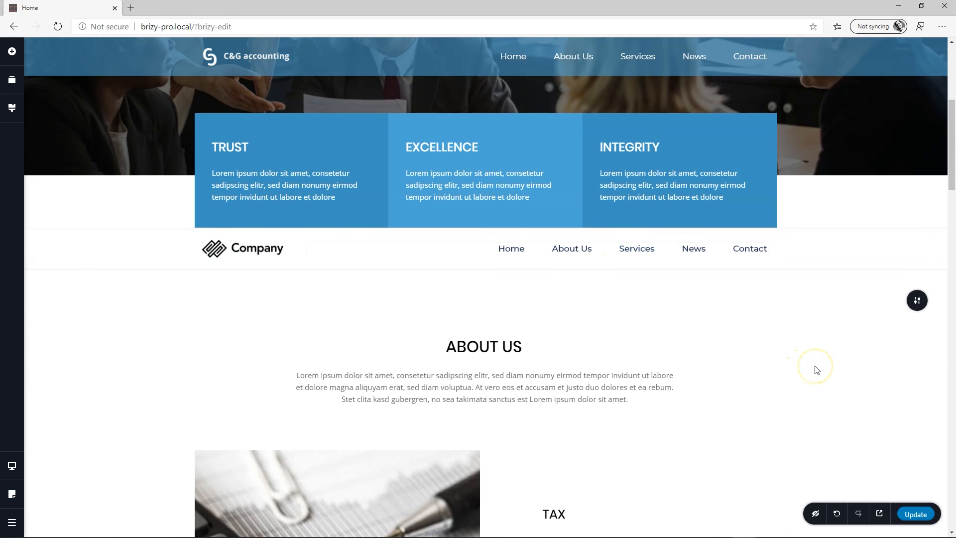
{"action": "scroll", "coordinate": [815, 366], "scroll_direction": "up", "scroll_amount": 6}
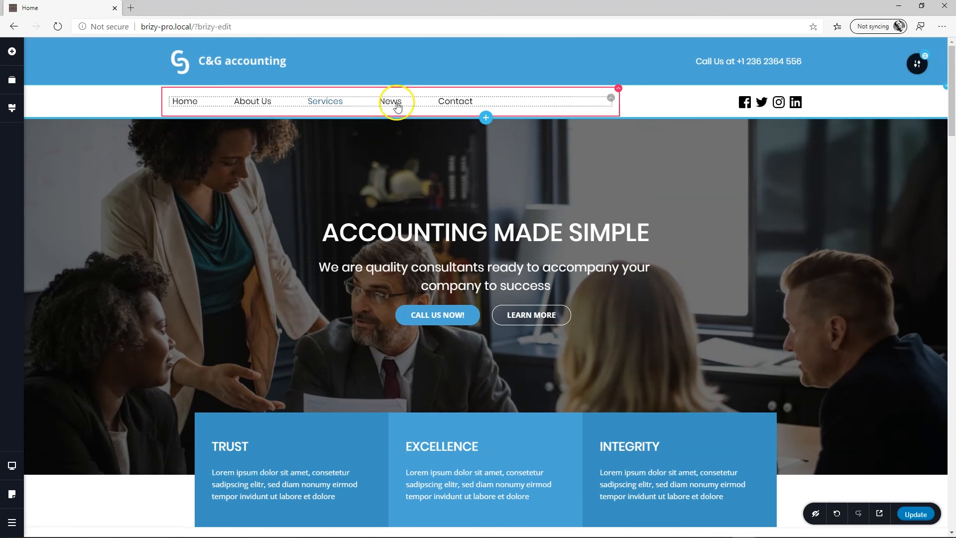
{"action": "left_click", "coordinate": [13, 466]}
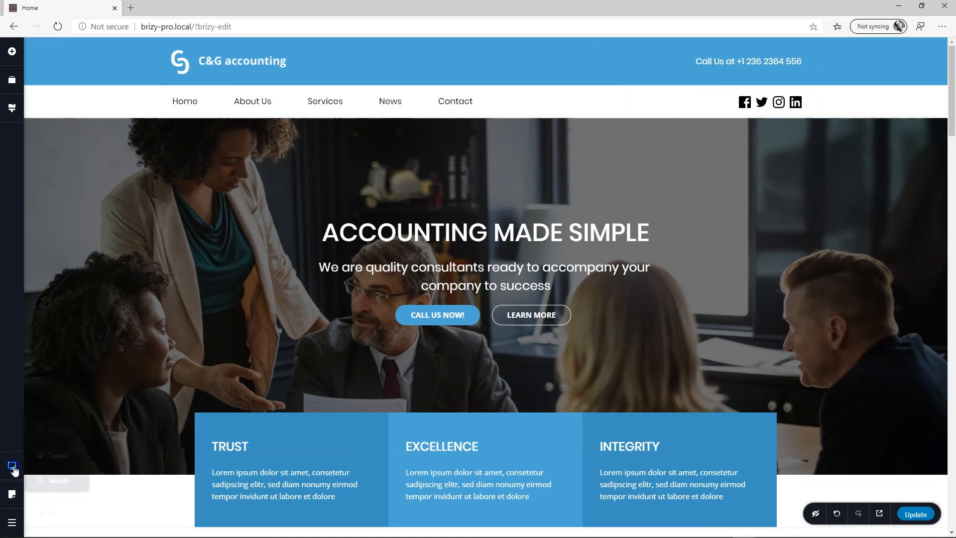
{"action": "left_click", "coordinate": [55, 455]}
{"action": "left_click", "coordinate": [309, 96]}
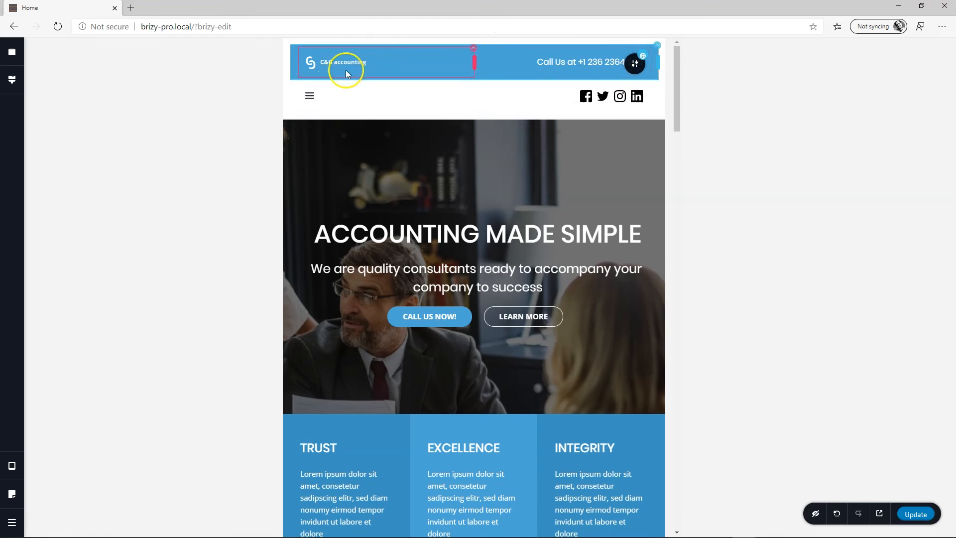
{"action": "left_click", "coordinate": [311, 98]}
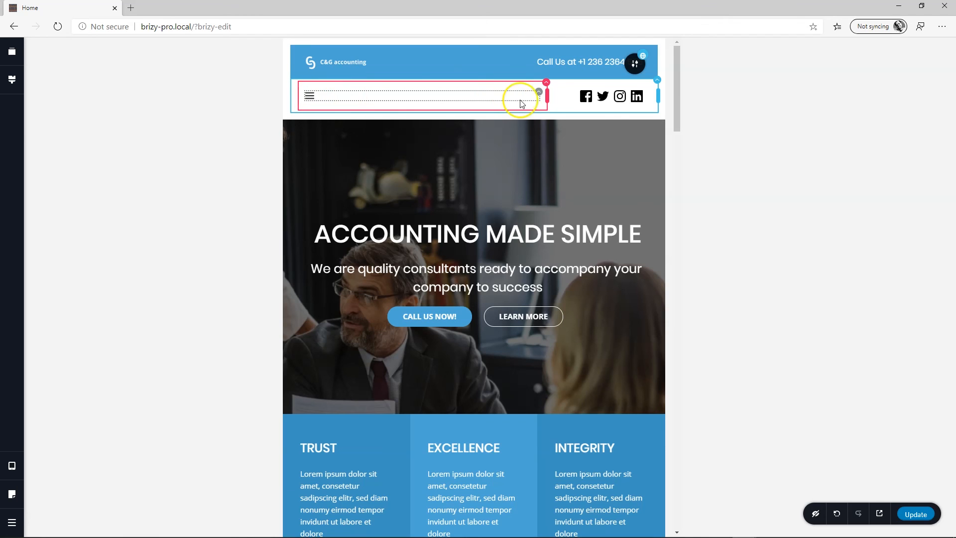
{"action": "left_click", "coordinate": [538, 97]}
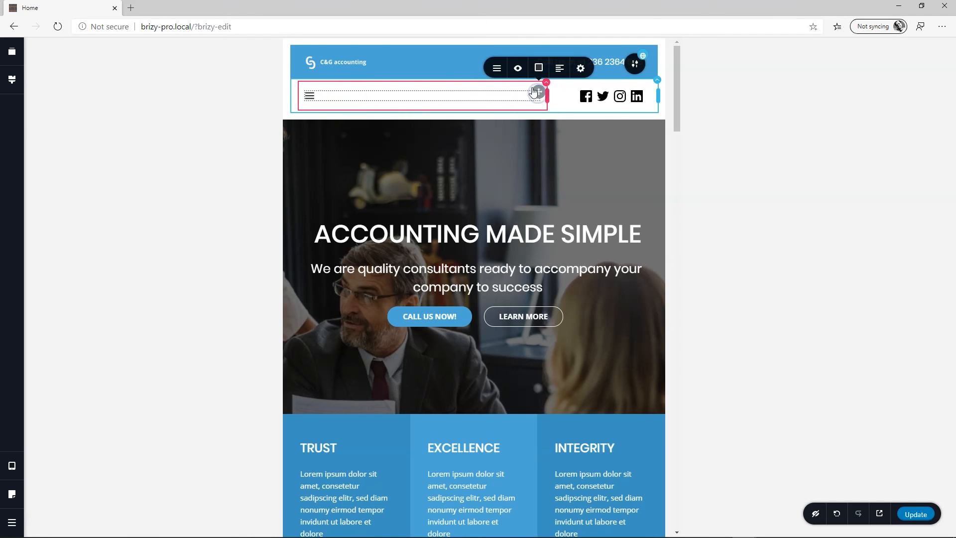
{"action": "left_click", "coordinate": [489, 74]}
{"action": "left_click", "coordinate": [545, 125]}
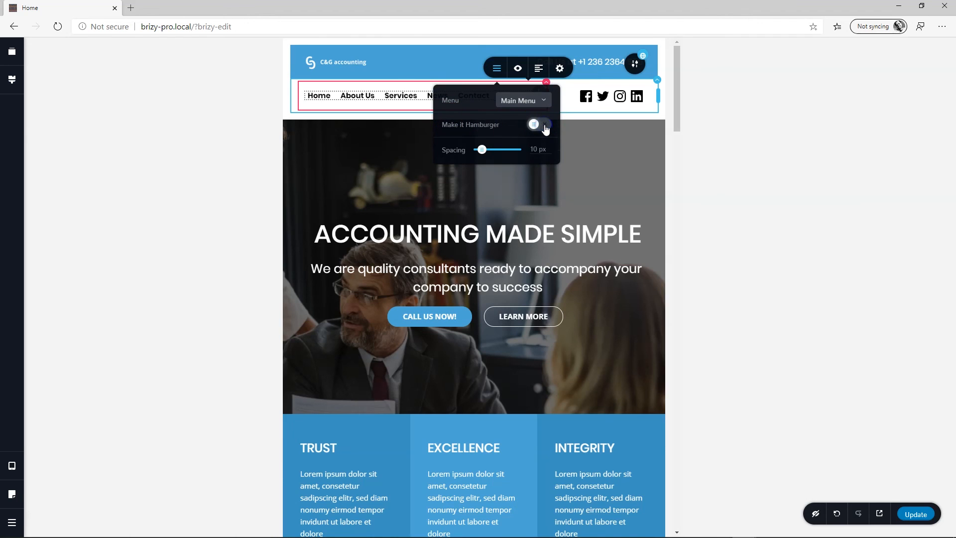
{"action": "left_click", "coordinate": [356, 96]}
- Switch to mobile view and turn off the hamburger option for the global header's menu there as well
{"action": "left_click", "coordinate": [12, 465]}
{"action": "left_click", "coordinate": [64, 481]}
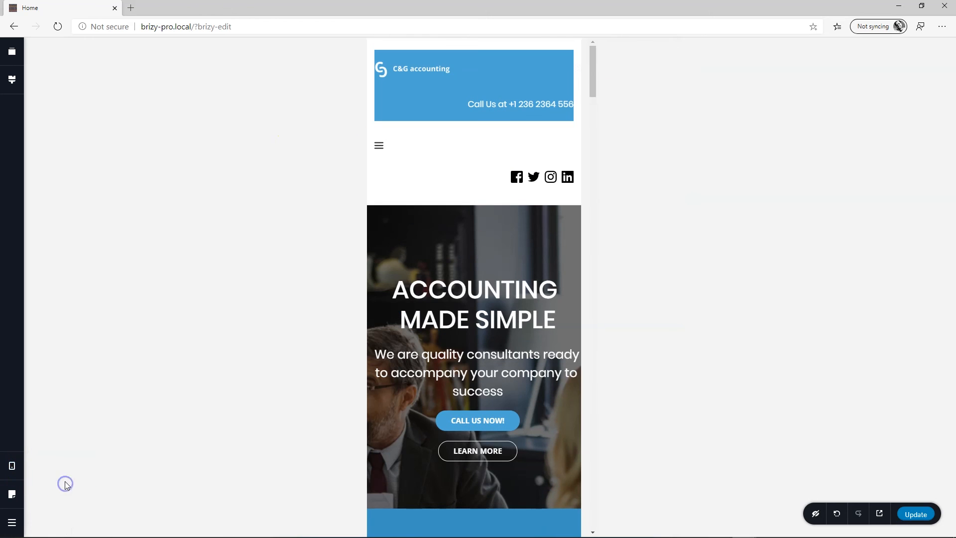
{"action": "left_click", "coordinate": [381, 151]}
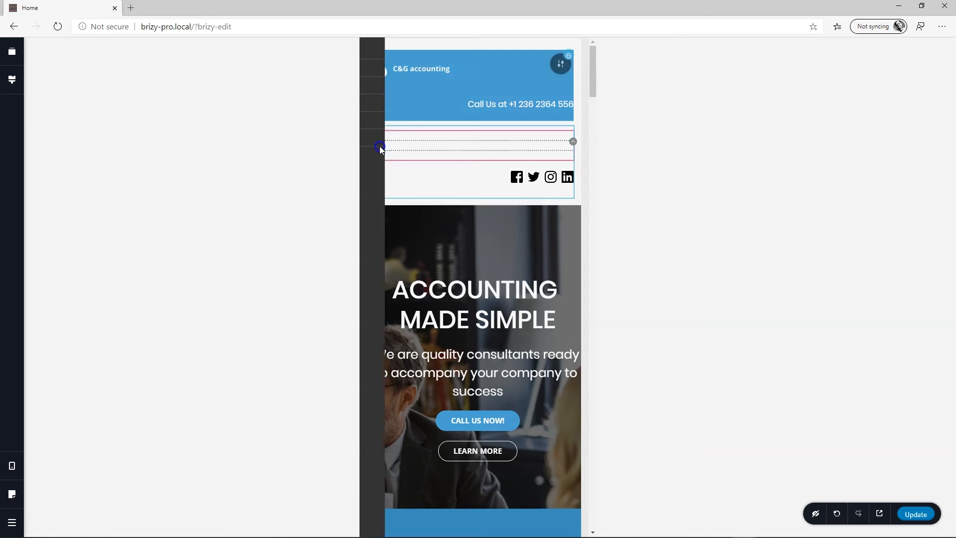
{"action": "left_click", "coordinate": [556, 145]}
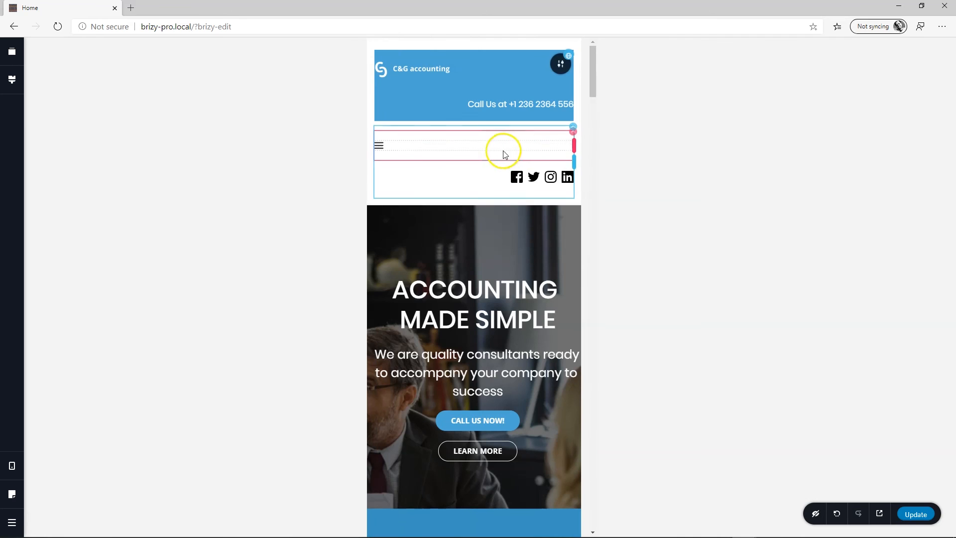
{"action": "left_click", "coordinate": [389, 147]}
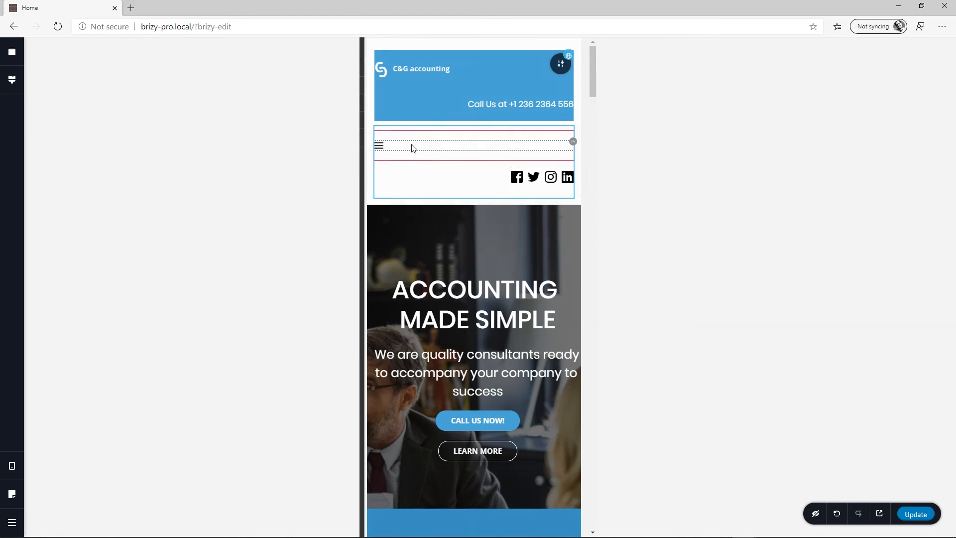
{"action": "left_click", "coordinate": [572, 142]}
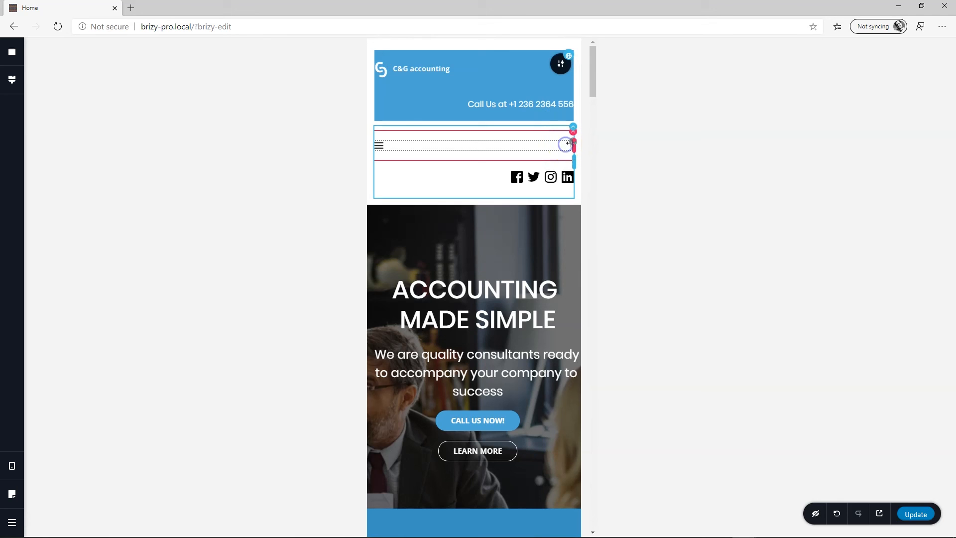
{"action": "left_click", "coordinate": [568, 147]}
{"action": "left_click", "coordinate": [490, 119]}
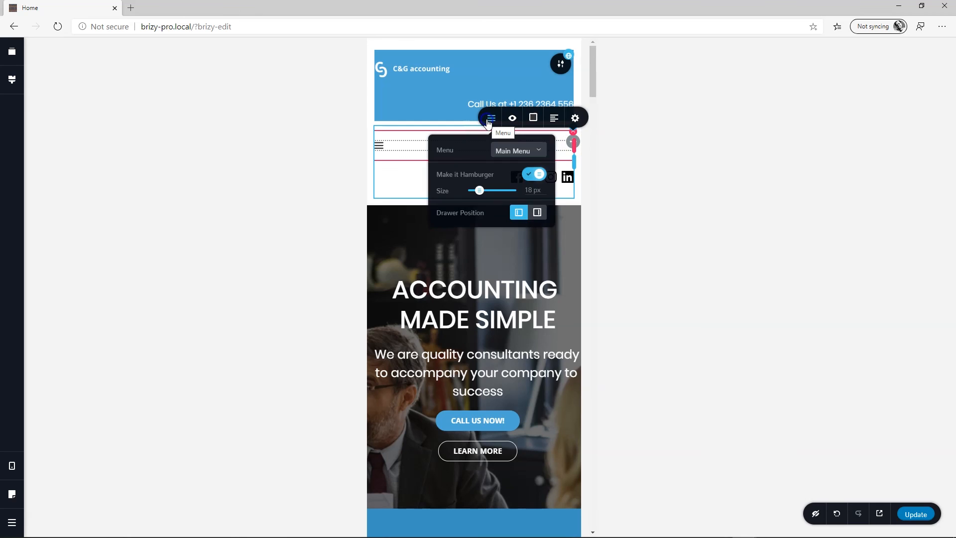
{"action": "left_click", "coordinate": [535, 174]}
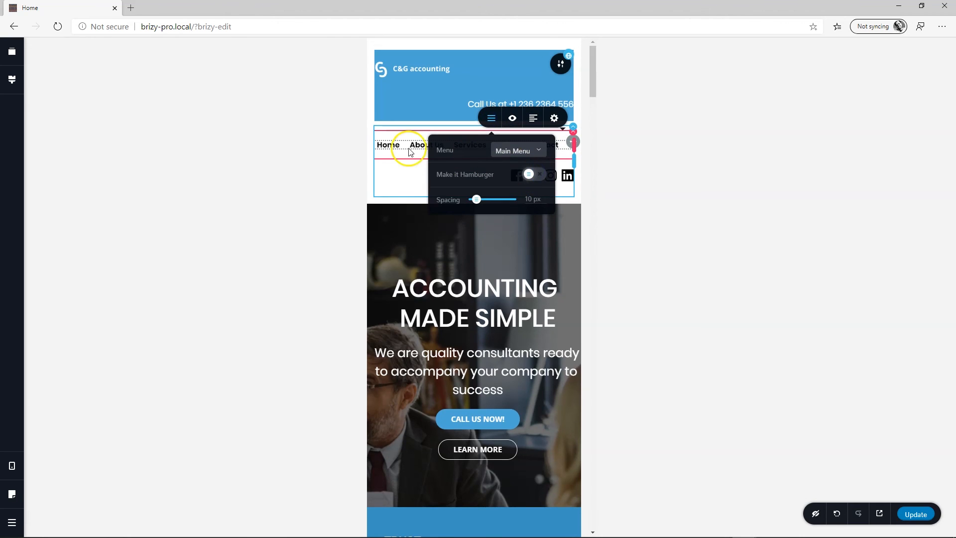
{"action": "left_click", "coordinate": [408, 149]}
- Set the mobile header menu's text weight to Normal and its size to 14
{"action": "left_click", "coordinate": [464, 145]}
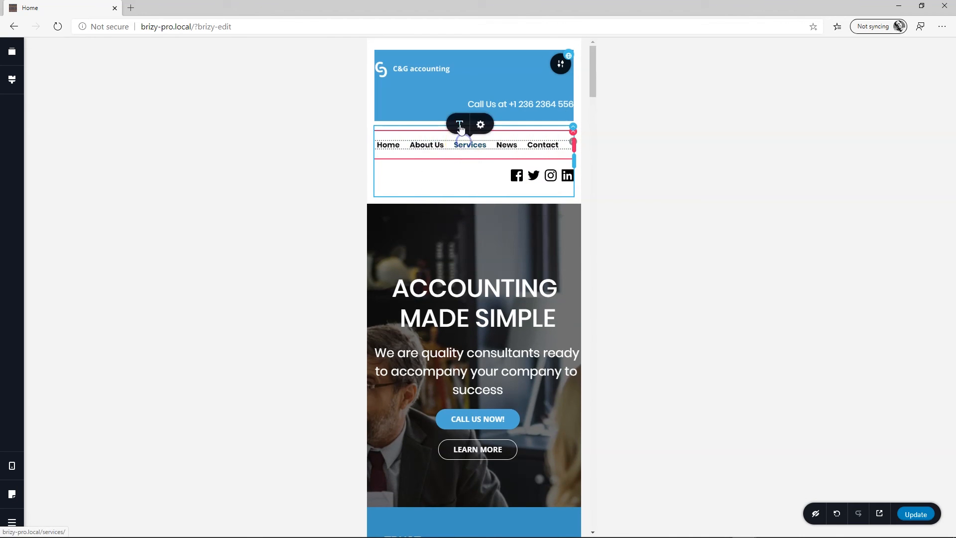
{"action": "left_click", "coordinate": [461, 125]}
{"action": "left_click", "coordinate": [482, 168]}
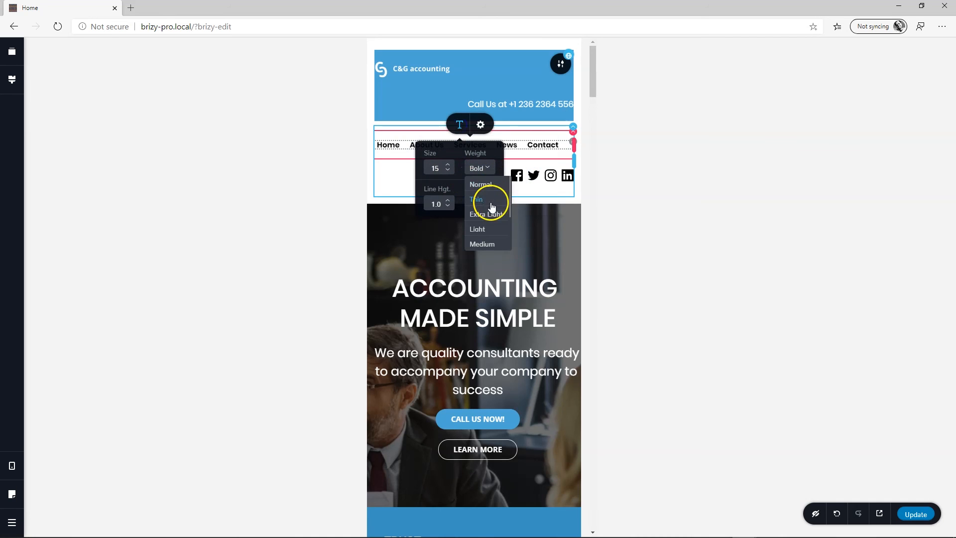
{"action": "left_click", "coordinate": [488, 185]}
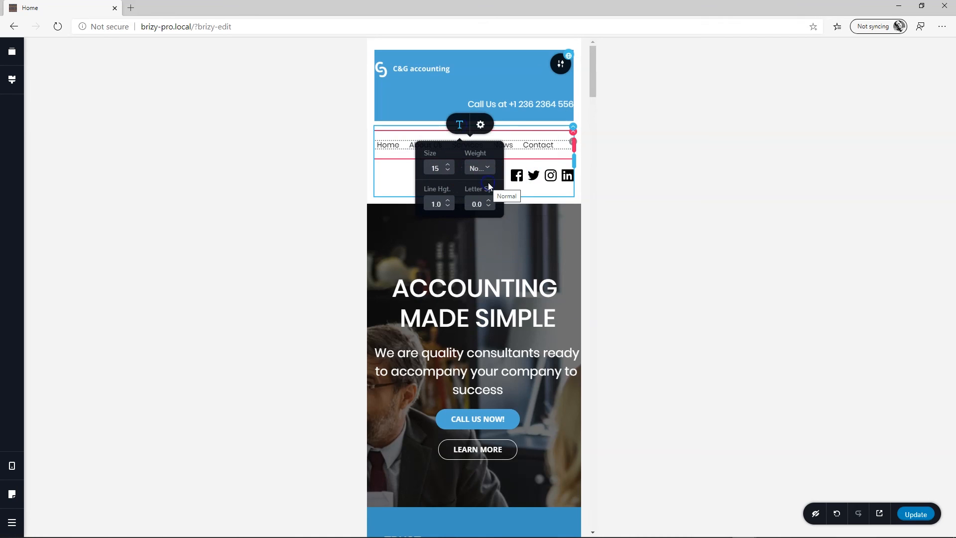
{"action": "left_click", "coordinate": [448, 171]}
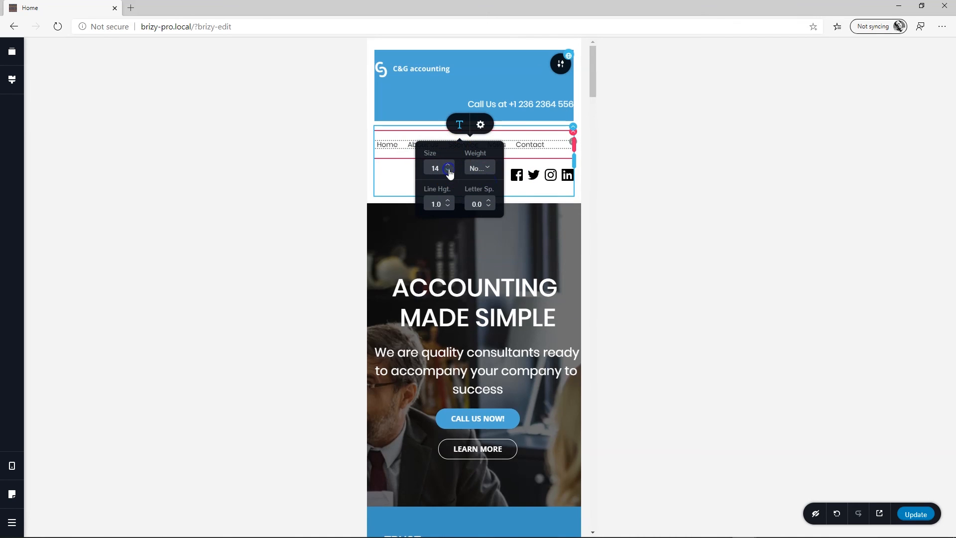
- Center-align the navigation menu and the social icons in the mobile header
{"action": "left_click", "coordinate": [553, 138]}
{"action": "left_click", "coordinate": [553, 118]}
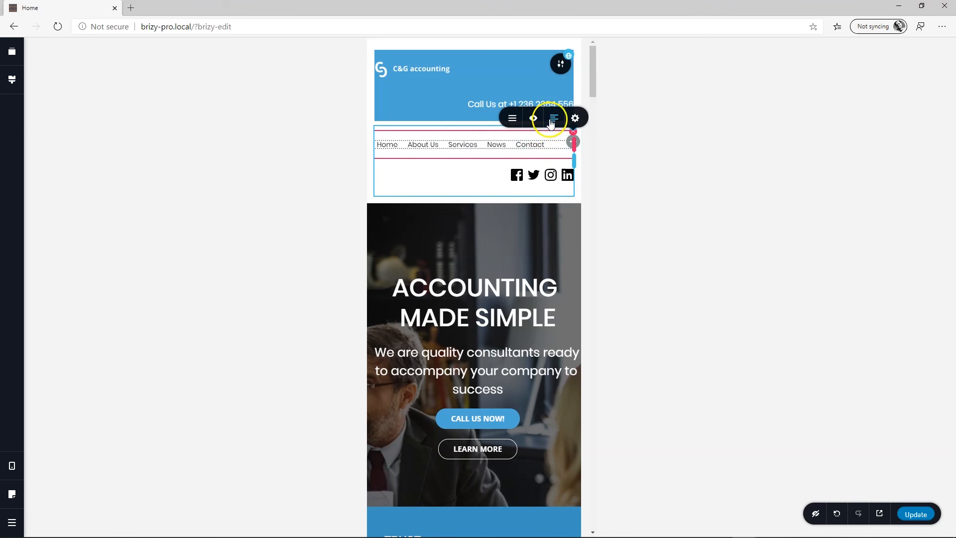
{"action": "left_click", "coordinate": [559, 176]}
{"action": "left_click", "coordinate": [515, 174]}
{"action": "left_click", "coordinate": [527, 152]}
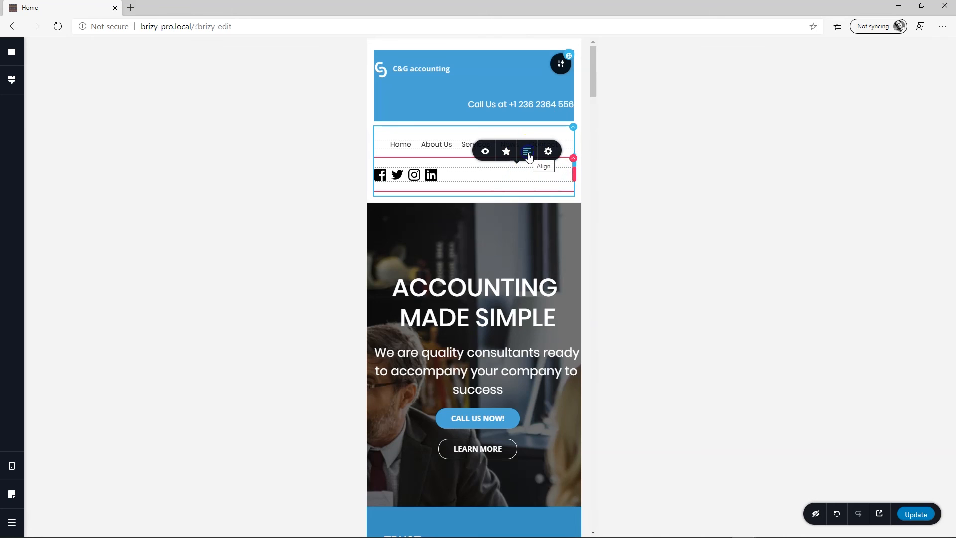
{"action": "left_click", "coordinate": [527, 151]}
- Center-align the "Call Us" text and the C&G accounting logo in the mobile header
{"action": "left_click", "coordinate": [491, 104]}
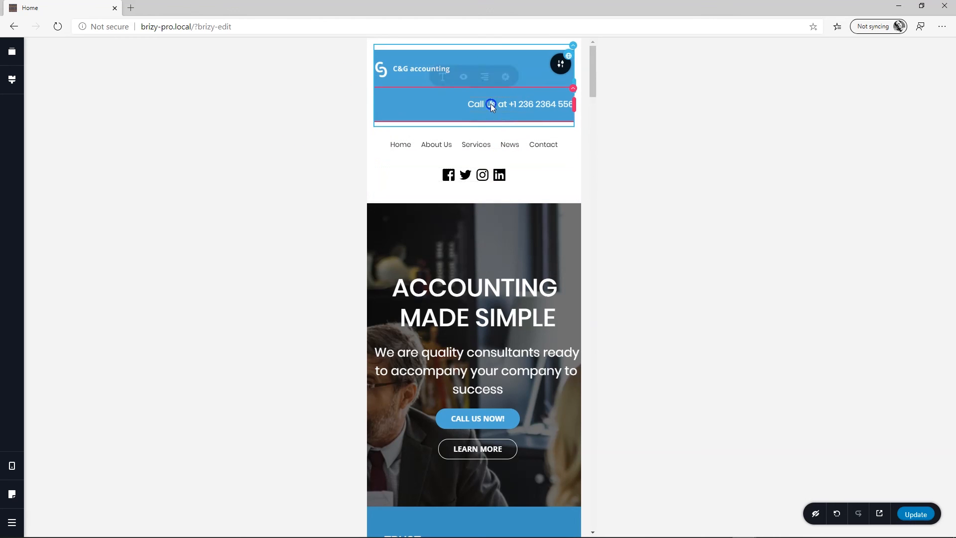
{"action": "left_click", "coordinate": [483, 88]}
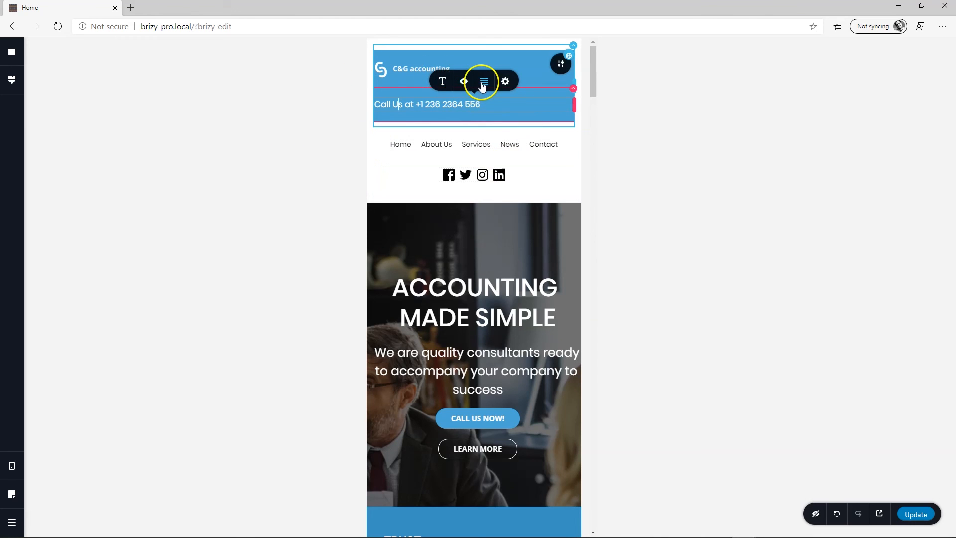
{"action": "left_click", "coordinate": [485, 86]}
{"action": "left_click", "coordinate": [406, 68]}
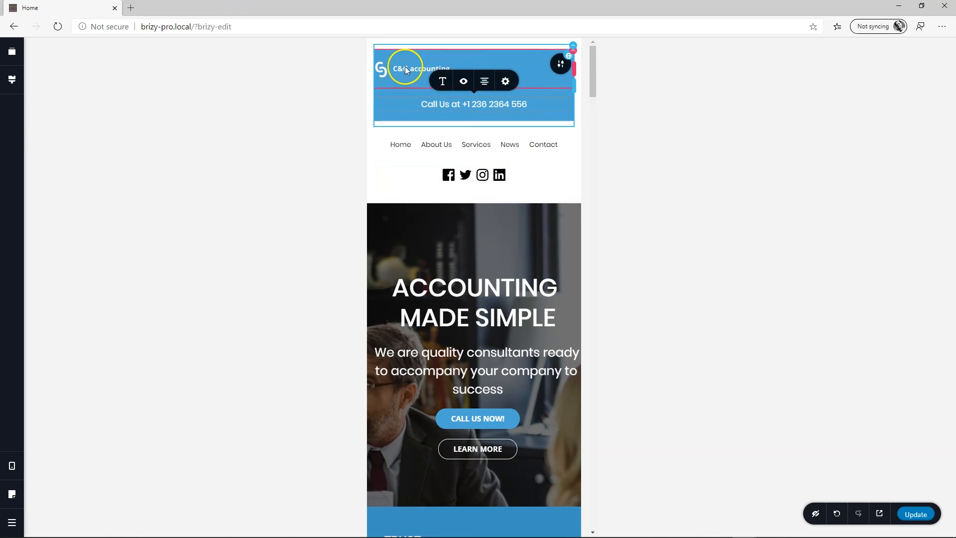
{"action": "left_click", "coordinate": [424, 51]}
{"action": "left_click", "coordinate": [423, 47]}
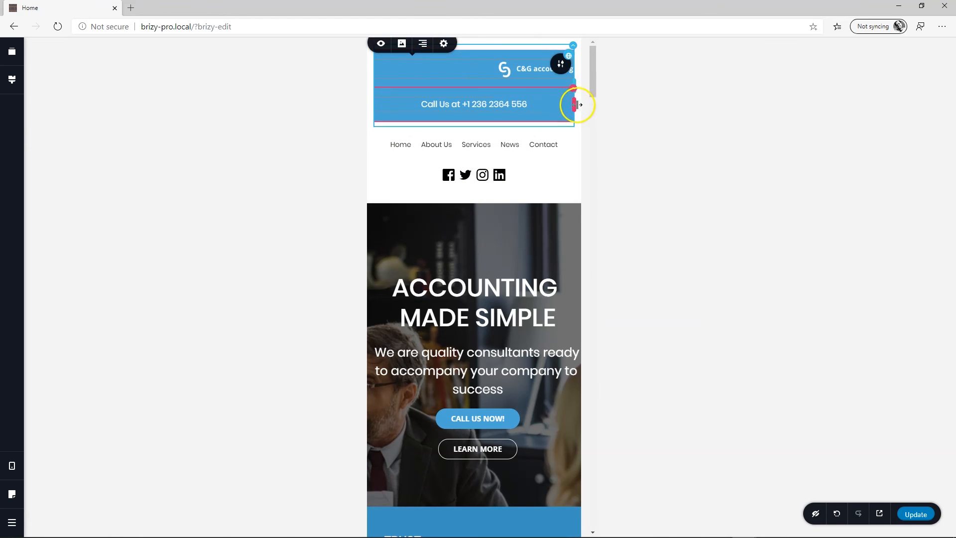
{"action": "left_click", "coordinate": [424, 45]}
{"action": "left_click", "coordinate": [423, 45]}
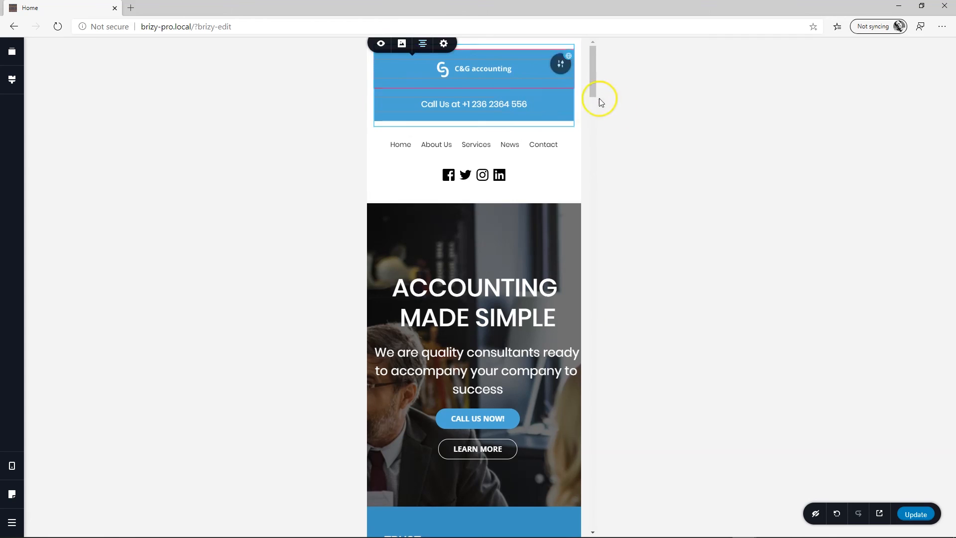
- Set the mobile header block's padding to 0 px on all sides at once
{"action": "left_click", "coordinate": [561, 64]}
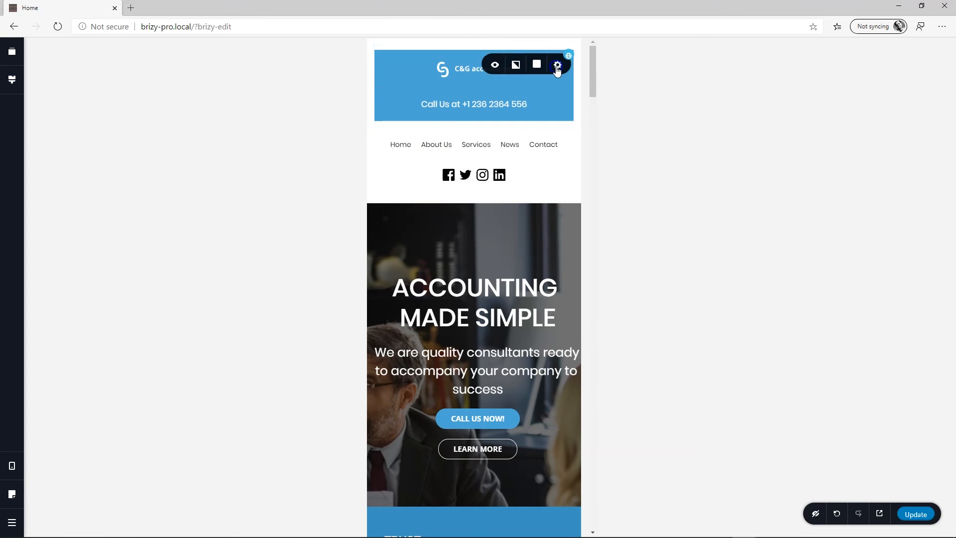
{"action": "left_click", "coordinate": [558, 66]}
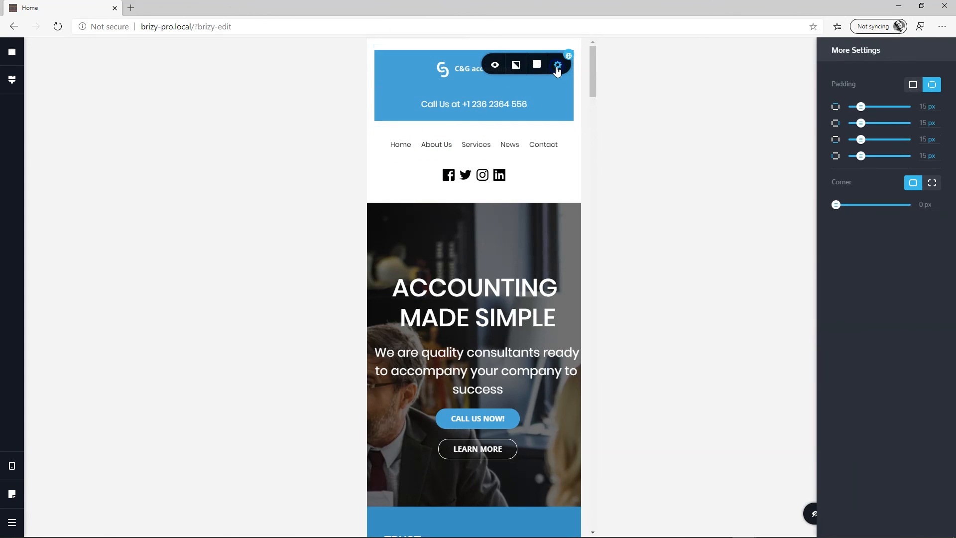
{"action": "left_click", "coordinate": [912, 85]}
{"action": "left_click_drag", "start_coordinate": [849, 111], "coordinate": [814, 107]}
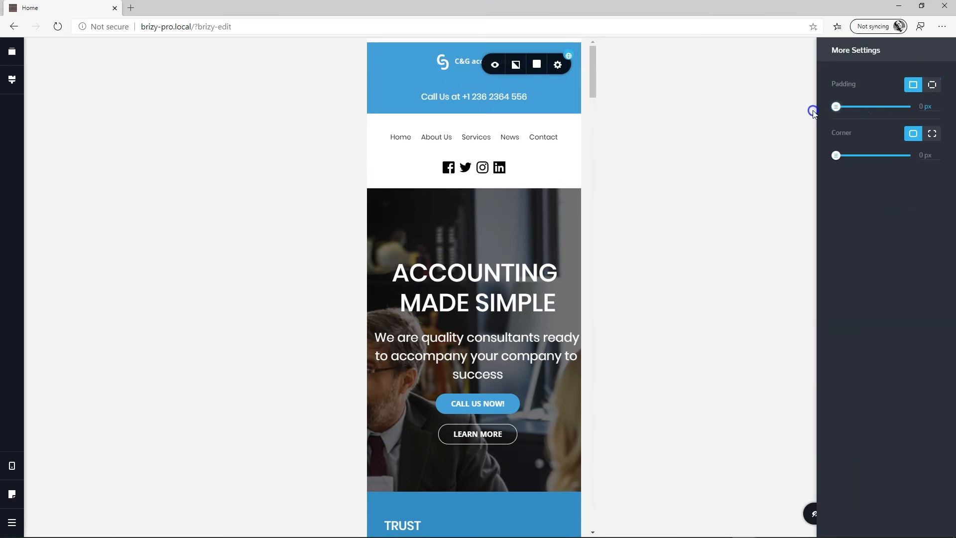
{"action": "left_click", "coordinate": [670, 110]}
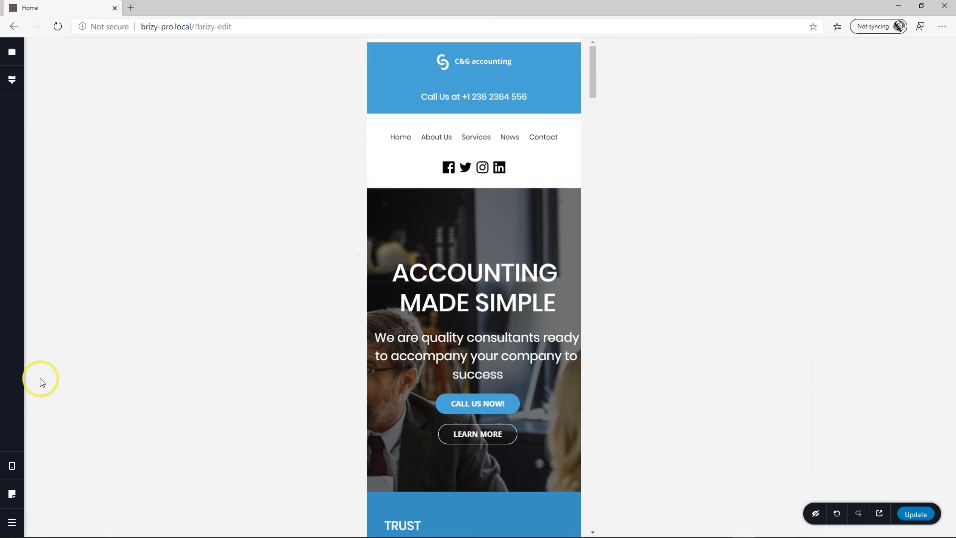
- Compare the header across the device views, return to desktop view, and update the Home page
{"action": "left_click", "coordinate": [18, 467]}
{"action": "left_click", "coordinate": [18, 467]}
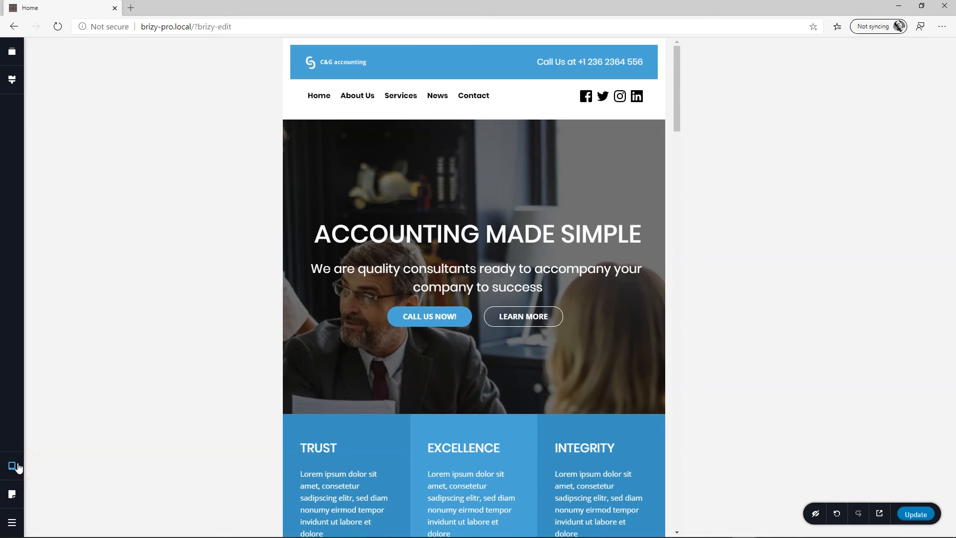
{"action": "left_click", "coordinate": [18, 466]}
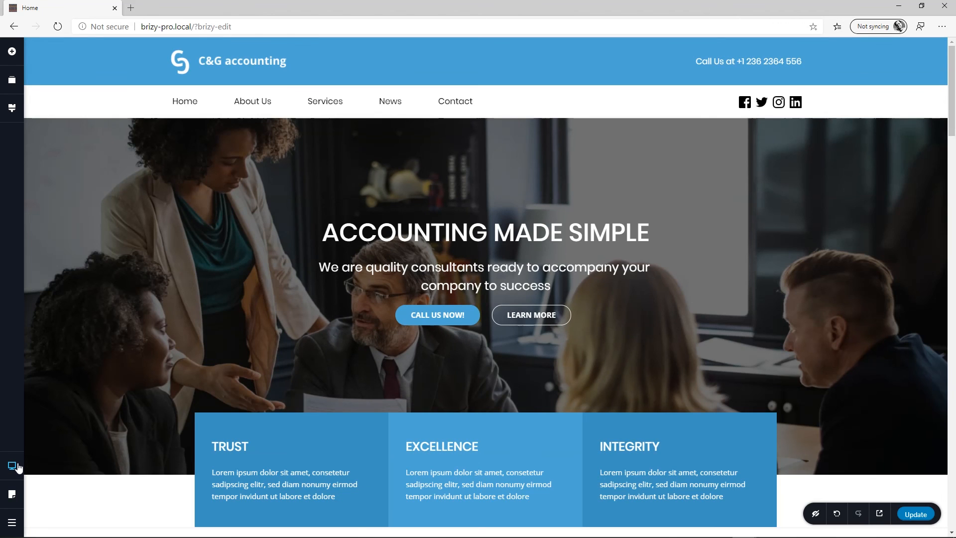
{"action": "left_click", "coordinate": [18, 466]}
{"action": "left_click", "coordinate": [18, 466]}
{"action": "left_click", "coordinate": [18, 467]}
{"action": "left_click", "coordinate": [18, 467]}
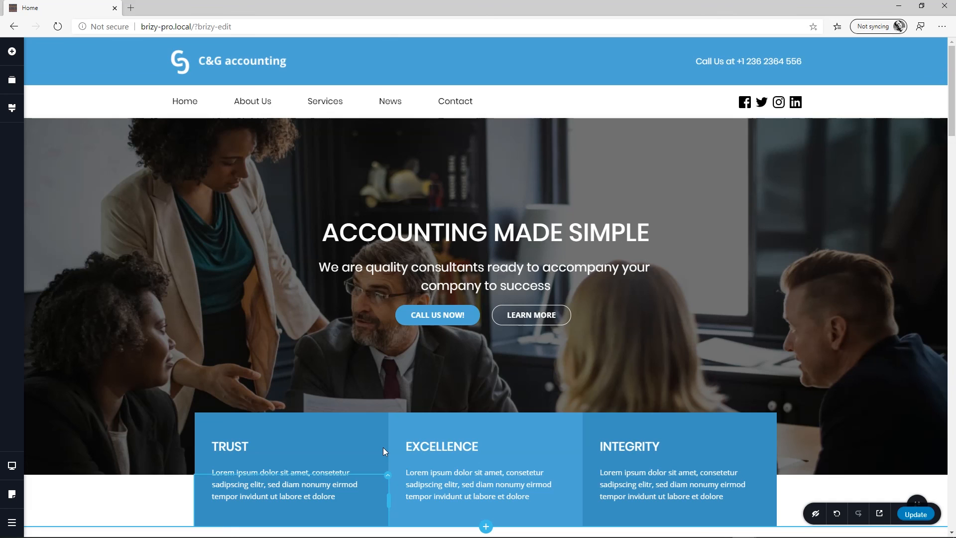
{"action": "left_click", "coordinate": [919, 516]}
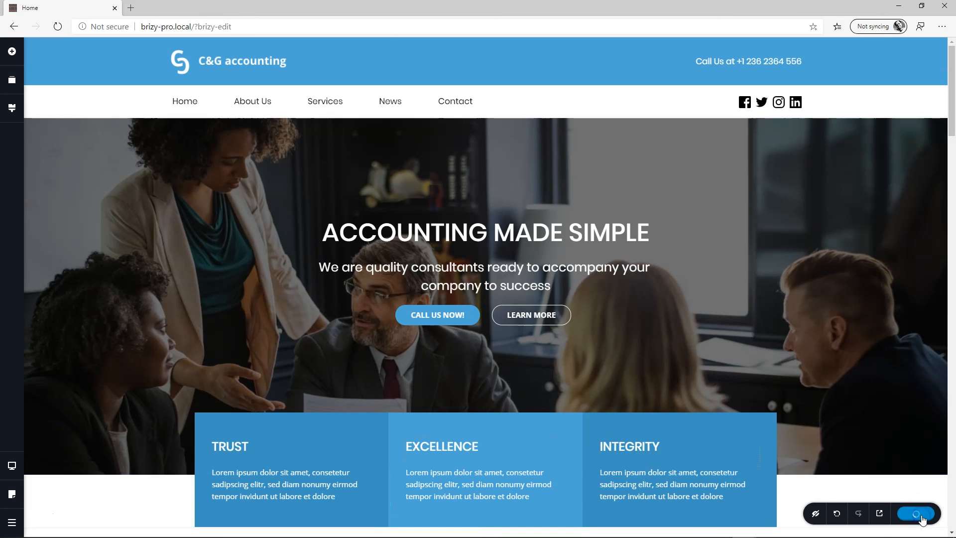